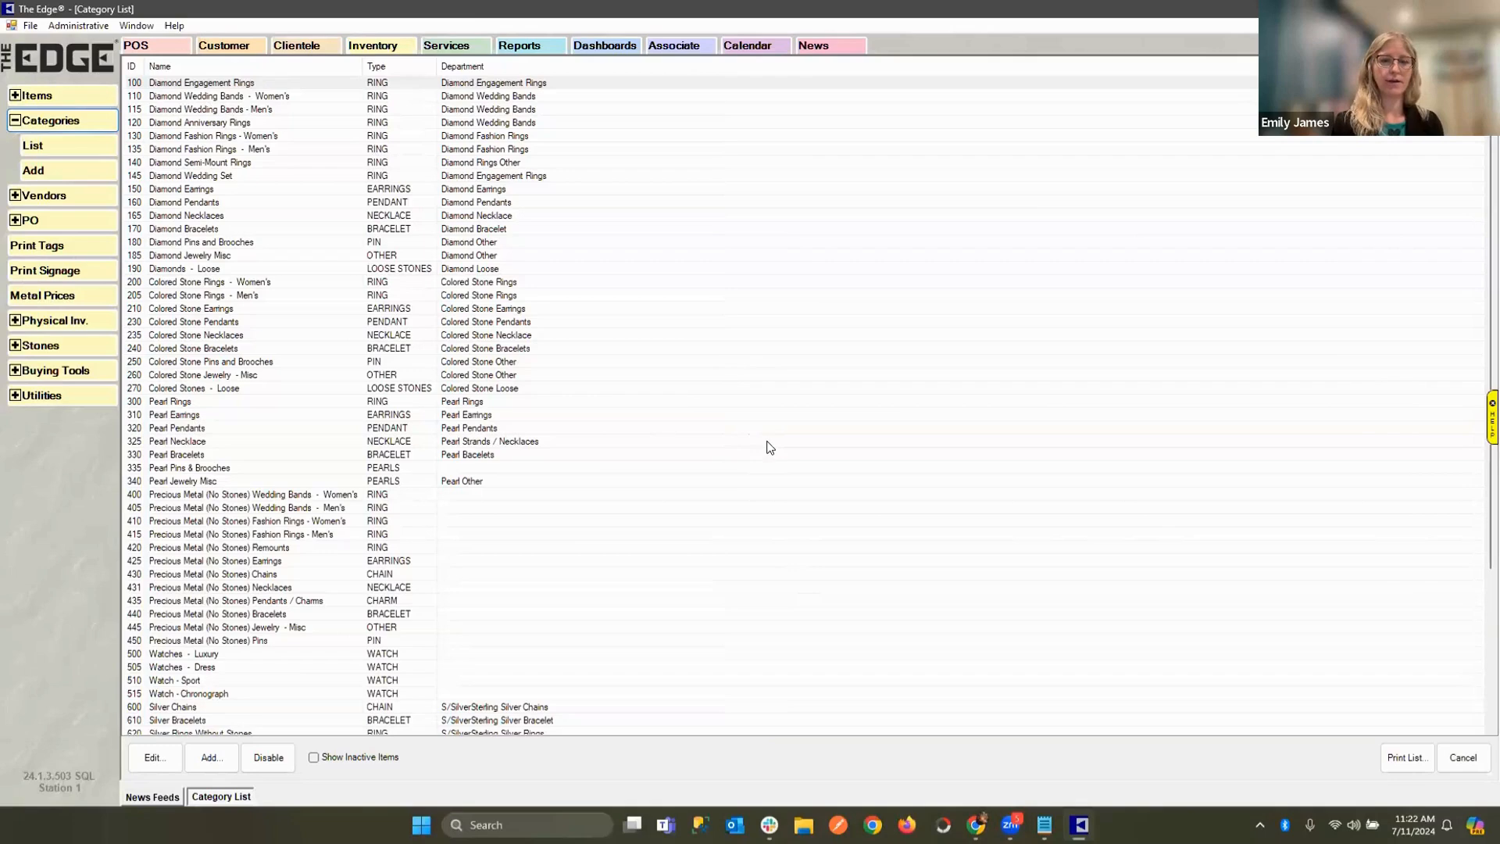
# Search the inventory for items in category 100, Diamond Engagement Rings.
pyautogui.click(16, 120)
pyautogui.click(16, 94)
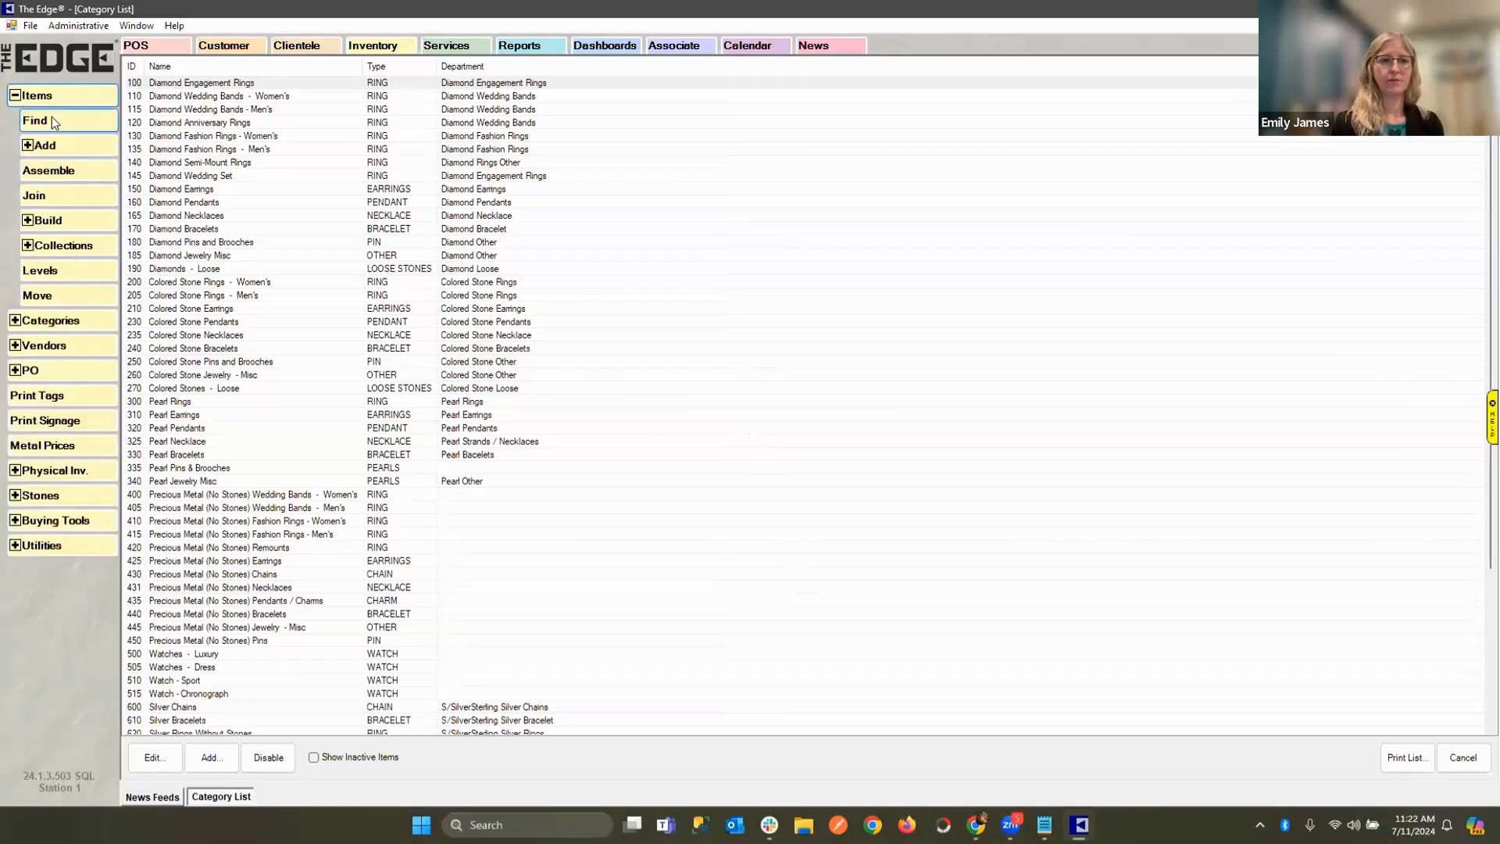
pyautogui.click(53, 122)
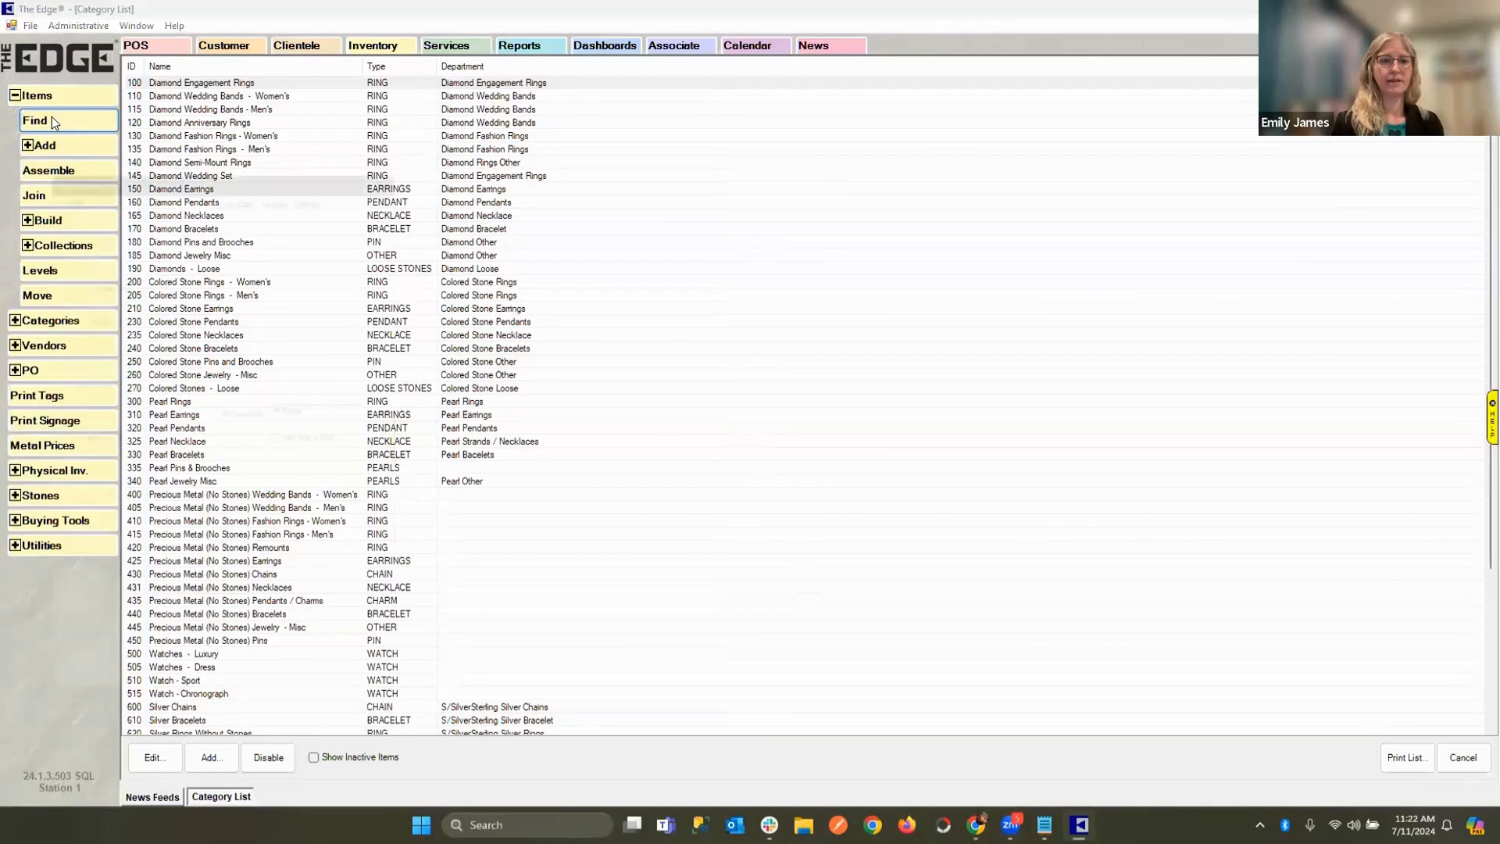
pyautogui.write('100')
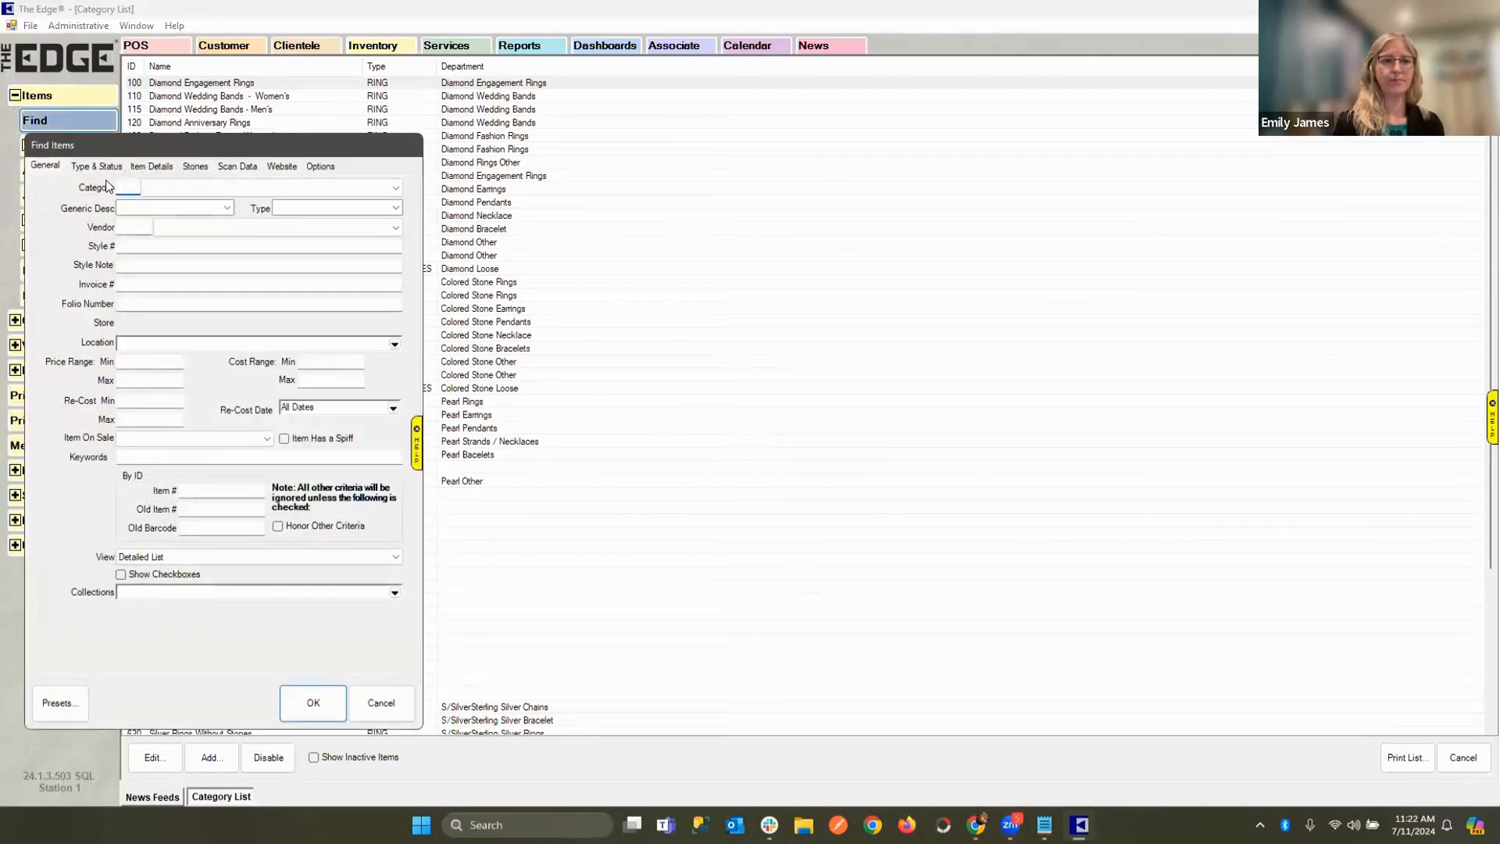
pyautogui.press('Return')
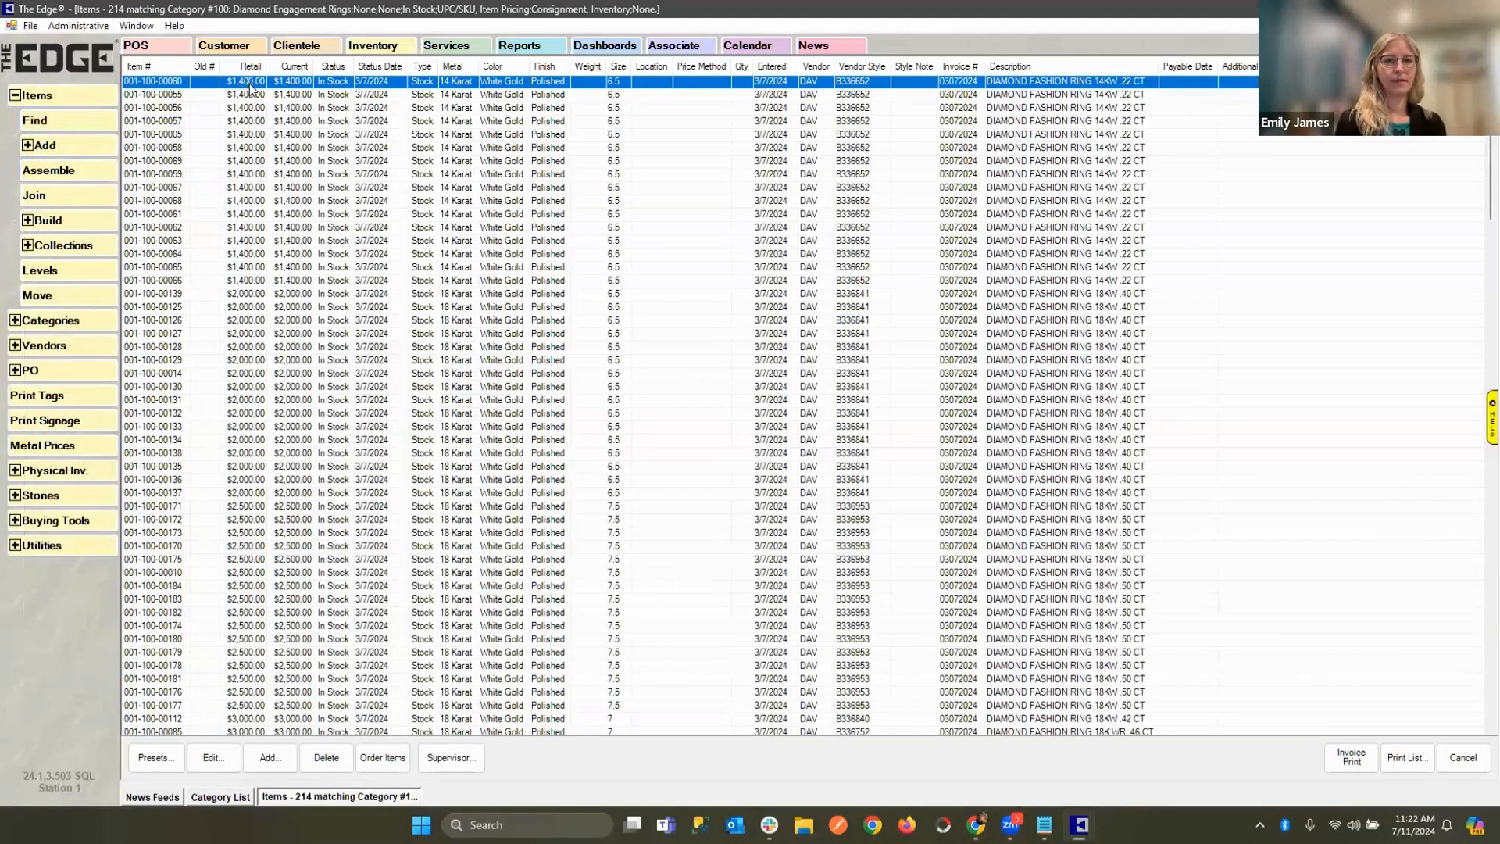
# Open the first item in the results list and show its website details.
pyautogui.doubleClick(250, 83)
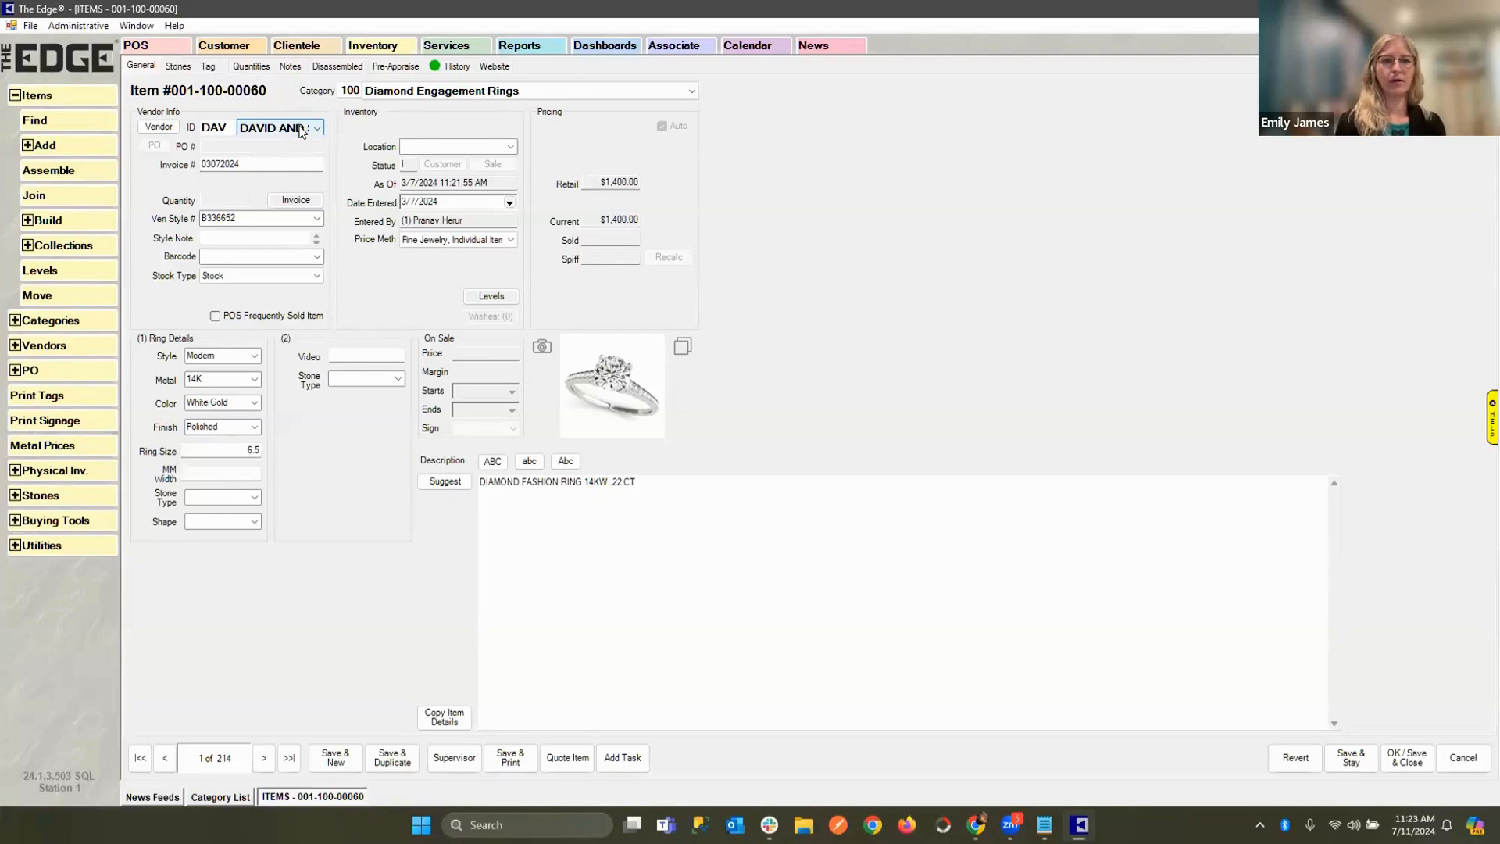
pyautogui.click(492, 67)
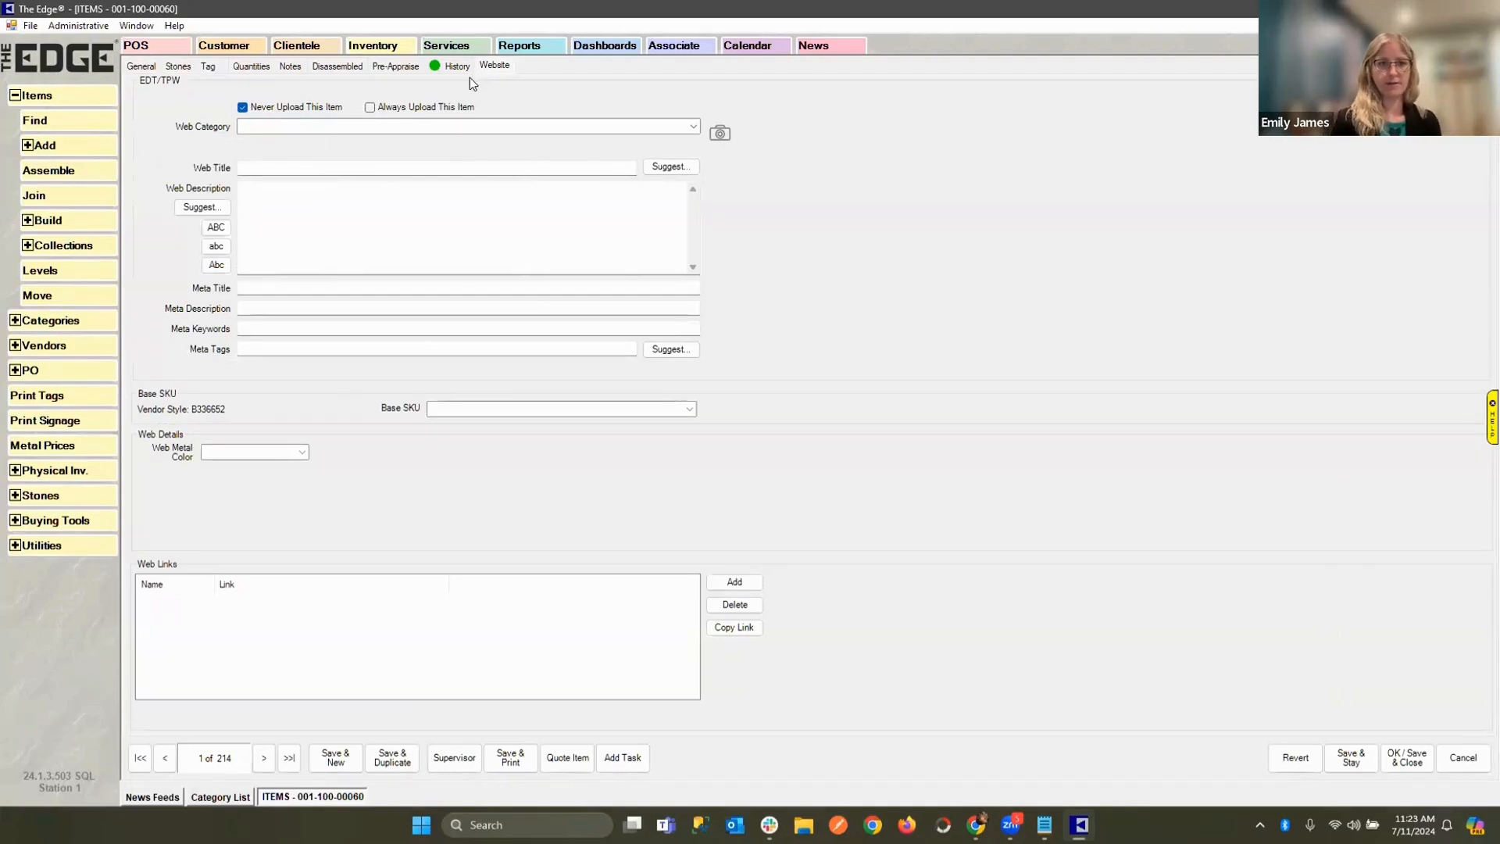
pyautogui.click(350, 163)
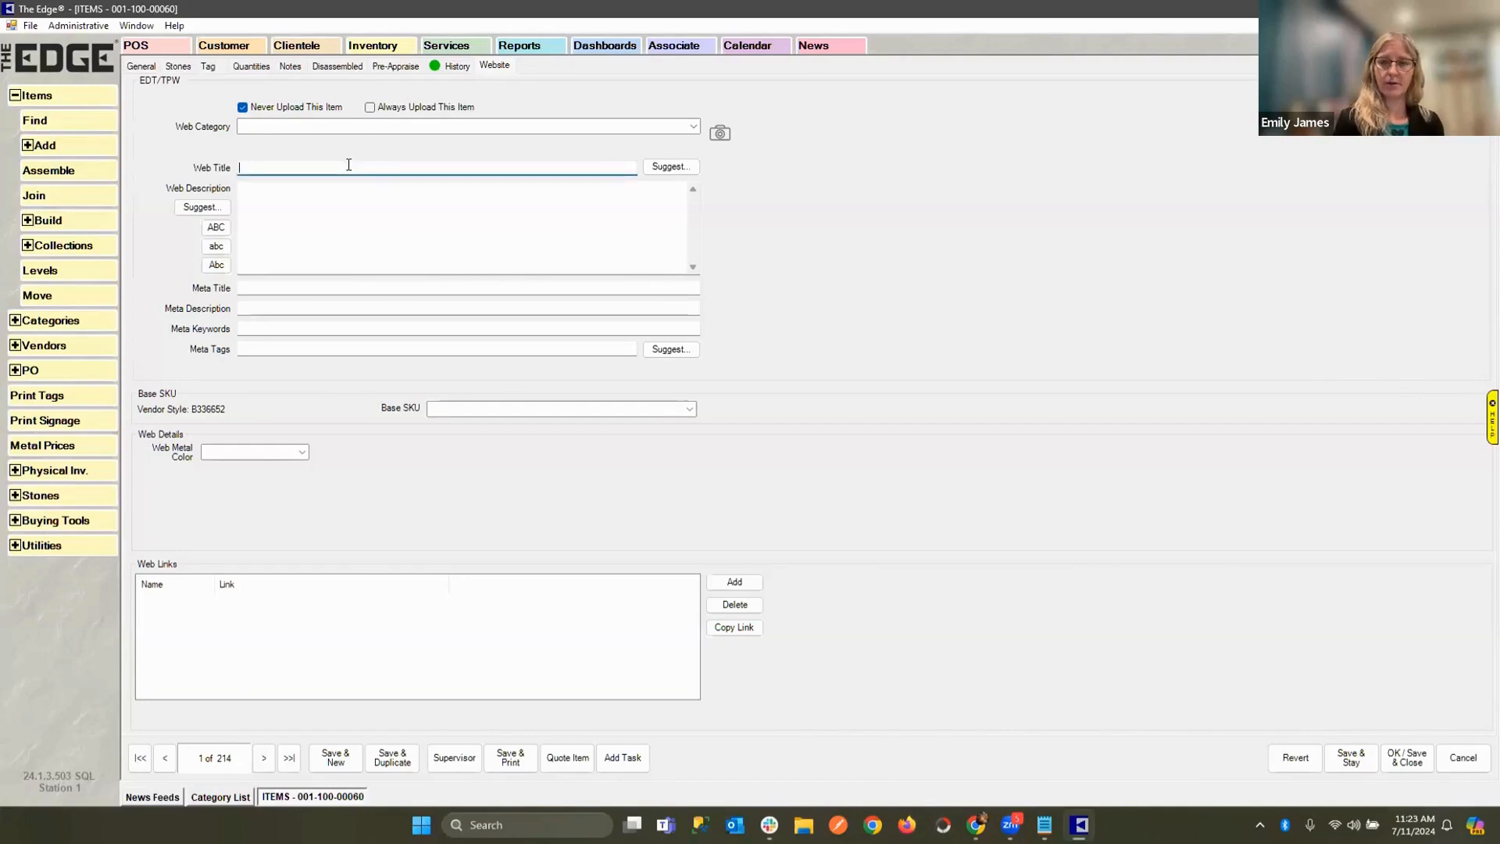
# Try the item's Never Upload This Item and Always Upload This Item options, then restore Never Upload This Item.
pyautogui.click(293, 108)
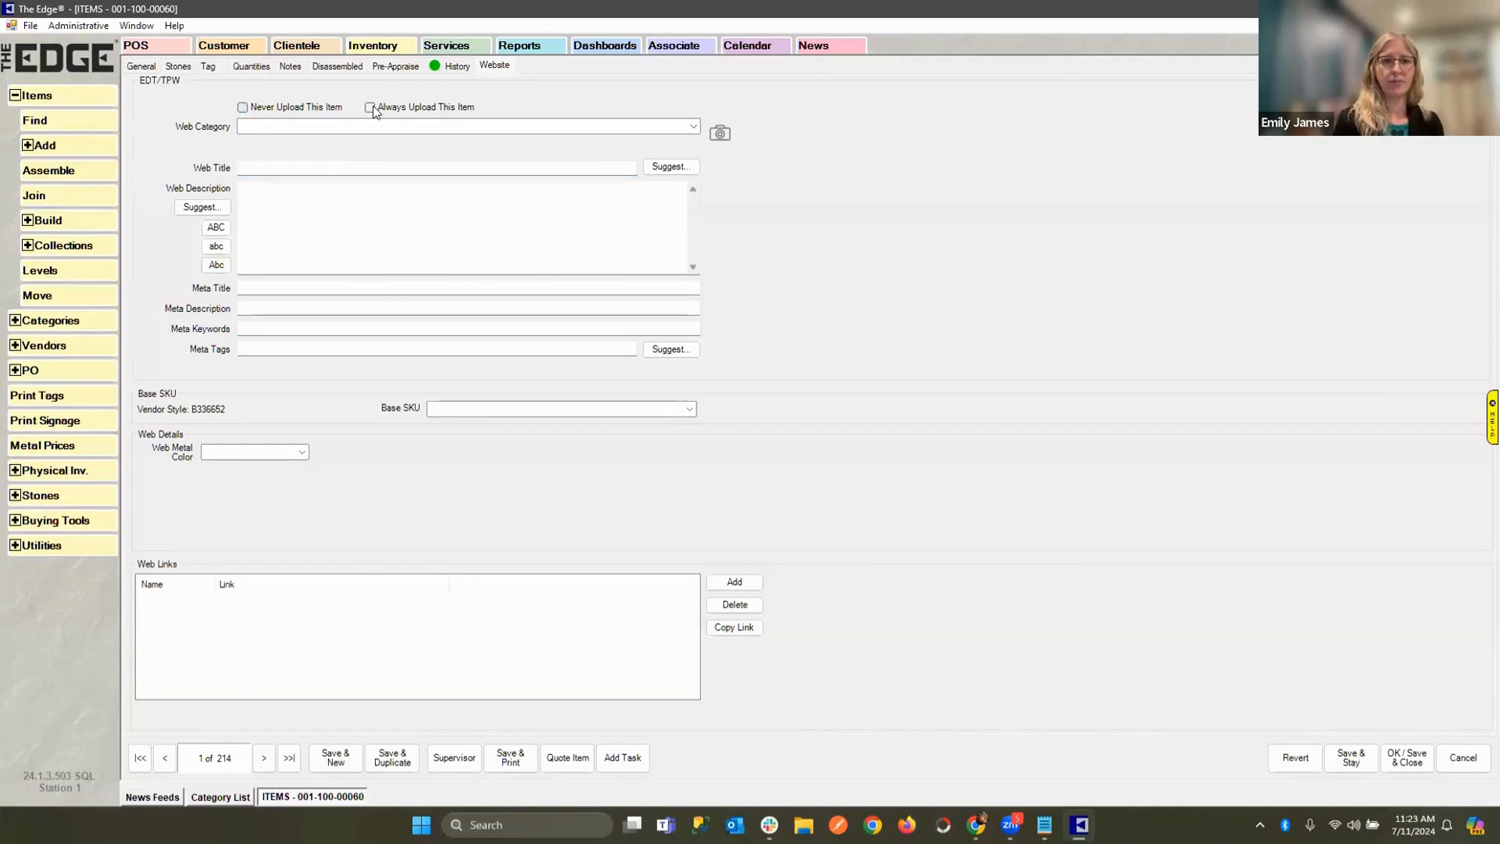
pyautogui.click(371, 107)
pyautogui.click(327, 110)
pyautogui.click(376, 108)
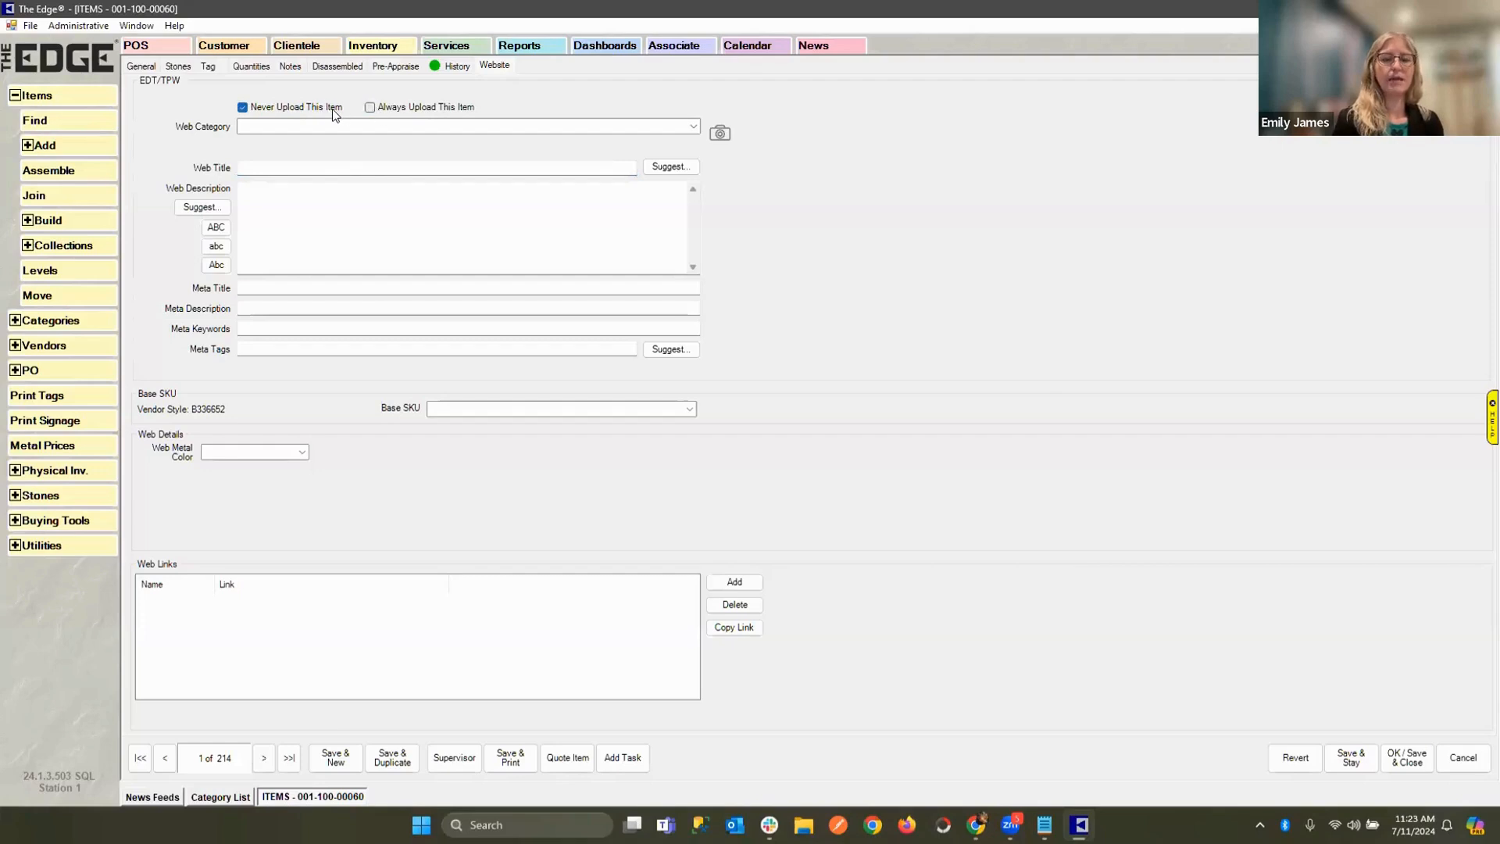
pyautogui.click(332, 109)
pyautogui.click(335, 106)
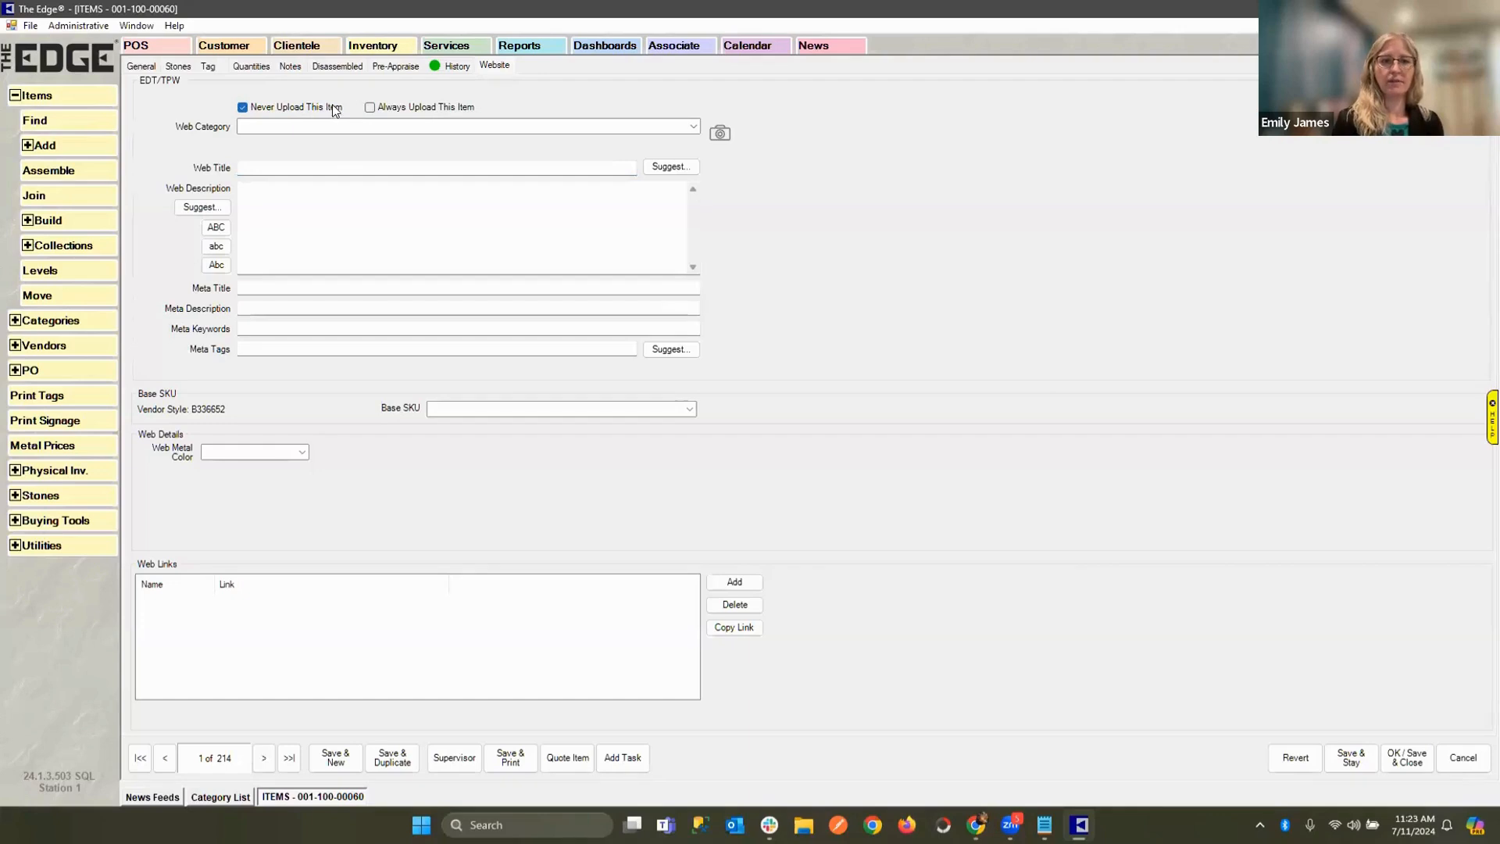
pyautogui.click(334, 109)
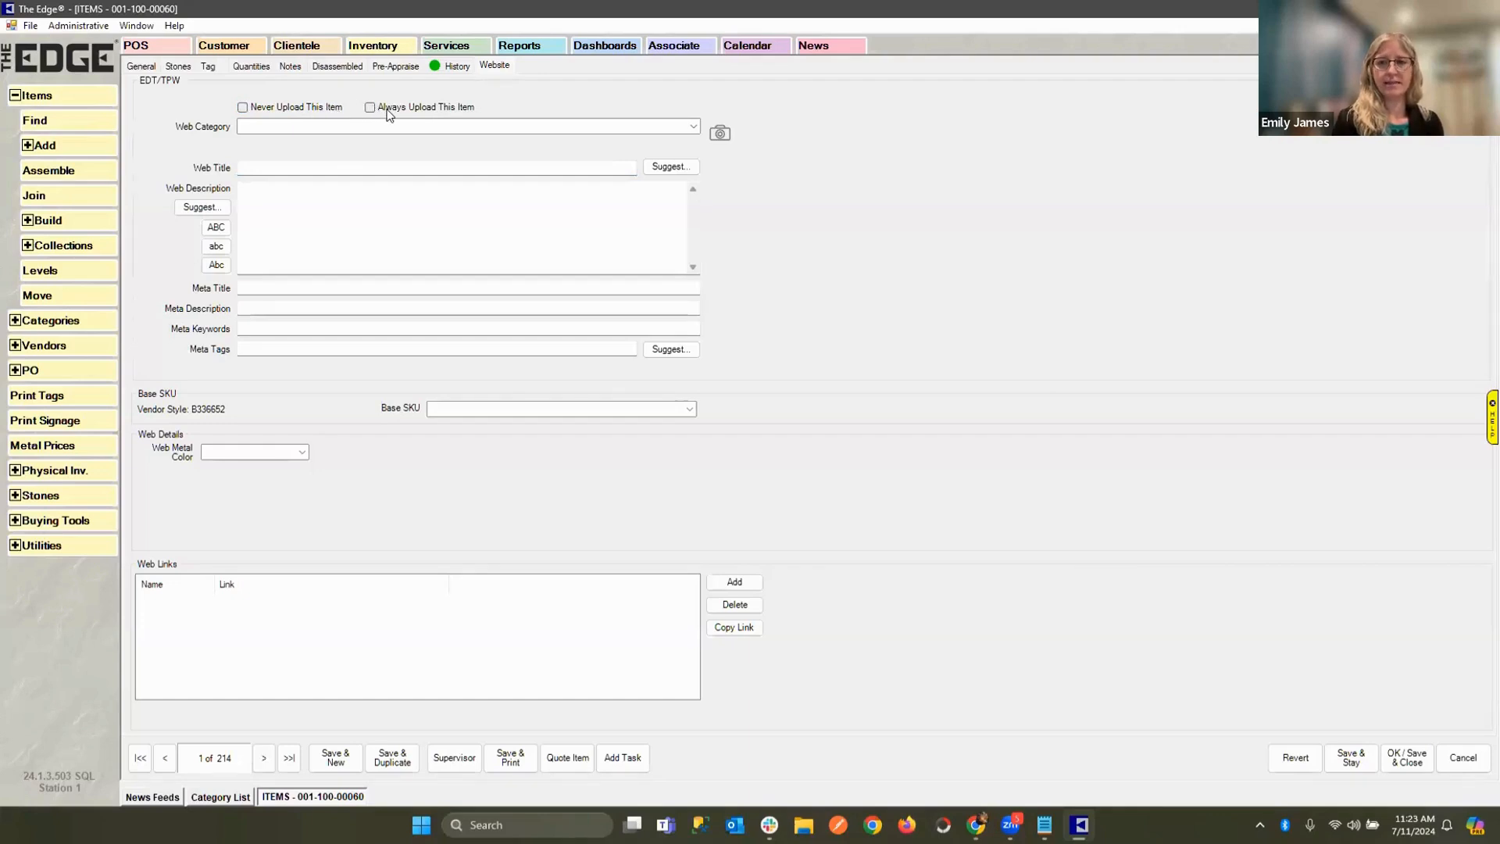
pyautogui.click(486, 107)
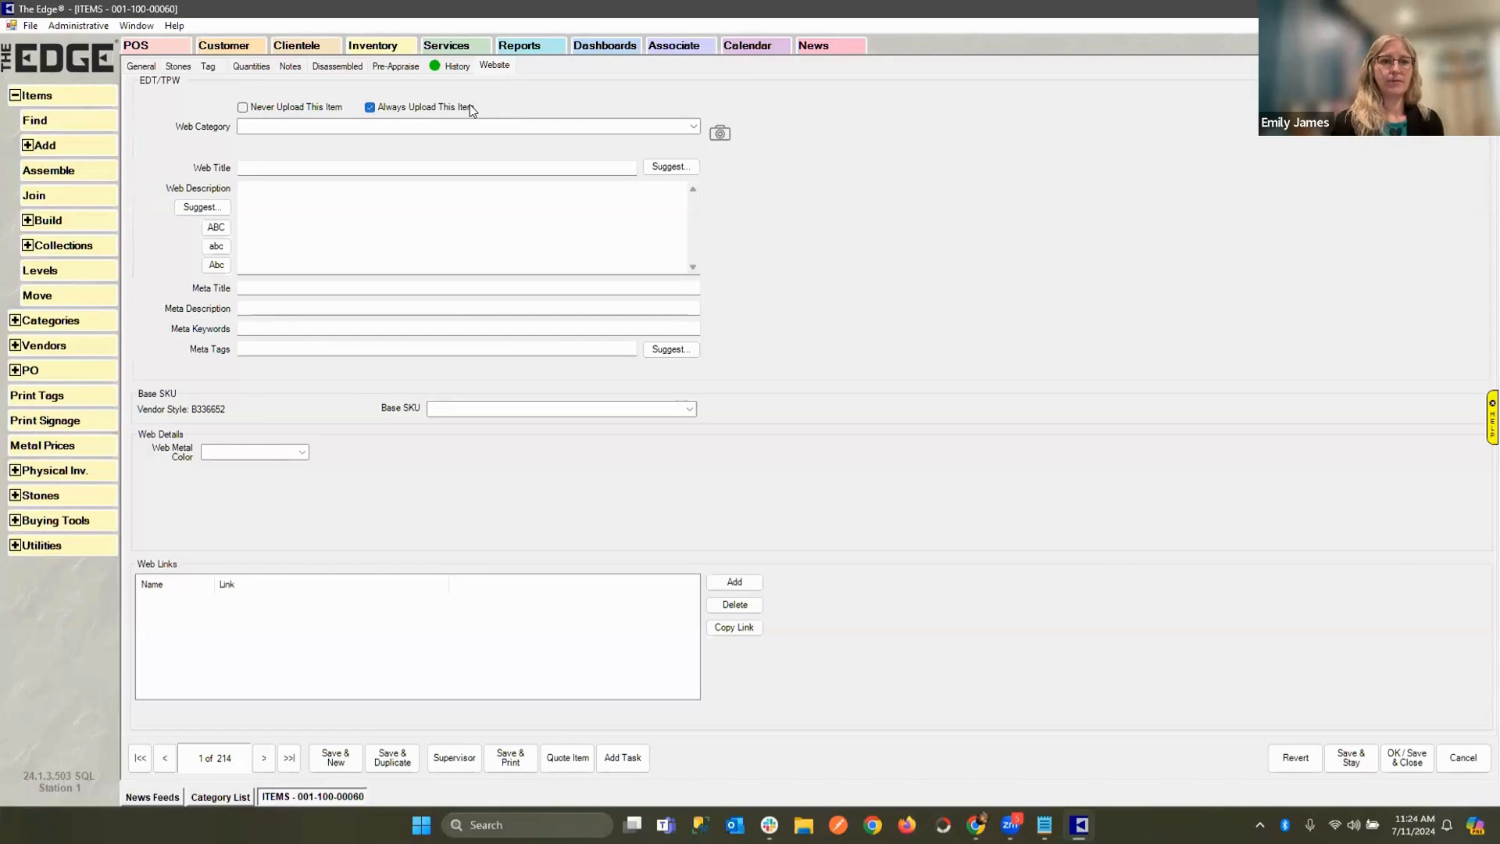
pyautogui.click(470, 108)
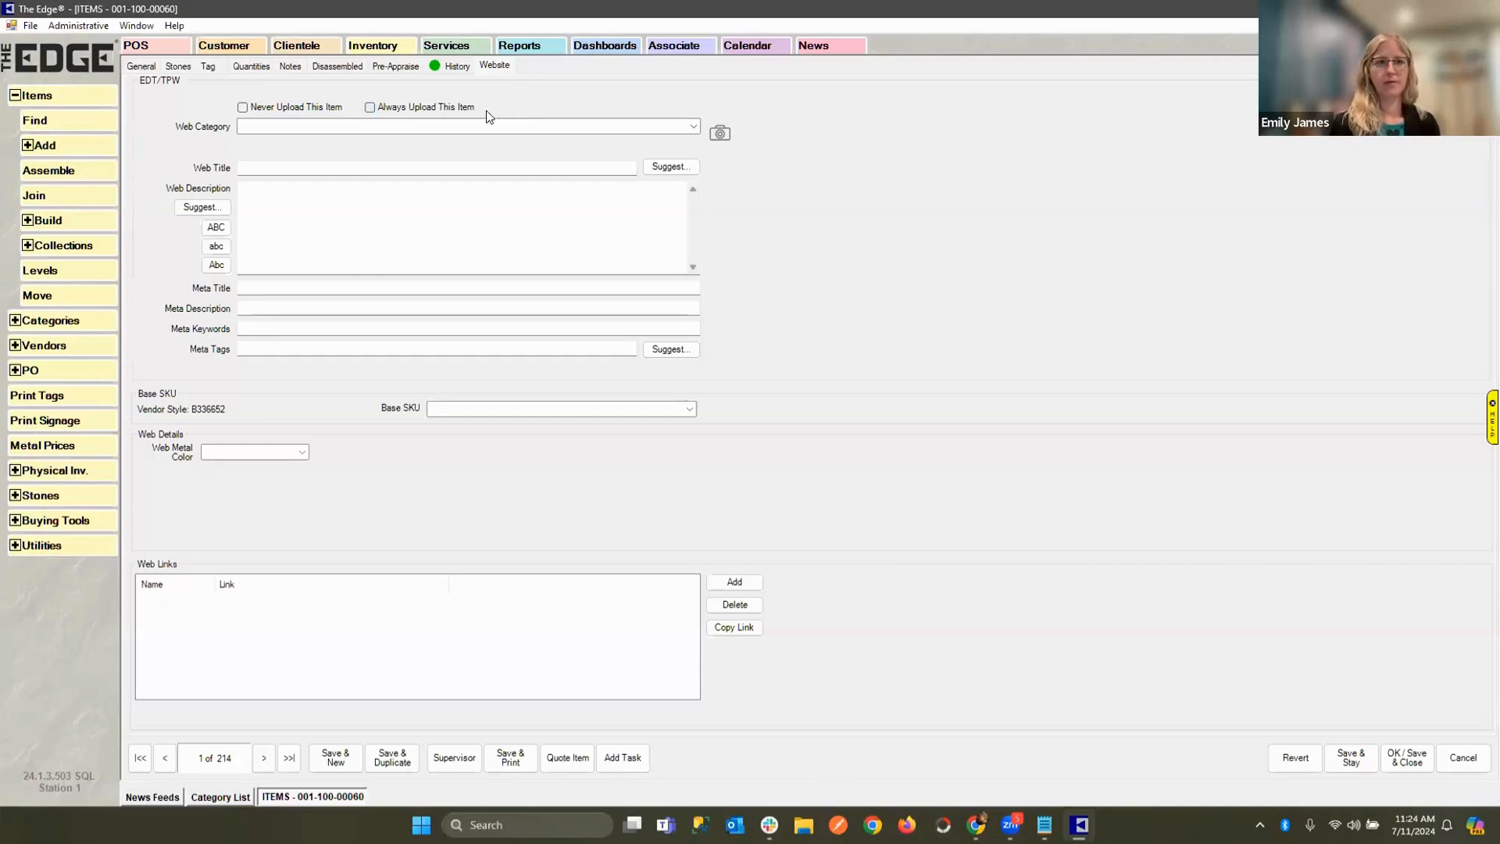
pyautogui.click(494, 166)
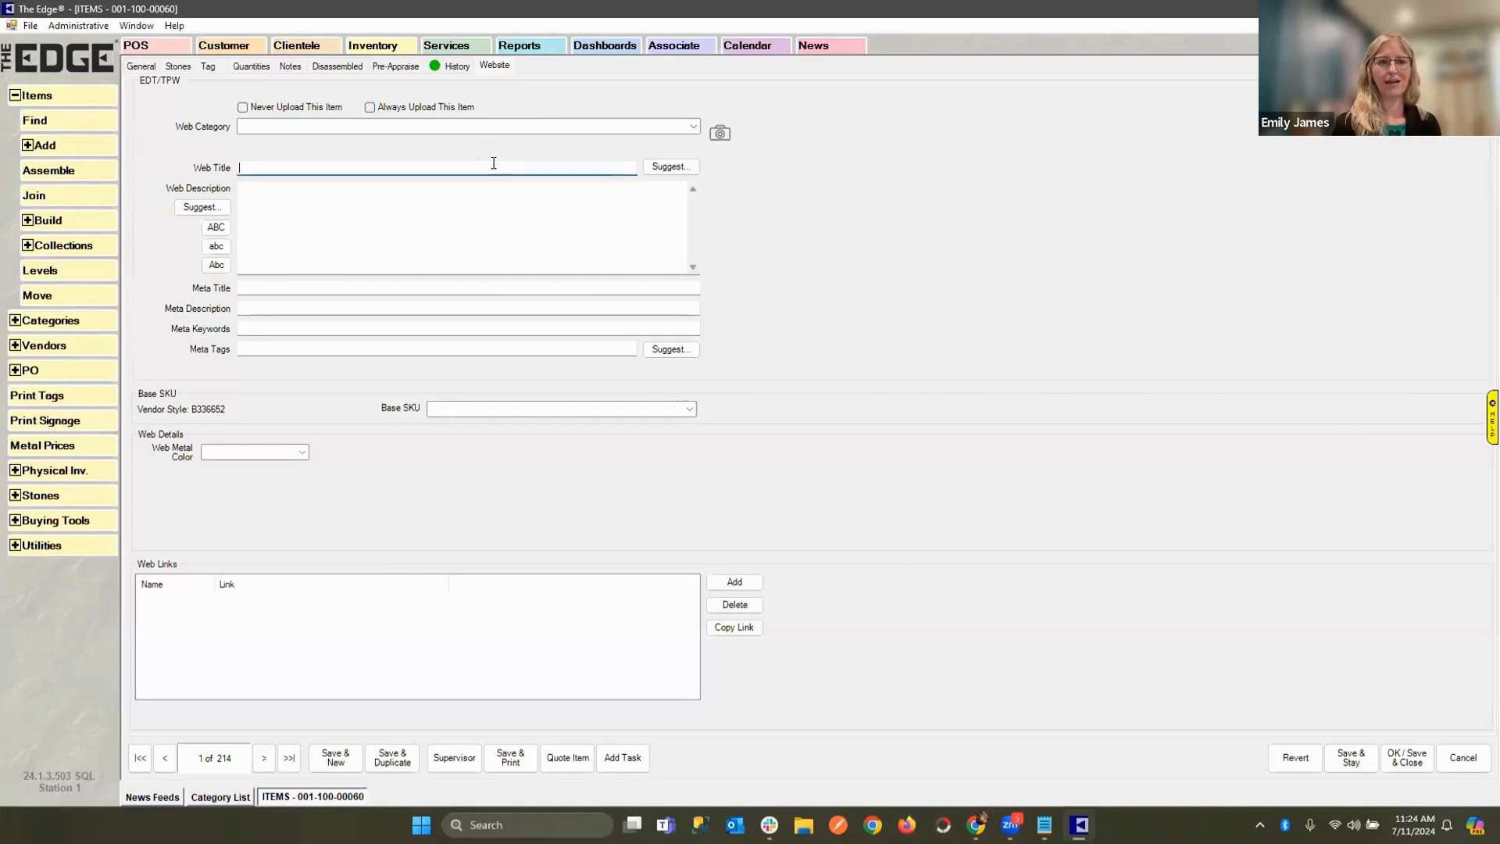
pyautogui.click(338, 108)
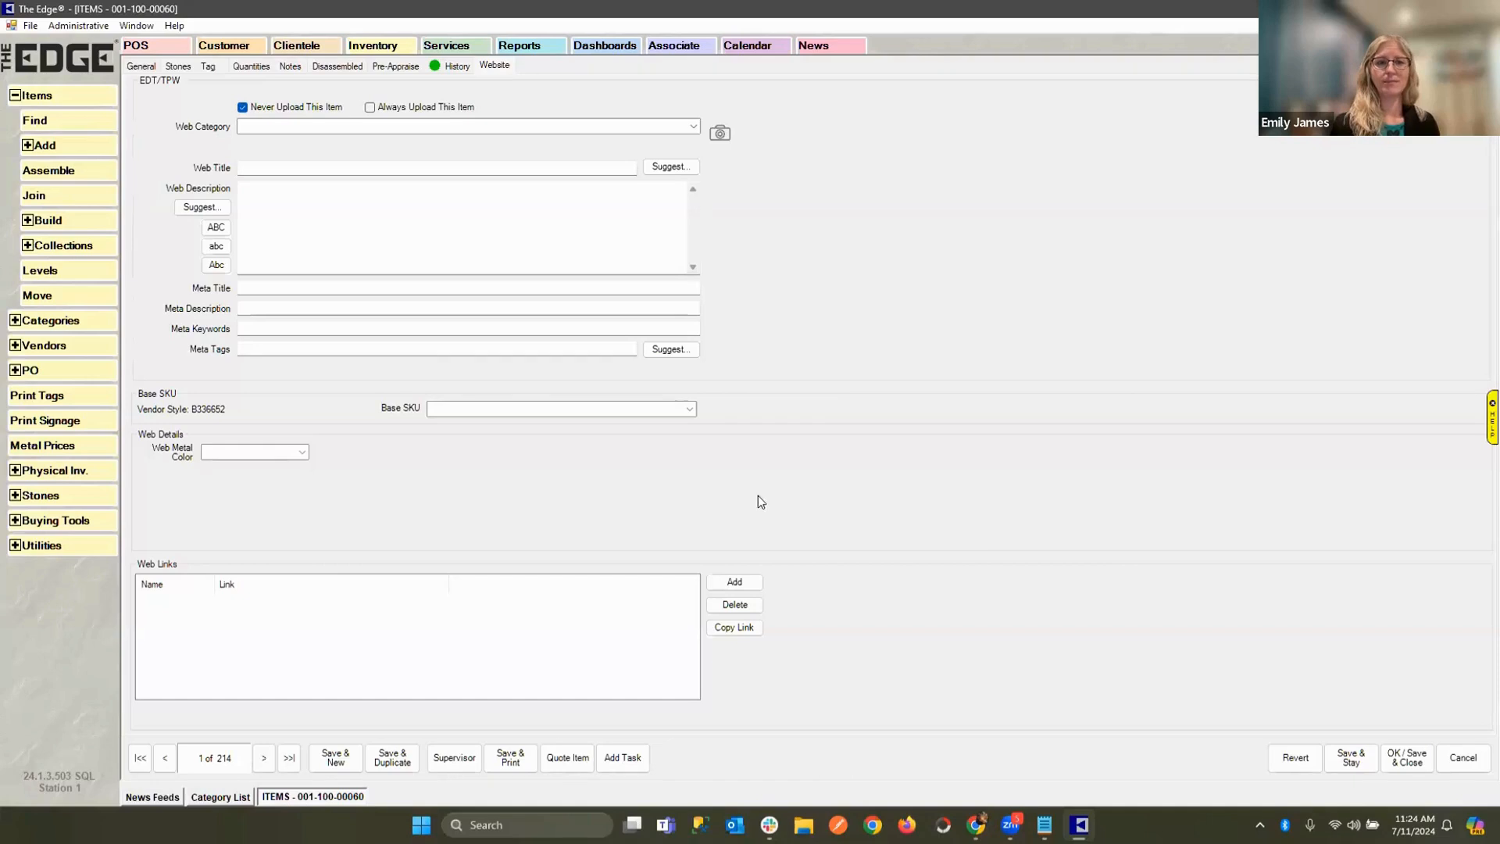
# Enter "14K White Gold 1.00ct Diamond Solitaire Engagement Ring" as the item's web title.
pyautogui.click(262, 167)
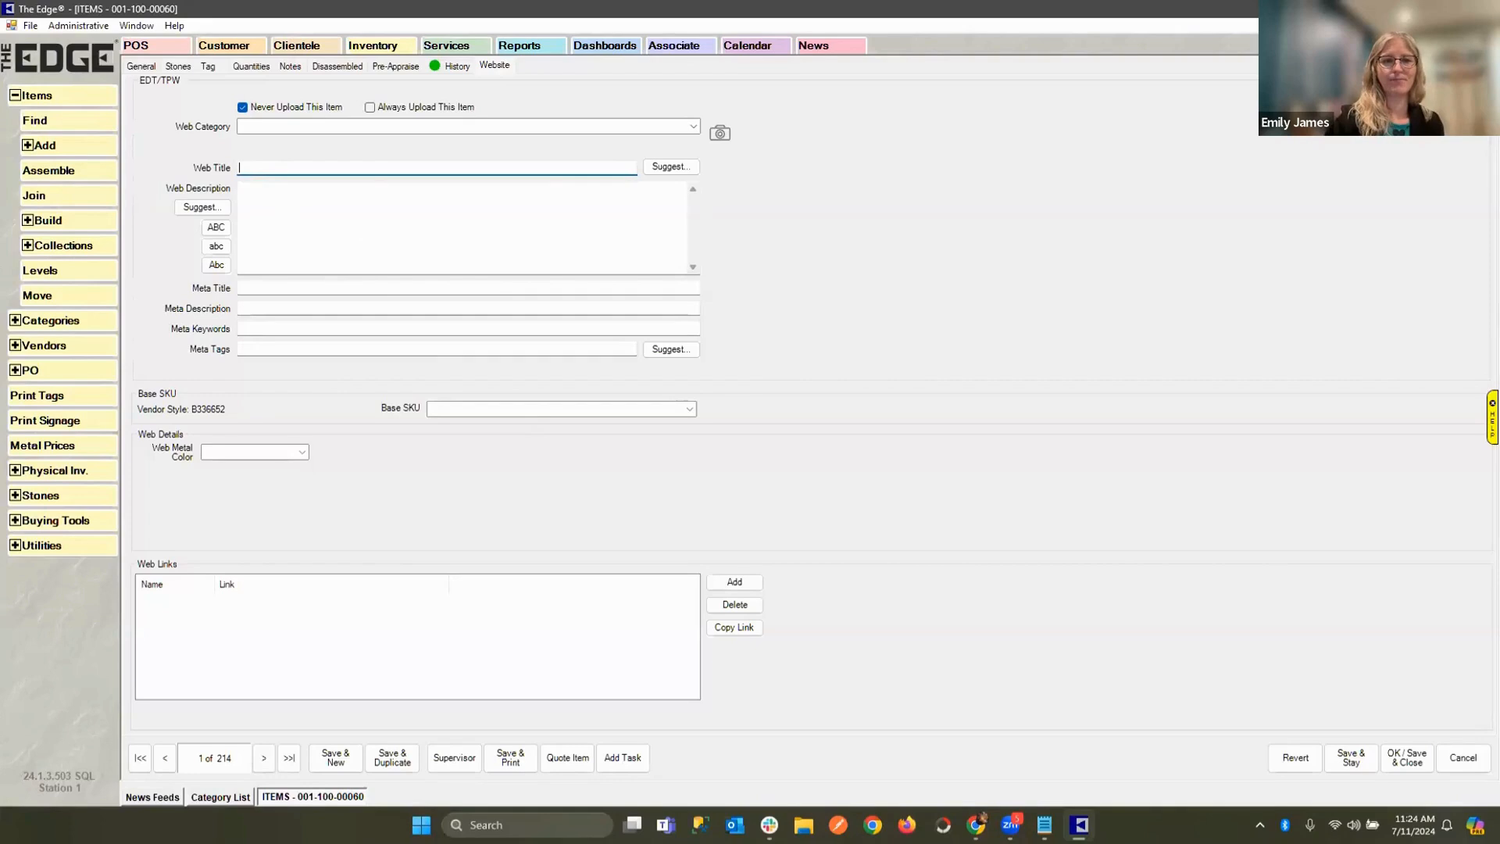
pyautogui.write('14K')
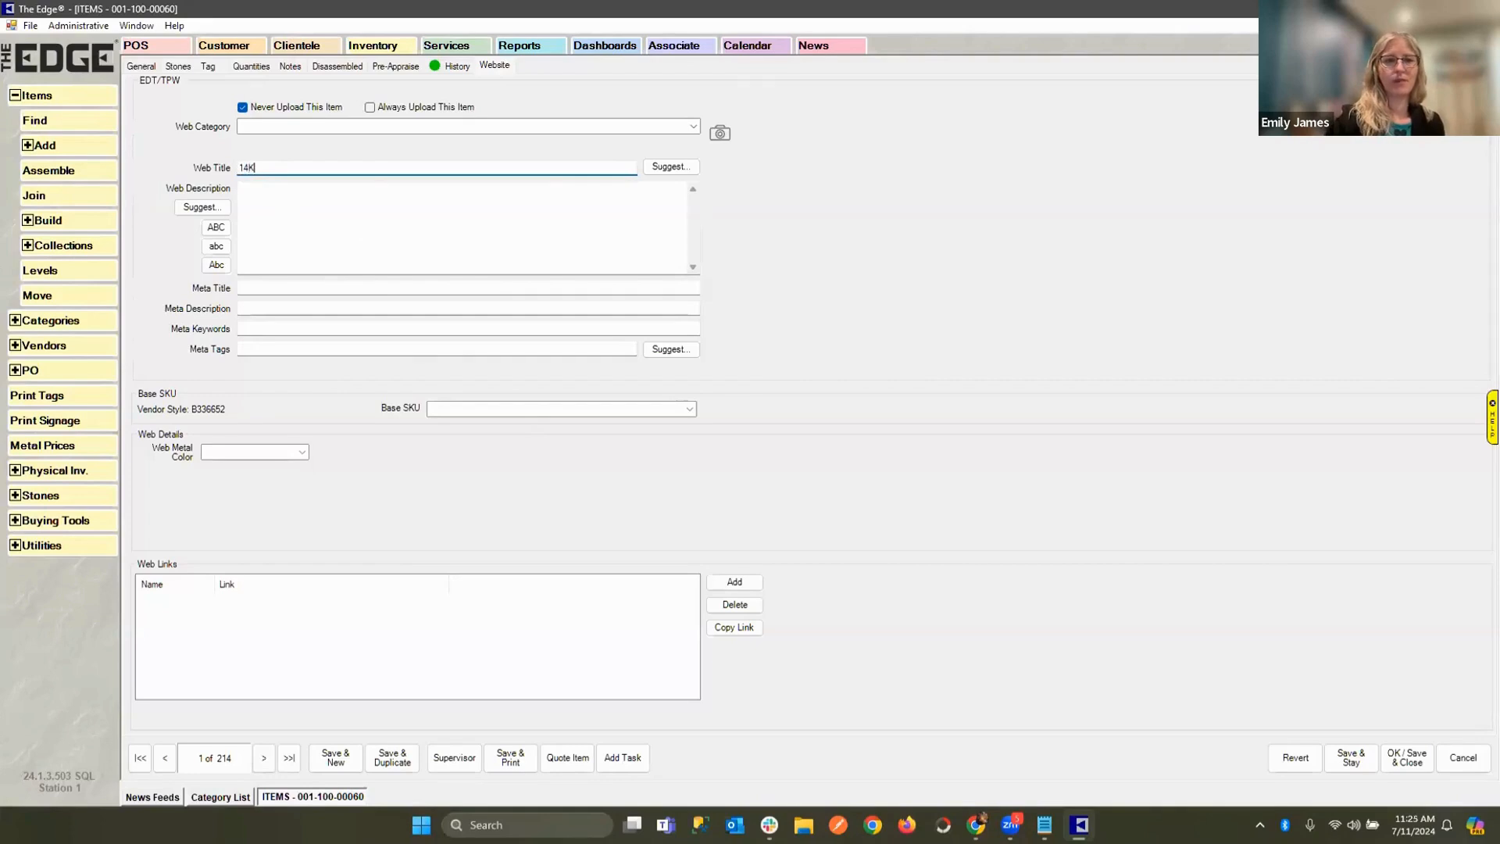
pyautogui.write(' White Gold')
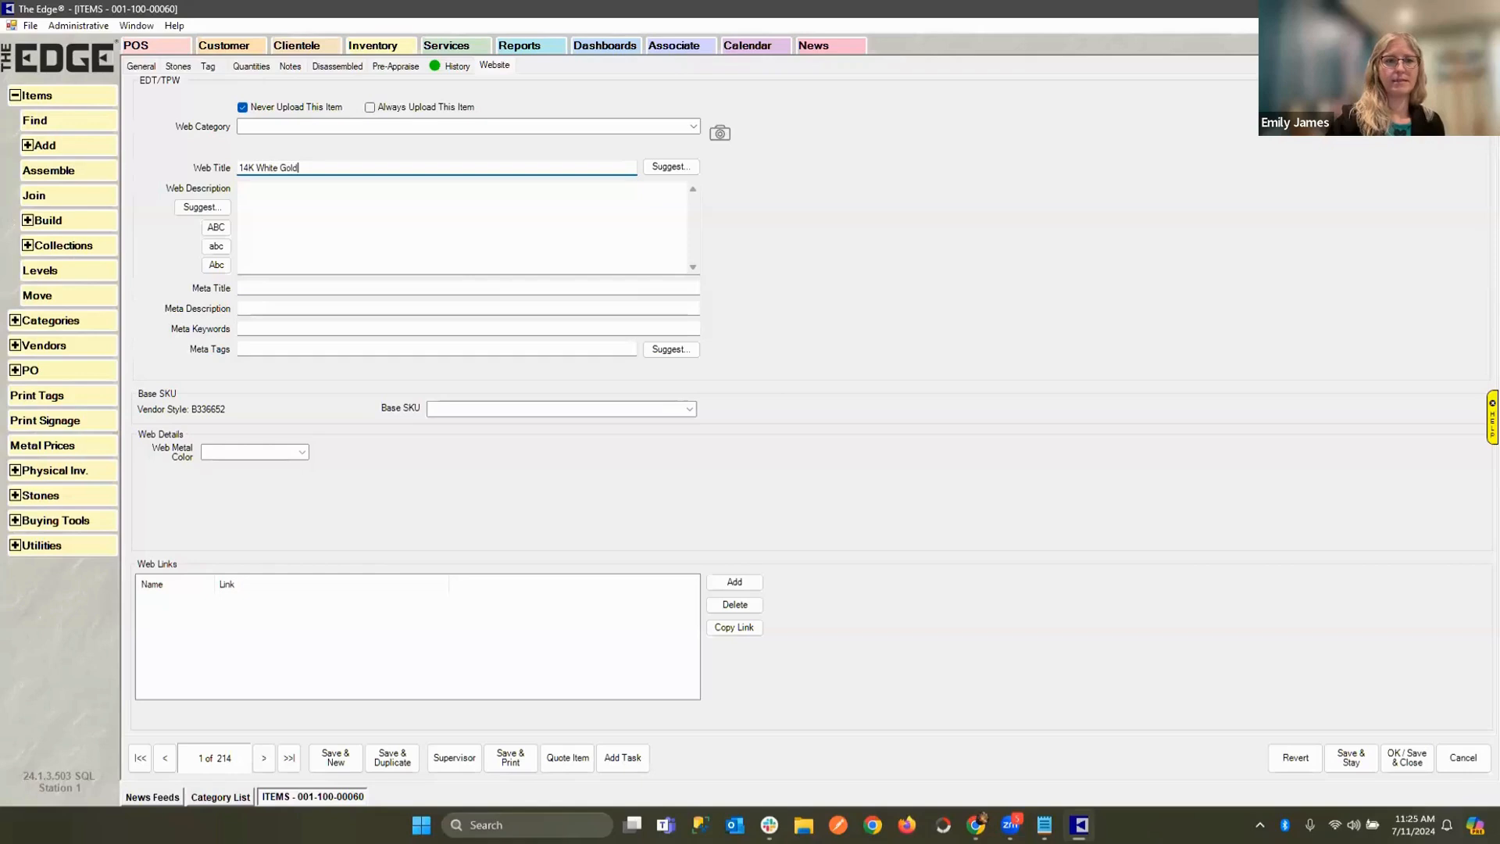
pyautogui.write(' 1.0')
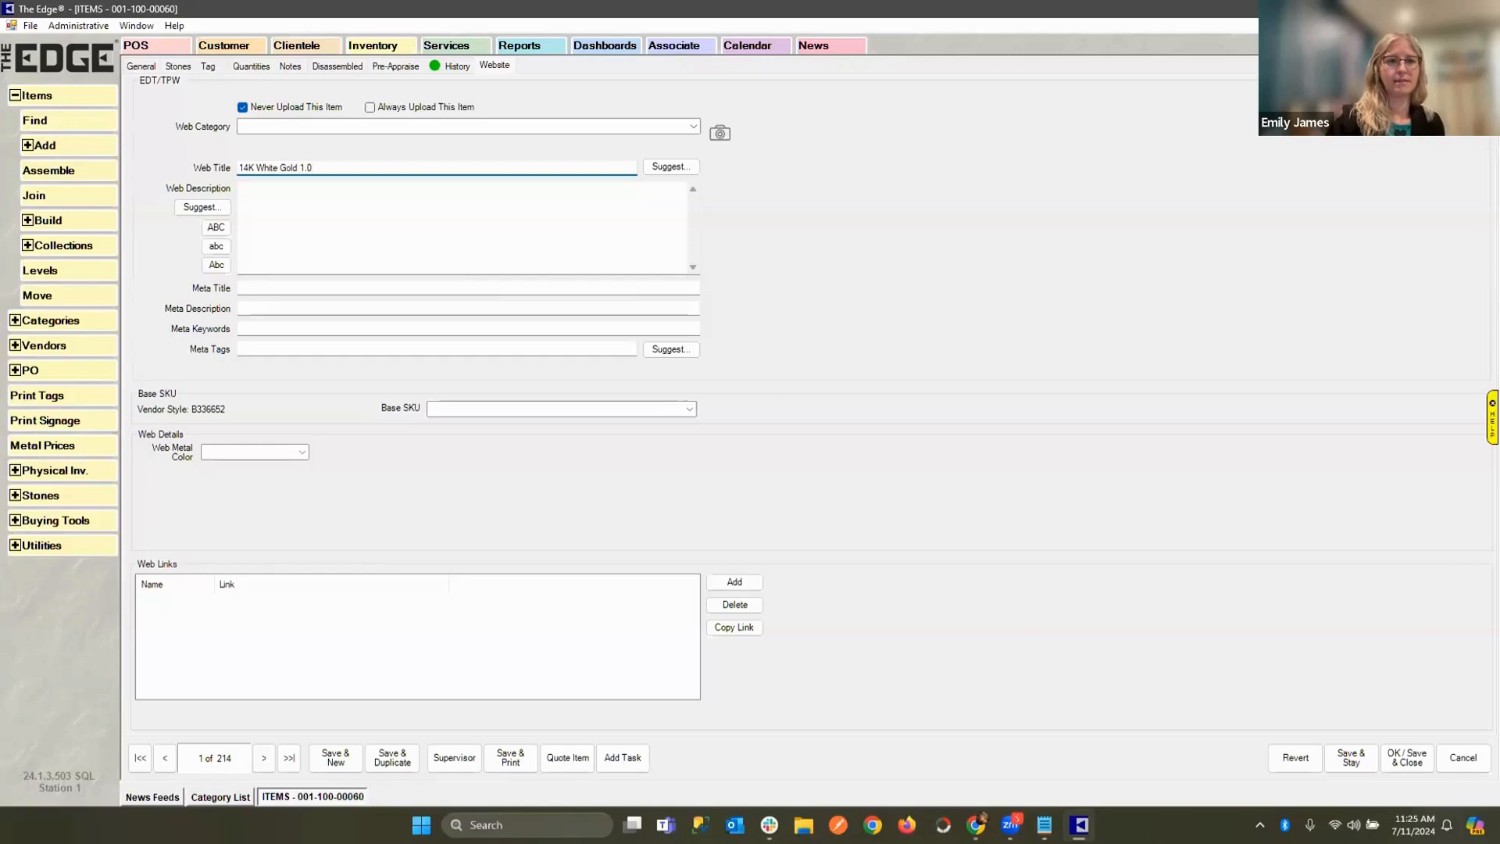
pyautogui.write('0ct')
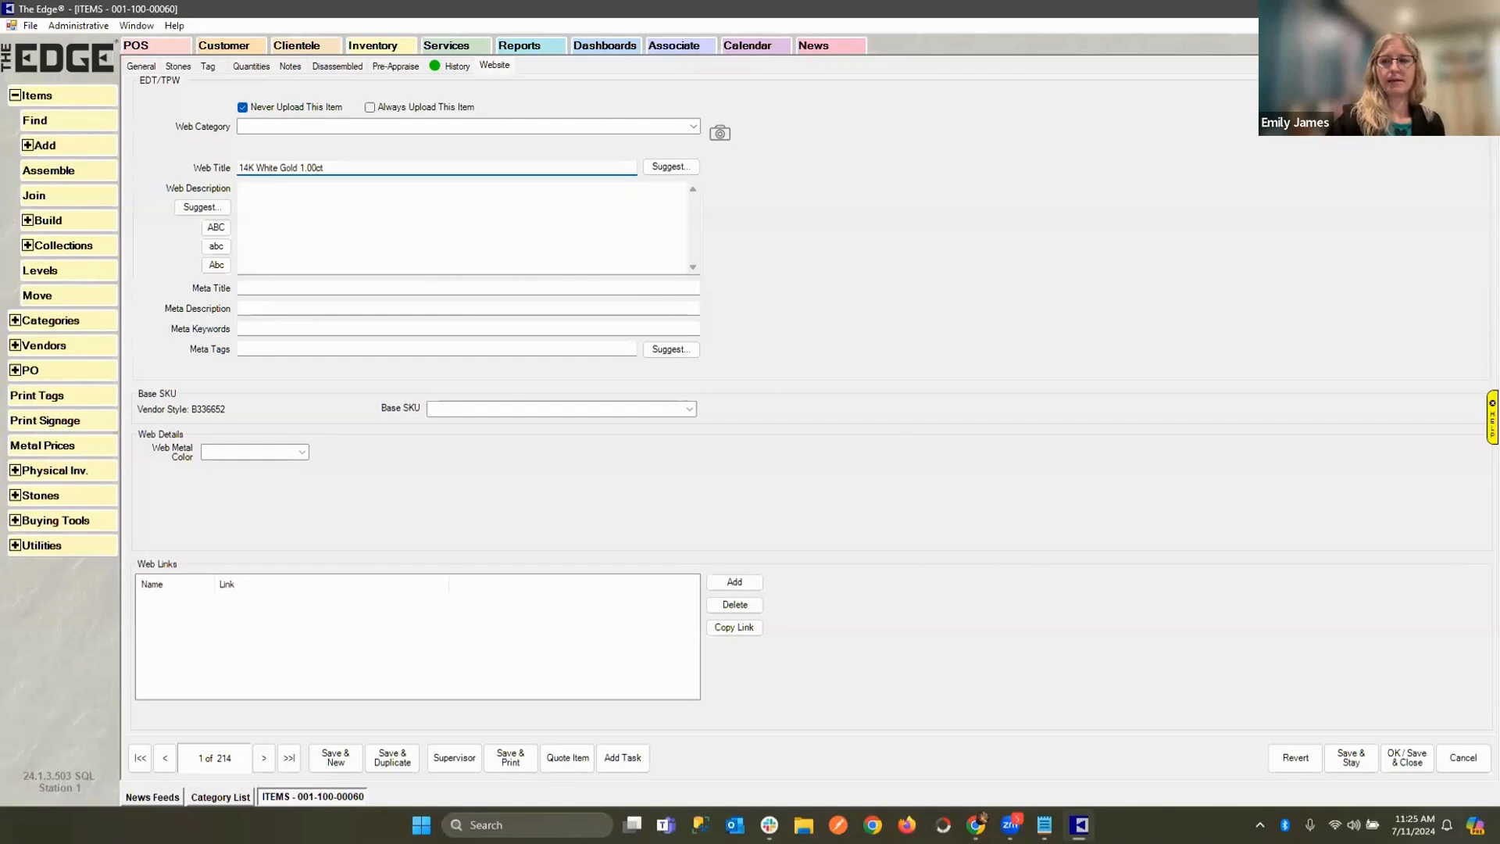
pyautogui.write(' Dia')
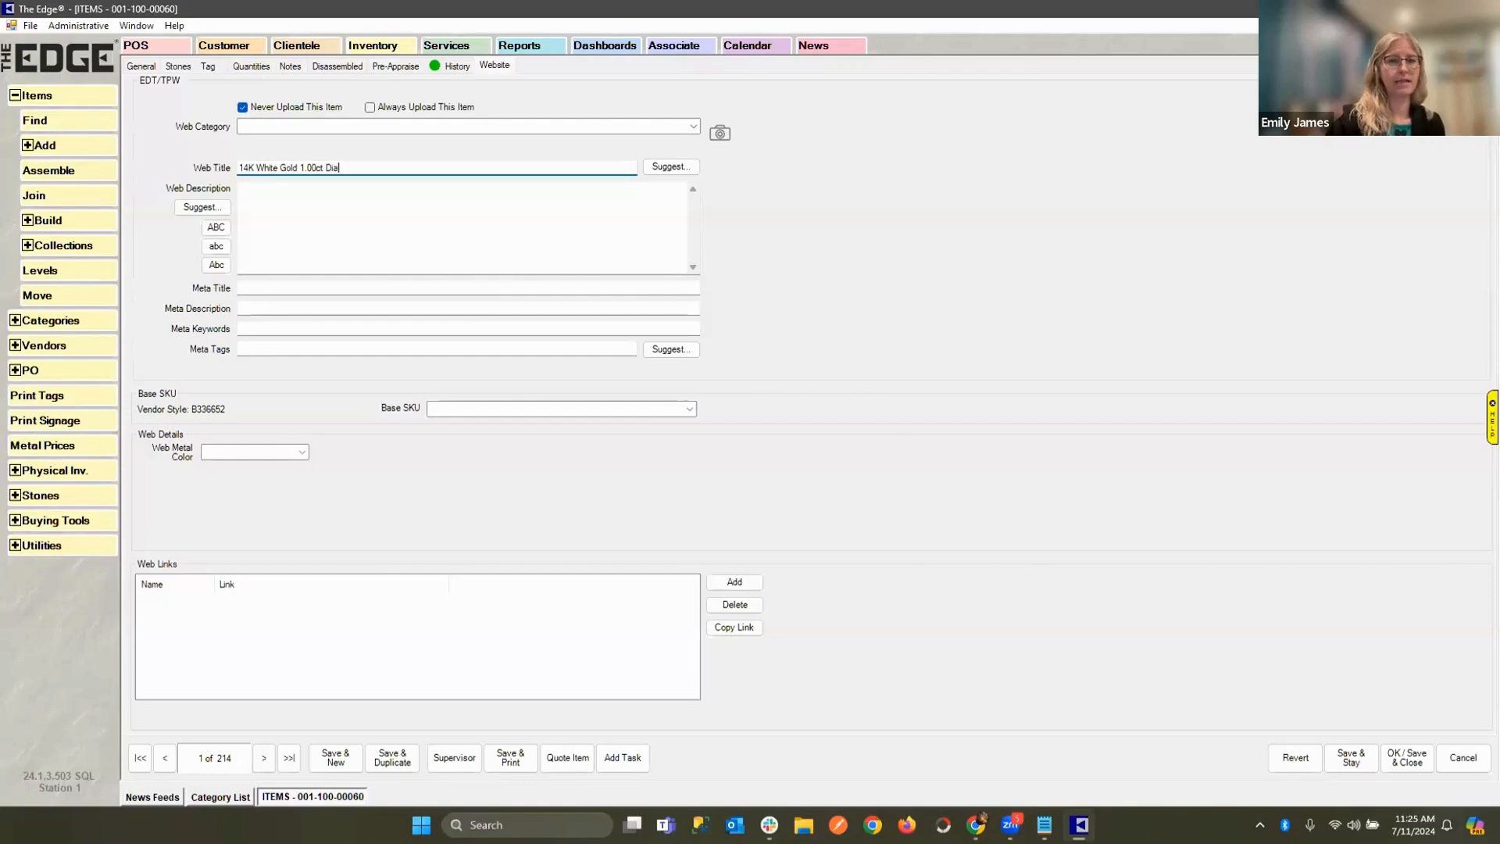
pyautogui.write('mond Sol')
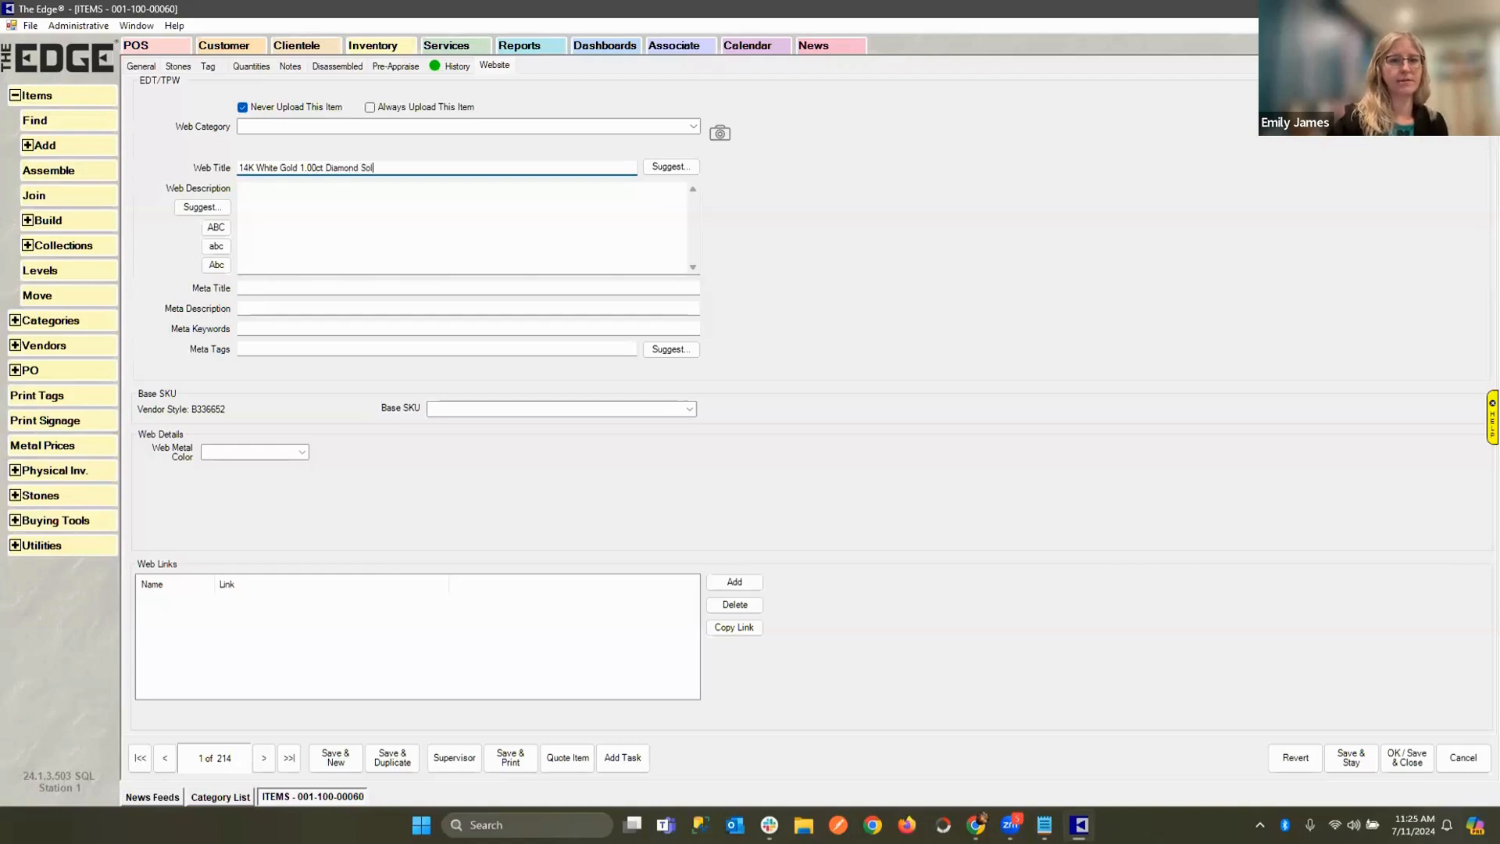
pyautogui.write('itaire En')
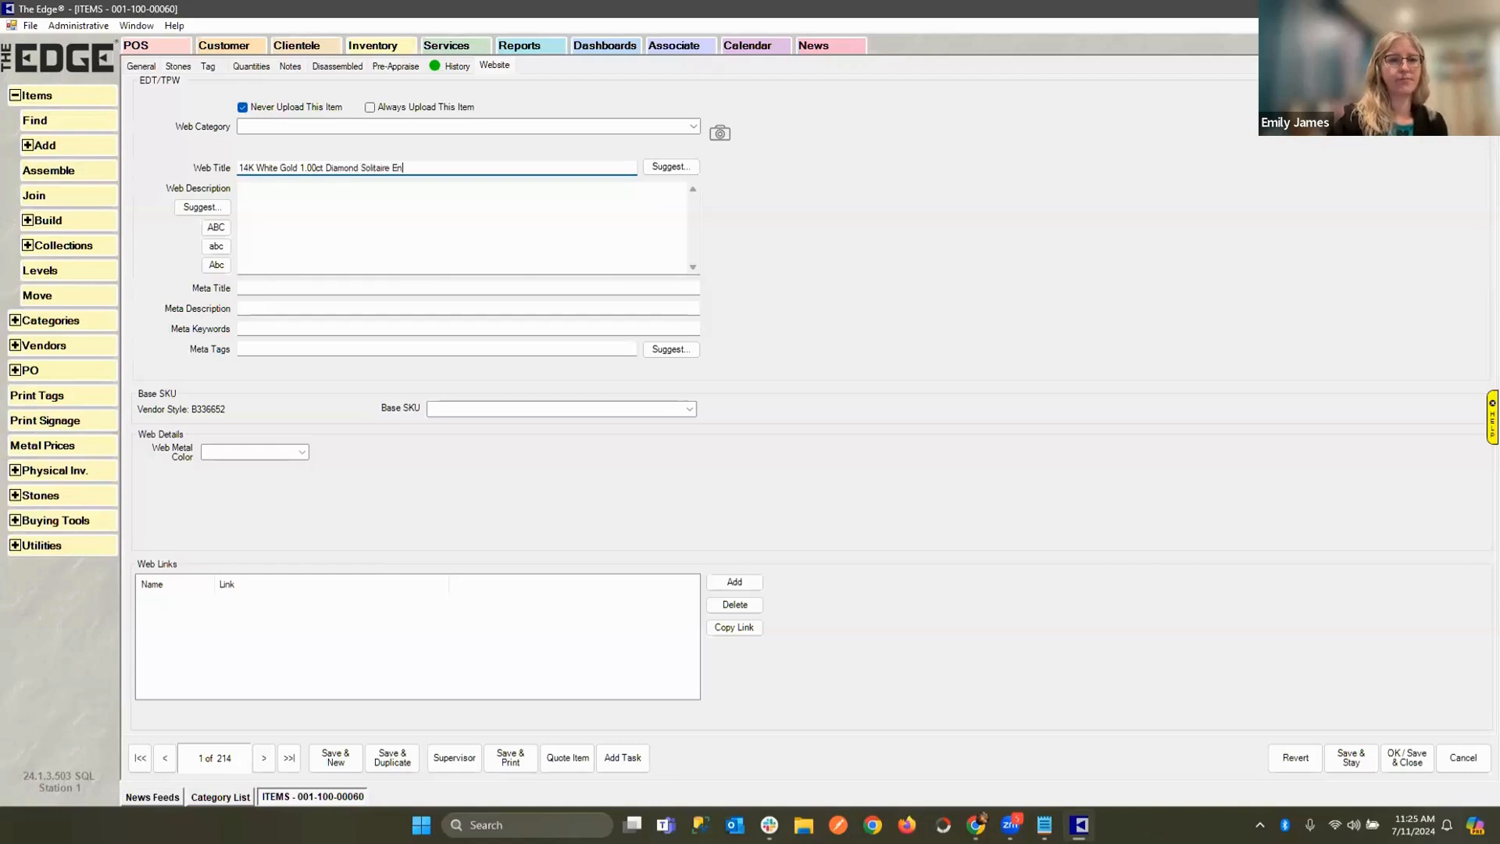
pyautogui.write('gagement Ring')
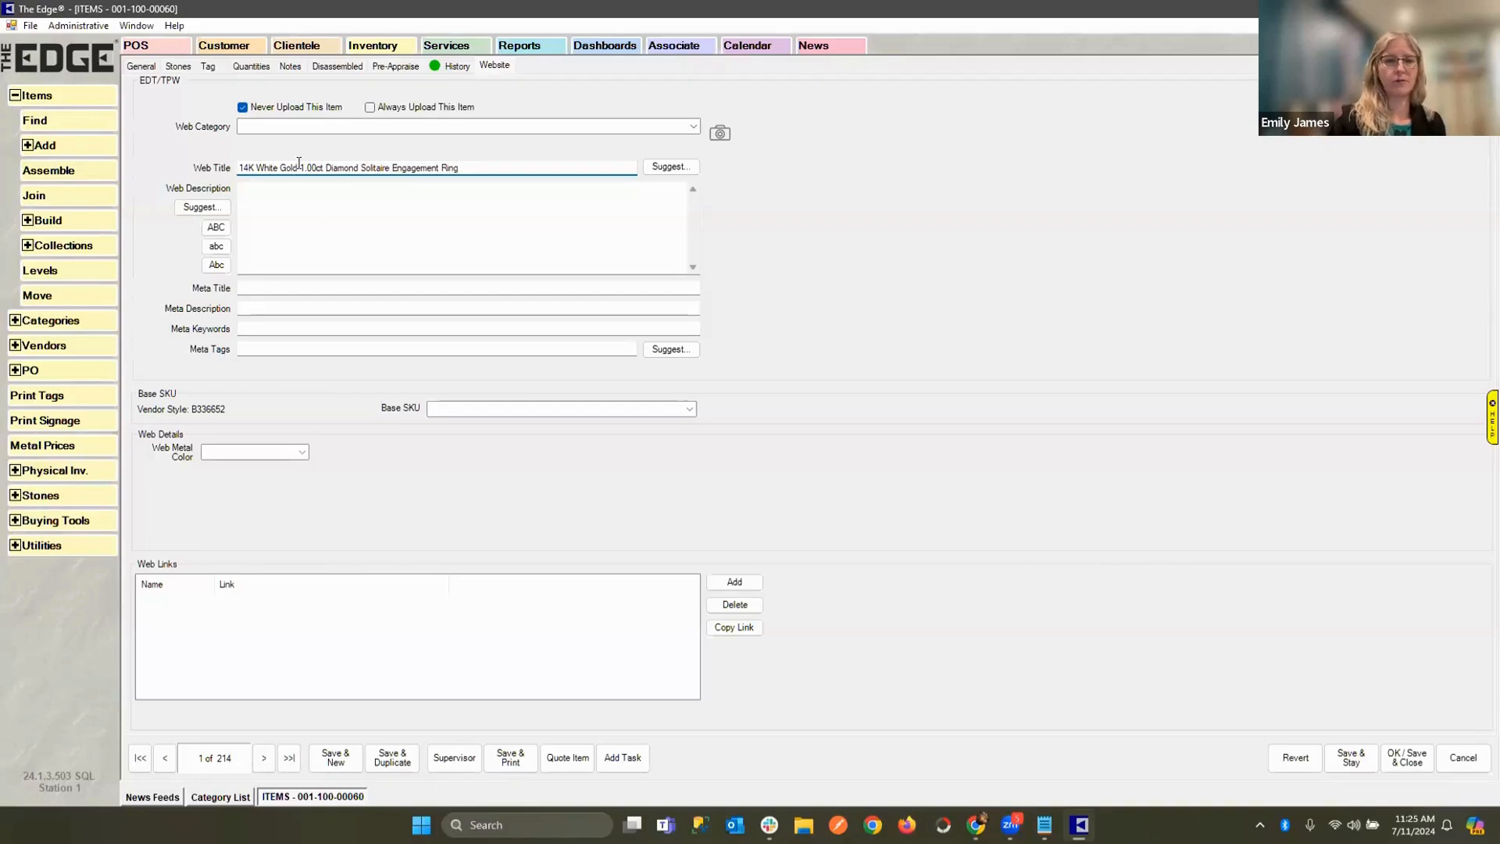
pyautogui.moveTo(300, 167); pyautogui.dragTo(313, 167)
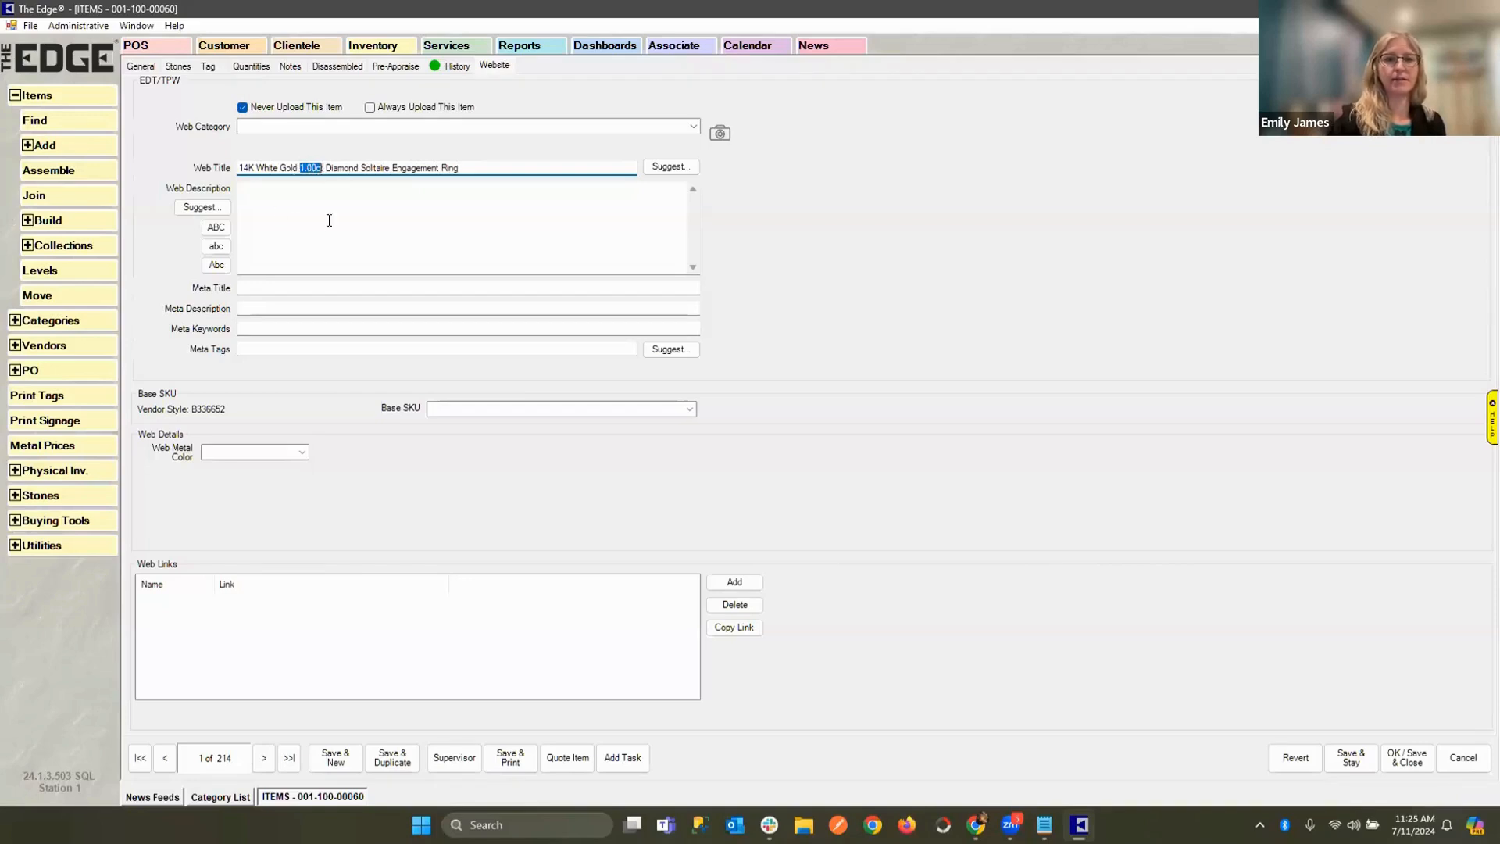
pyautogui.click(324, 167)
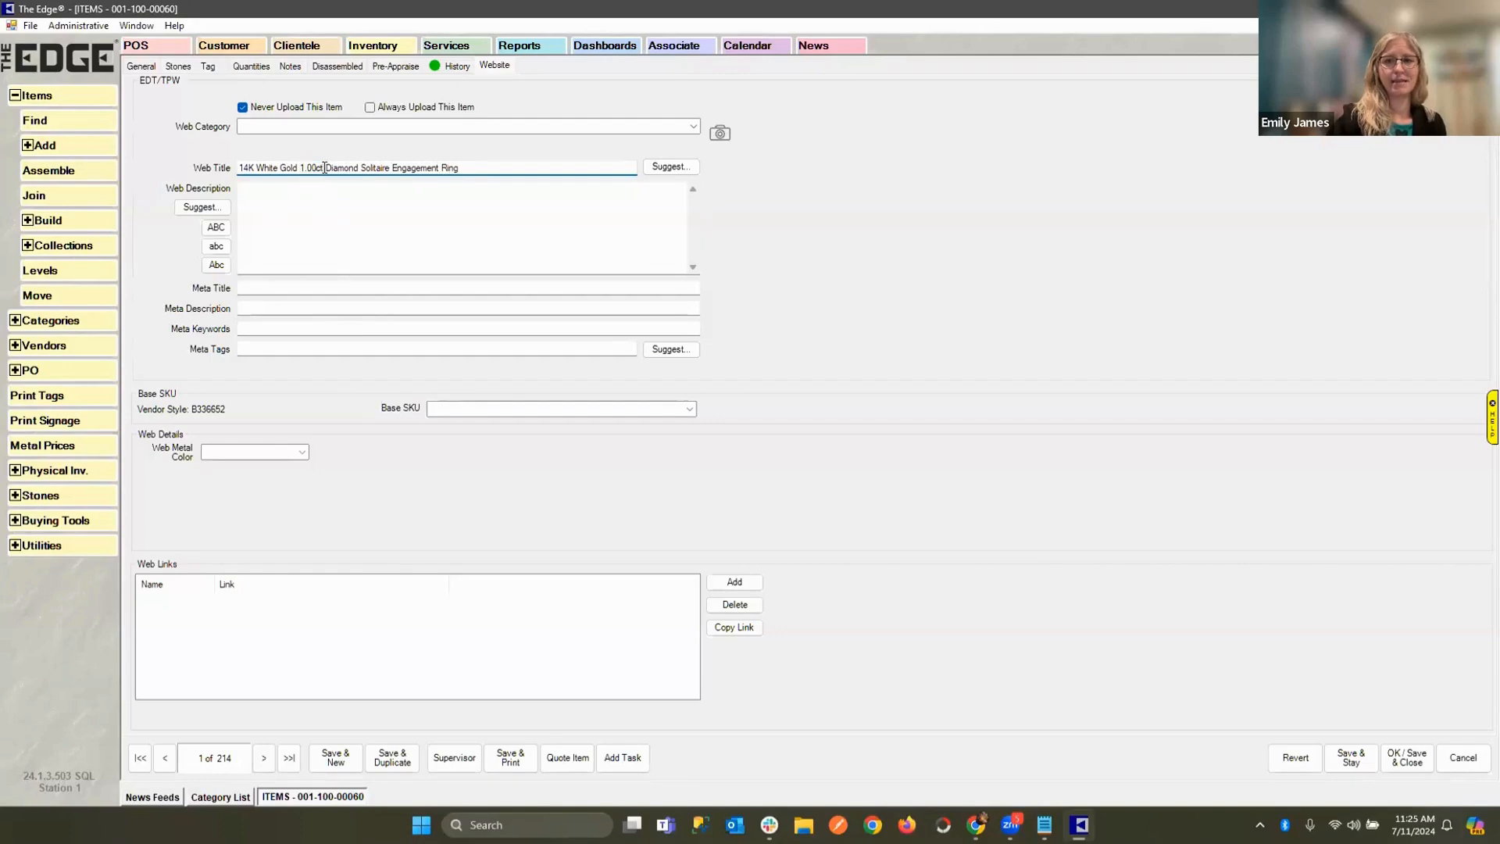
pyautogui.moveTo(325, 167); pyautogui.dragTo(299, 167)
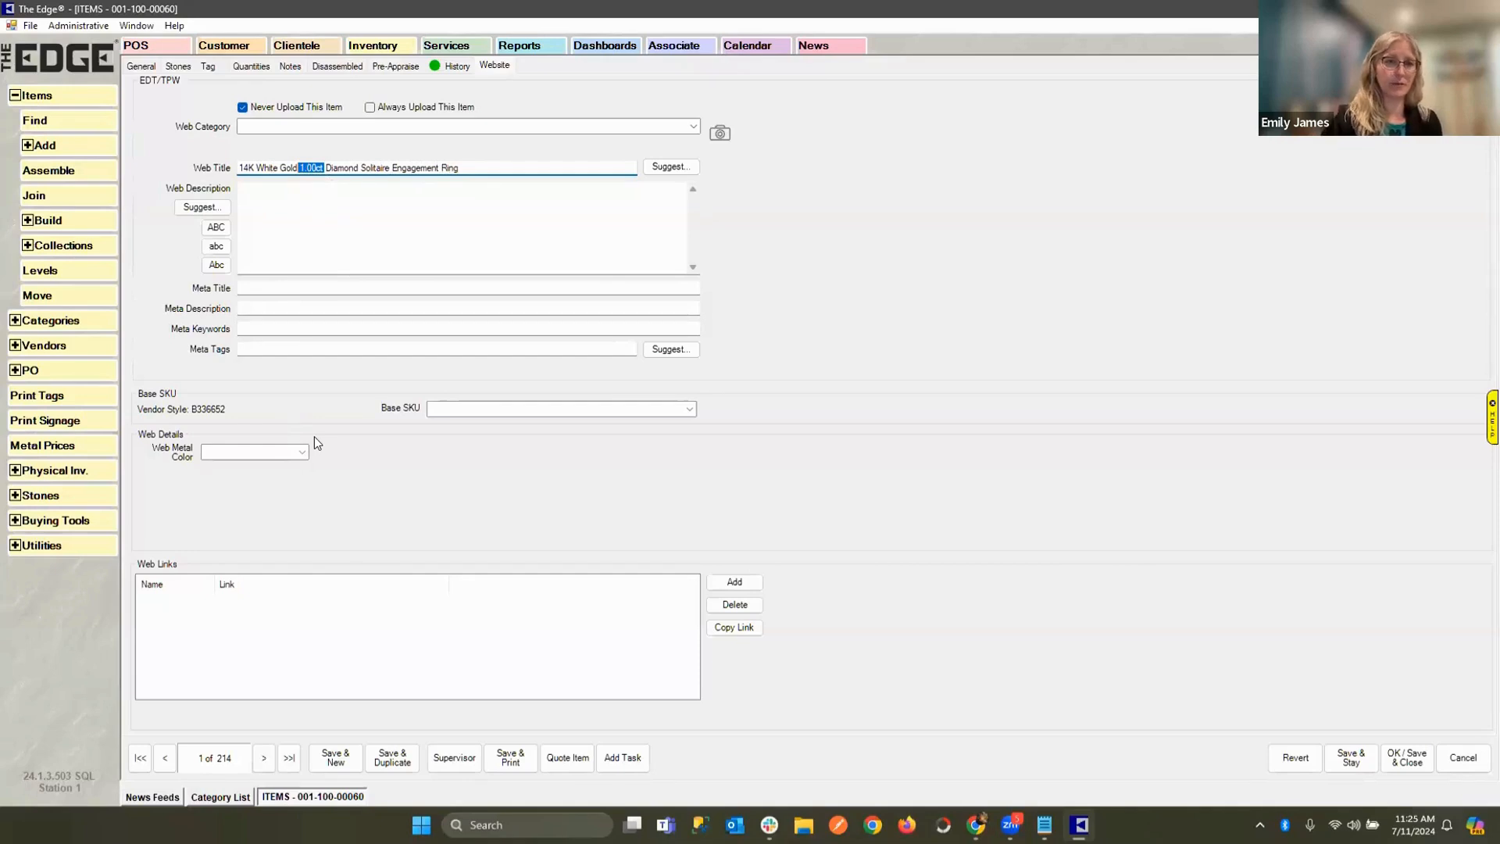
pyautogui.click(472, 167)
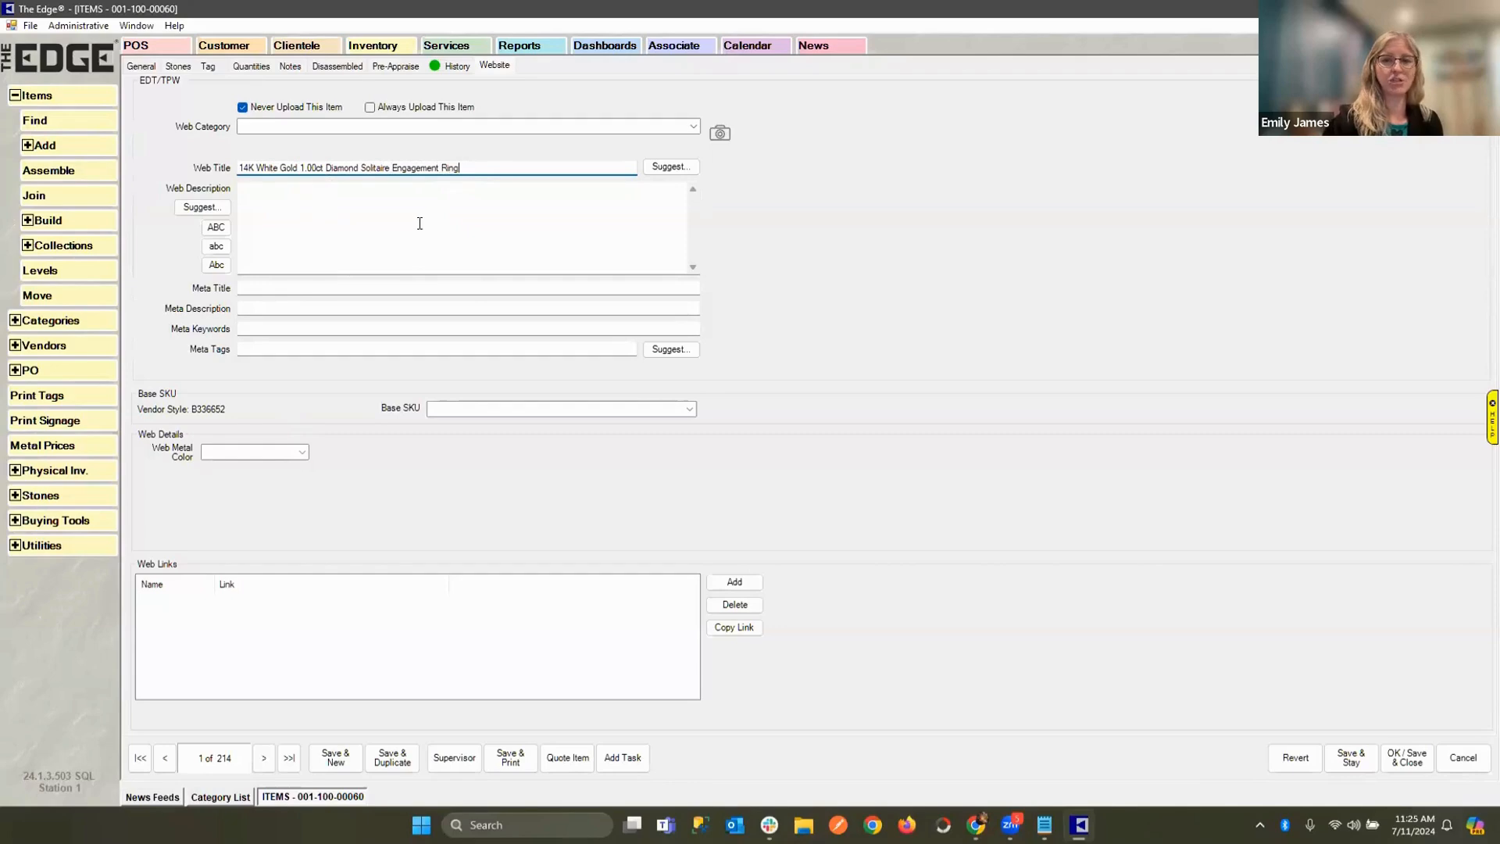
# Insert "Round" before "Diamond" in the web title, keeping "1.00ct" intact.
pyautogui.click(321, 166)
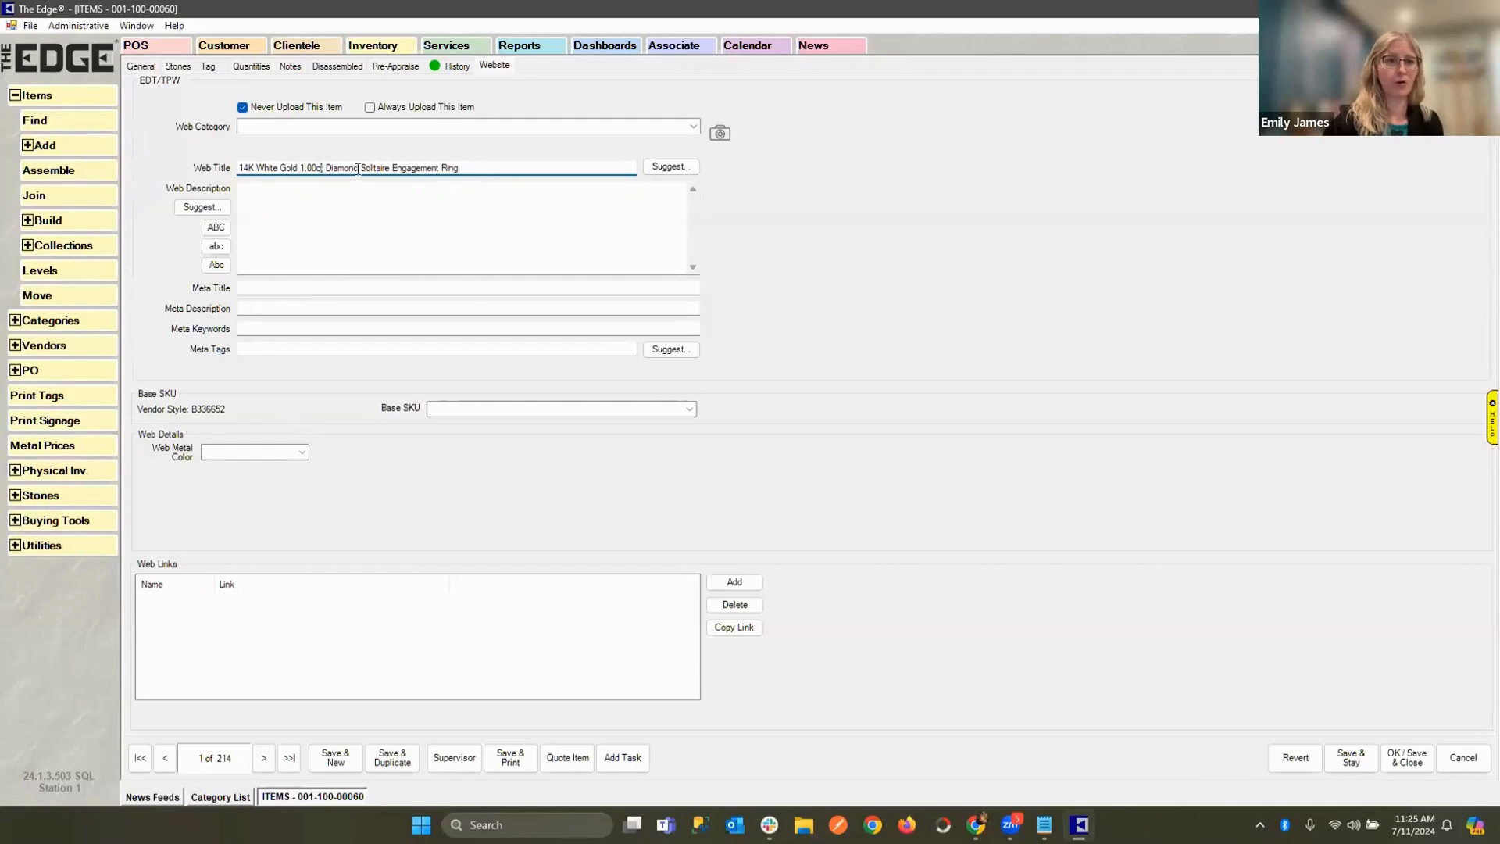
pyautogui.write('Roundt')
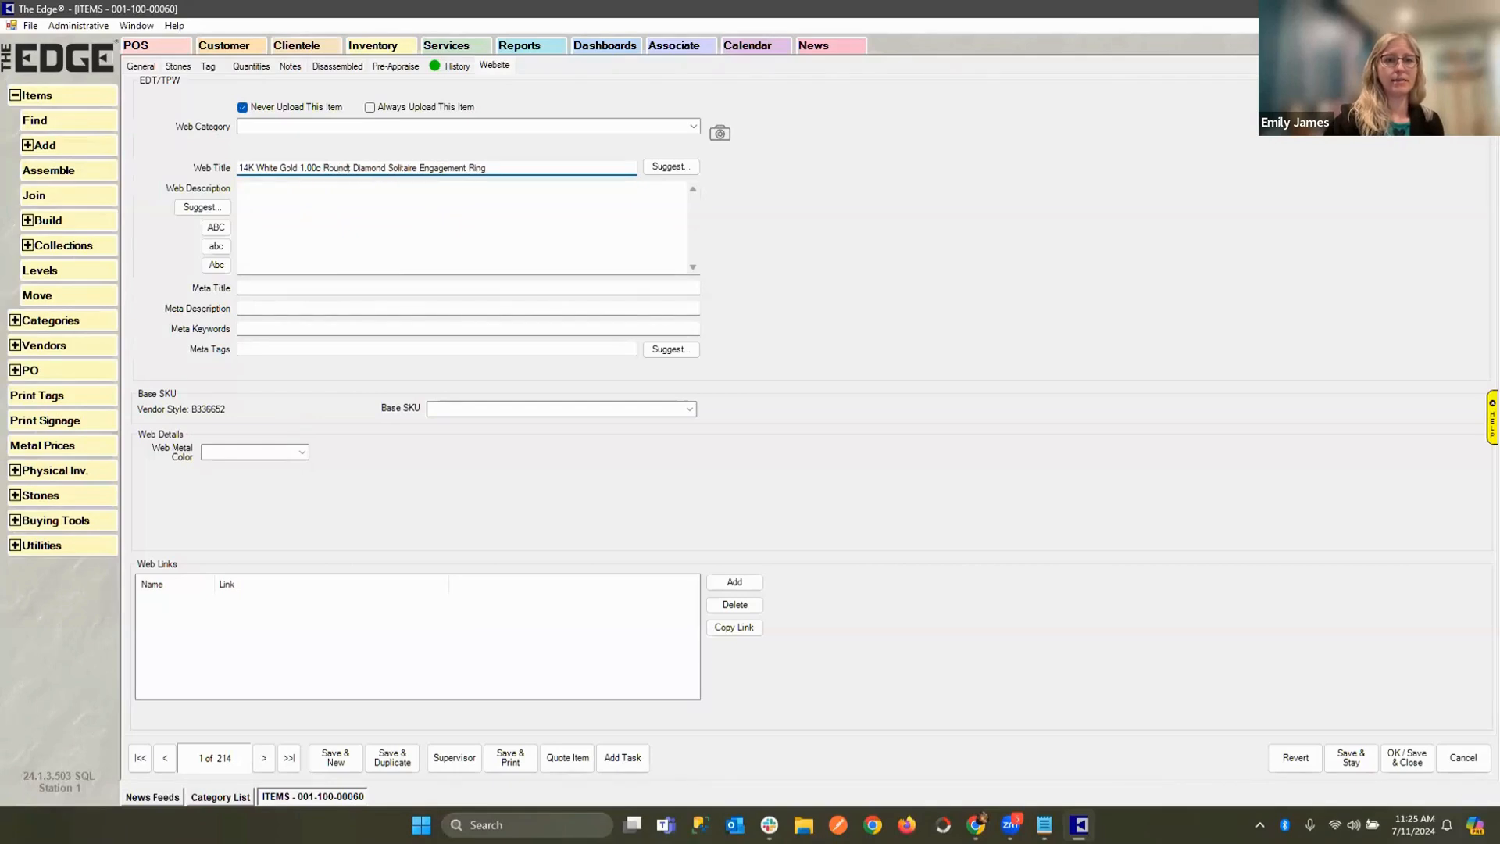
pyautogui.press('Delete')
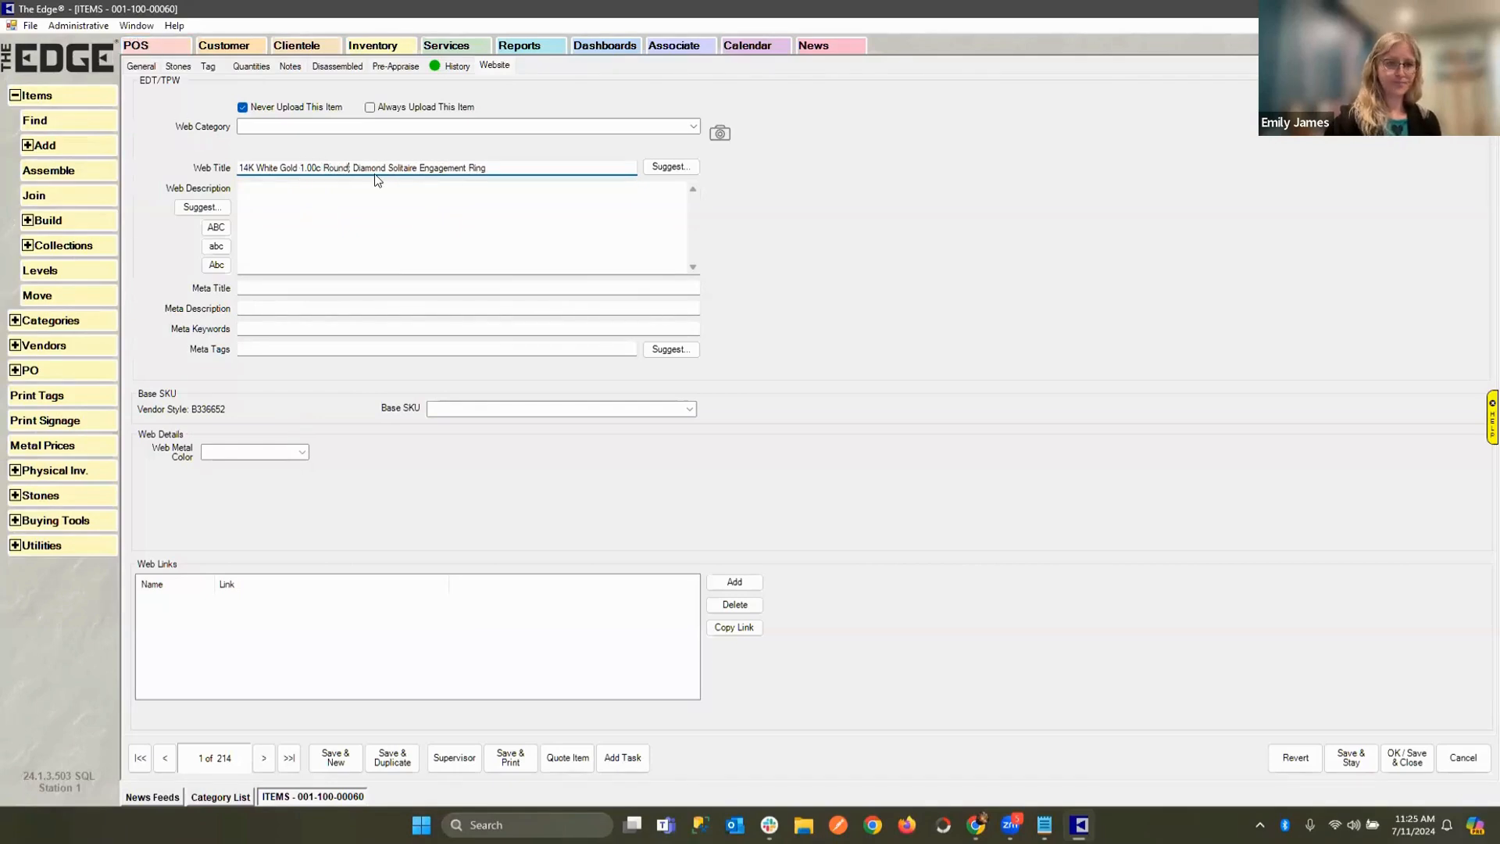
pyautogui.press('Delete')
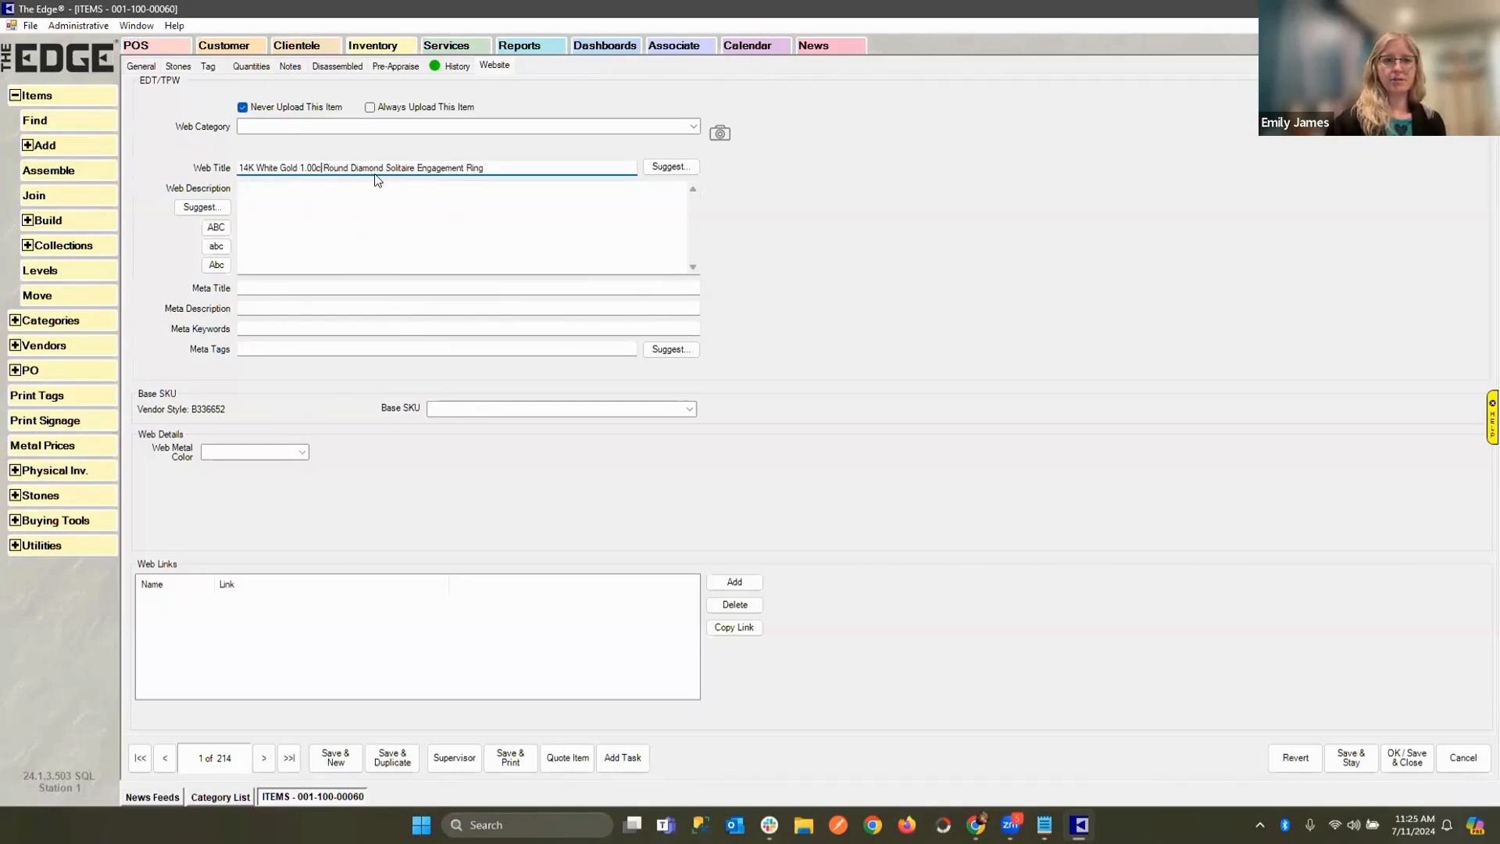
pyautogui.write('t')
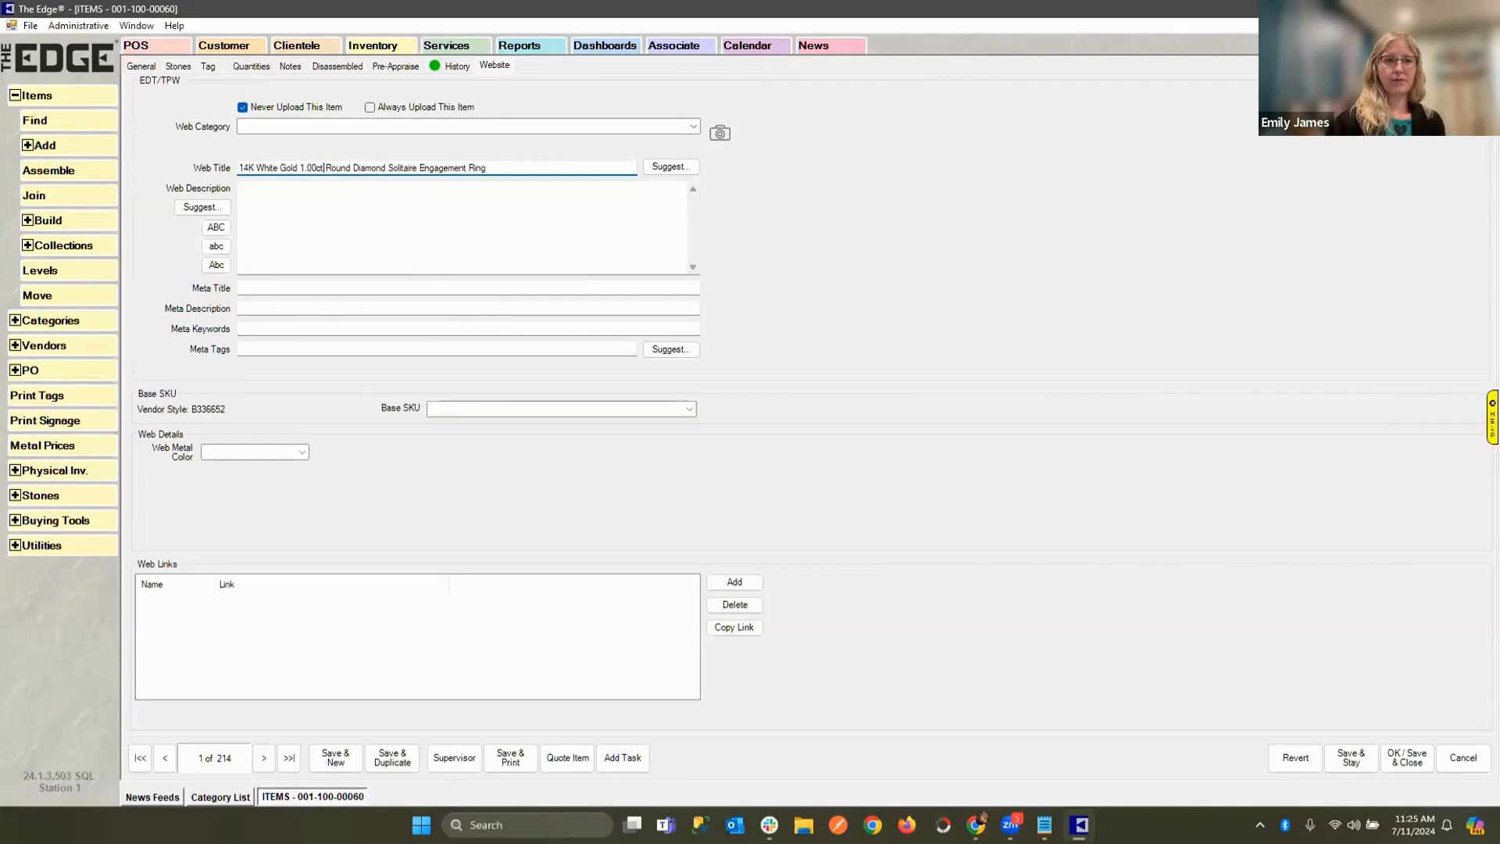
pyautogui.click(554, 169)
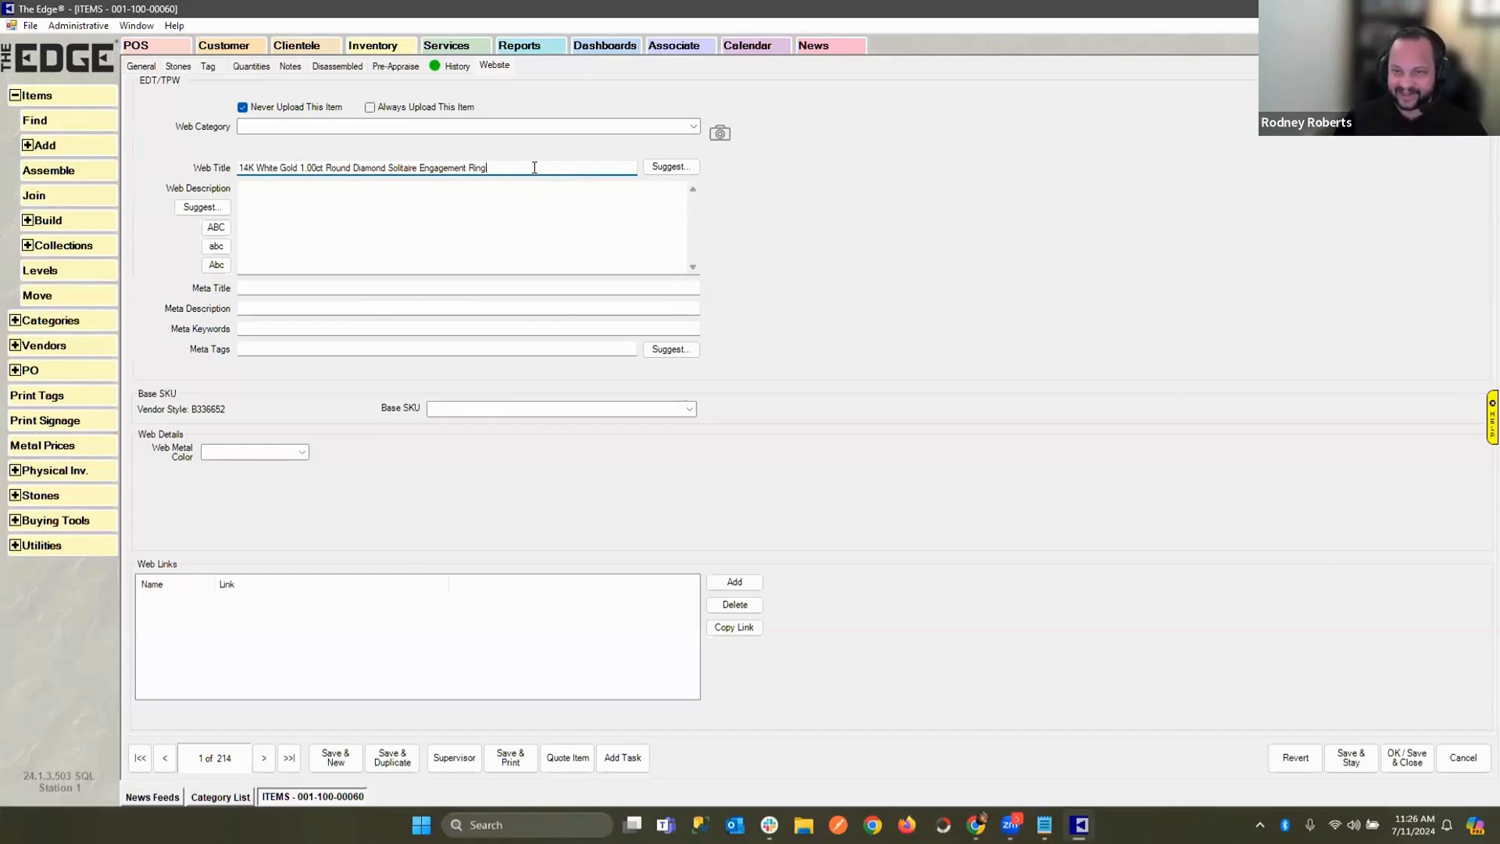
# Copy the item's full web title and switch to the ChatGPT page in Chrome.
pyautogui.moveTo(532, 167); pyautogui.dragTo(239, 167)
pyautogui.rightClick(286, 167)
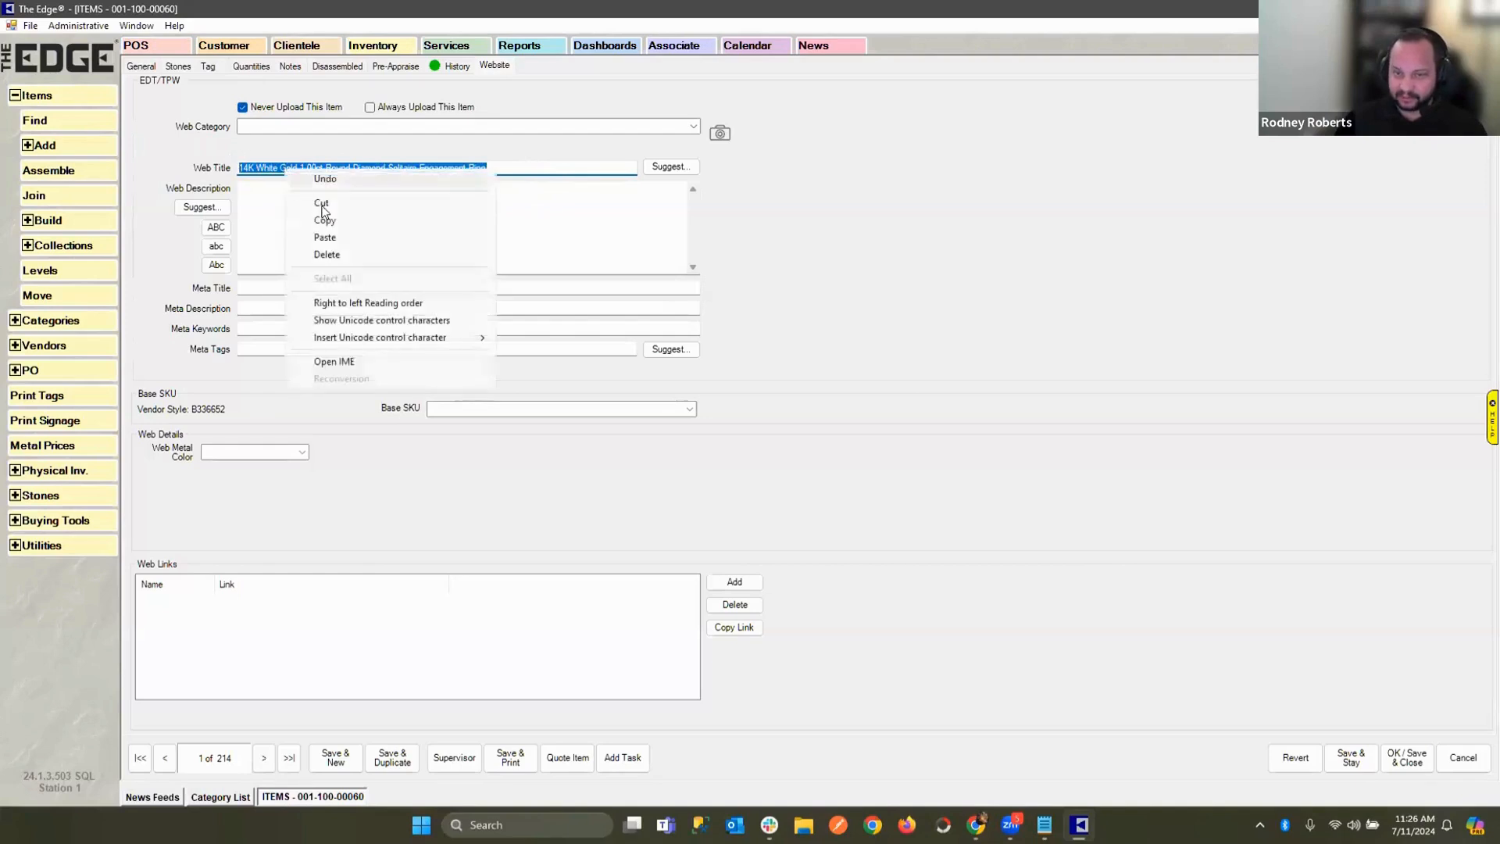
pyautogui.click(335, 219)
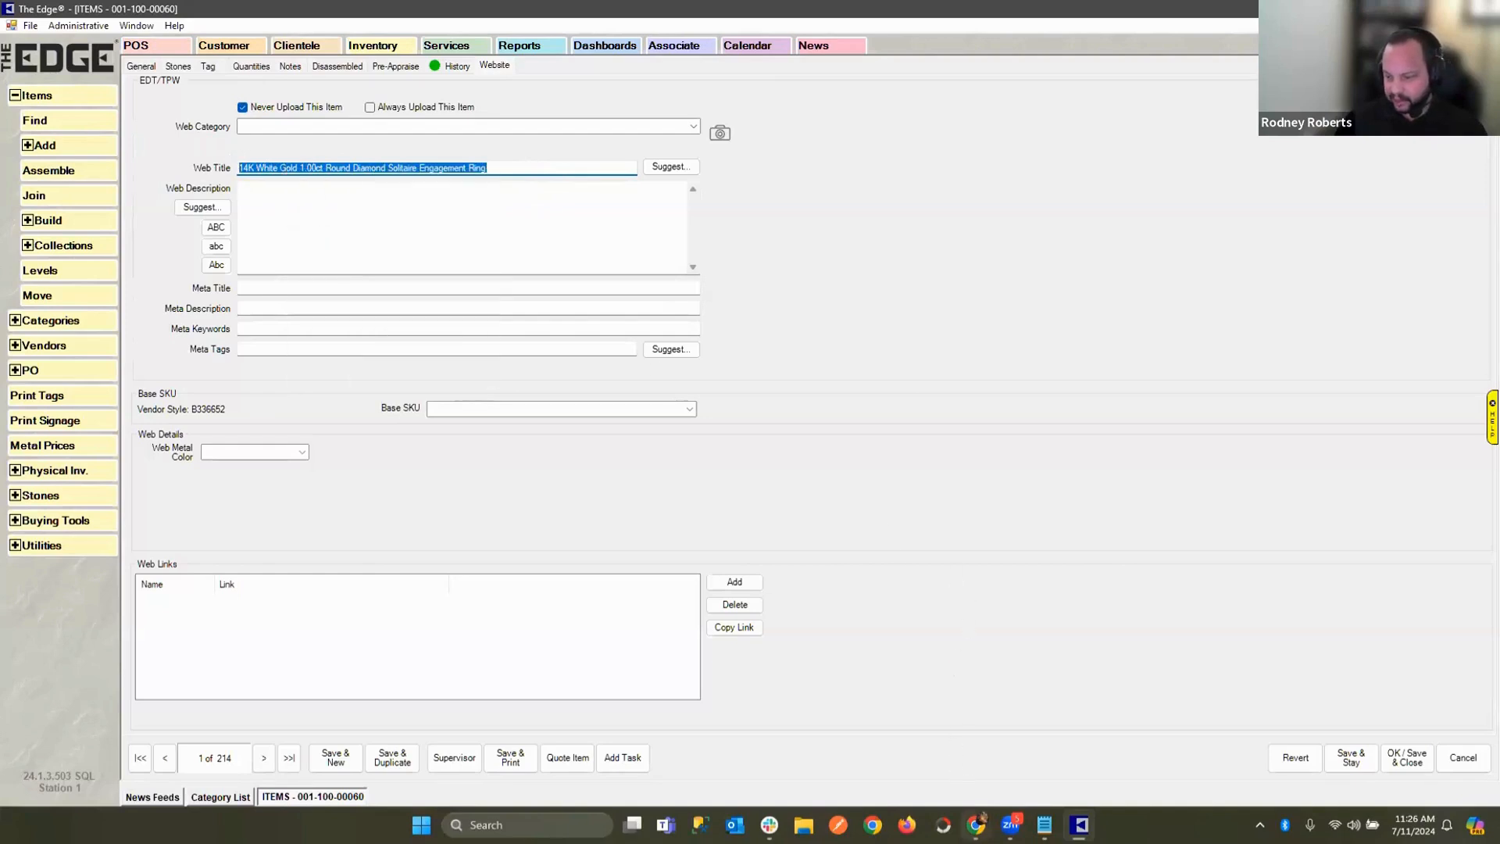
pyautogui.moveTo(973, 822)
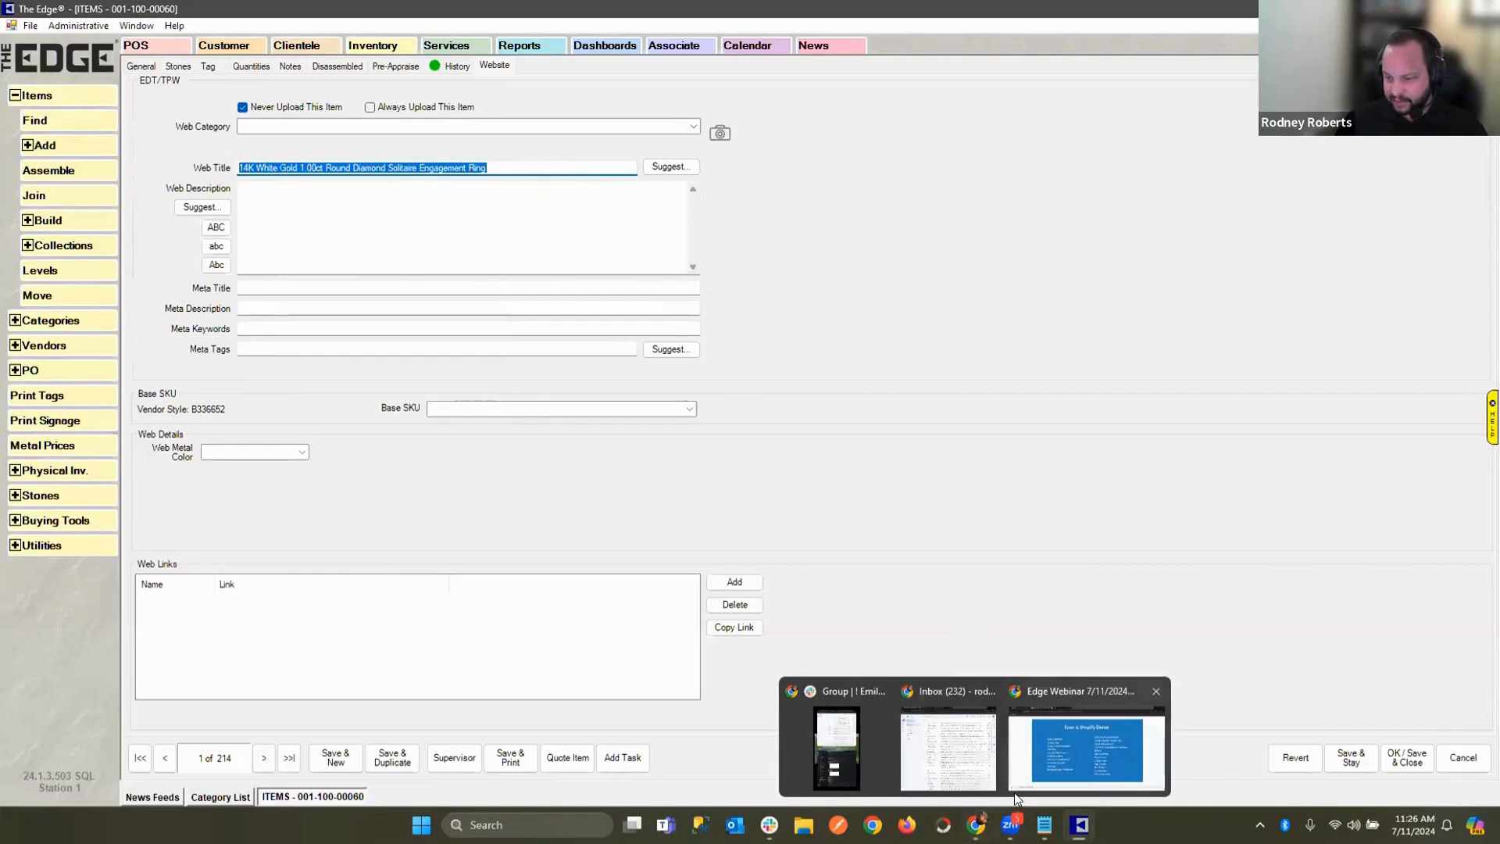
pyautogui.click(1055, 750)
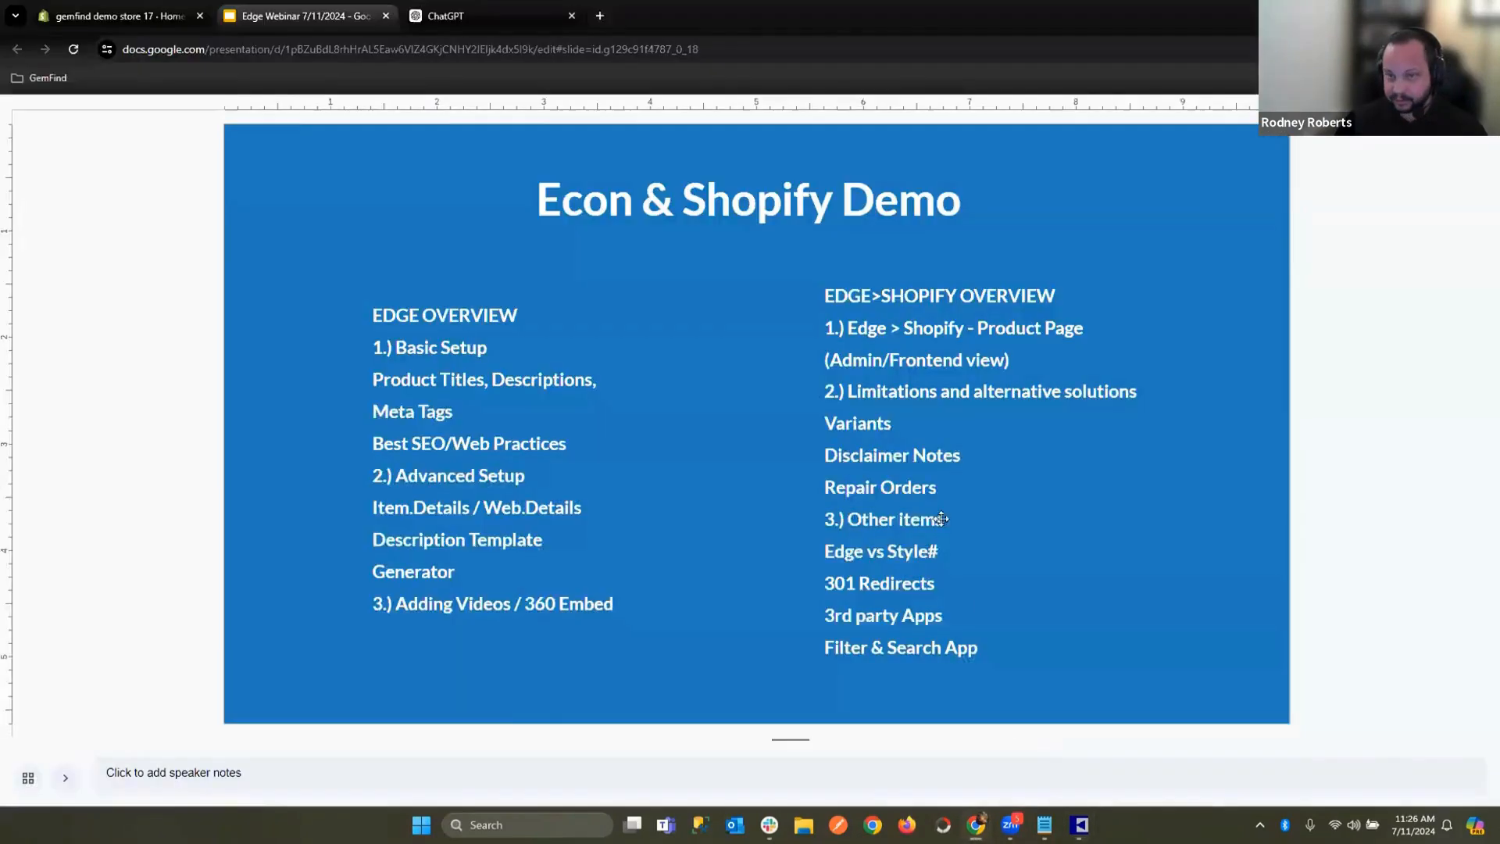
pyautogui.click(500, 11)
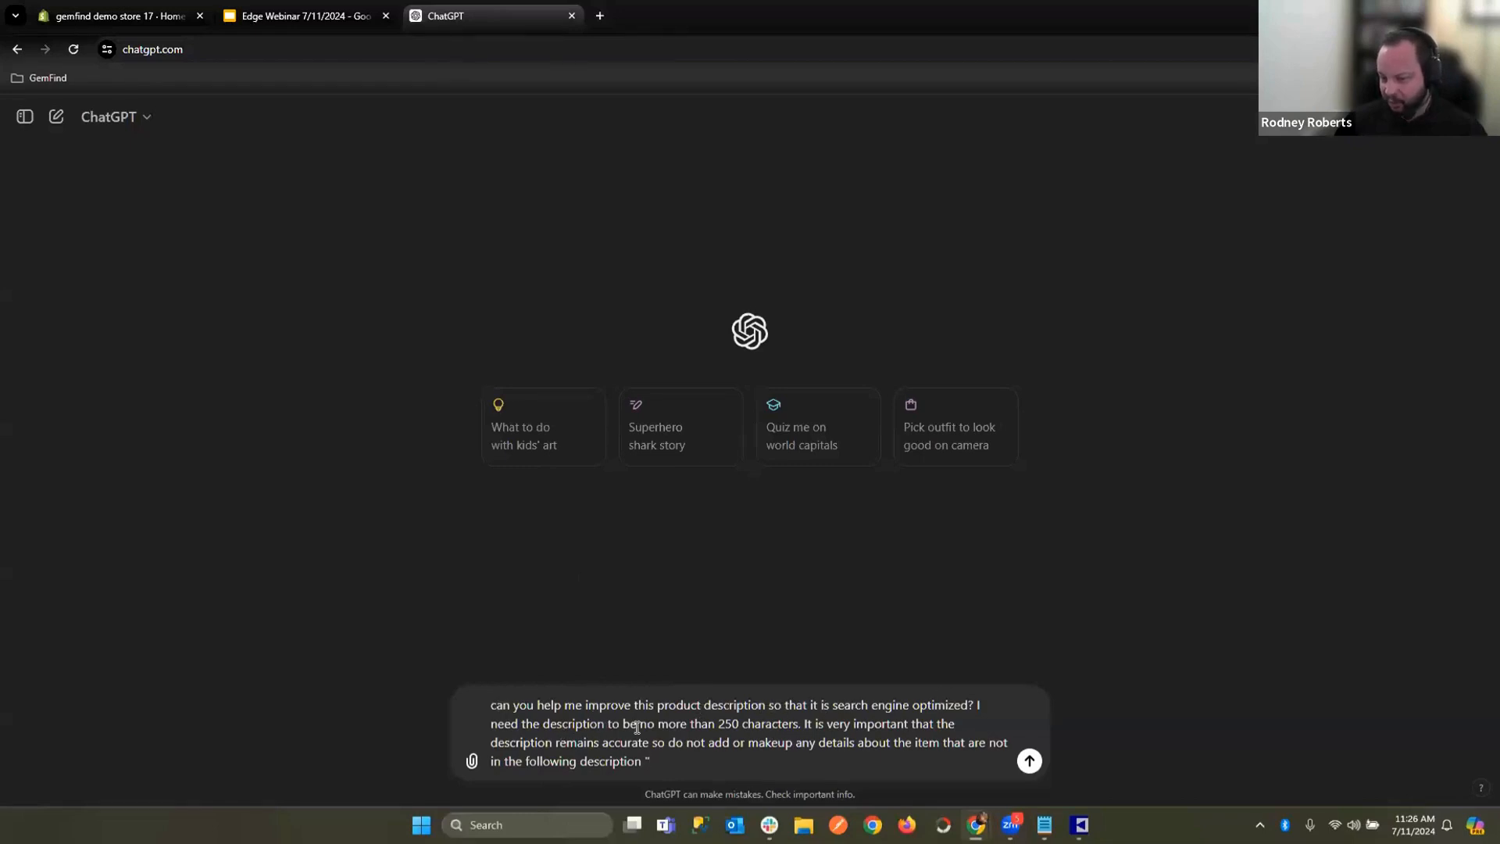
# Complete the prepared 250-character SEO description prompt with the copied web title and a closing quotation mark, and send it.
pyautogui.moveTo(717, 724); pyautogui.dragTo(737, 722)
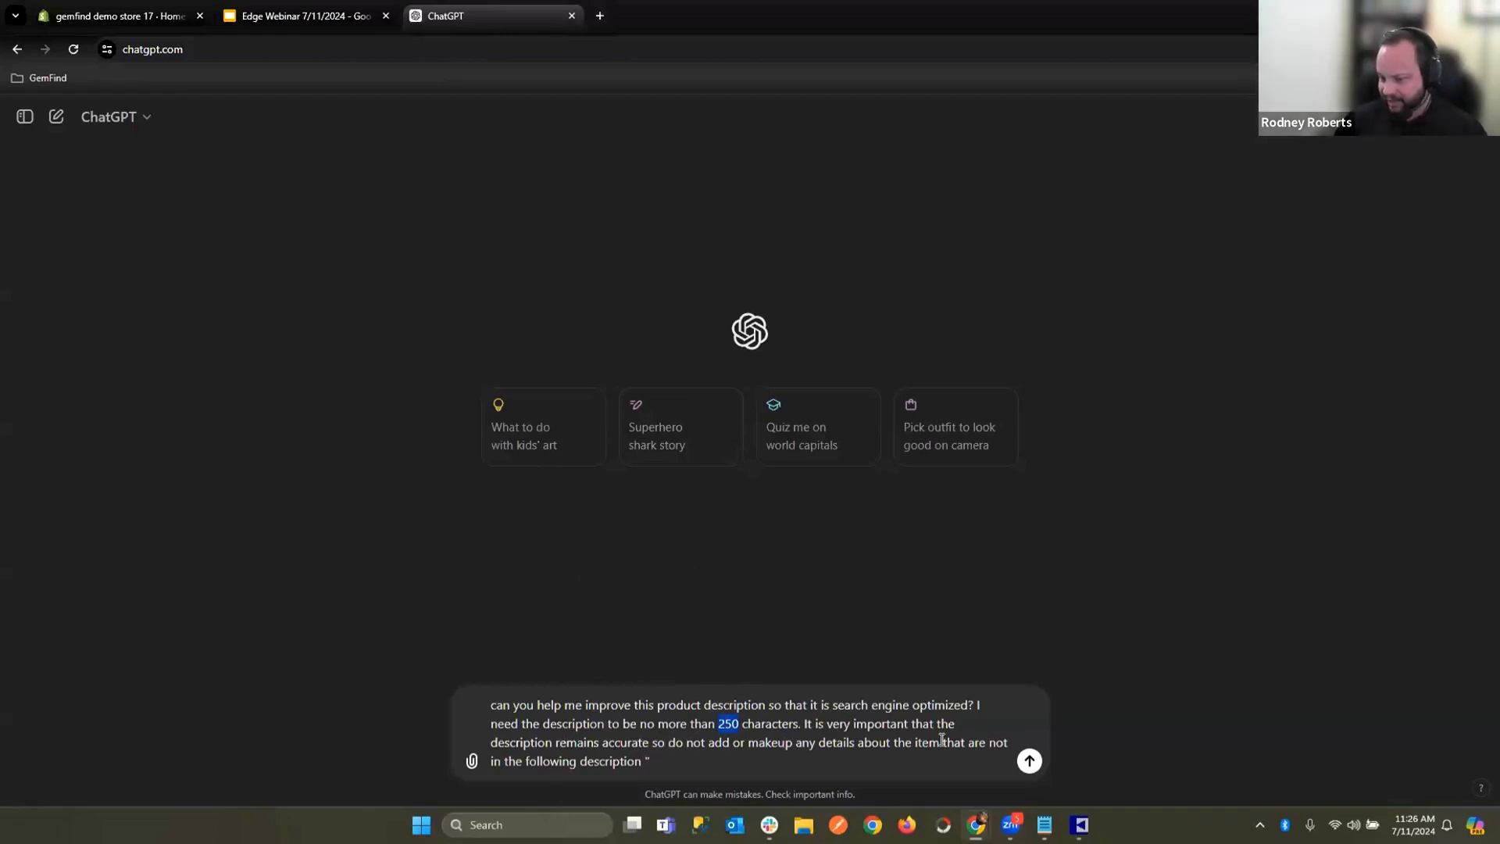
pyautogui.click(661, 762)
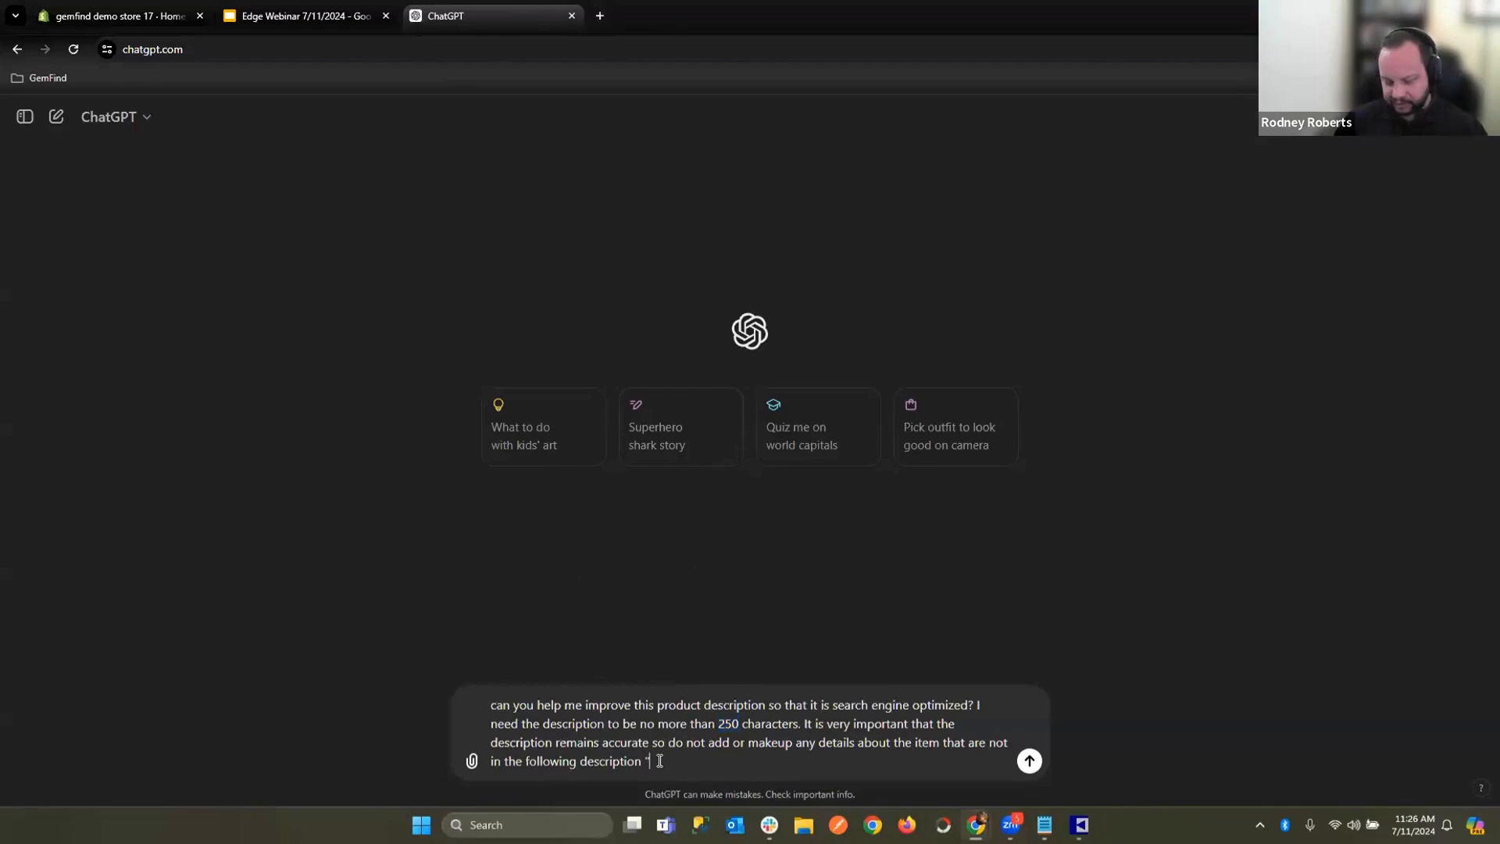
pyautogui.hotkey('ctrl', 'v')
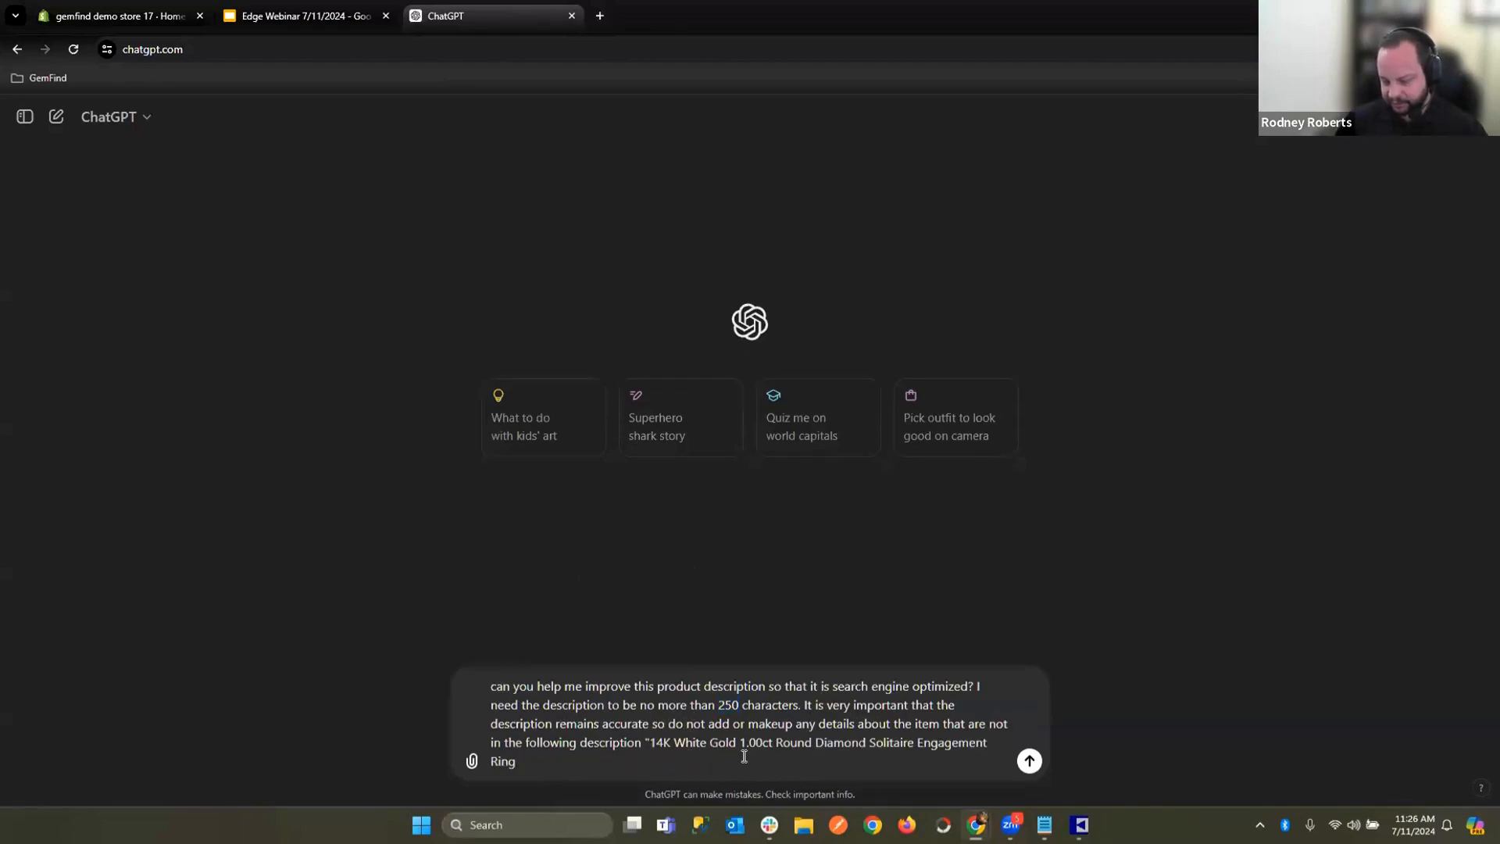
pyautogui.write('"')
pyautogui.press('Return')
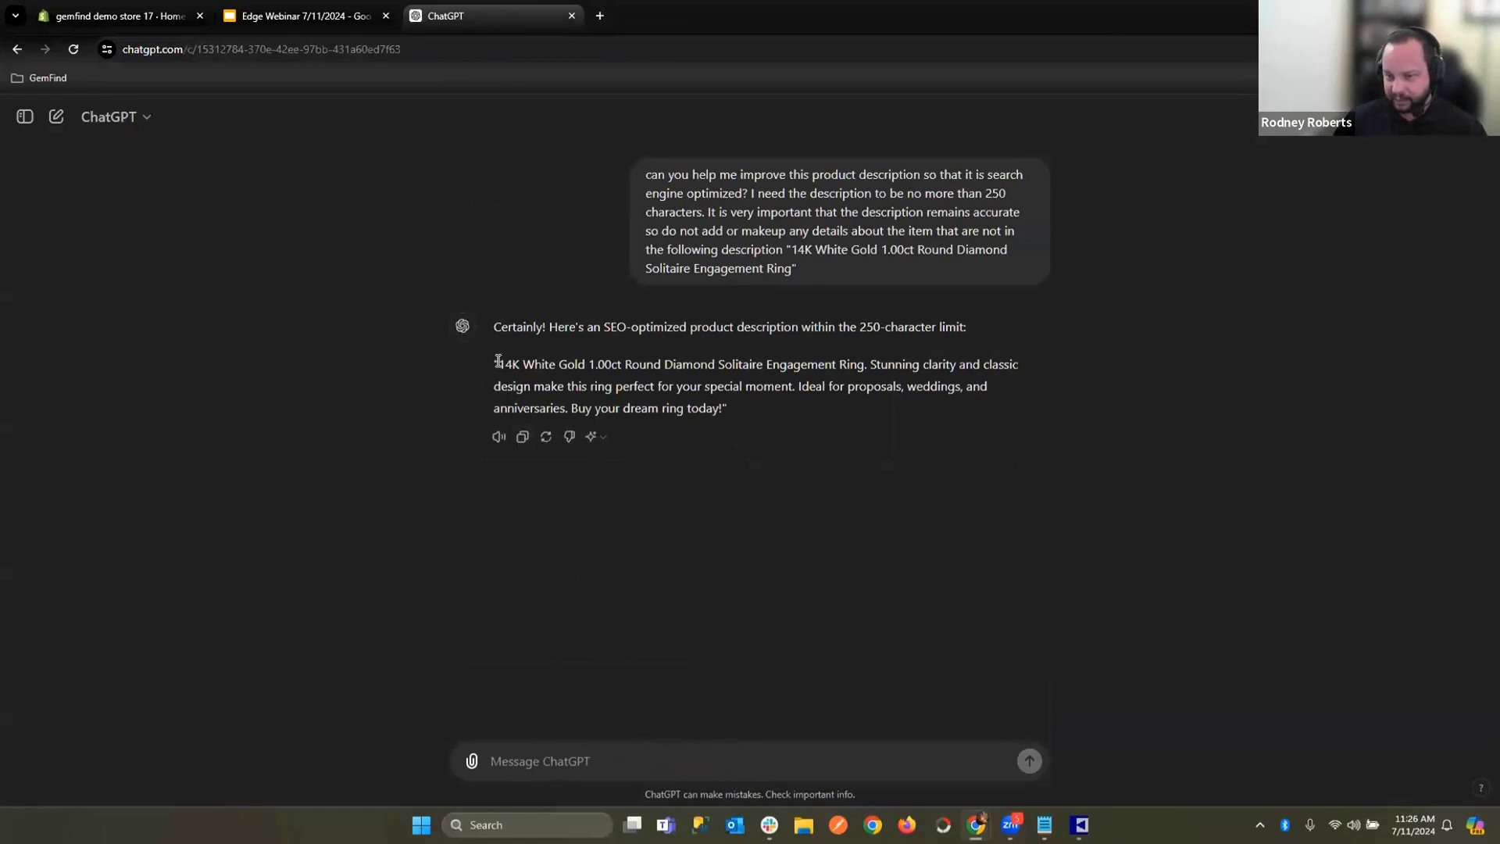
# Copy the product description from ChatGPT's reply without its surrounding quotation marks.
pyautogui.moveTo(497, 361); pyautogui.dragTo(716, 400)
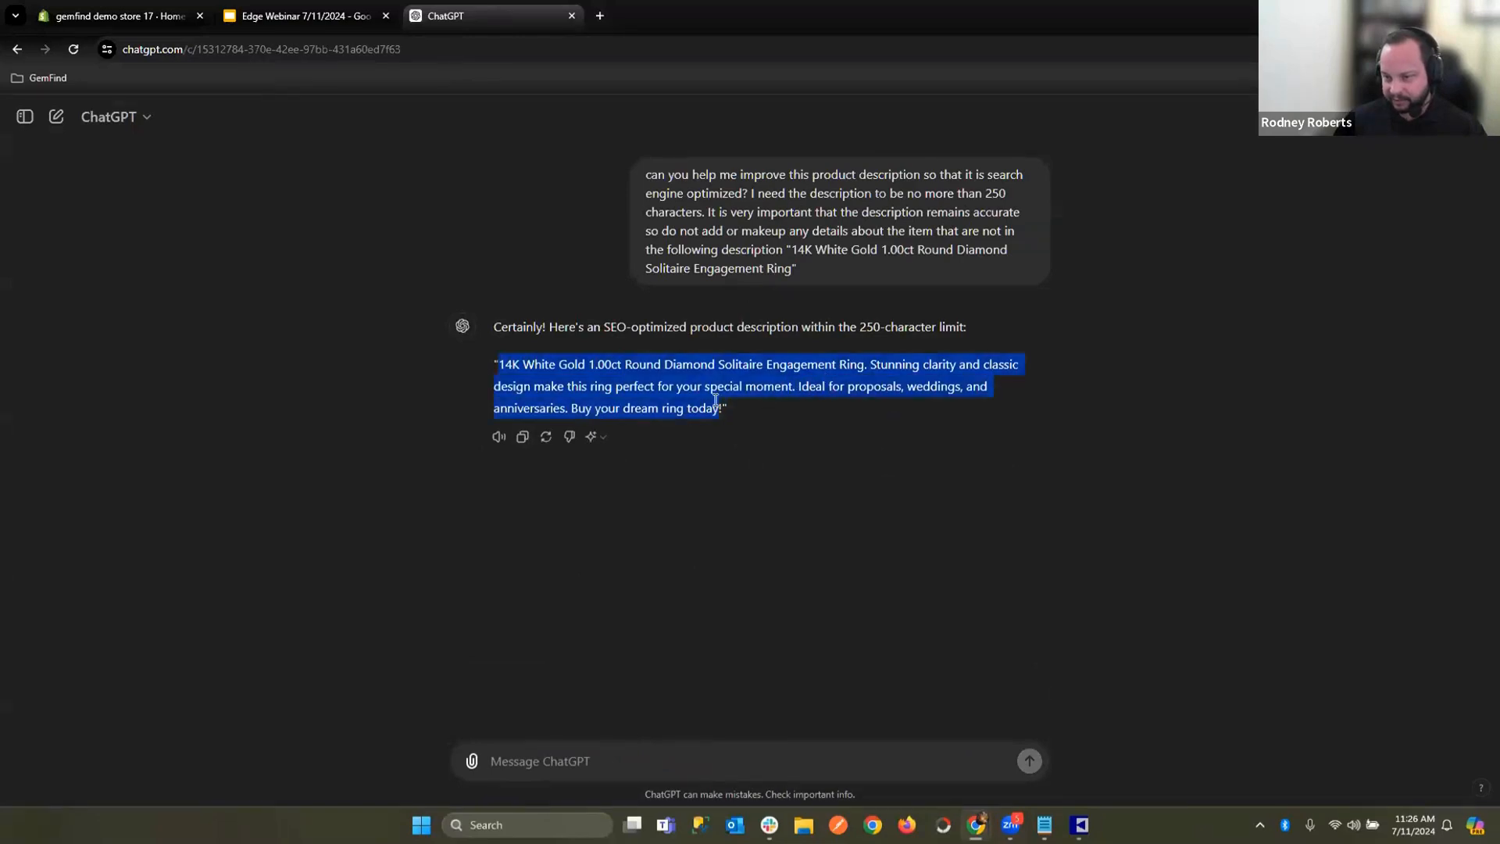
pyautogui.rightClick(686, 410)
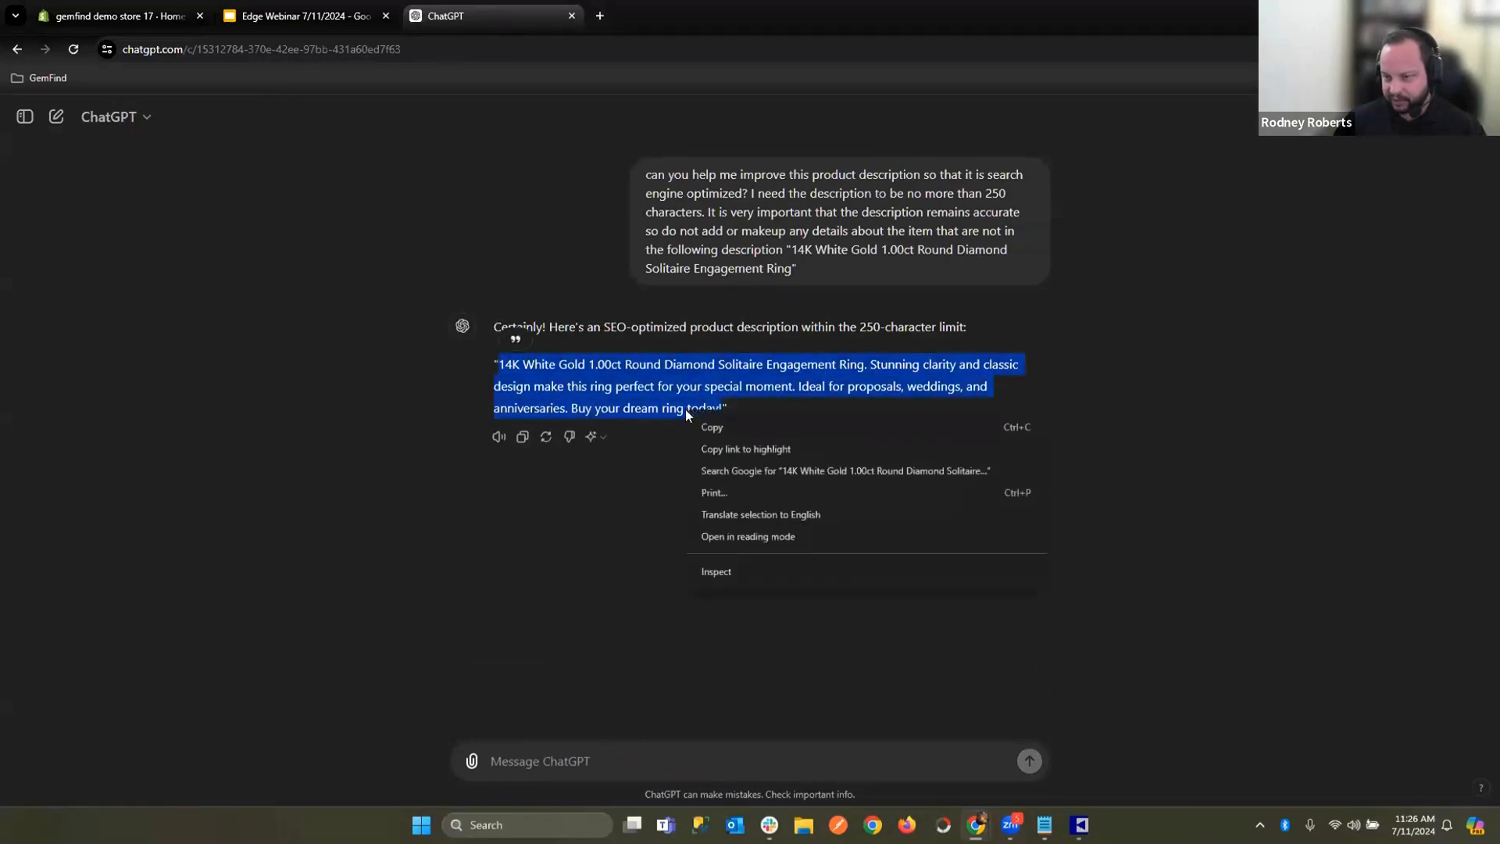
pyautogui.click(710, 424)
# Search the web for "character counter" in a new browser tab and open the WordCounter.net result.
pyautogui.click(599, 17)
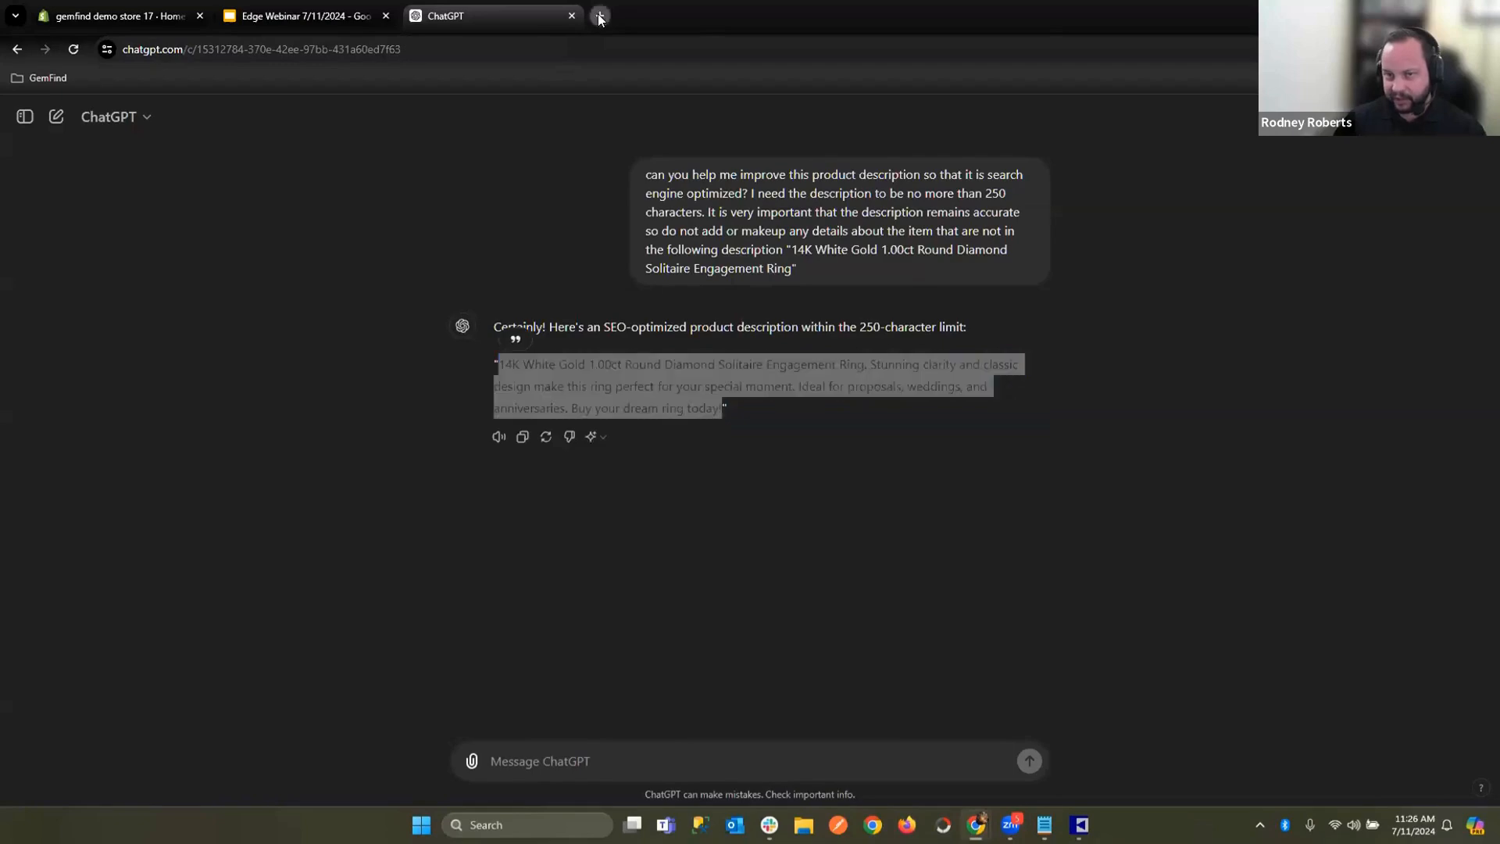
pyautogui.click(599, 17)
pyautogui.write('char')
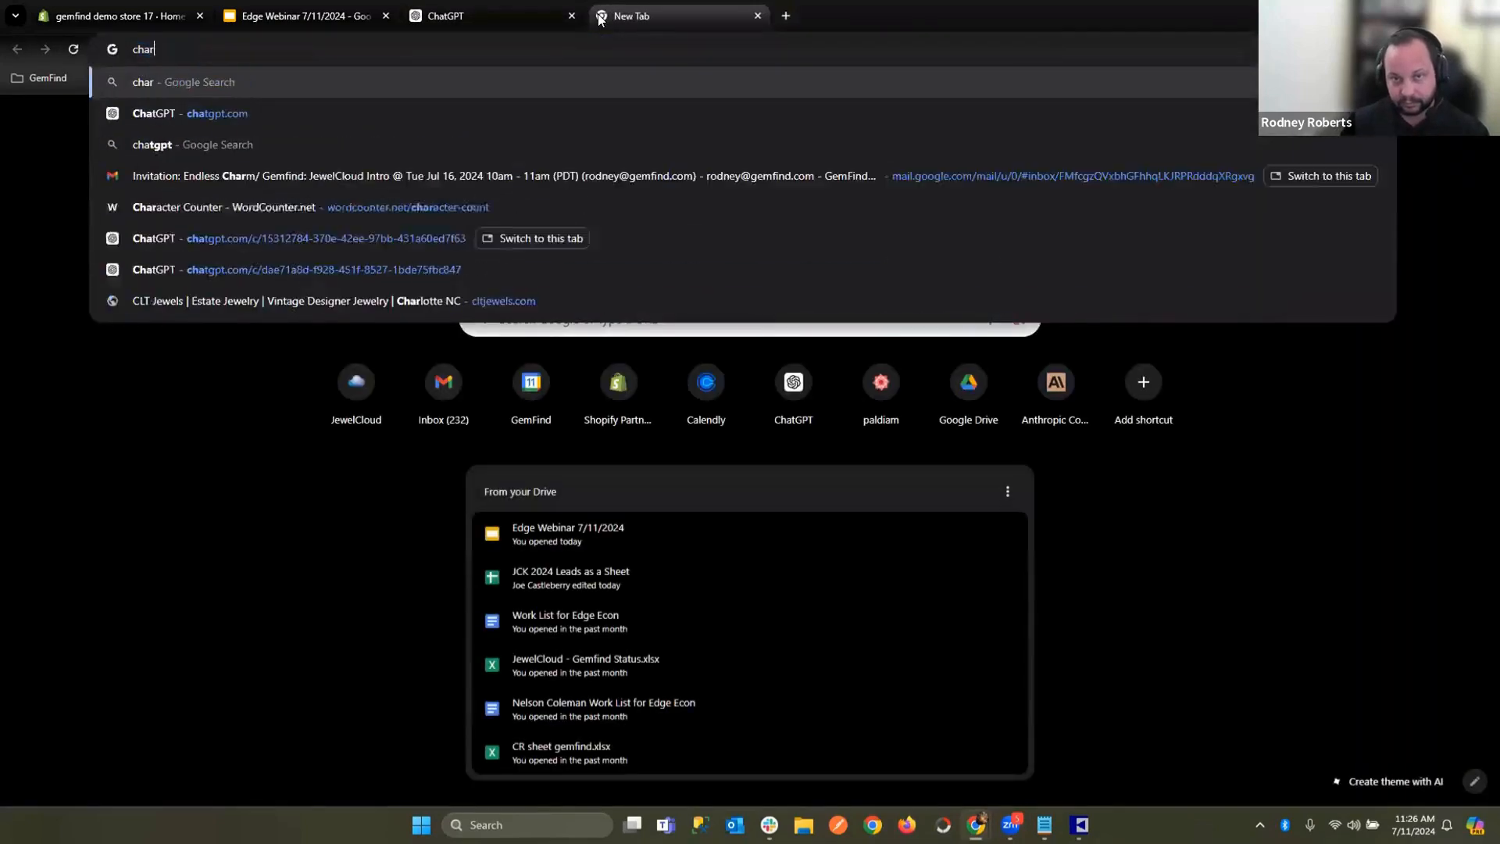
pyautogui.write('a')
pyautogui.write('cter counter')
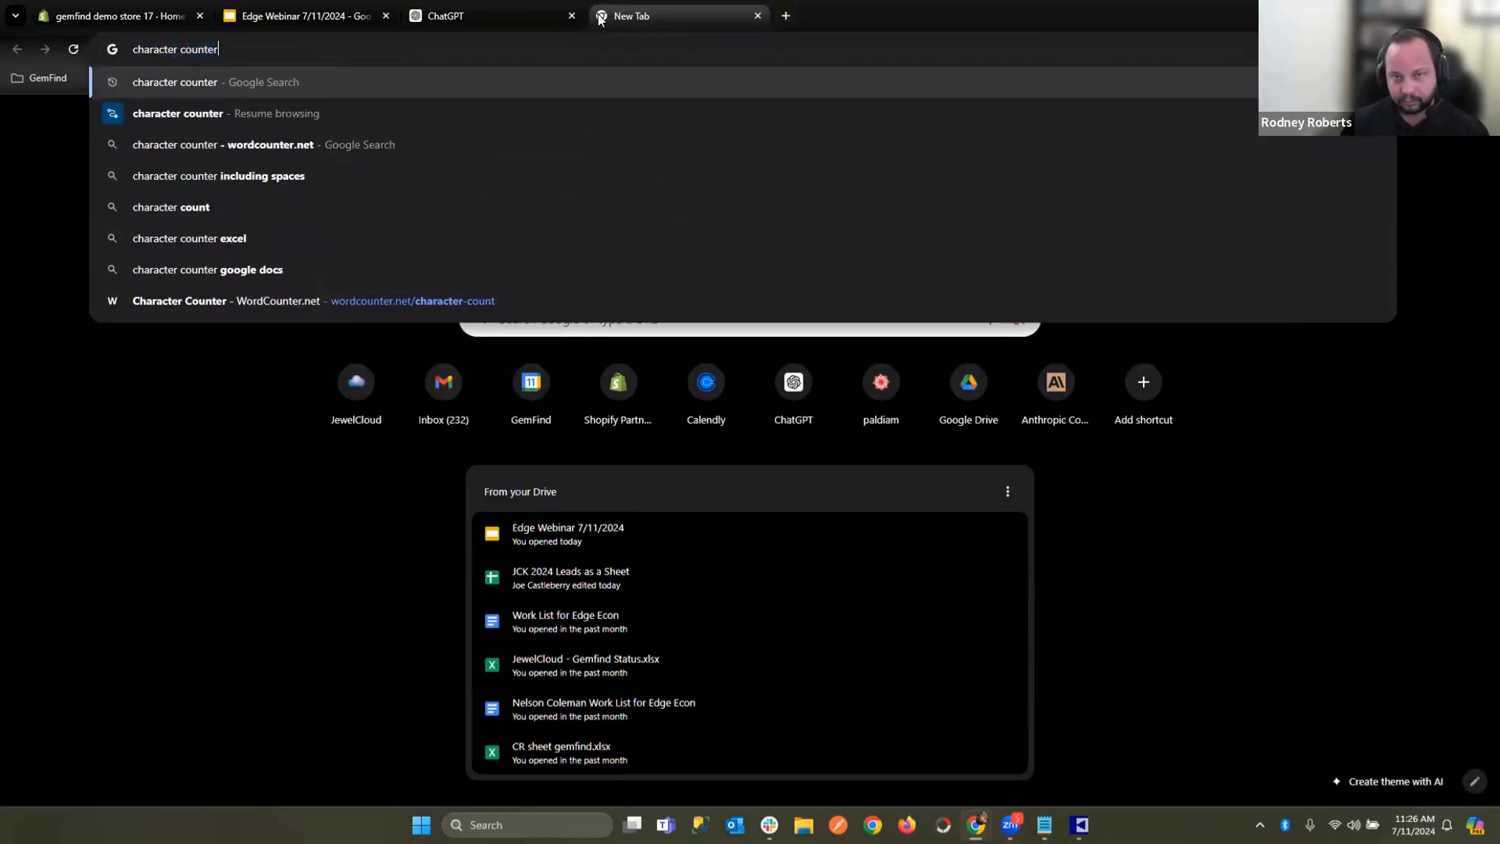
pyautogui.press('Return')
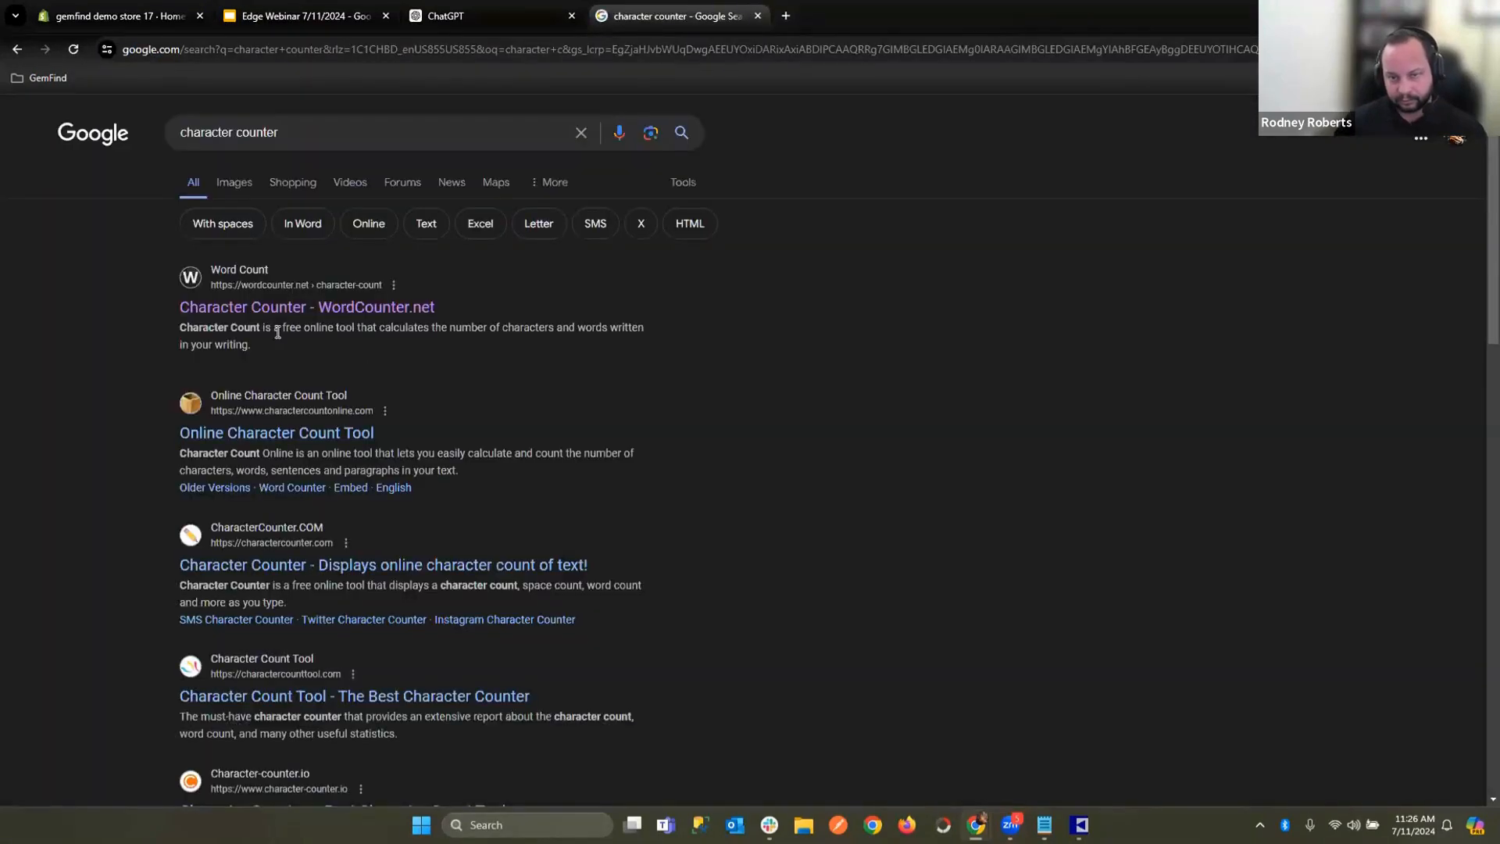
pyautogui.click(297, 309)
# Replace the existing text in the character counter with the copied description and check its character count.
pyautogui.click(395, 295)
pyautogui.hotkey('ctrl', 'v')
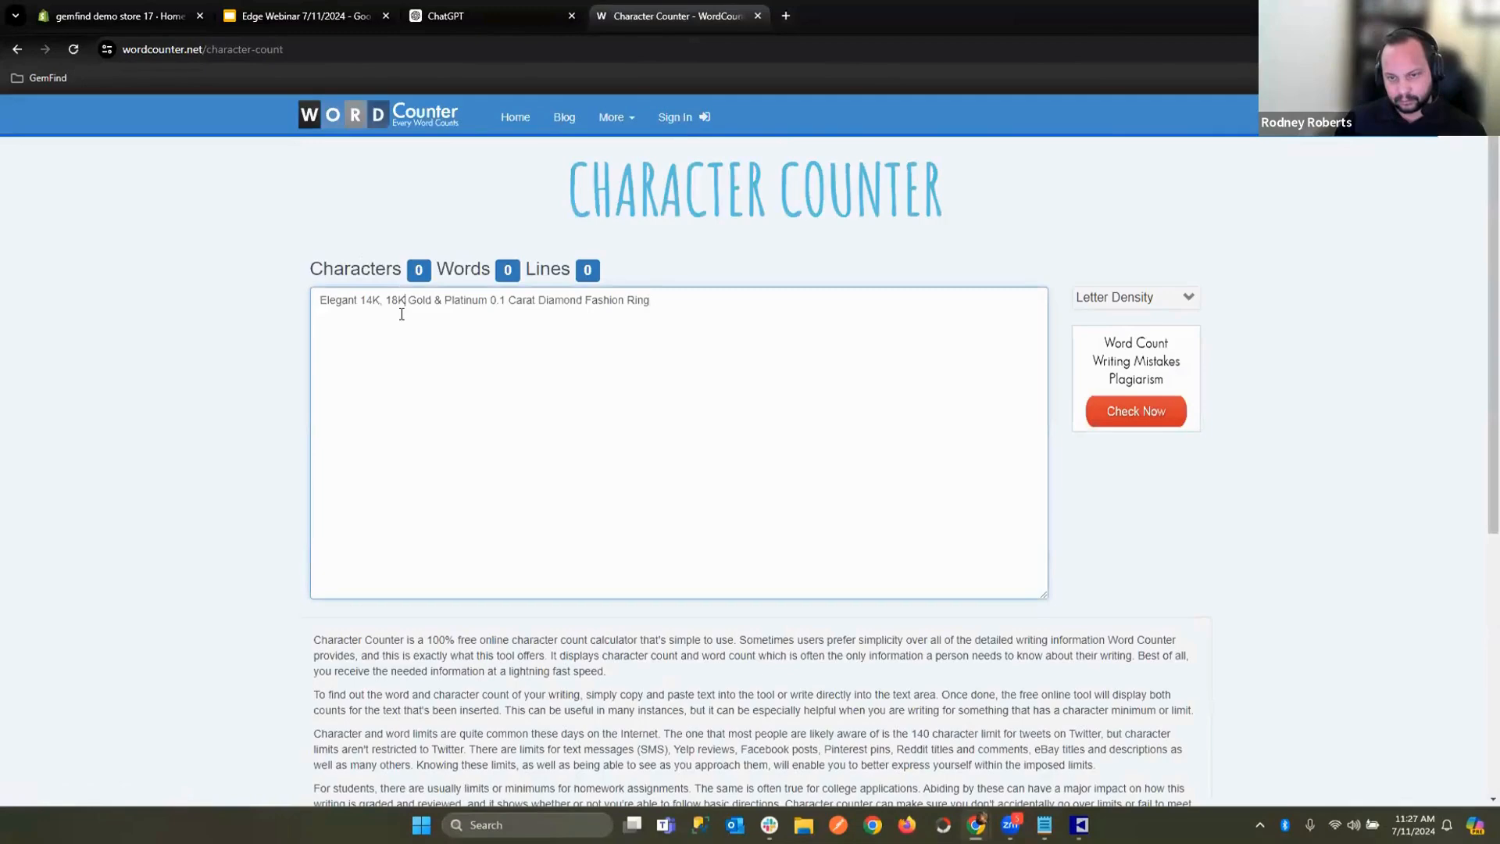
pyautogui.moveTo(670, 299); pyautogui.dragTo(114, 306)
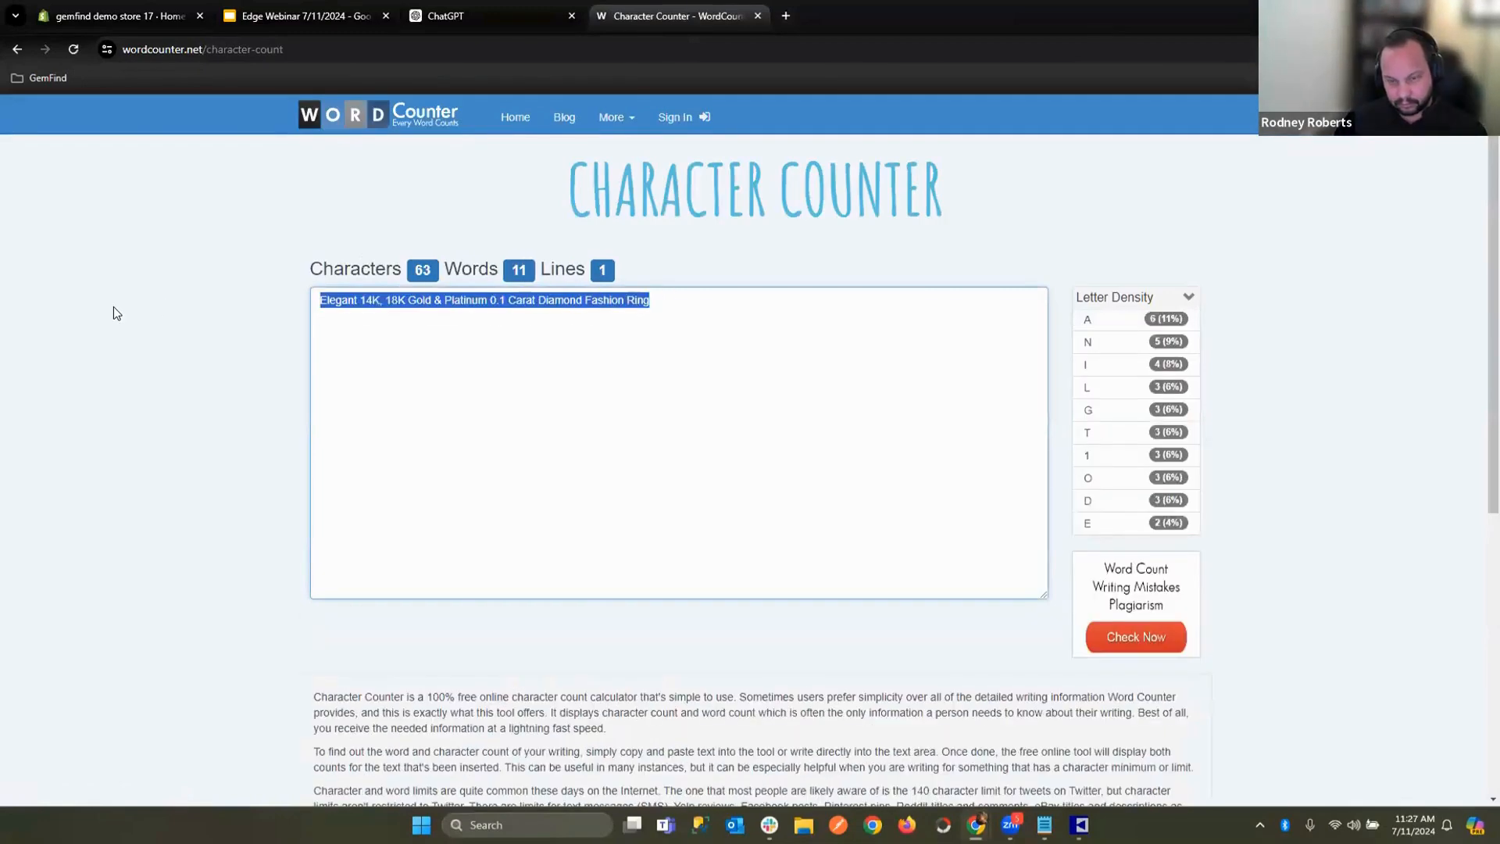
pyautogui.hotkey('ctrl', 'v')
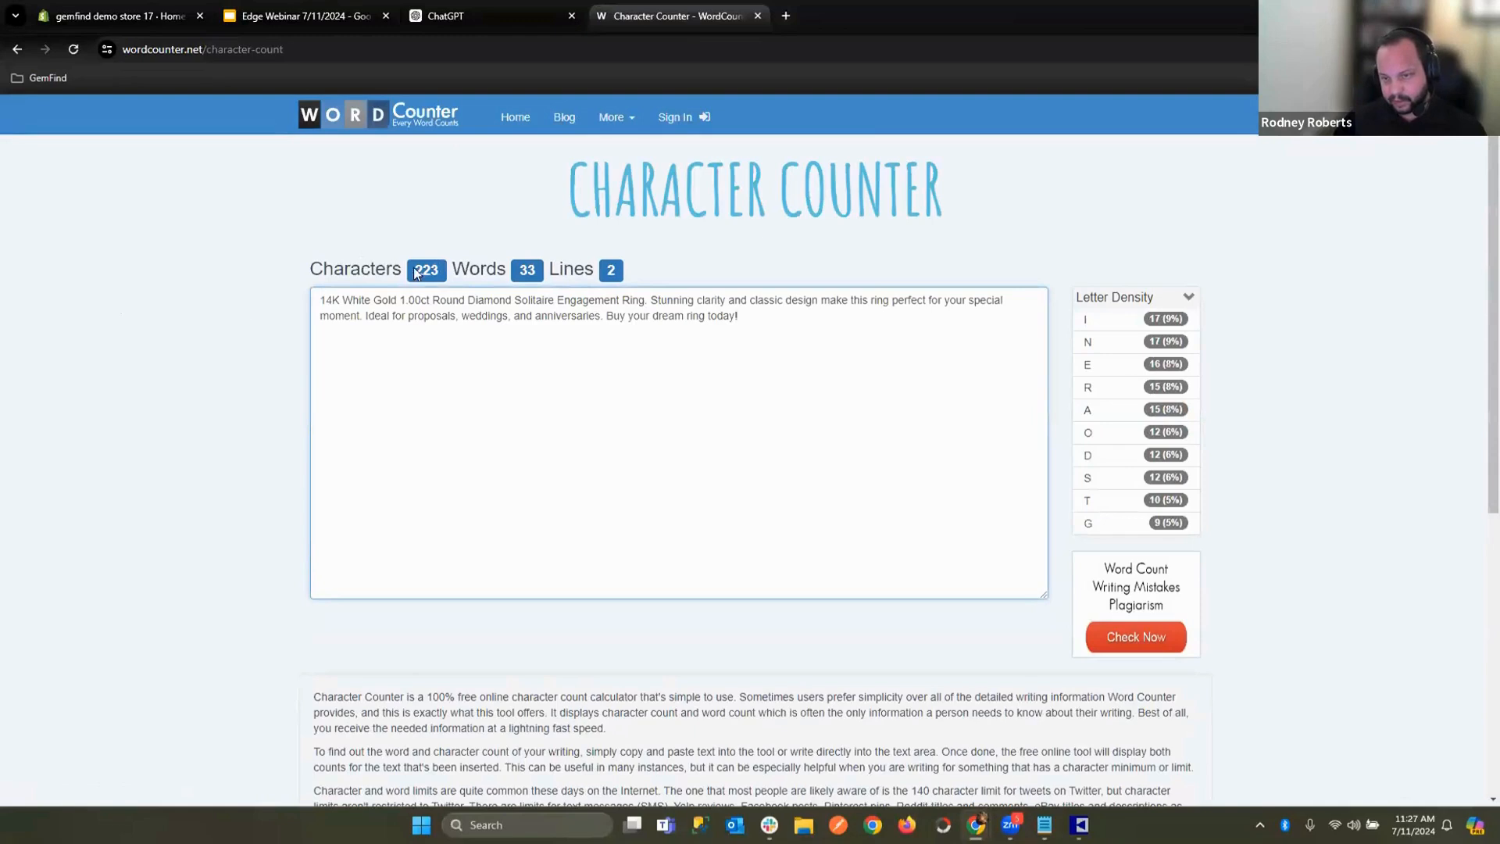
pyautogui.moveTo(414, 270); pyautogui.dragTo(452, 268)
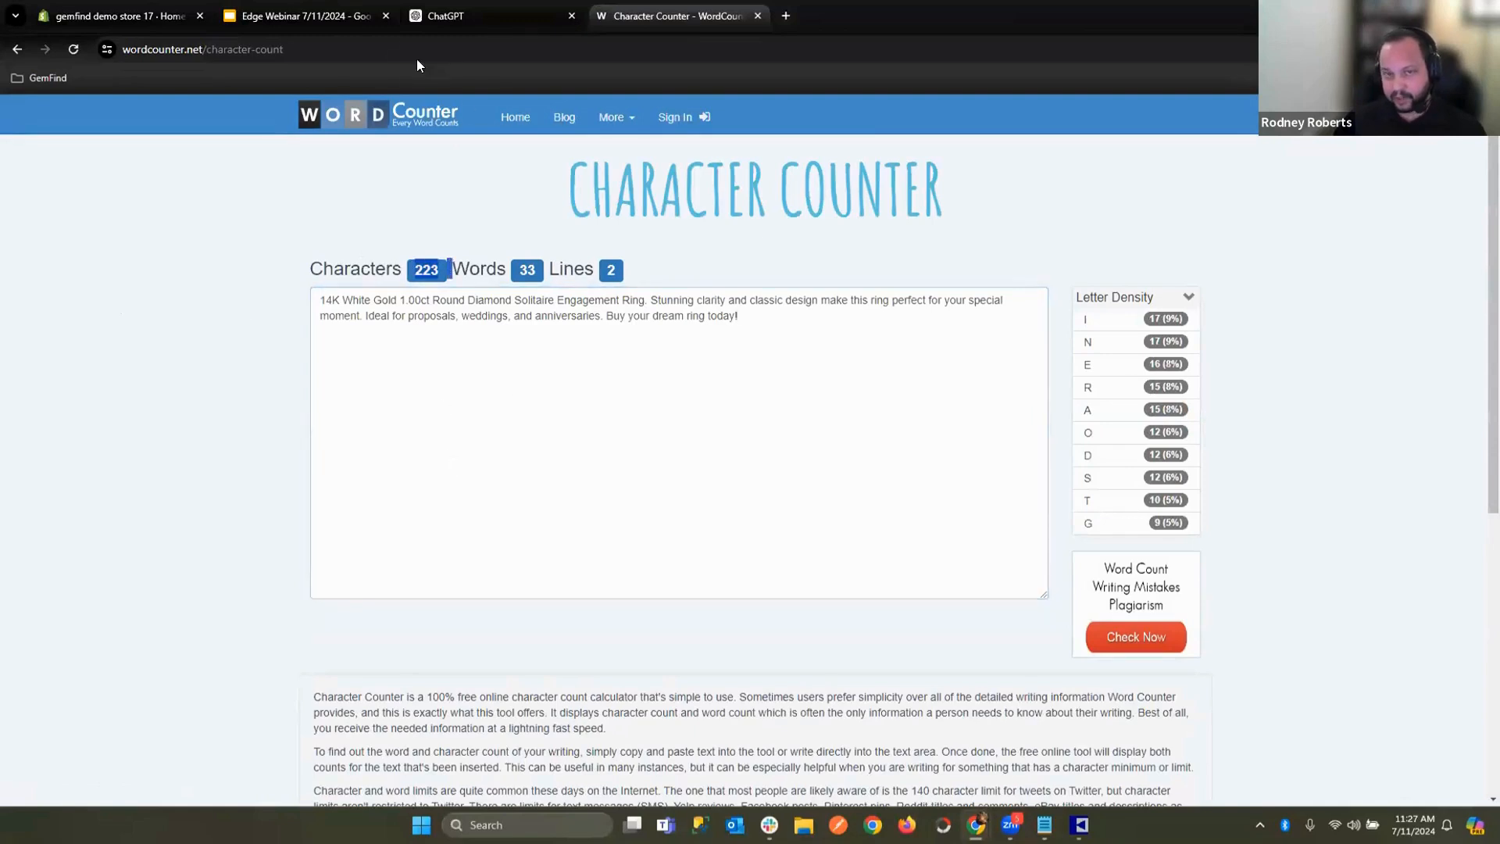
# Switch back to The Edge and paste the copied product description as the item's web description.
pyautogui.moveTo(1079, 825)
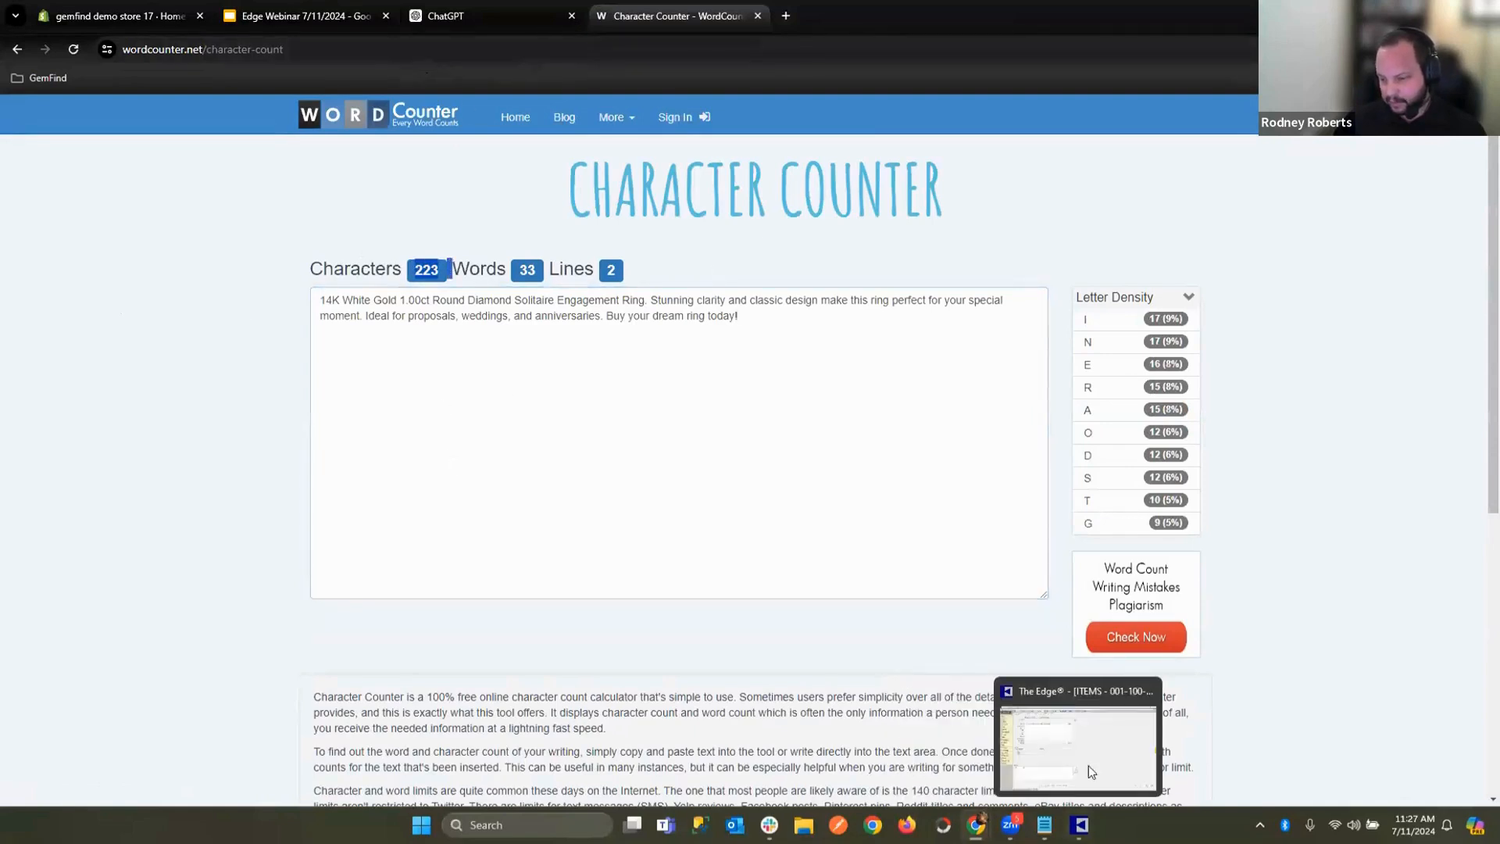
pyautogui.click(1091, 766)
pyautogui.click(290, 202)
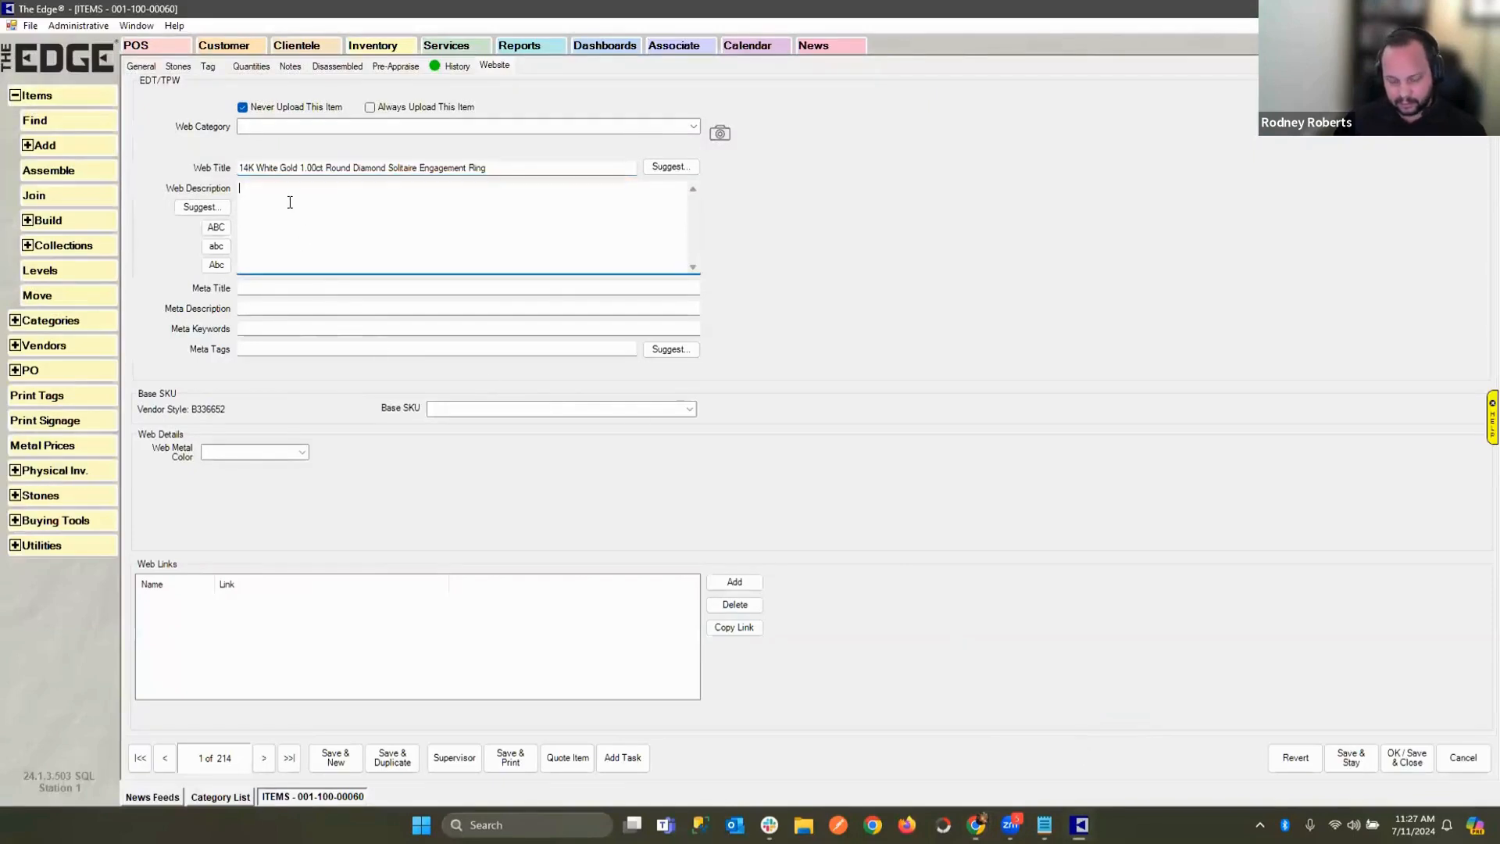
pyautogui.write('14K White Gold 1.00ct Round Diamond Solitaire Engagement Ring. Stunning clarity and classic design make this ring perfect for your special moment. Ideal for proposals, weddings, and anniversaries. Buy your dream ring today!')
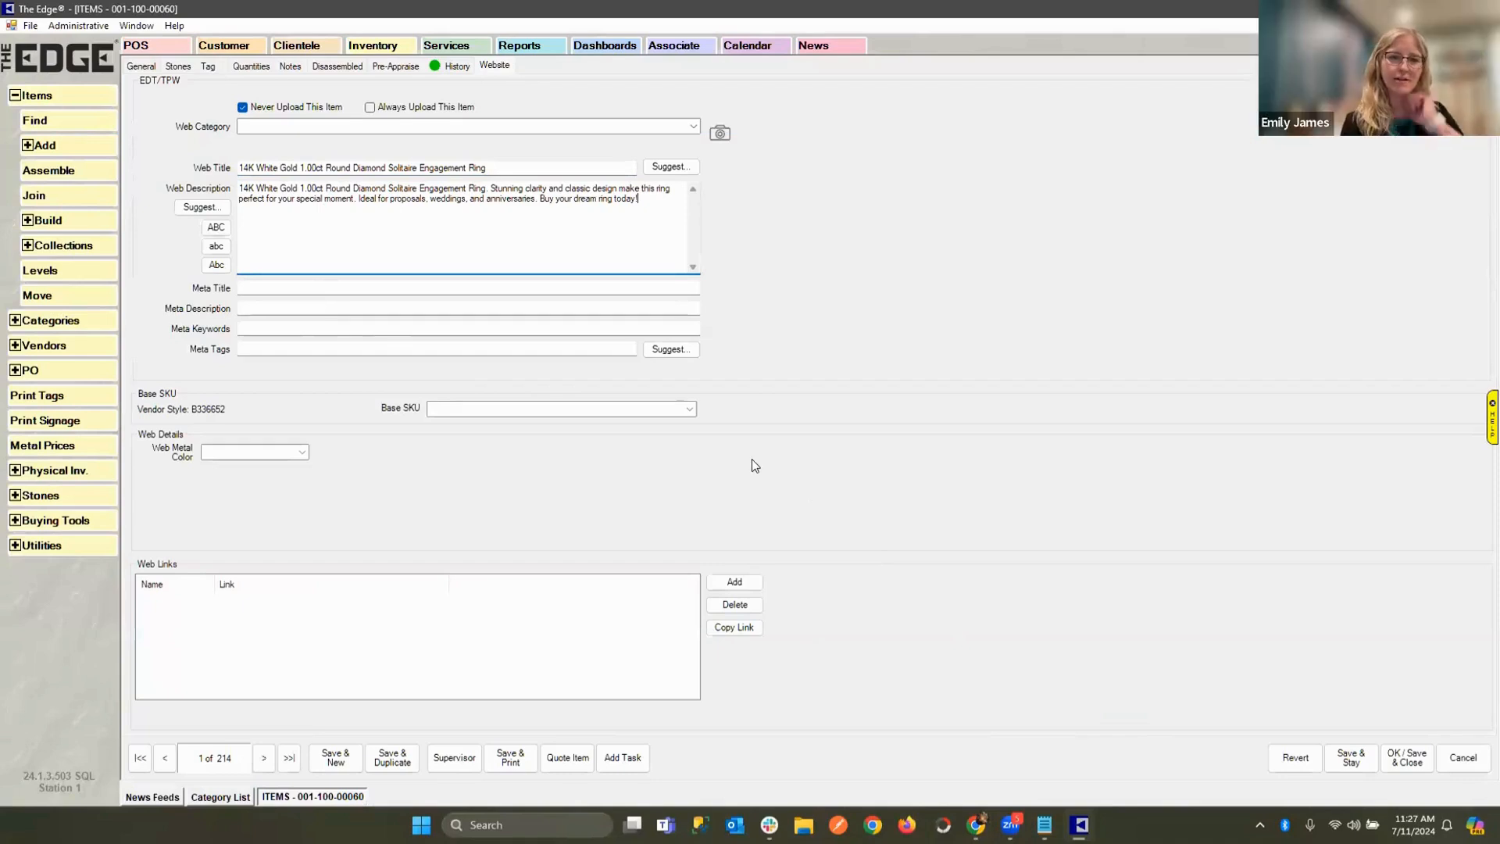
# Copy the item's web title into its meta tags.
pyautogui.click(310, 347)
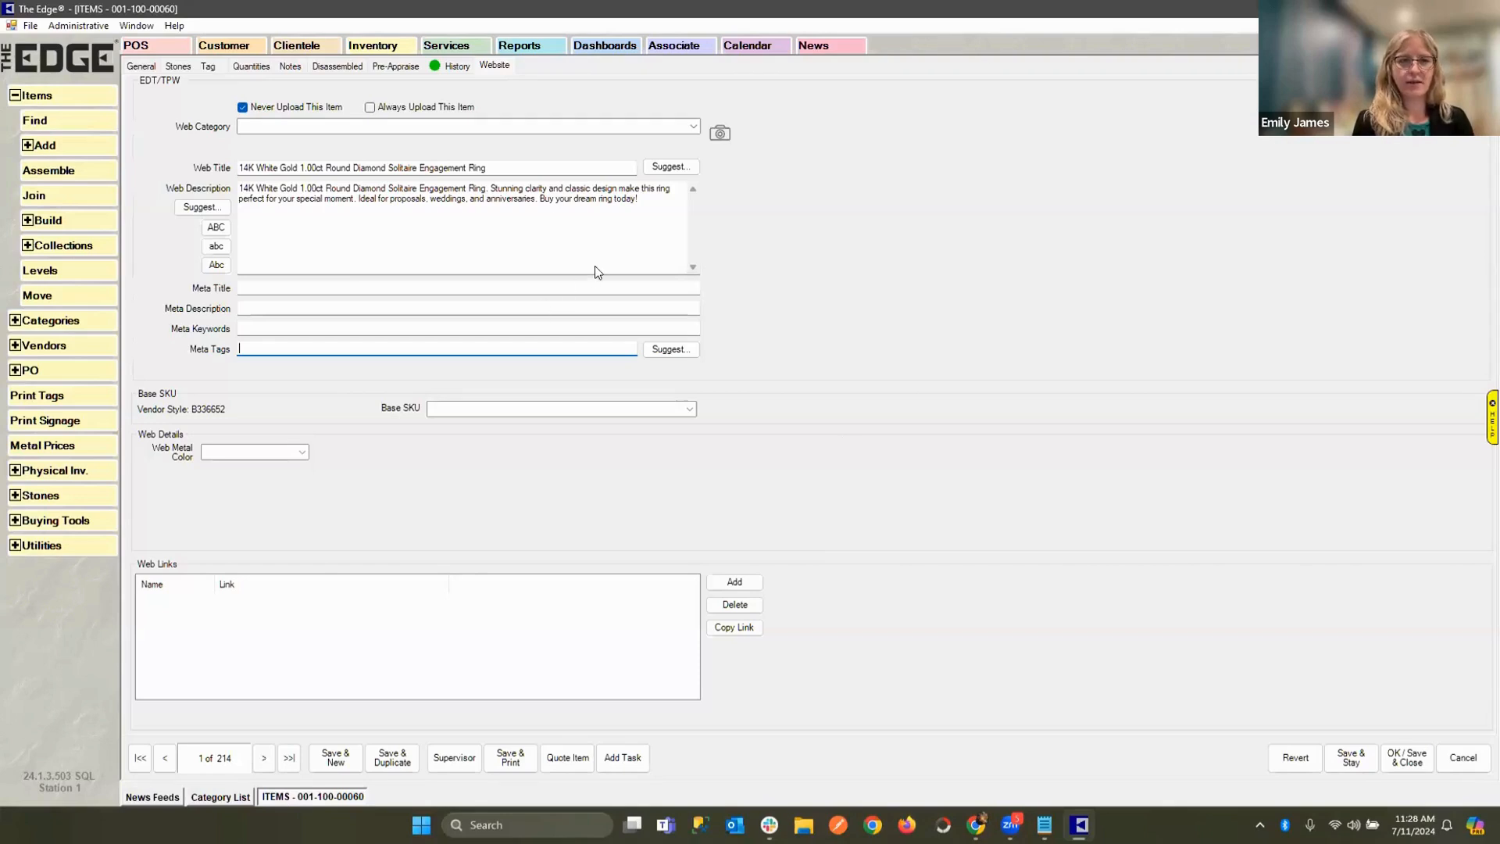
pyautogui.moveTo(517, 168); pyautogui.dragTo(204, 171)
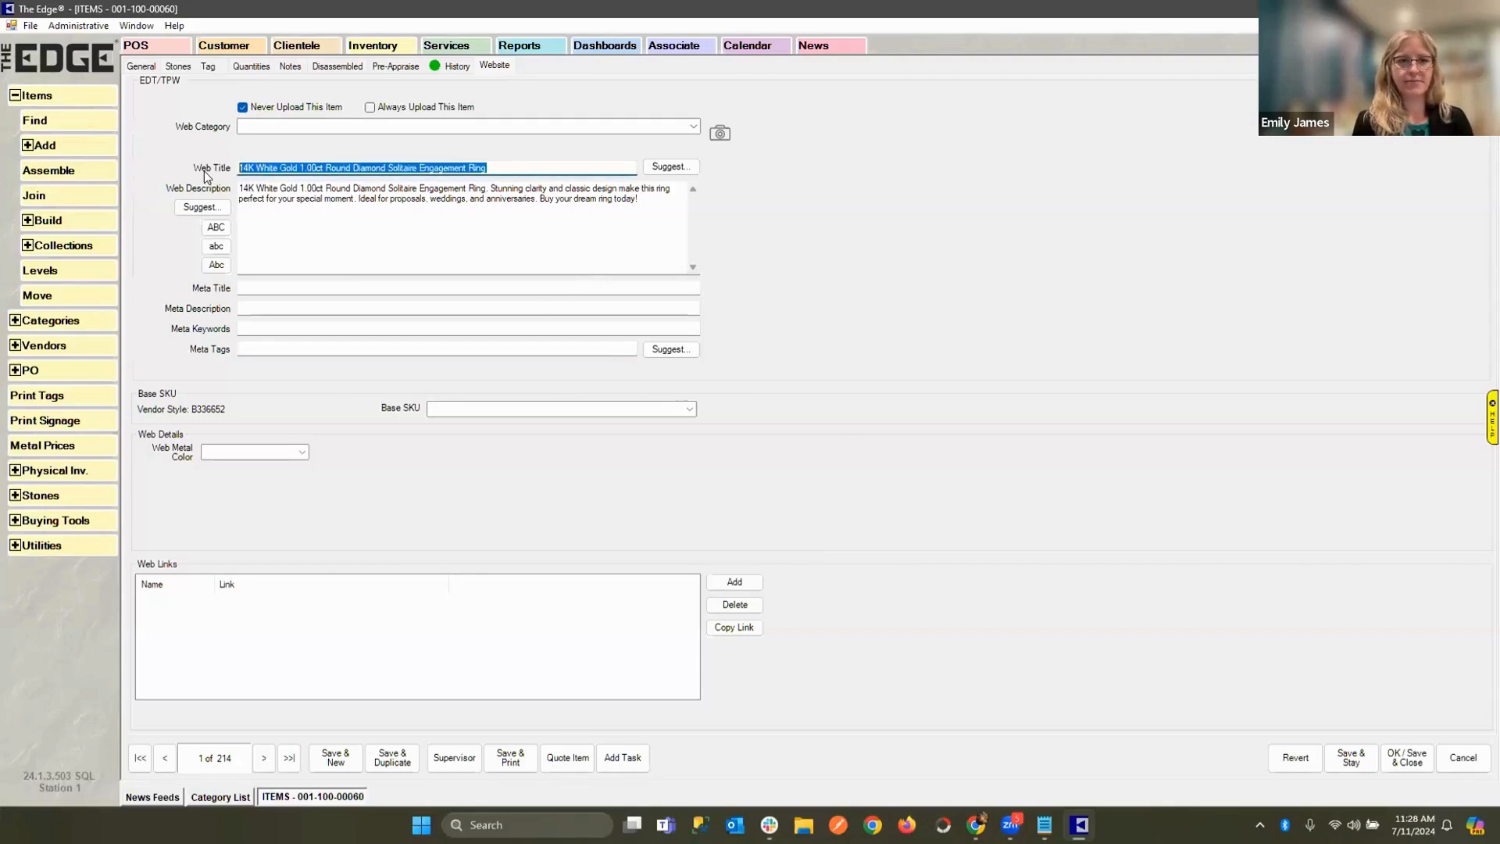
pyautogui.hotkey('ctrl', 'c')
pyautogui.click(259, 347)
pyautogui.hotkey('ctrl', 'v')
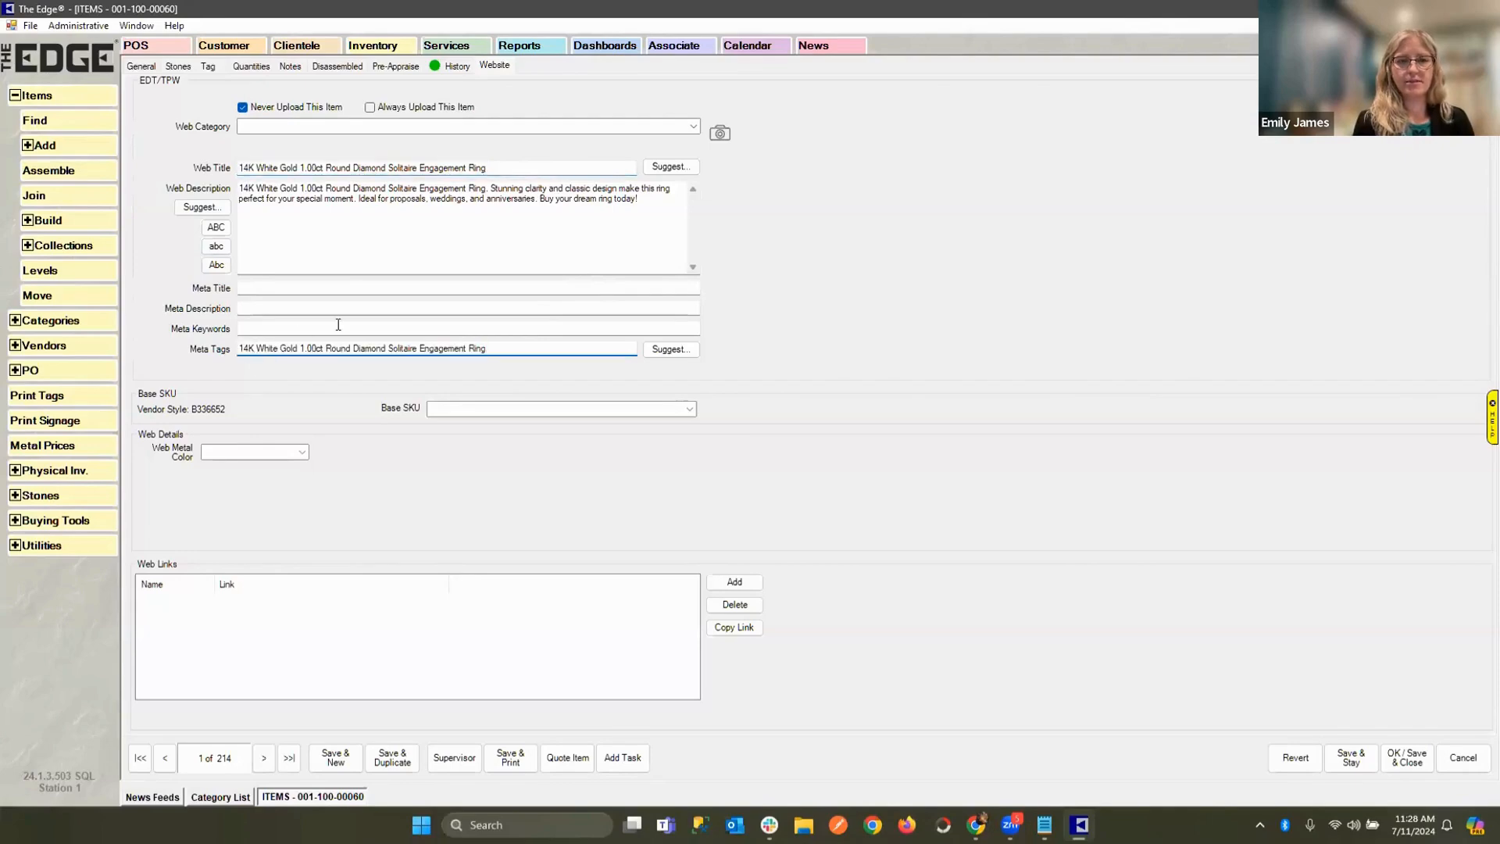
# Add commas after "14K" and "White Gold" in the meta tags and remove "1.00ct".
pyautogui.click(254, 348)
pyautogui.write(',')
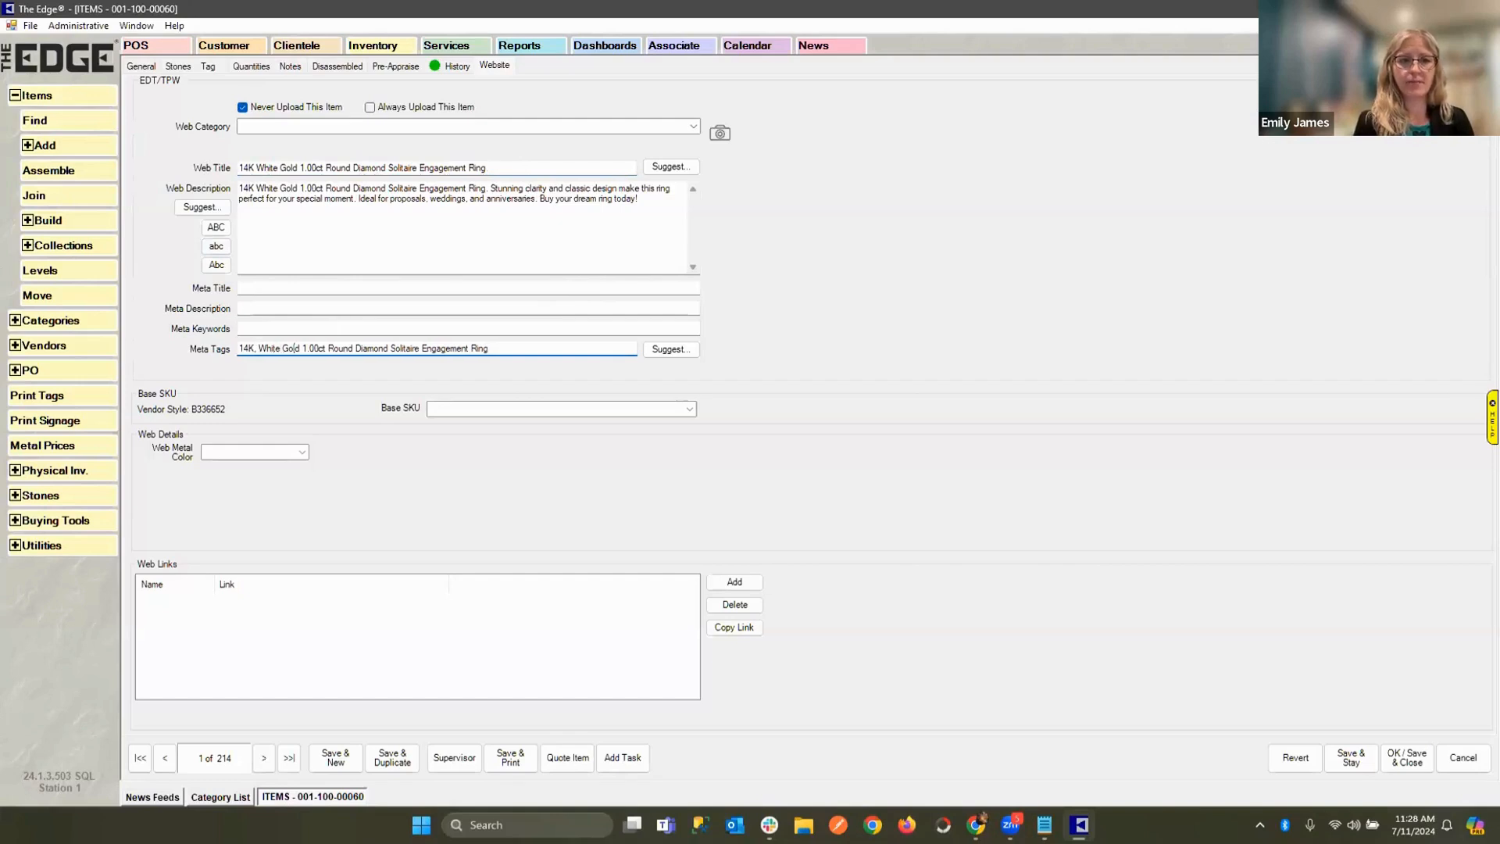
pyautogui.write(',')
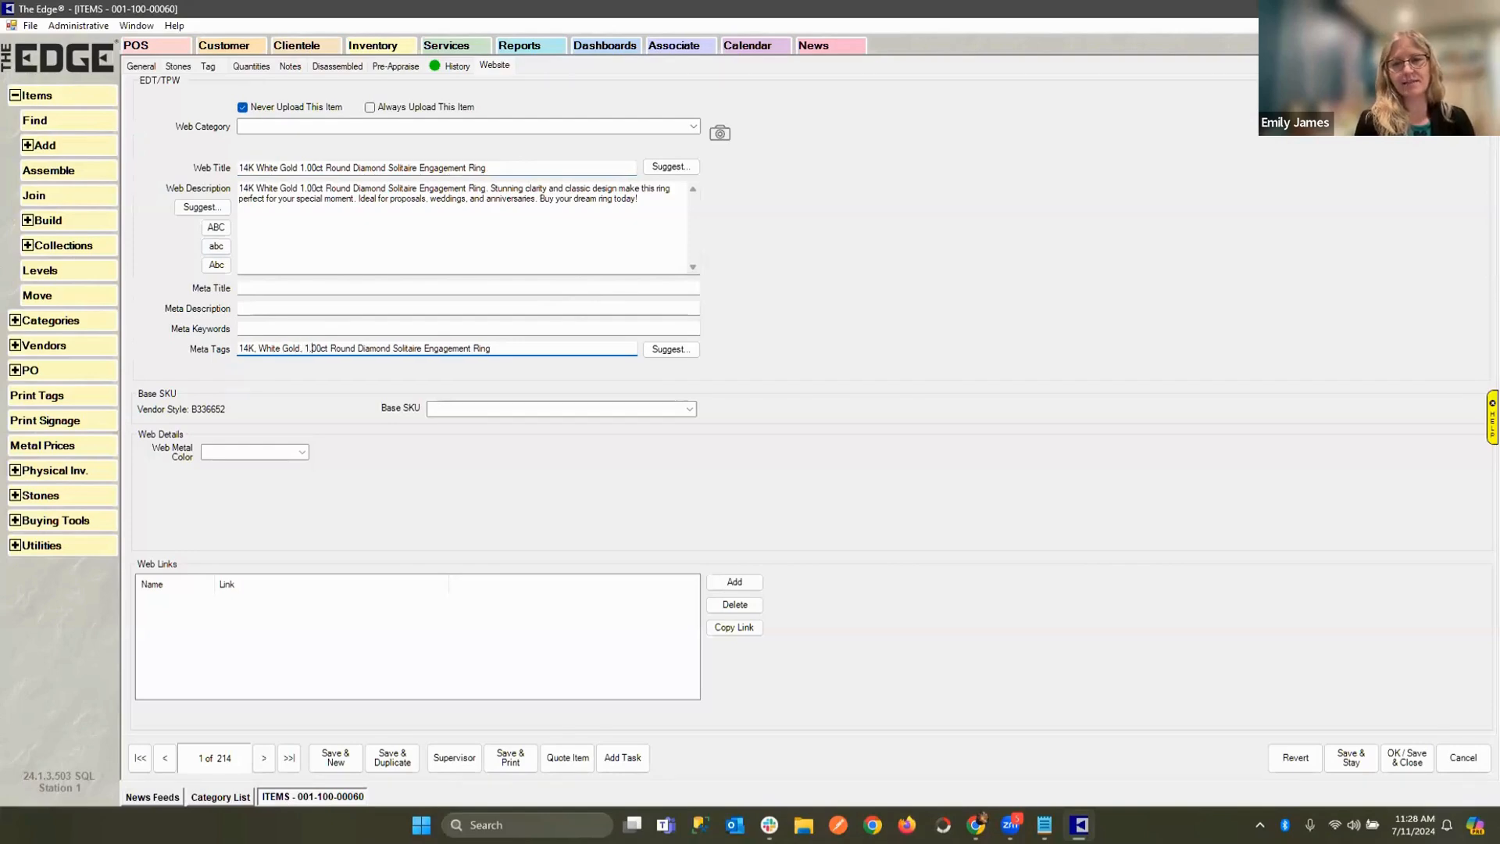
pyautogui.press('Delete')
pyautogui.press('Delete')
pyautogui.press('Delete')
pyautogui.press('Delete')
pyautogui.press('Delete')
pyautogui.press('Delete')
pyautogui.press('Delete')
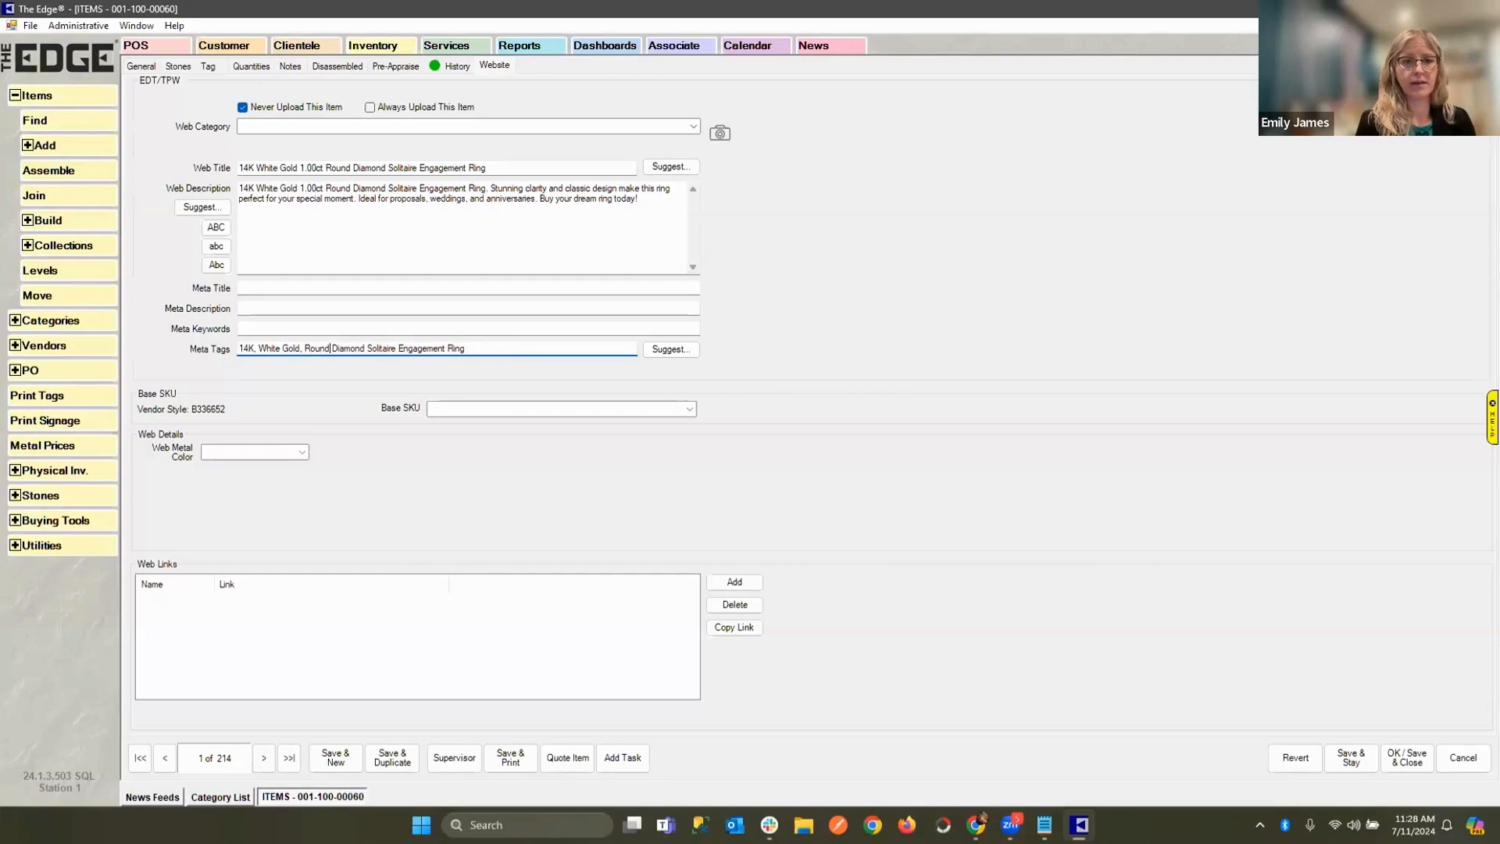
# Separate "Round", "Diamond", "Solitaire" and "Engagement Ring" in the meta tags with commas.
pyautogui.write(',')
pyautogui.click(367, 349)
pyautogui.write(',')
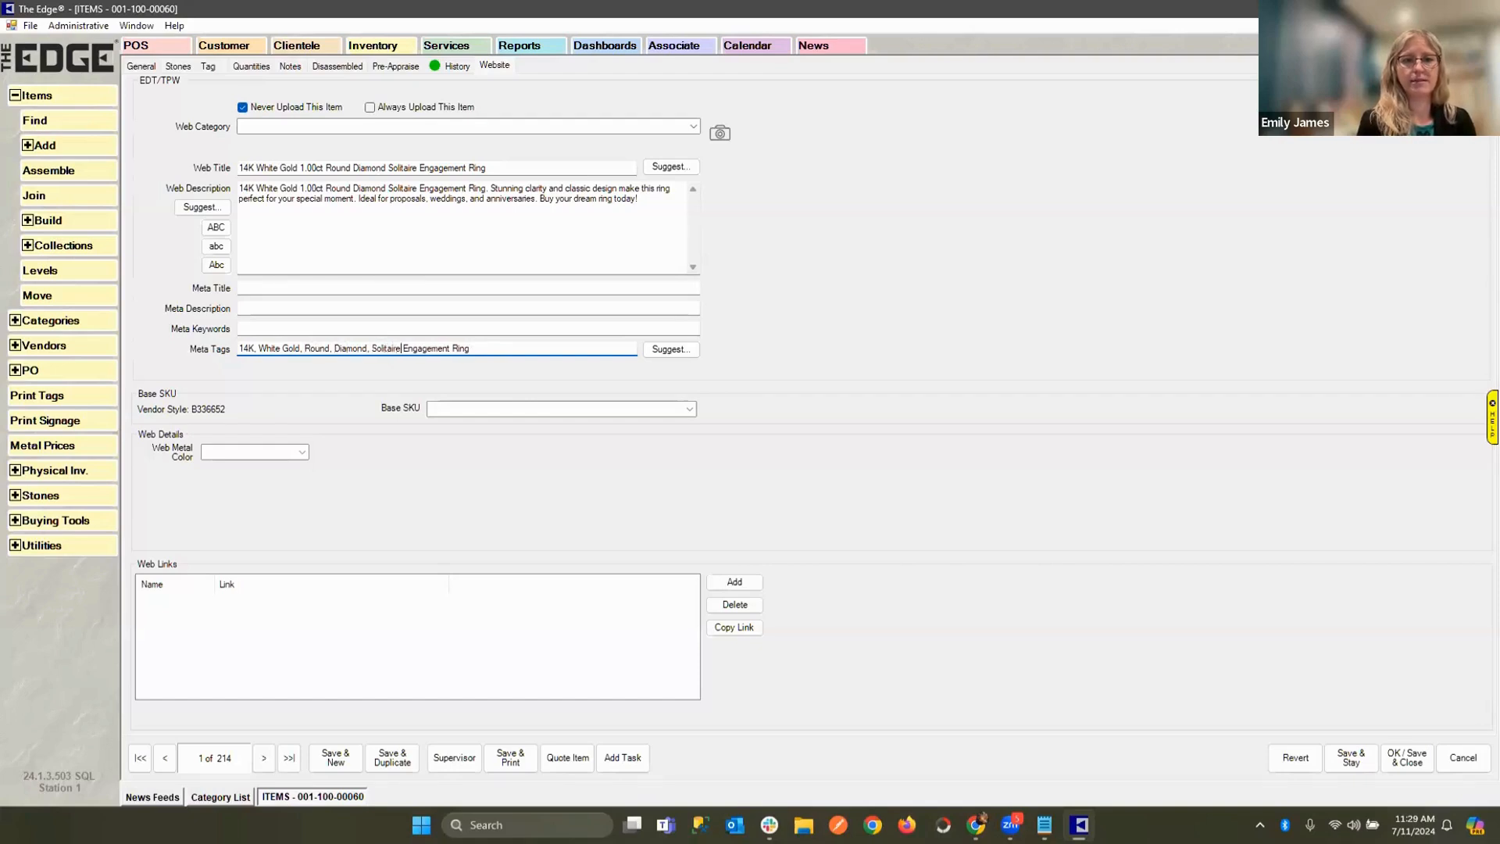
pyautogui.write(',')
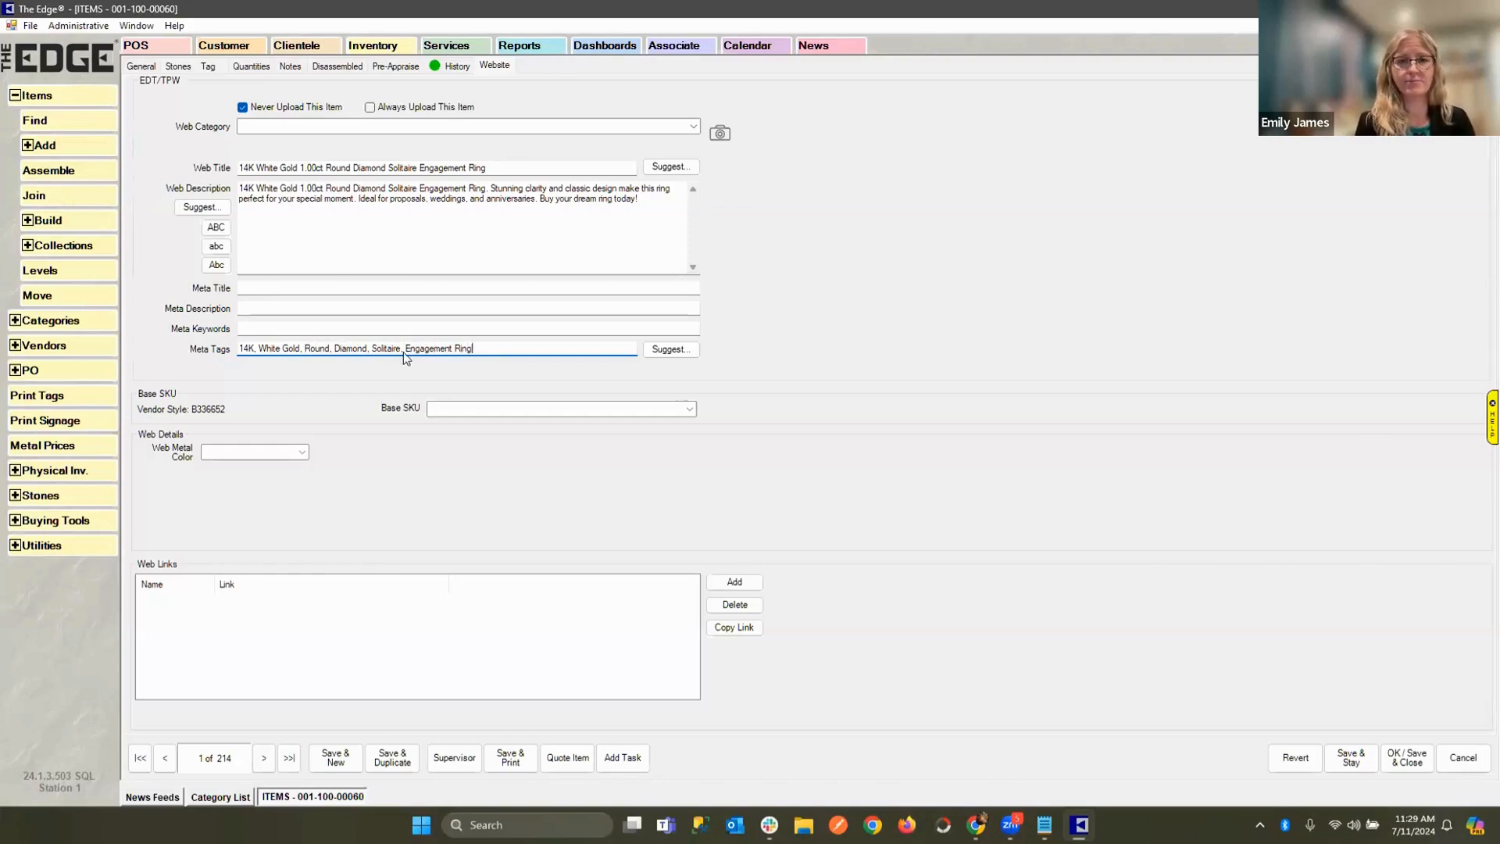
# Change the last meta tag to "Engagement Rings" and add the tag "Women's" followed by a comma.
pyautogui.write('s')
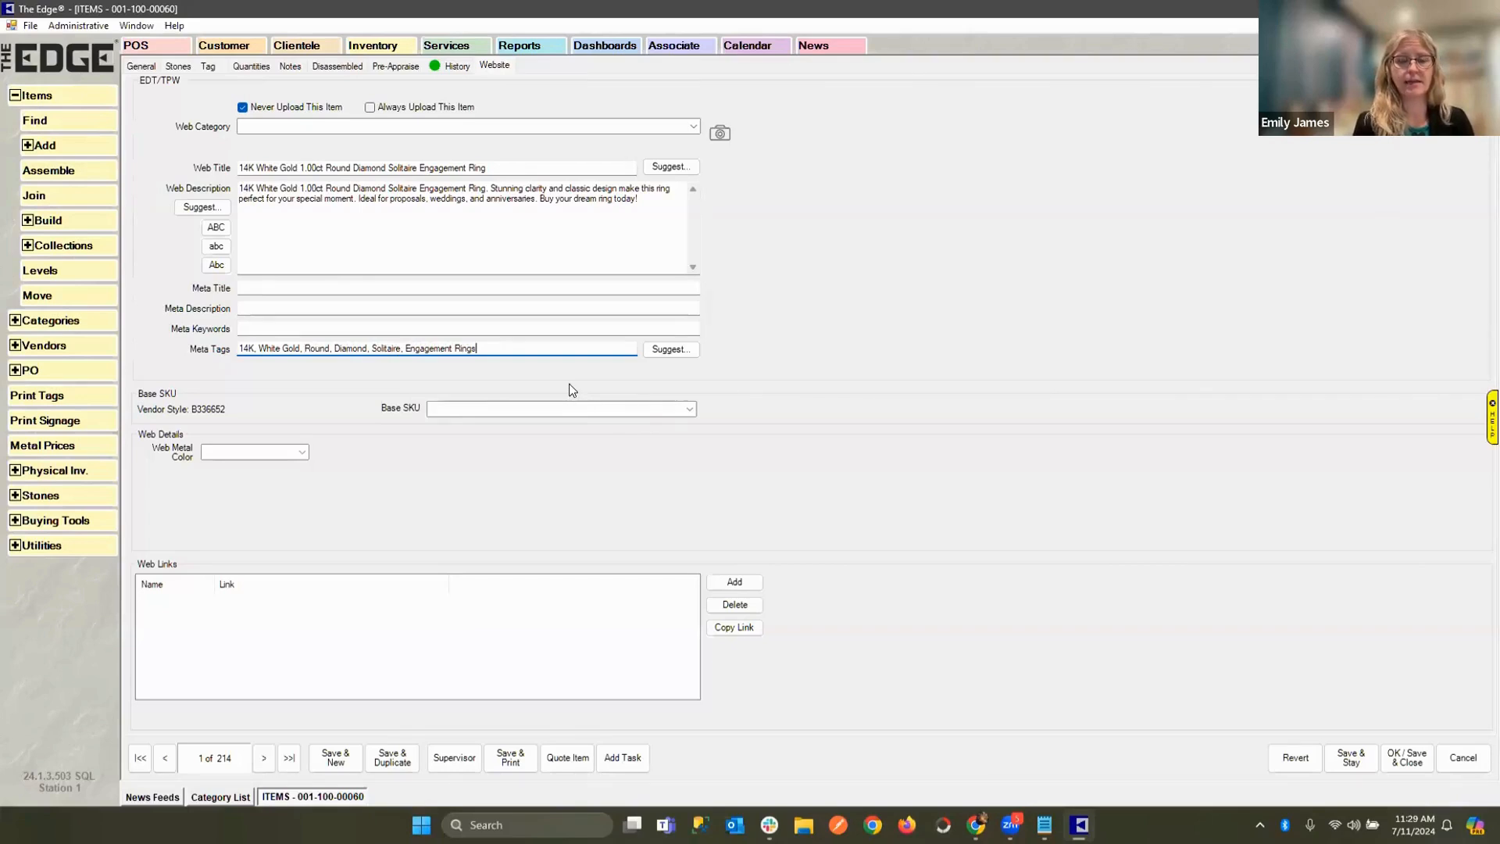
pyautogui.write(', ')
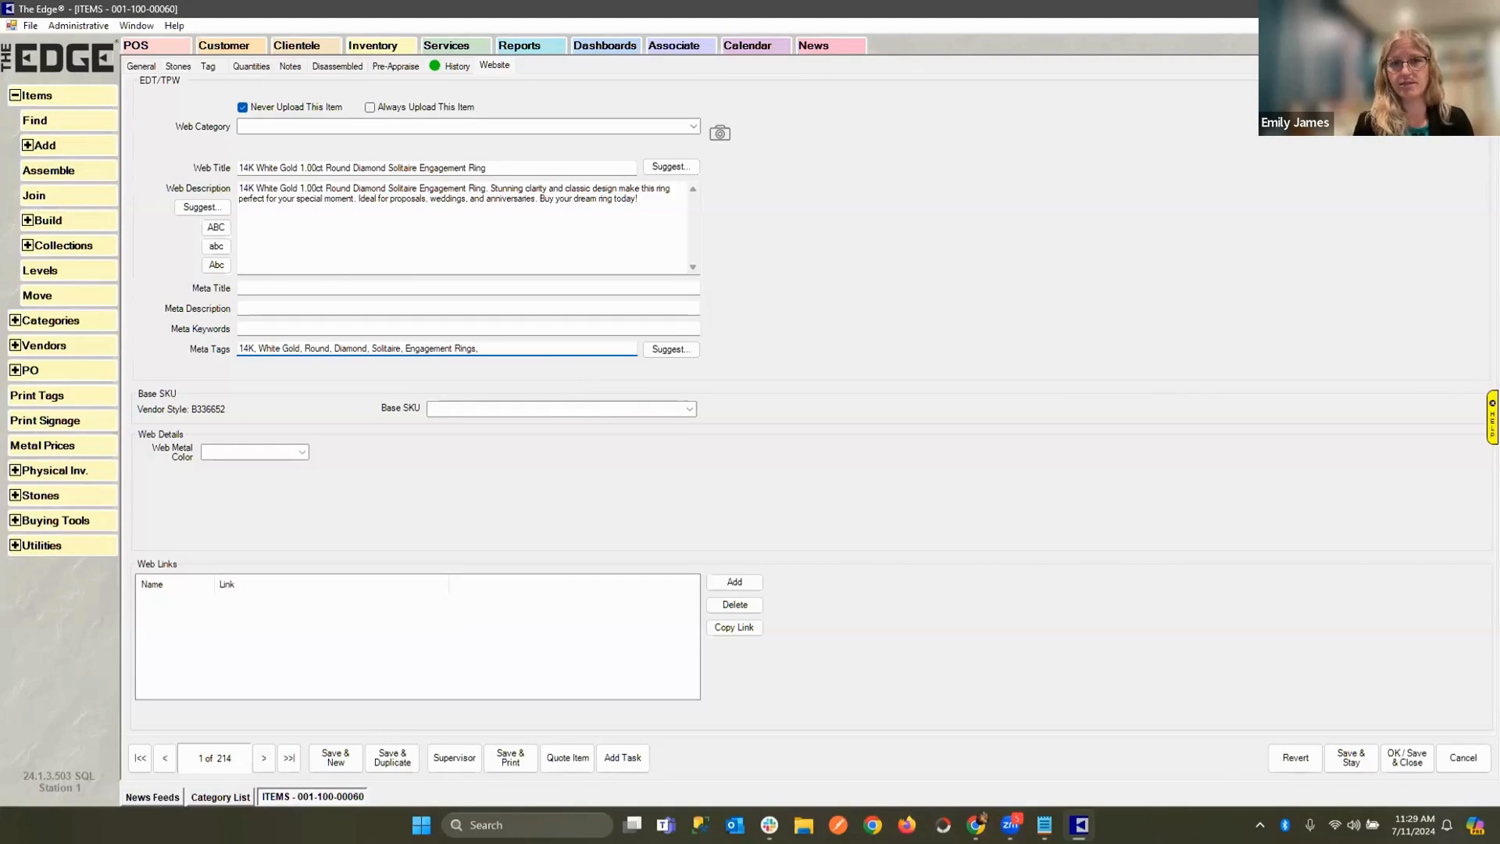
pyautogui.write('Womwn')
pyautogui.press('BackSpace')
pyautogui.press('BackSpace')
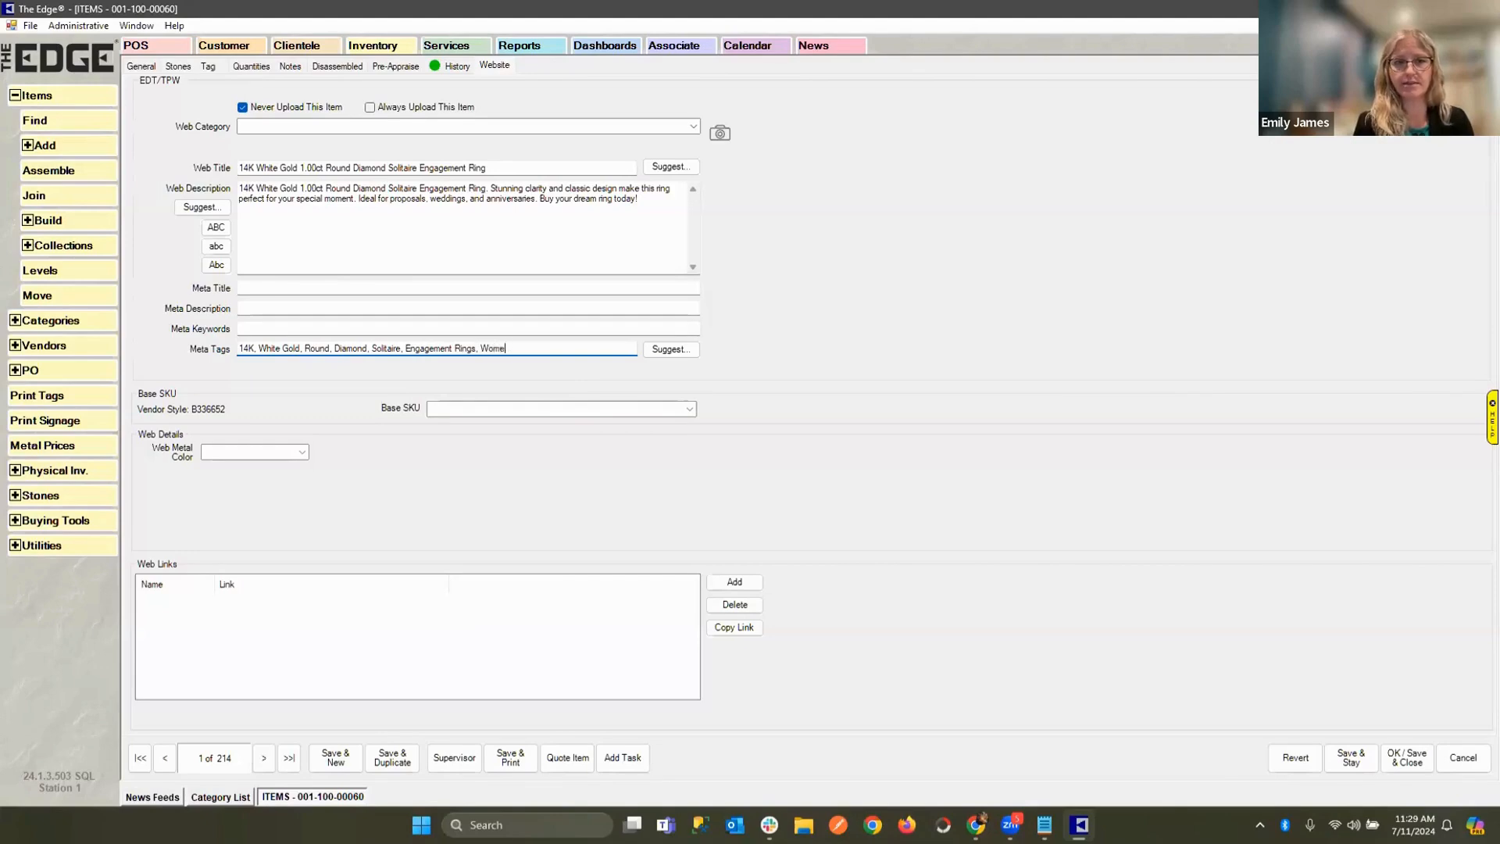
pyautogui.write("en's")
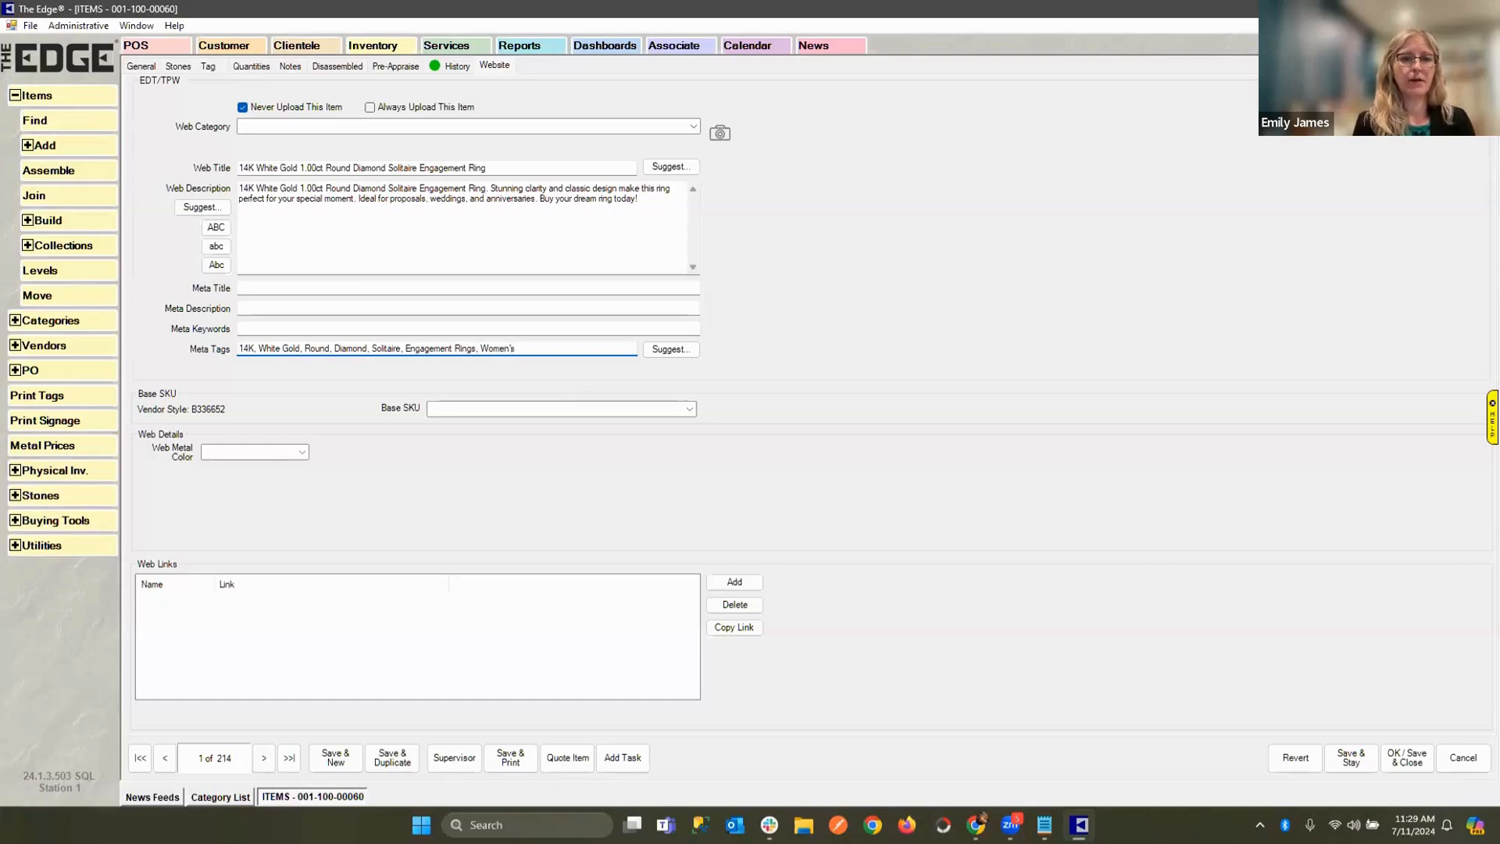
pyautogui.write(',')
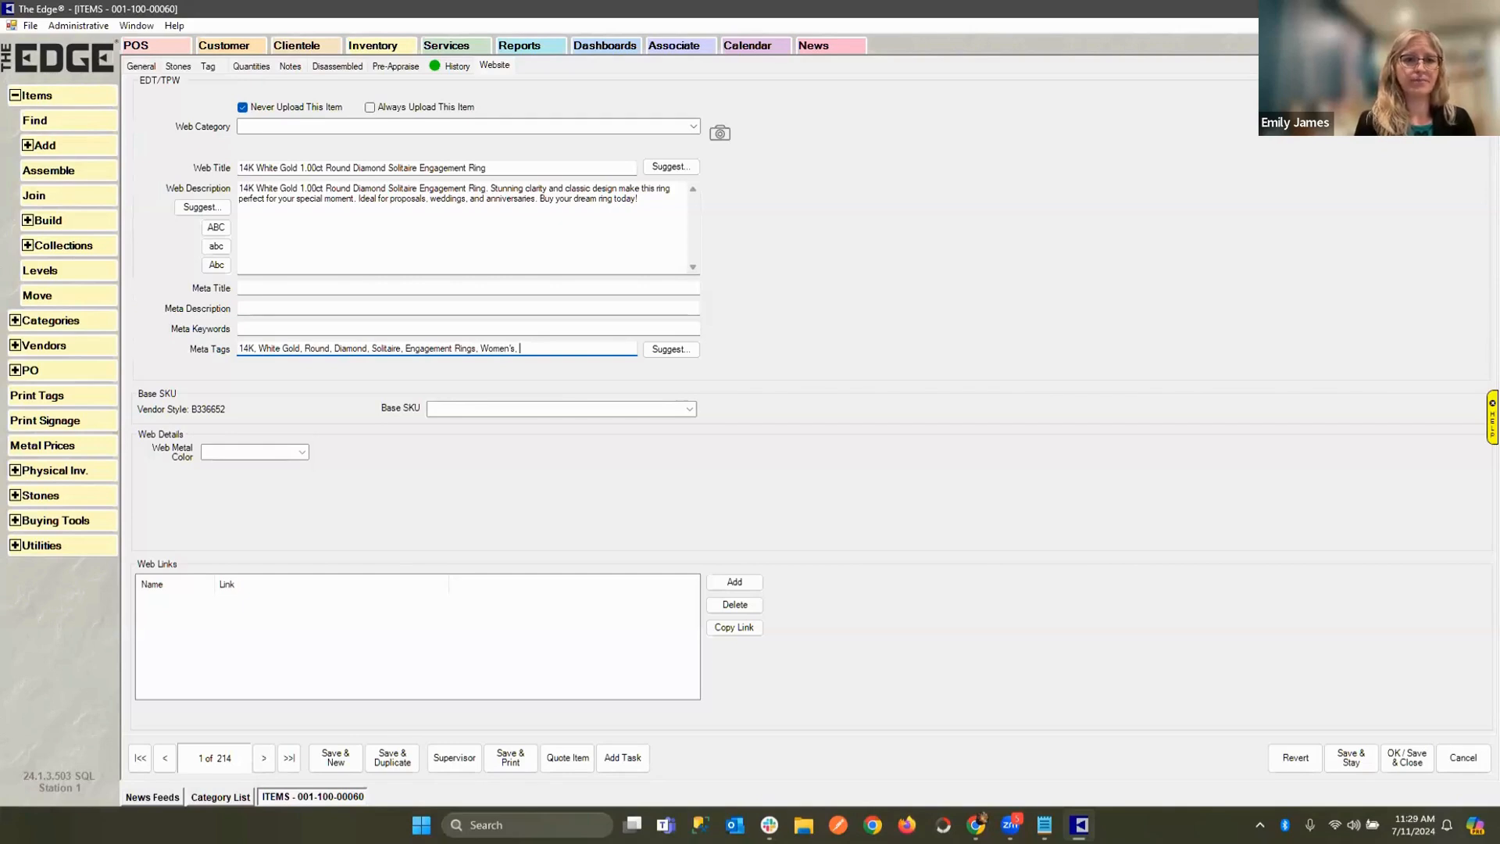
# Add the meta tags "Gemfind", "Mother's Day" and "Bridal" after "Women's", each followed by a comma.
pyautogui.write('Ge')
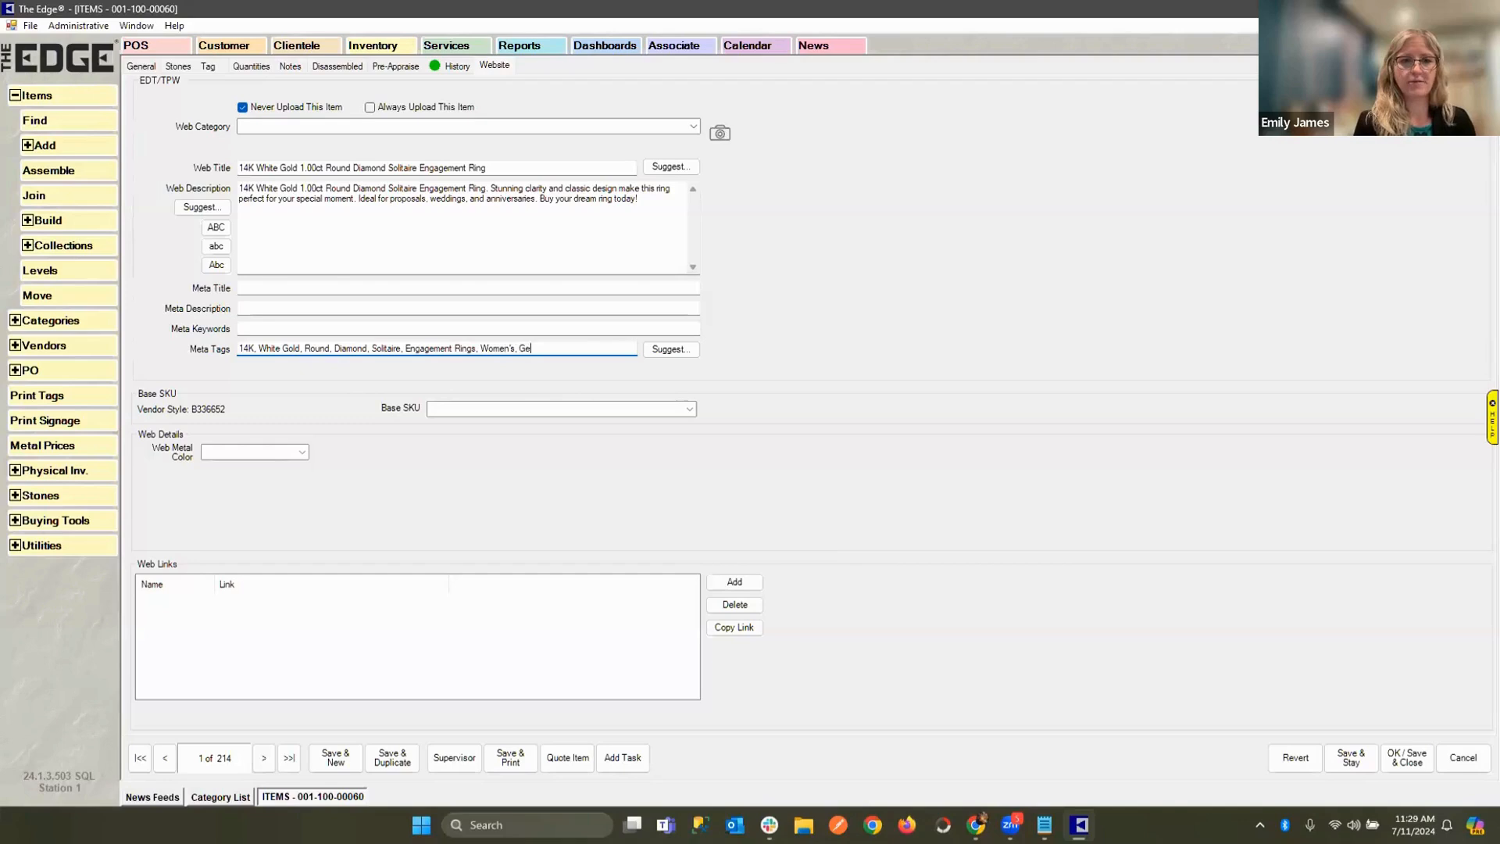
pyautogui.write('mfind,')
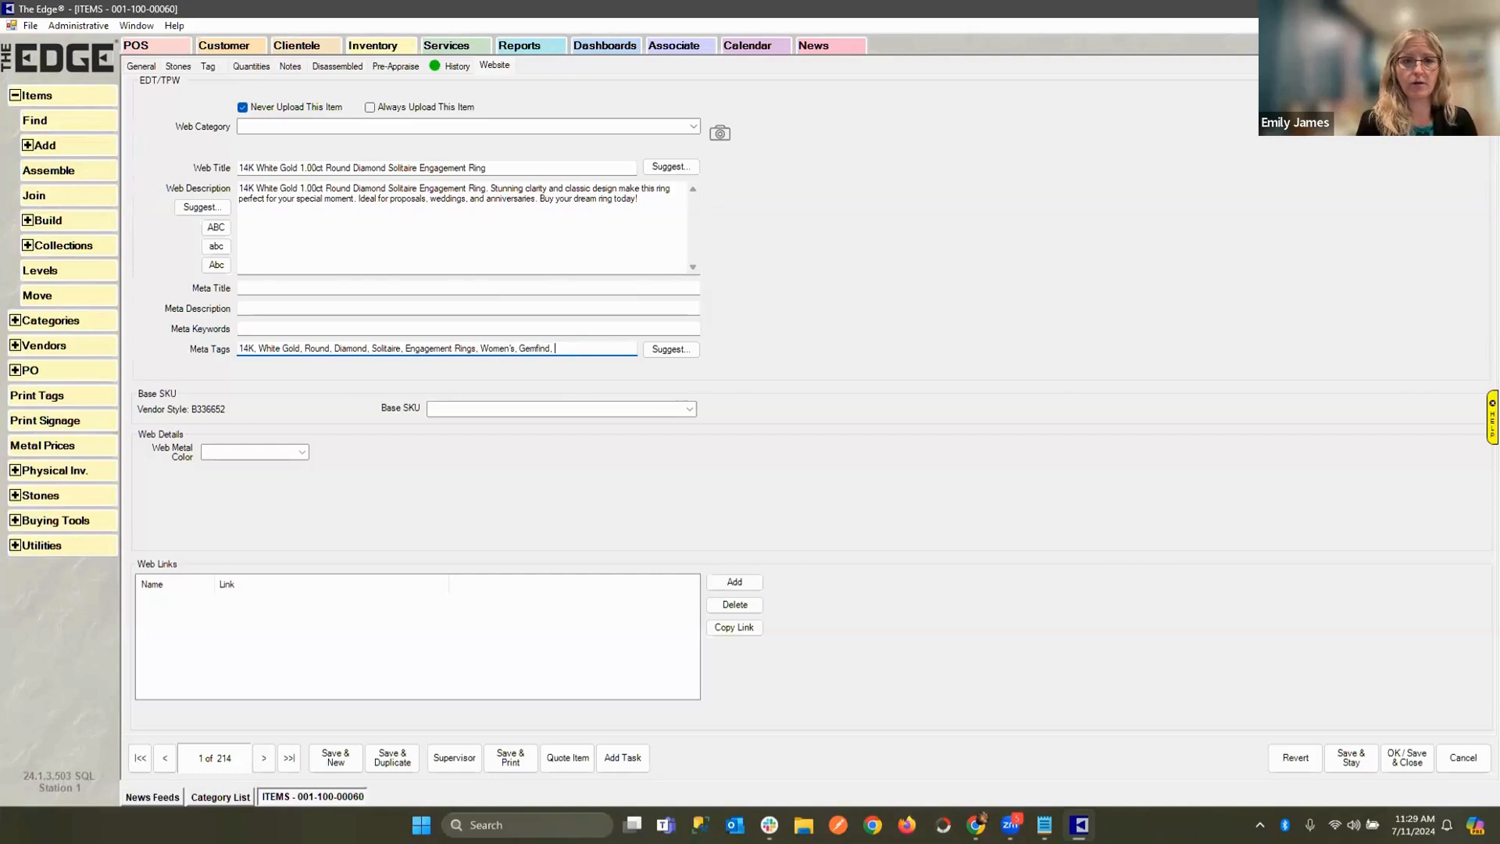
pyautogui.write("Mother's")
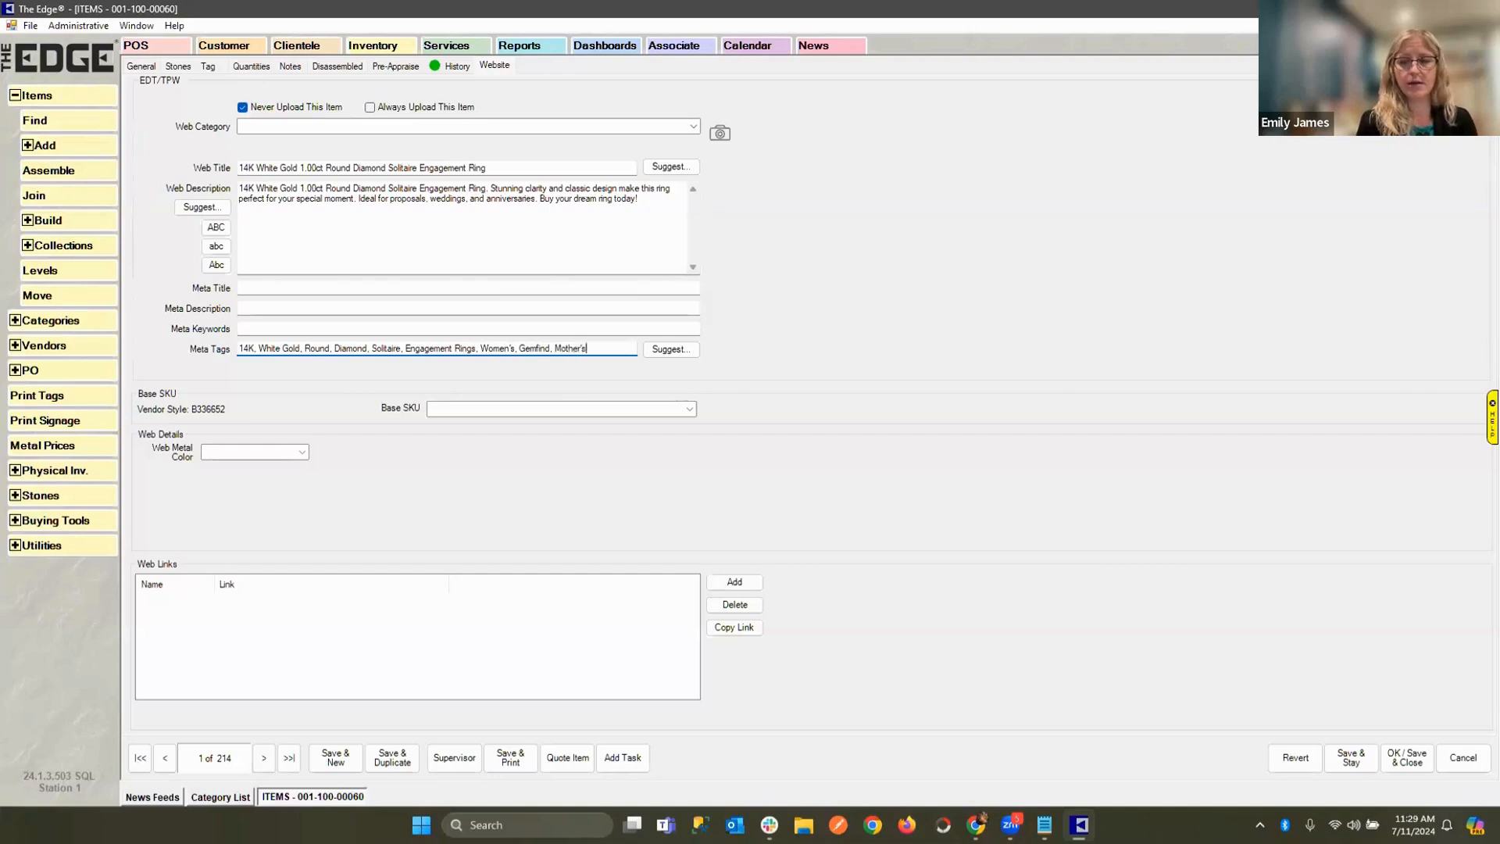
pyautogui.write(' Day, Br')
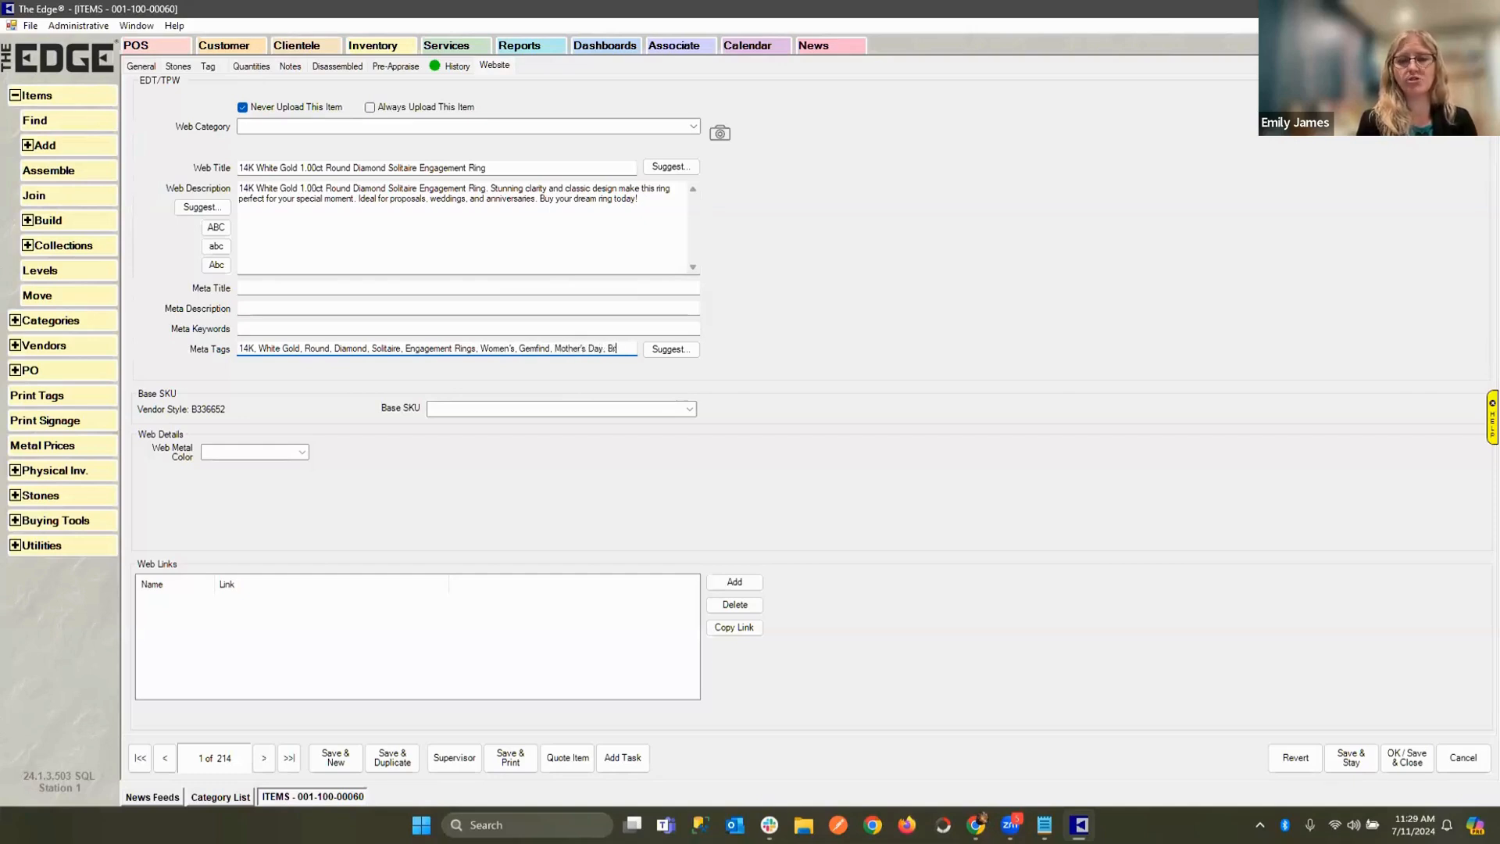
pyautogui.write('idal,')
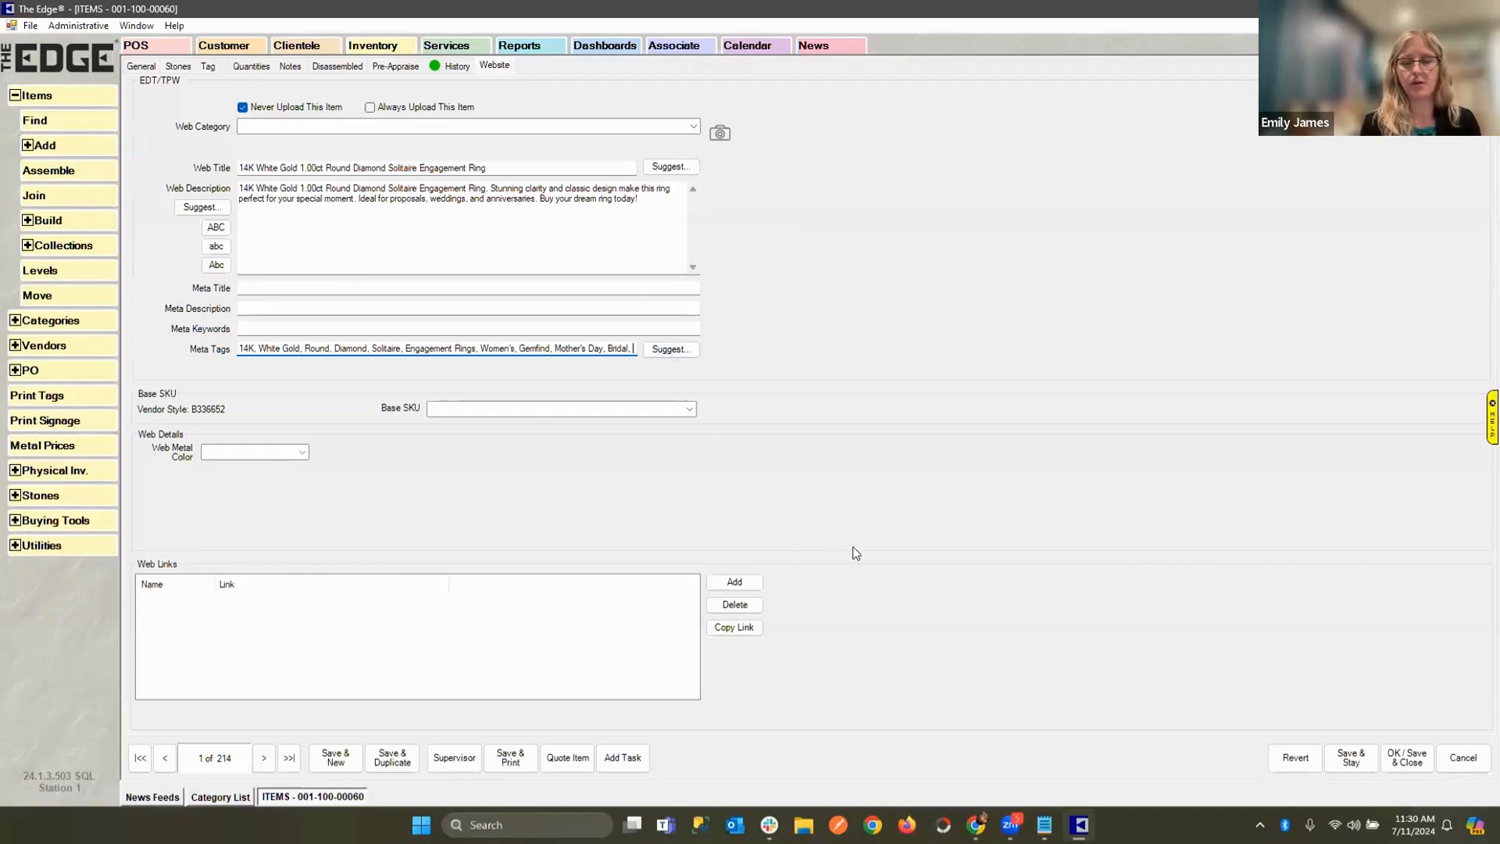
# Switch to the Shopify admin in the browser and start a new product collection of the Automated type.
pyautogui.moveTo(977, 824)
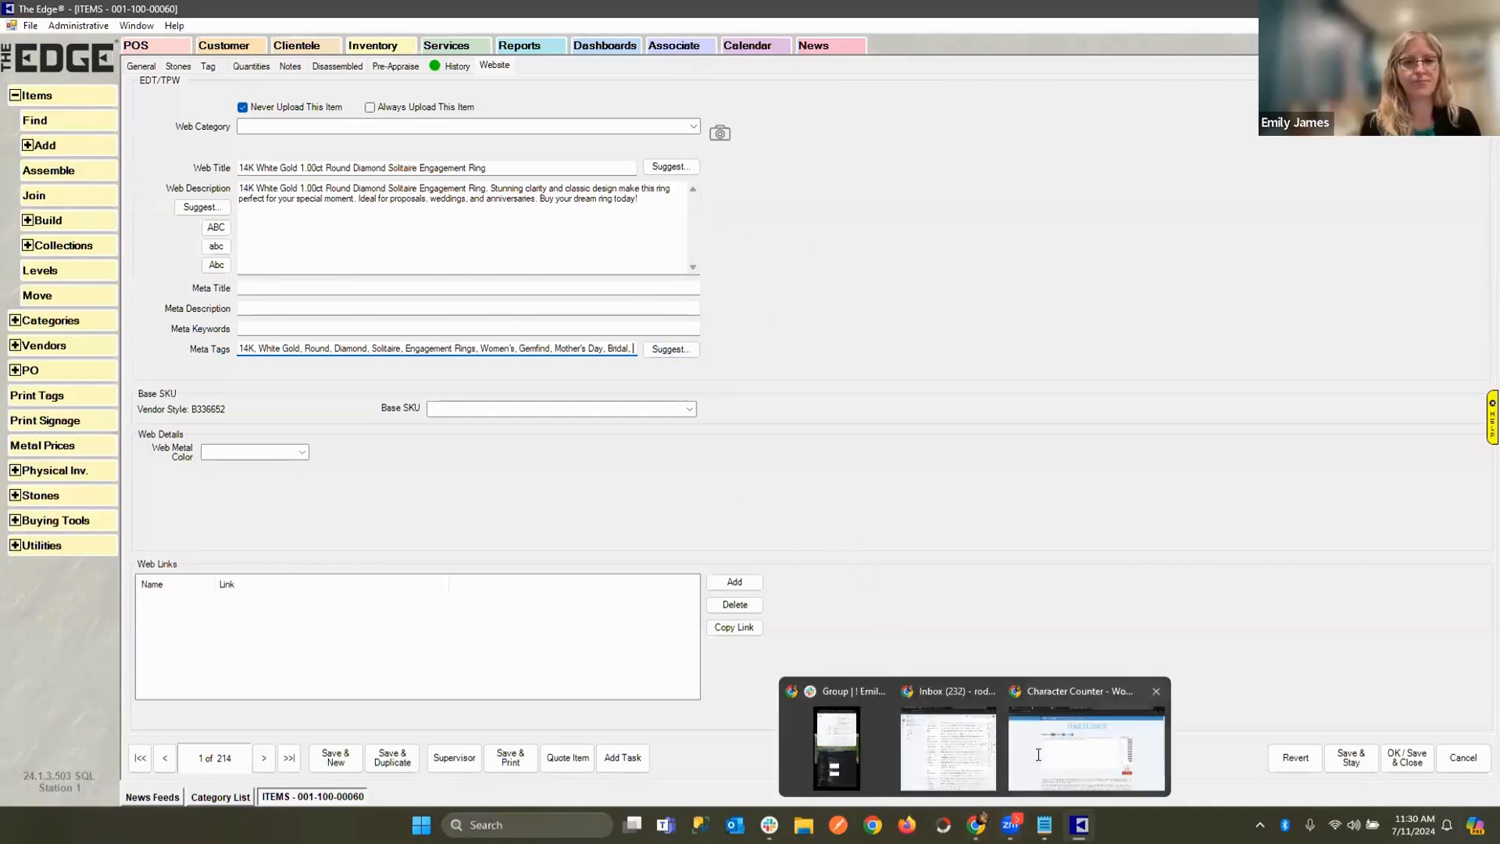
pyautogui.click(1037, 757)
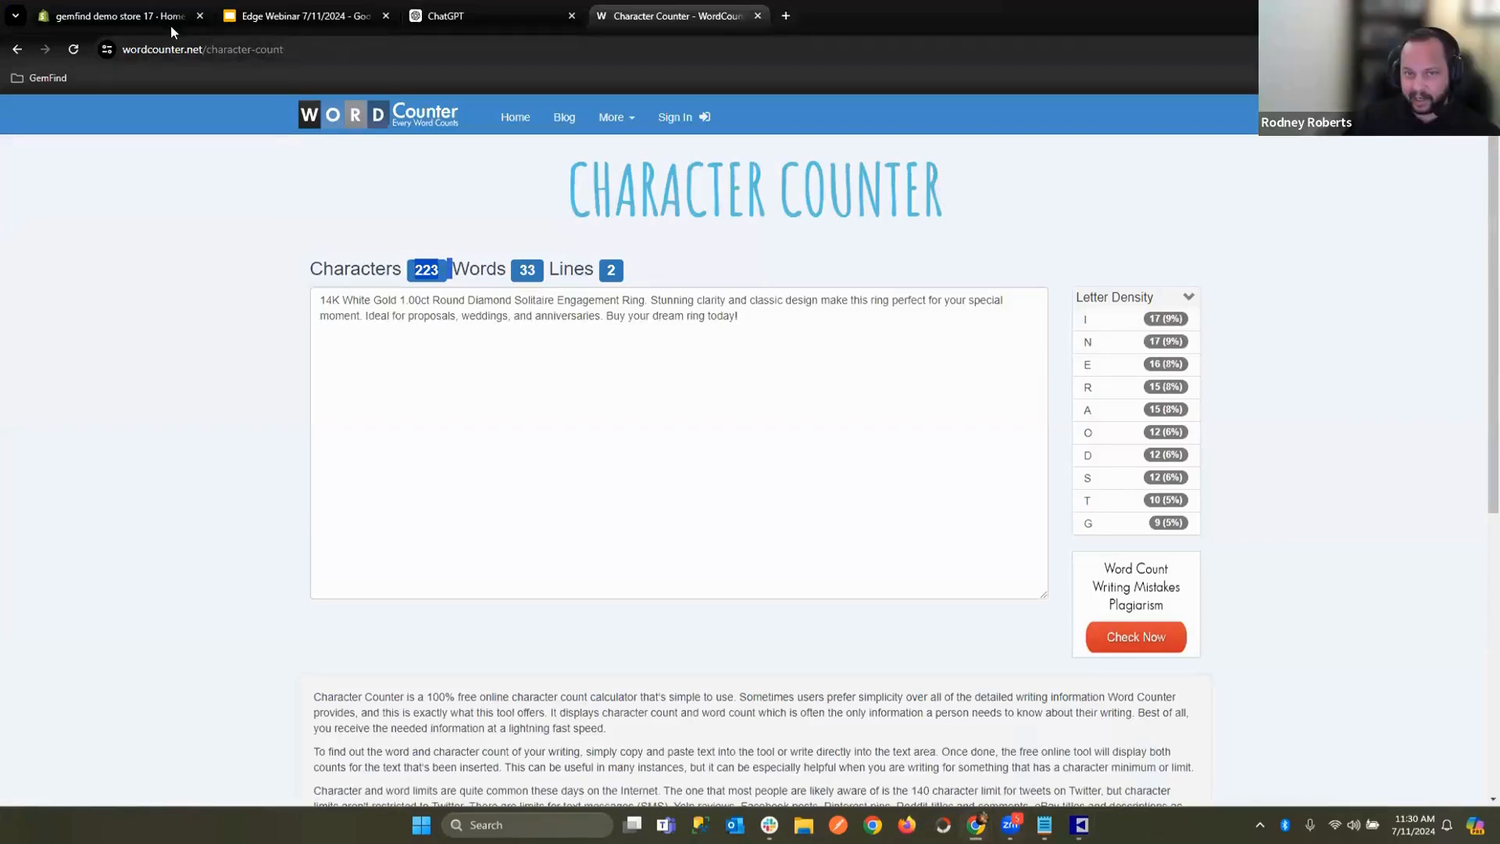
pyautogui.click(139, 17)
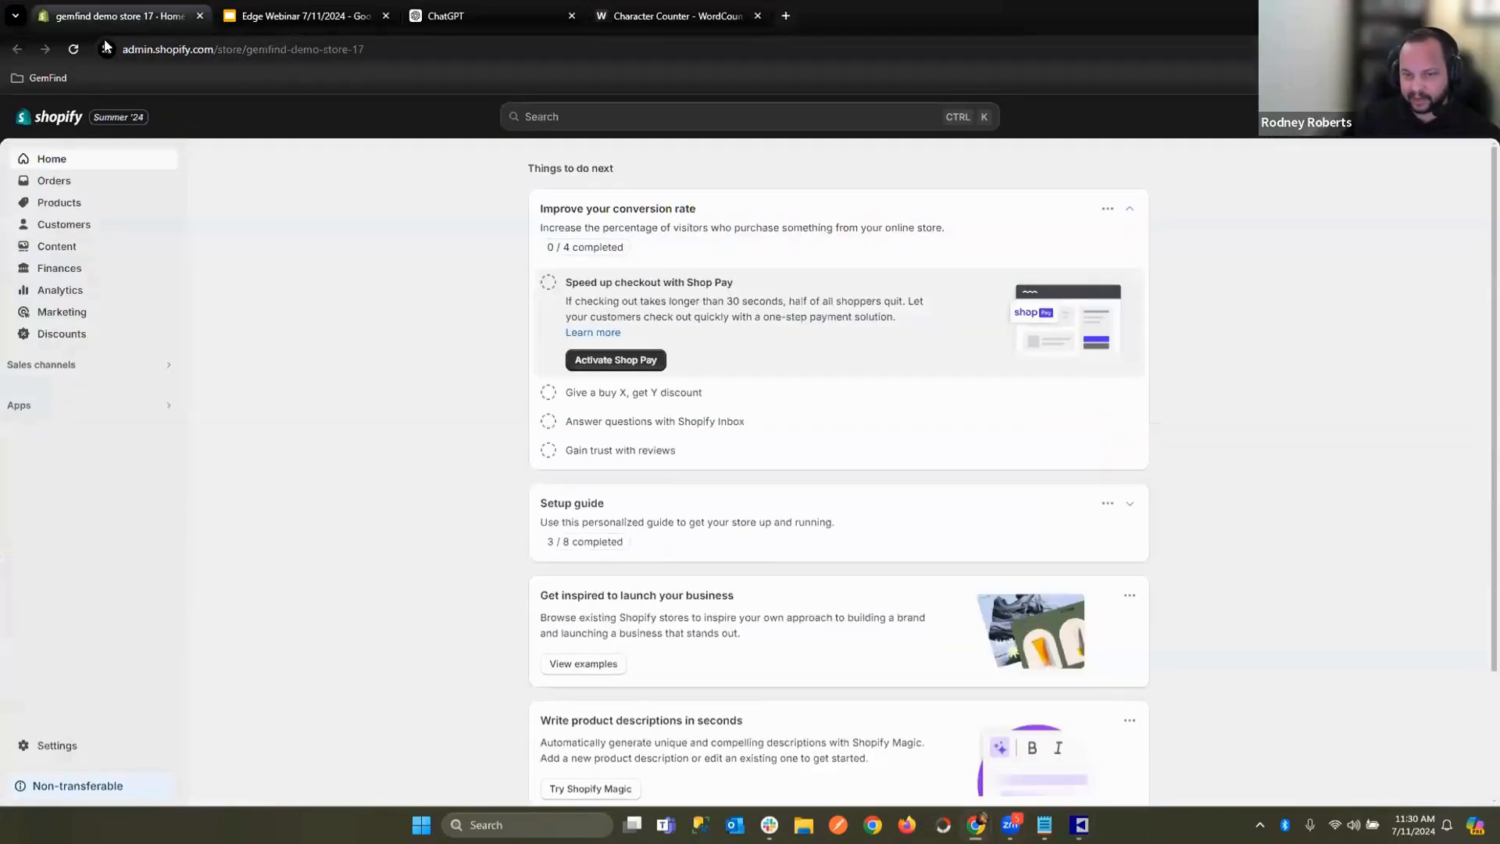
pyautogui.click(62, 207)
pyautogui.click(82, 229)
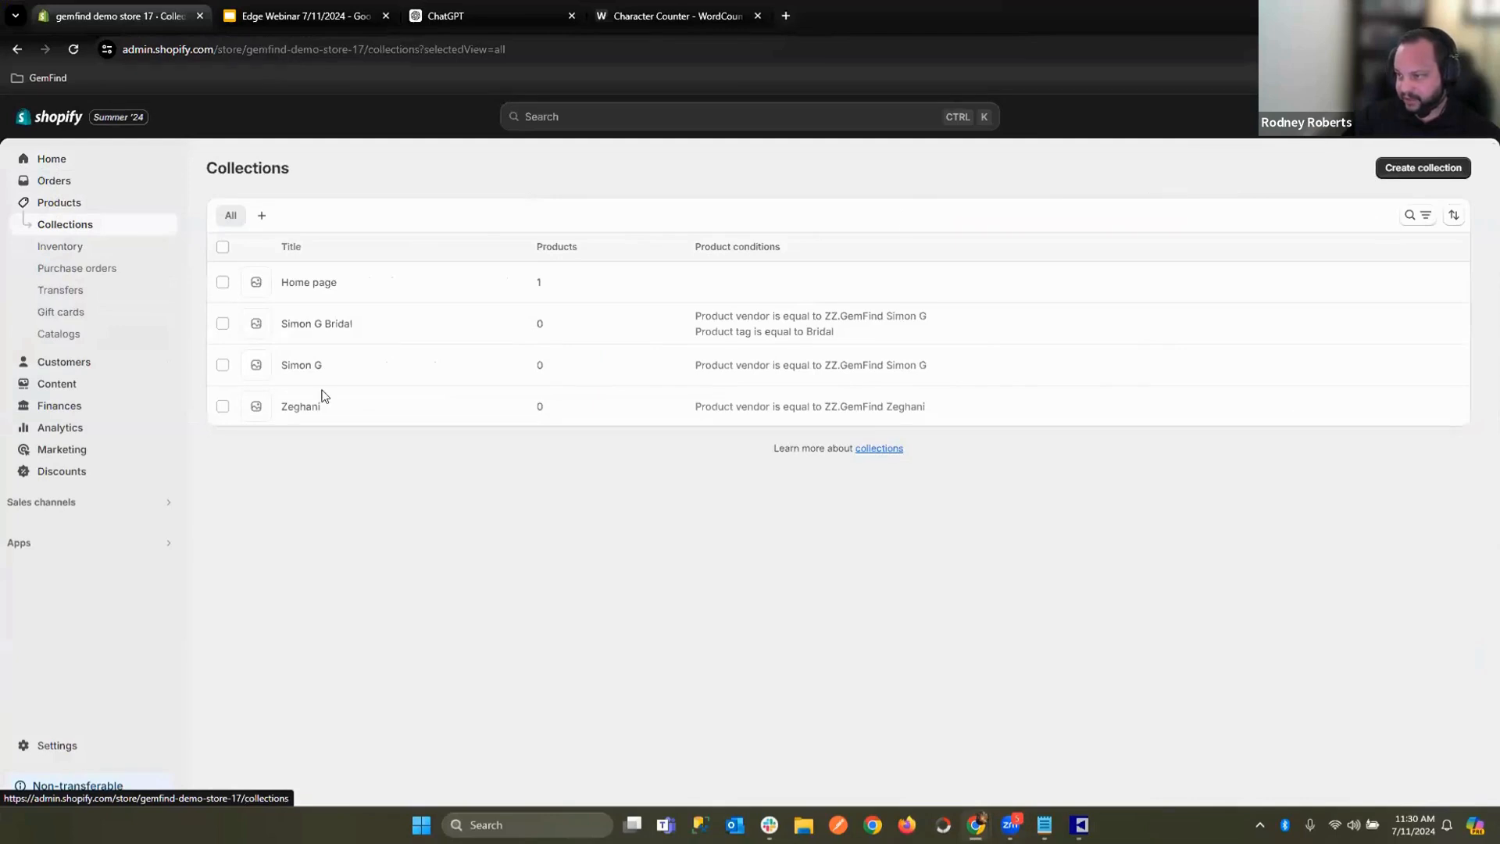
pyautogui.click(1395, 169)
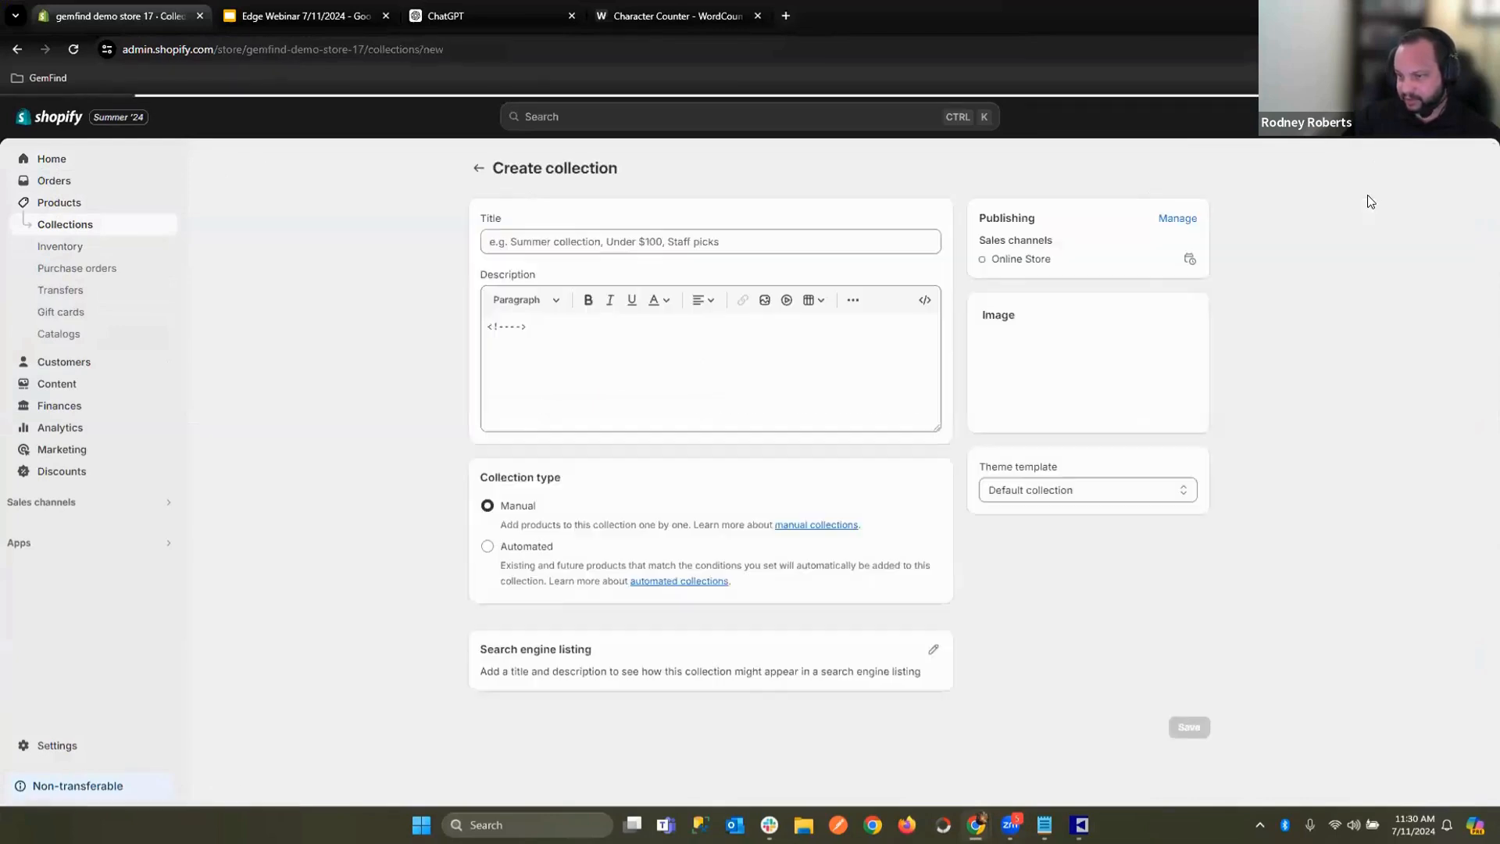
pyautogui.click(487, 561)
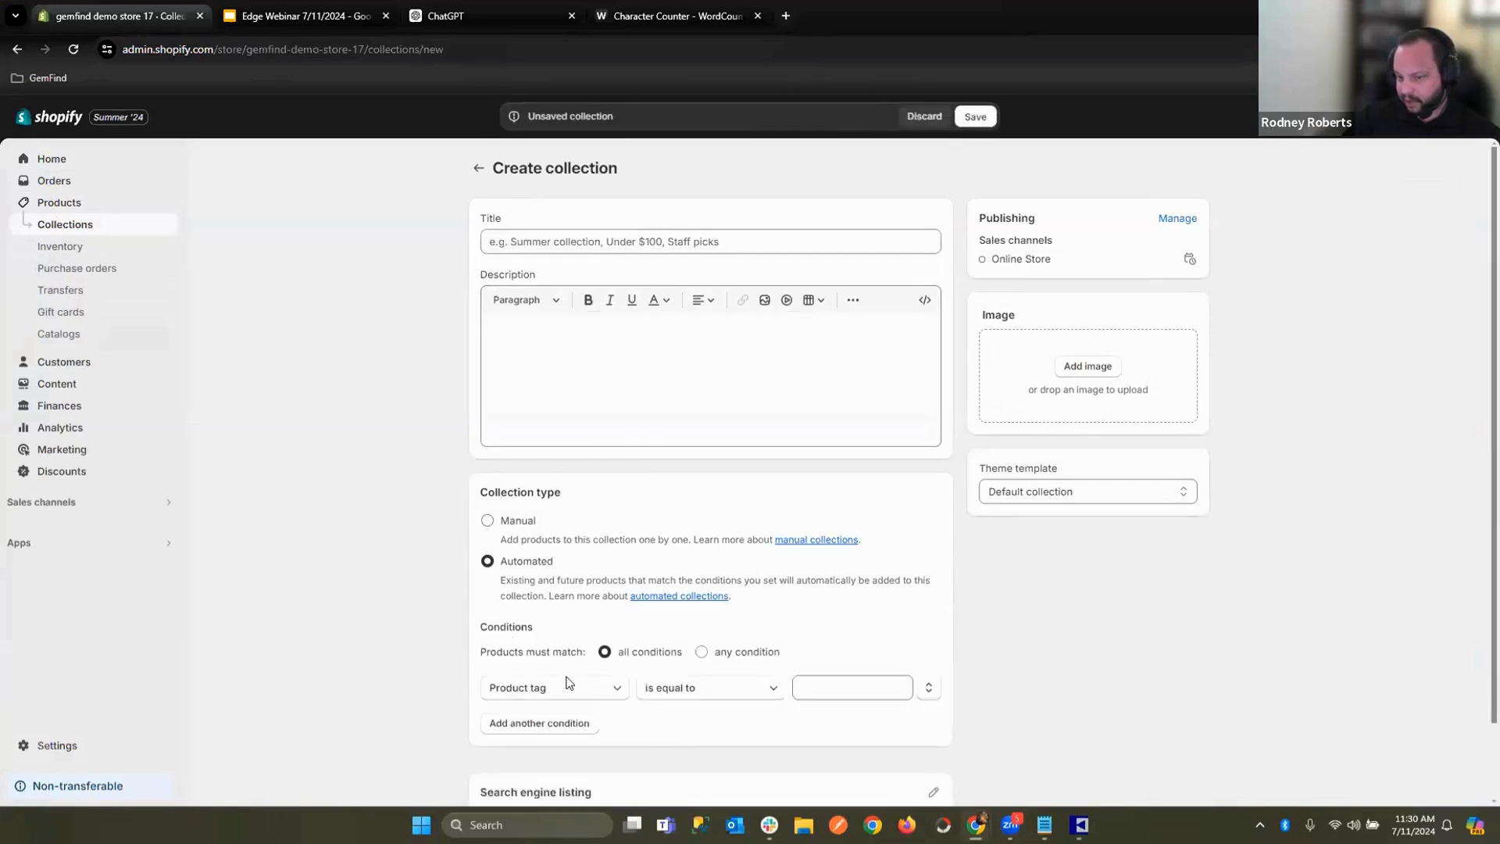
# Examine the product tags available as values for the new collection's "Product tag is equal to" condition.
pyautogui.click(875, 684)
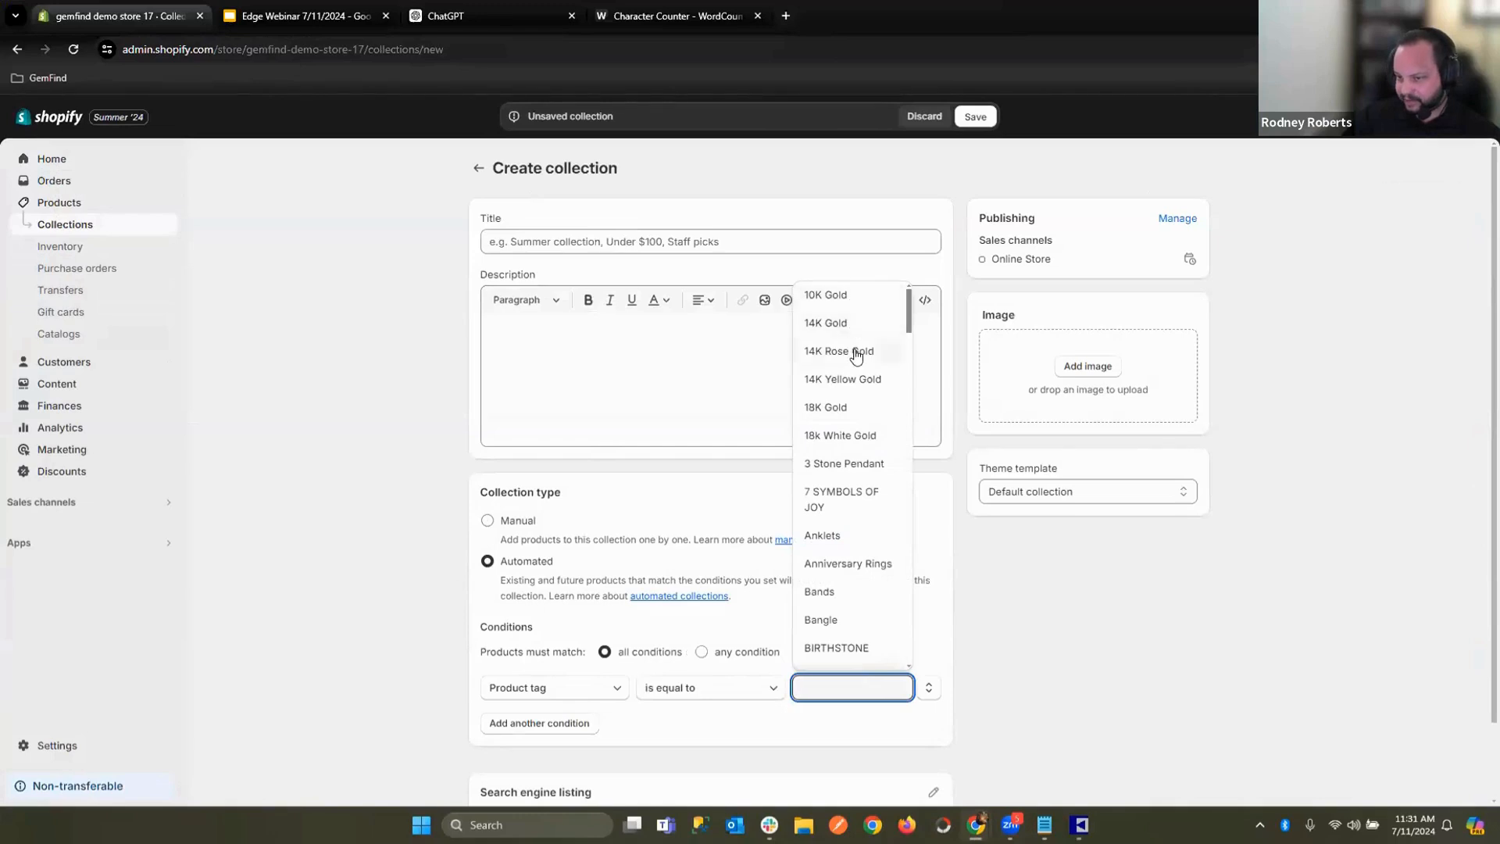
pyautogui.moveTo(856, 464); pyautogui.dragTo(864, 516)
pyautogui.click(1019, 579)
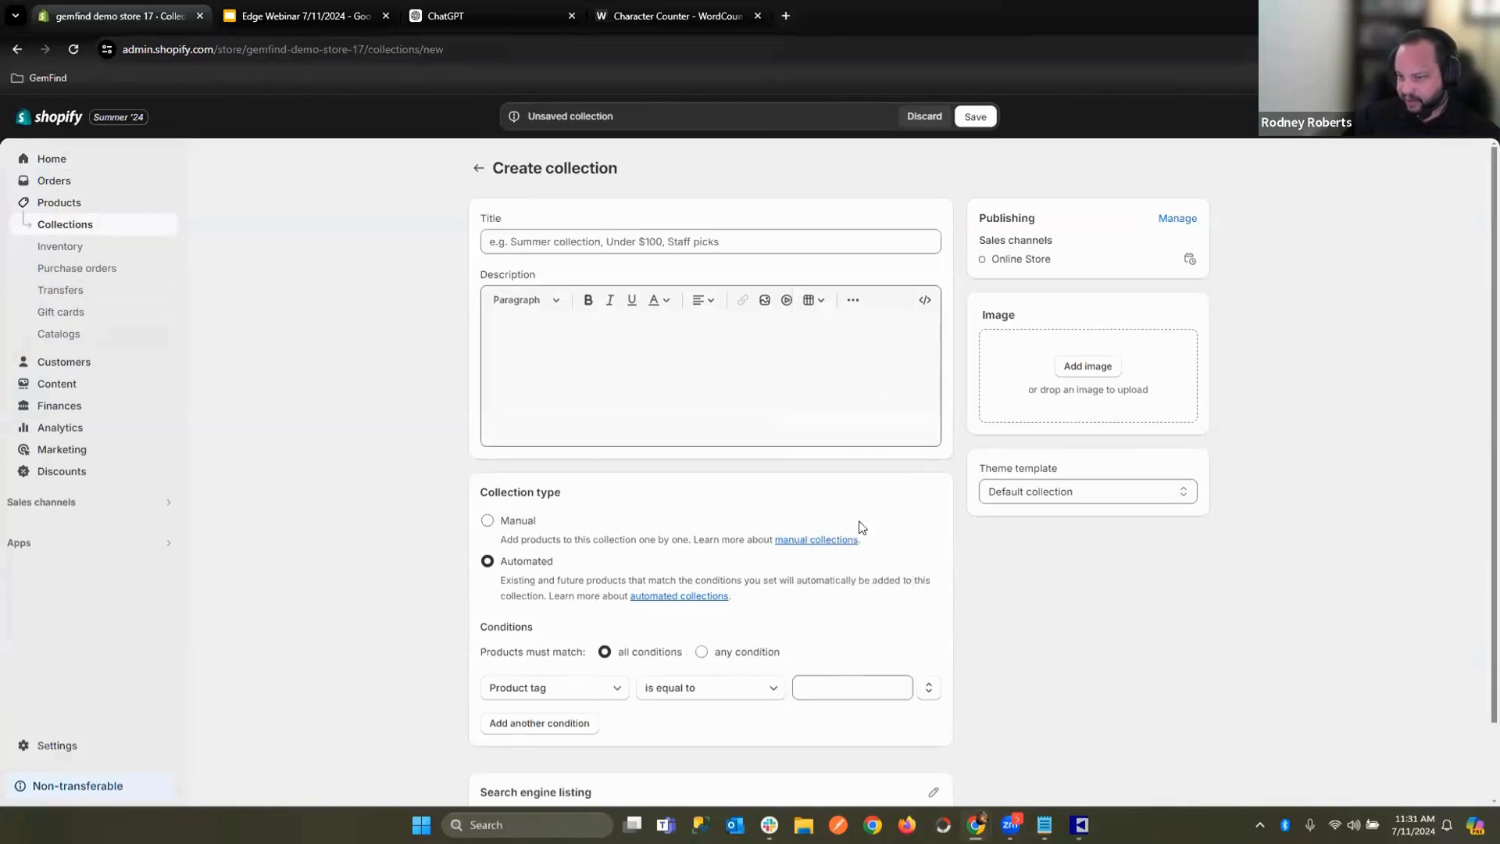
pyautogui.click(888, 686)
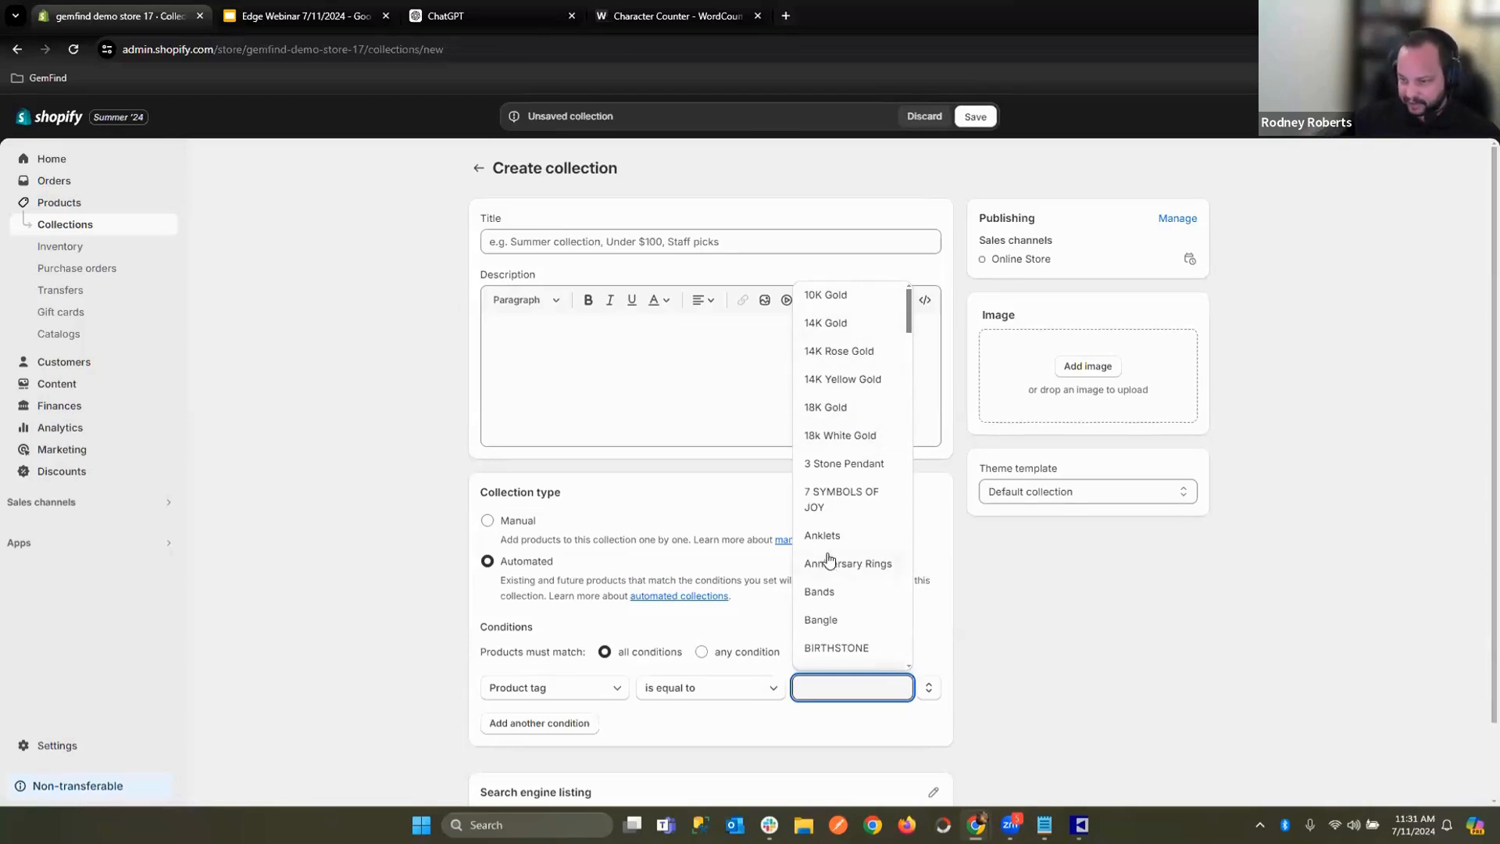
pyautogui.click(1065, 632)
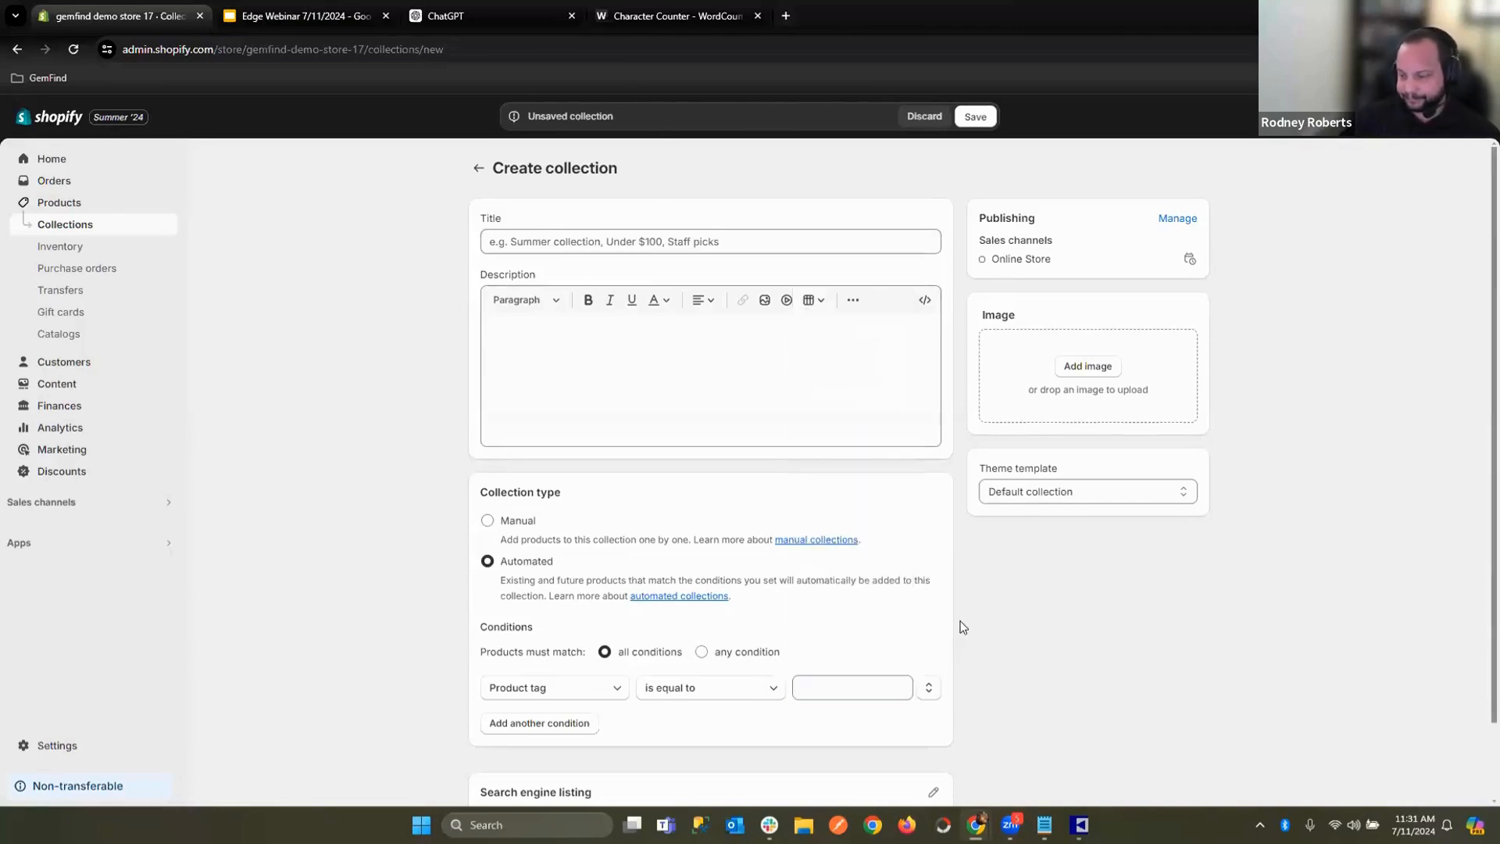
# Switch back to The Edge and examine the item's general details, its stones and the blank form for adding a stone.
pyautogui.moveTo(1080, 824)
pyautogui.click(1081, 762)
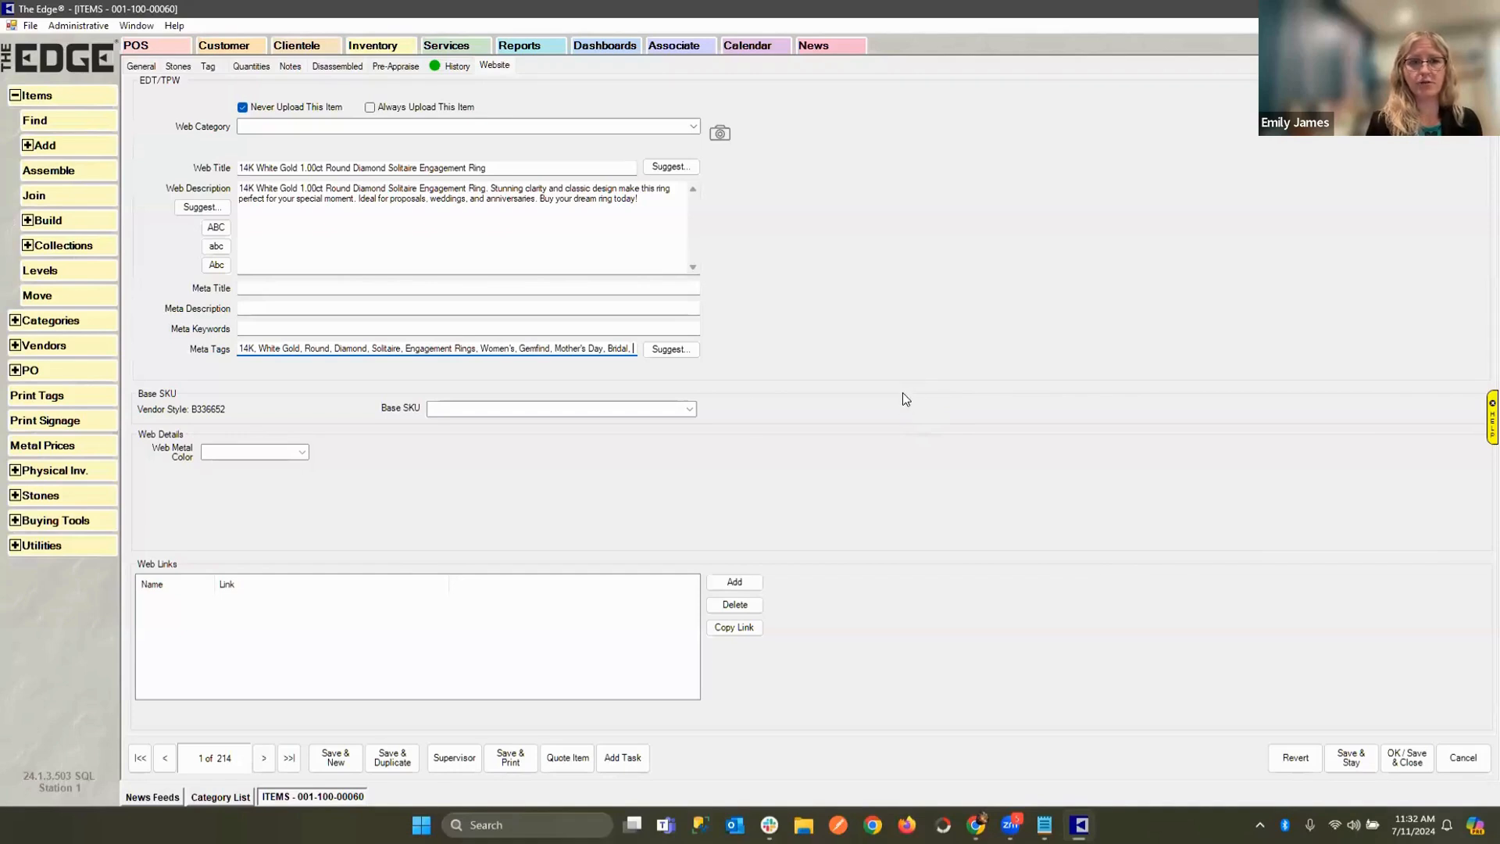
pyautogui.click(142, 66)
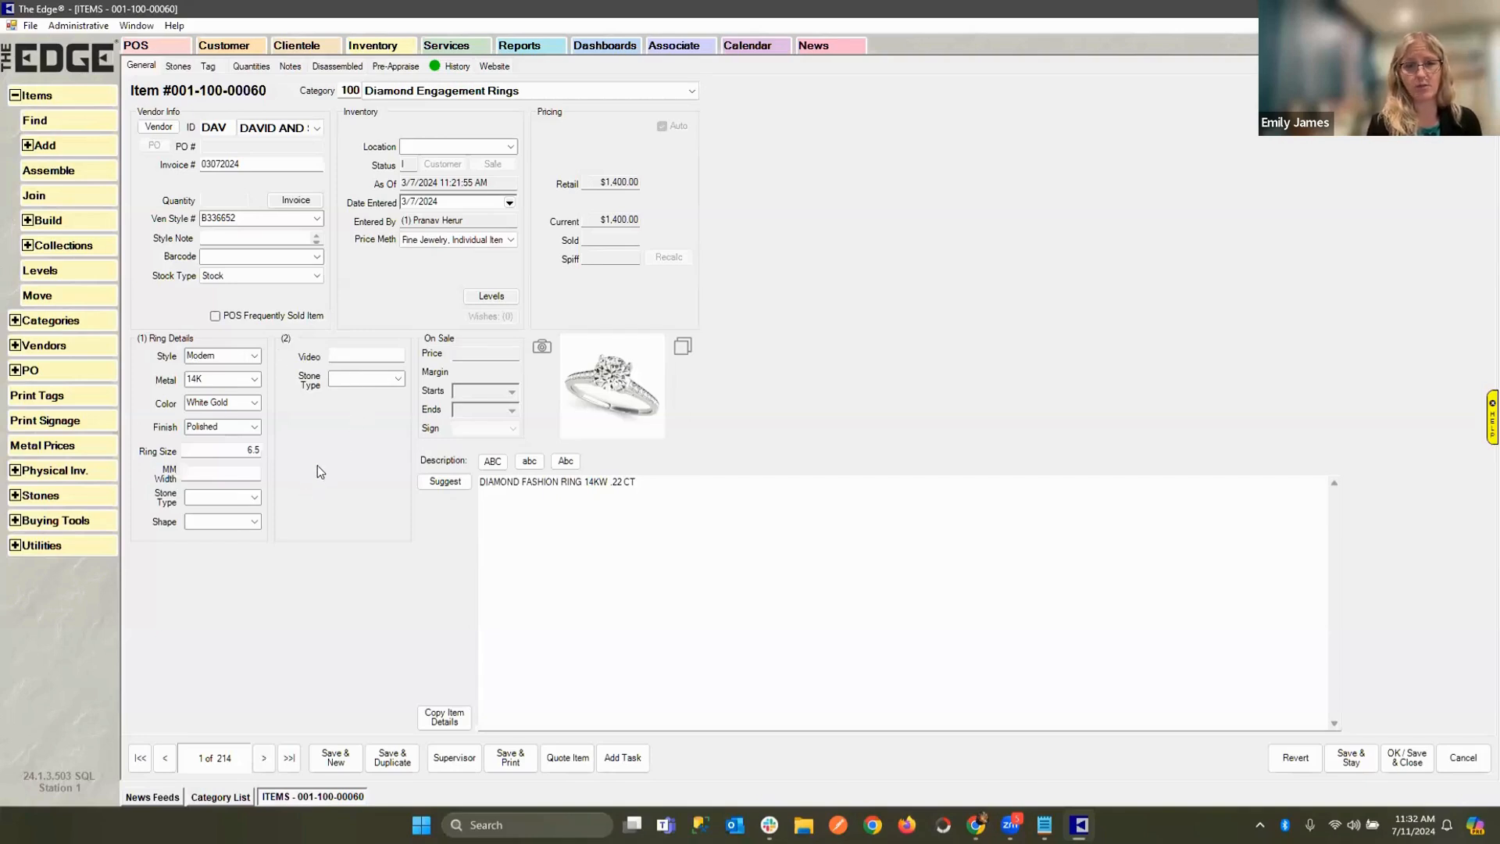
pyautogui.click(178, 66)
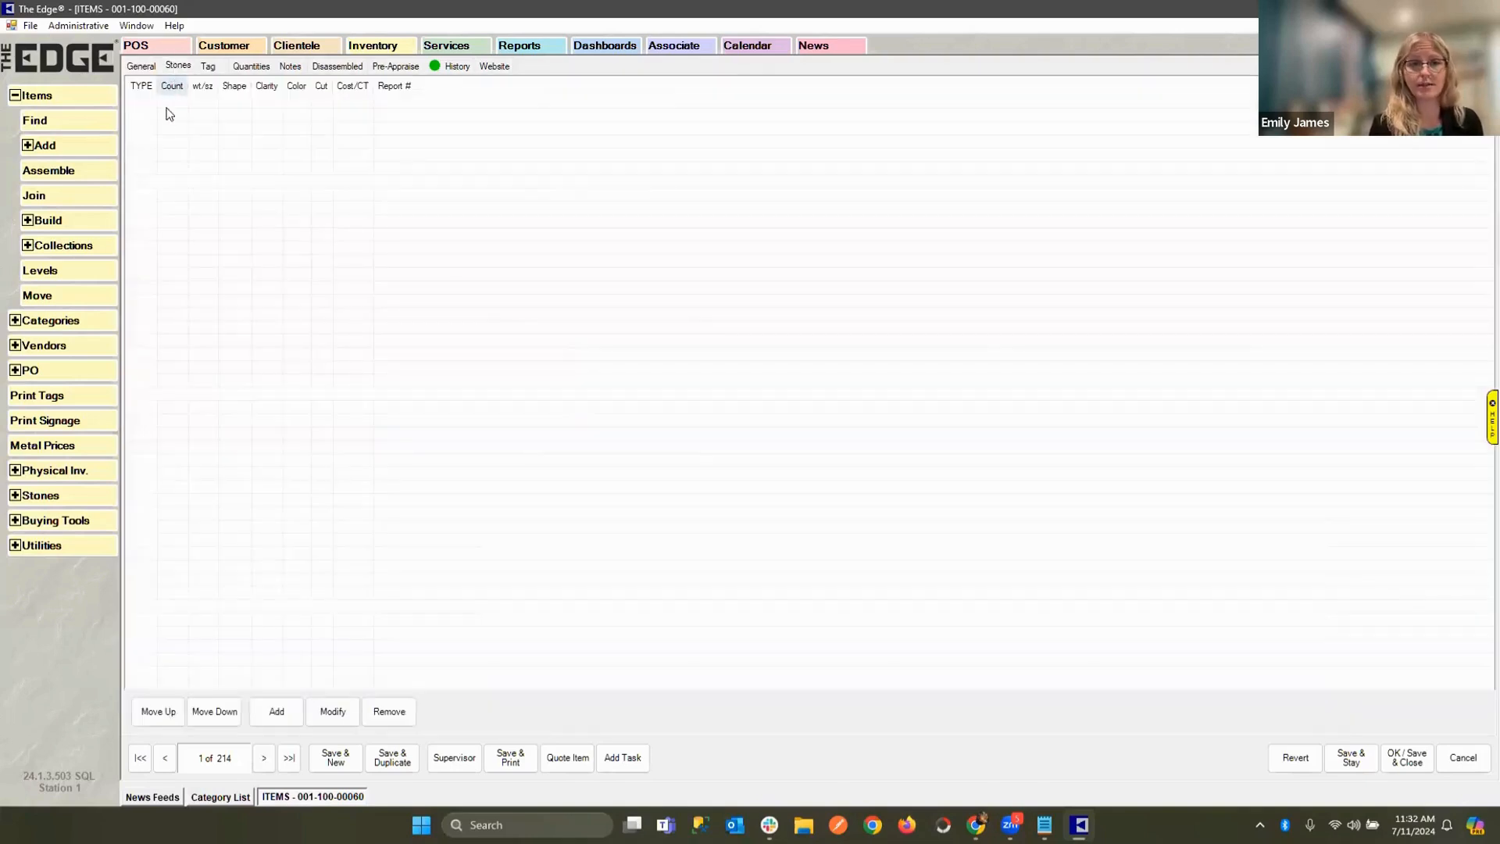
pyautogui.click(293, 699)
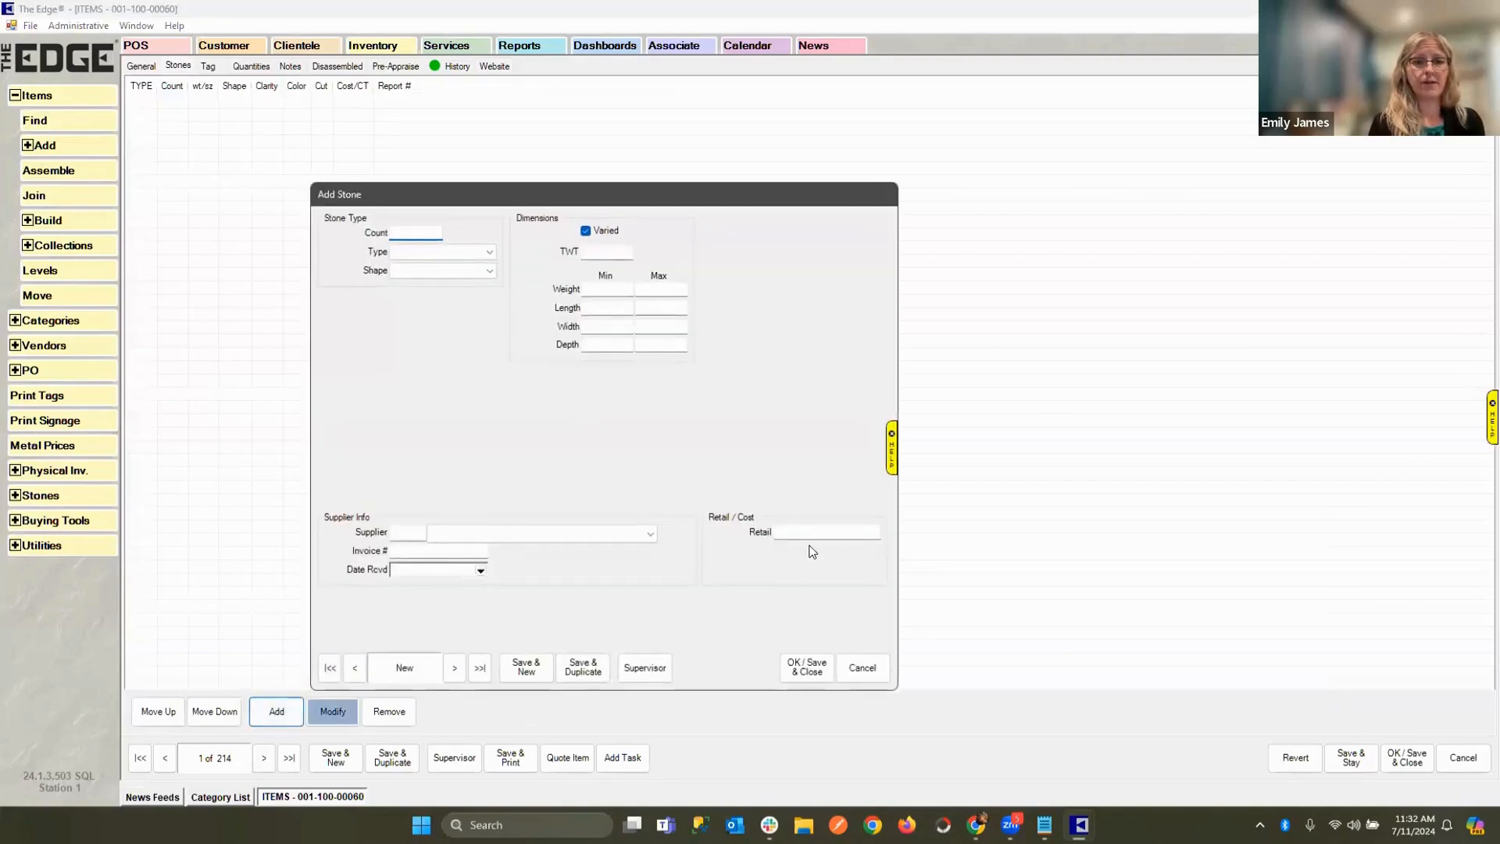
pyautogui.click(863, 671)
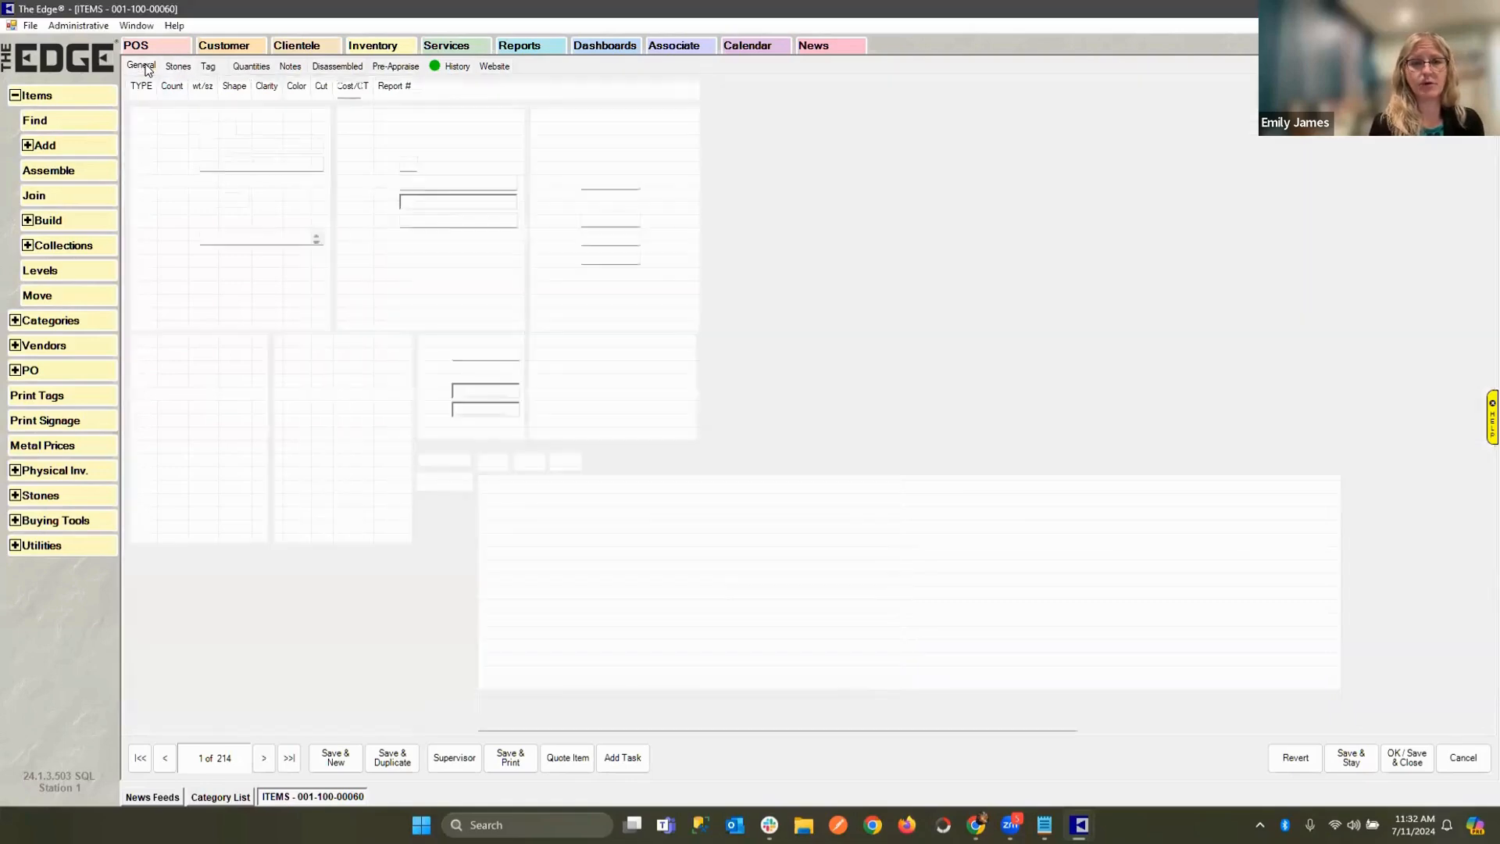
# Check the item's stone type, shape and video fields, review its website details and close the item without saving.
pyautogui.click(142, 66)
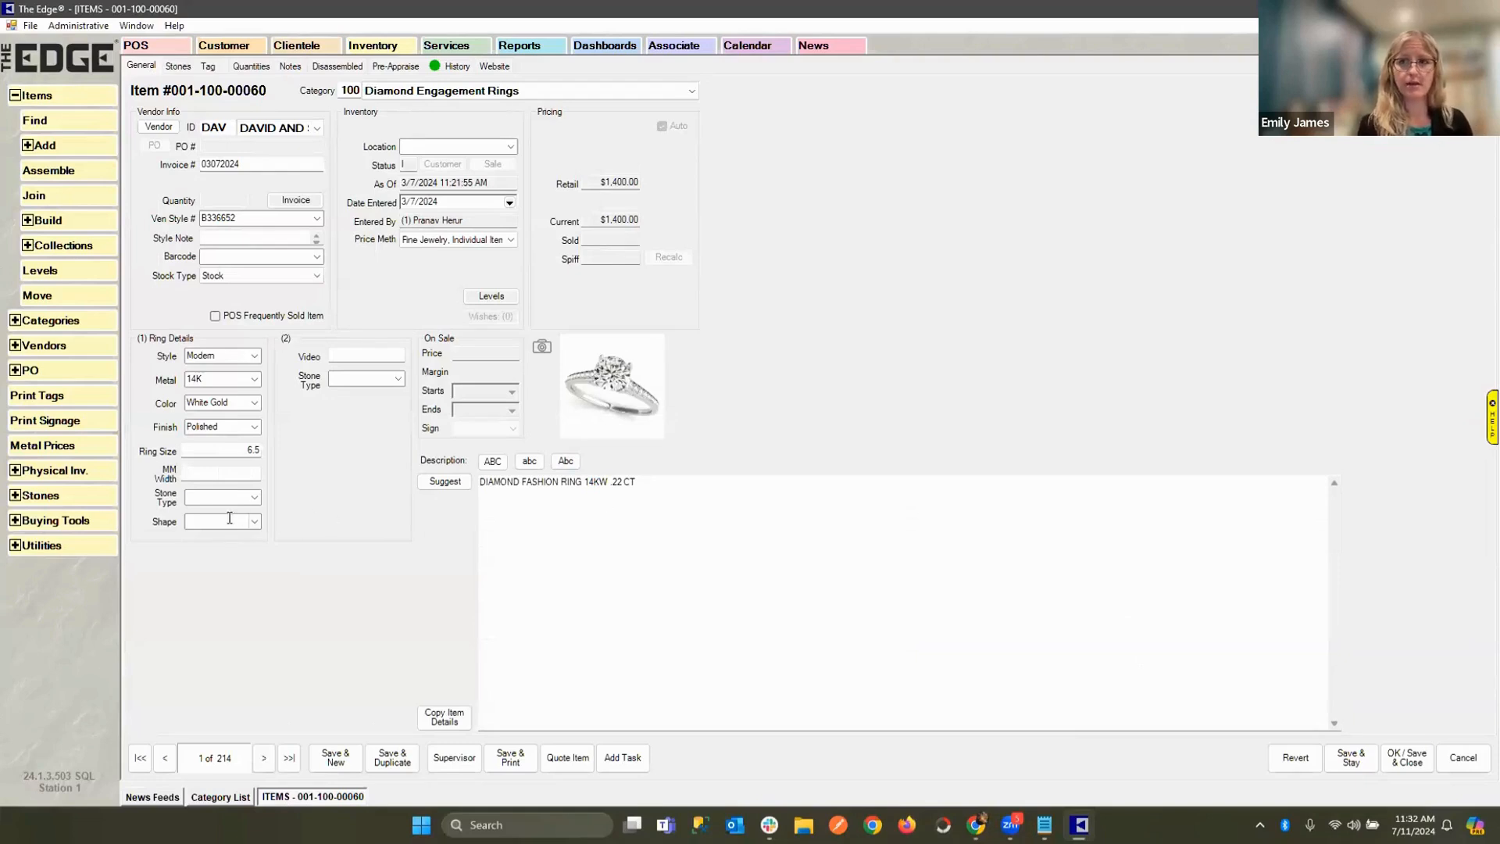
pyautogui.click(223, 496)
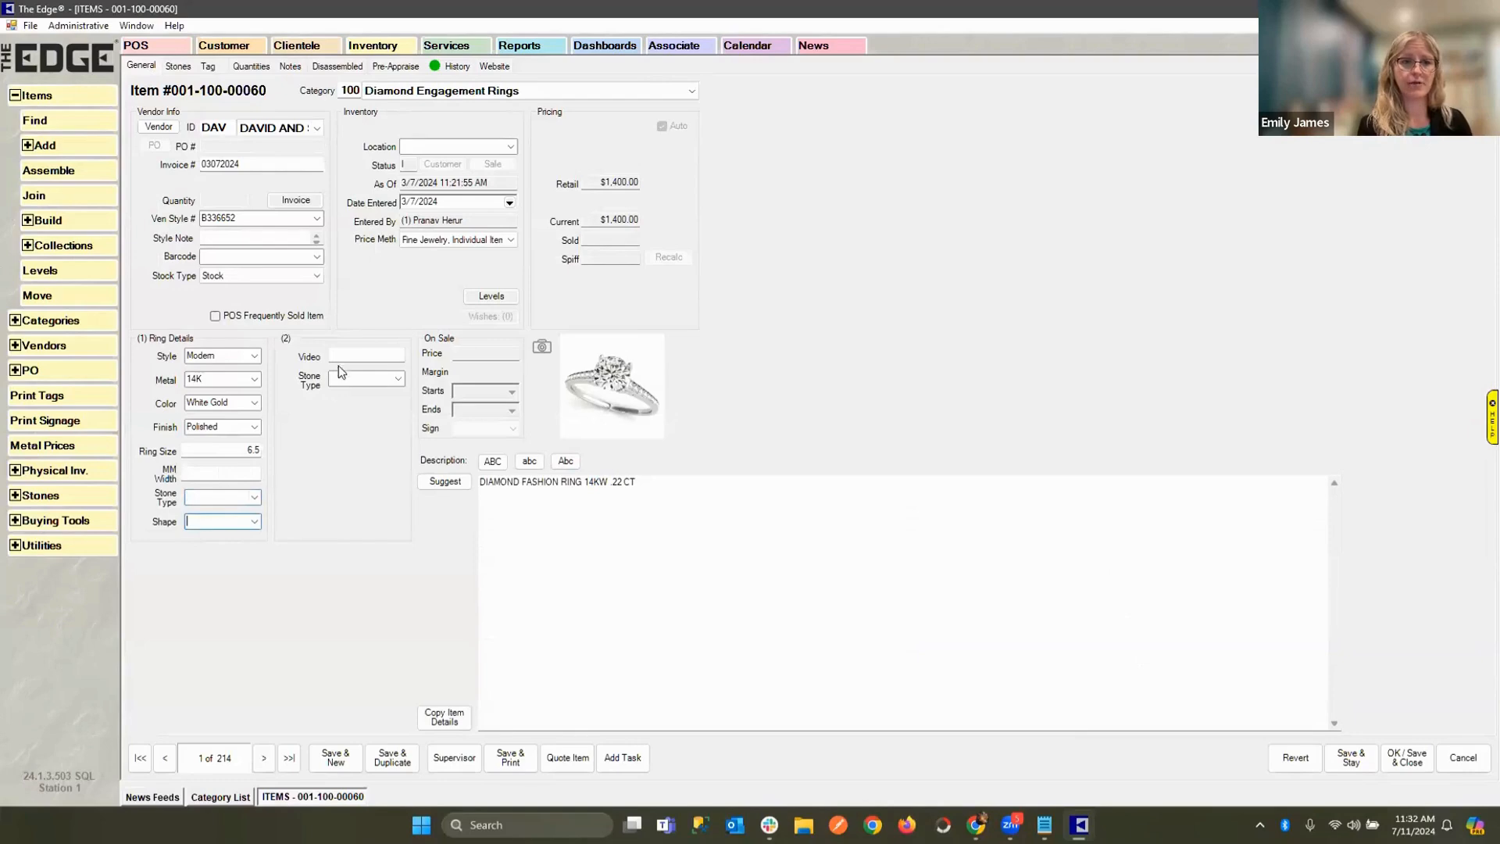
pyautogui.click(356, 356)
pyautogui.click(362, 377)
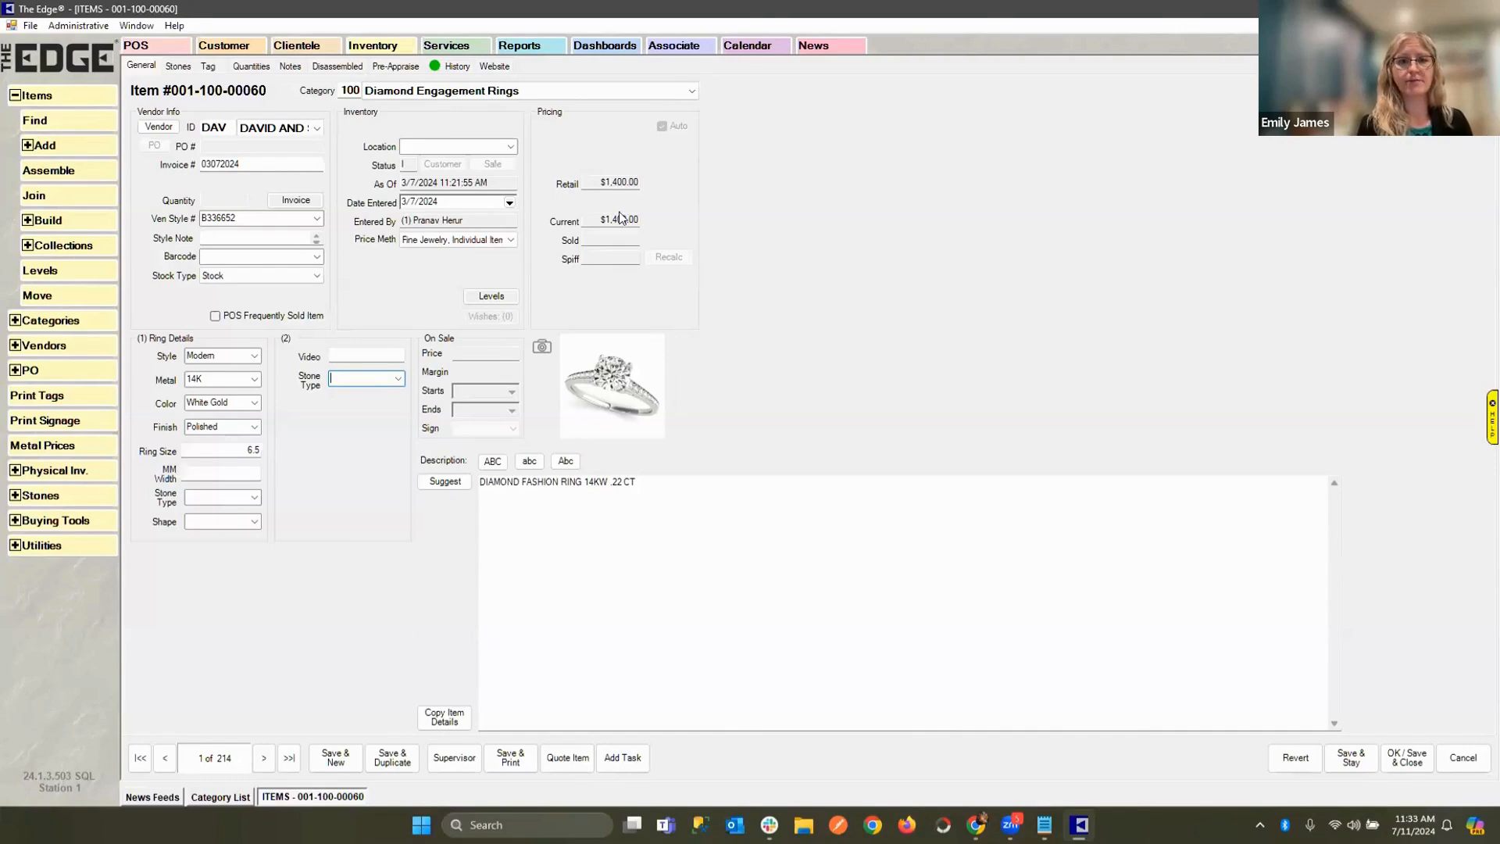
pyautogui.click(494, 67)
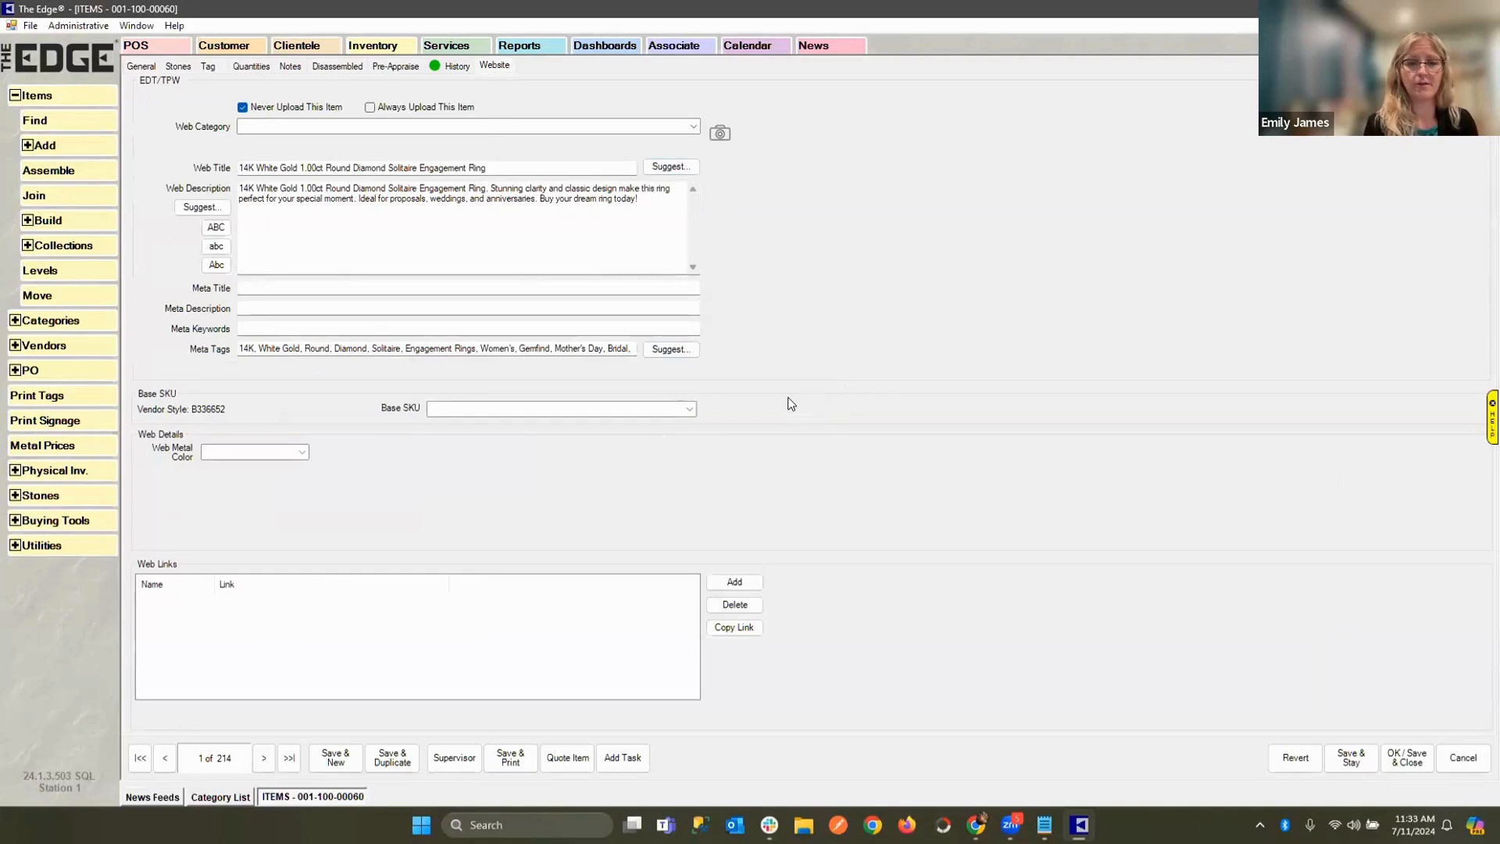
pyautogui.click(1475, 758)
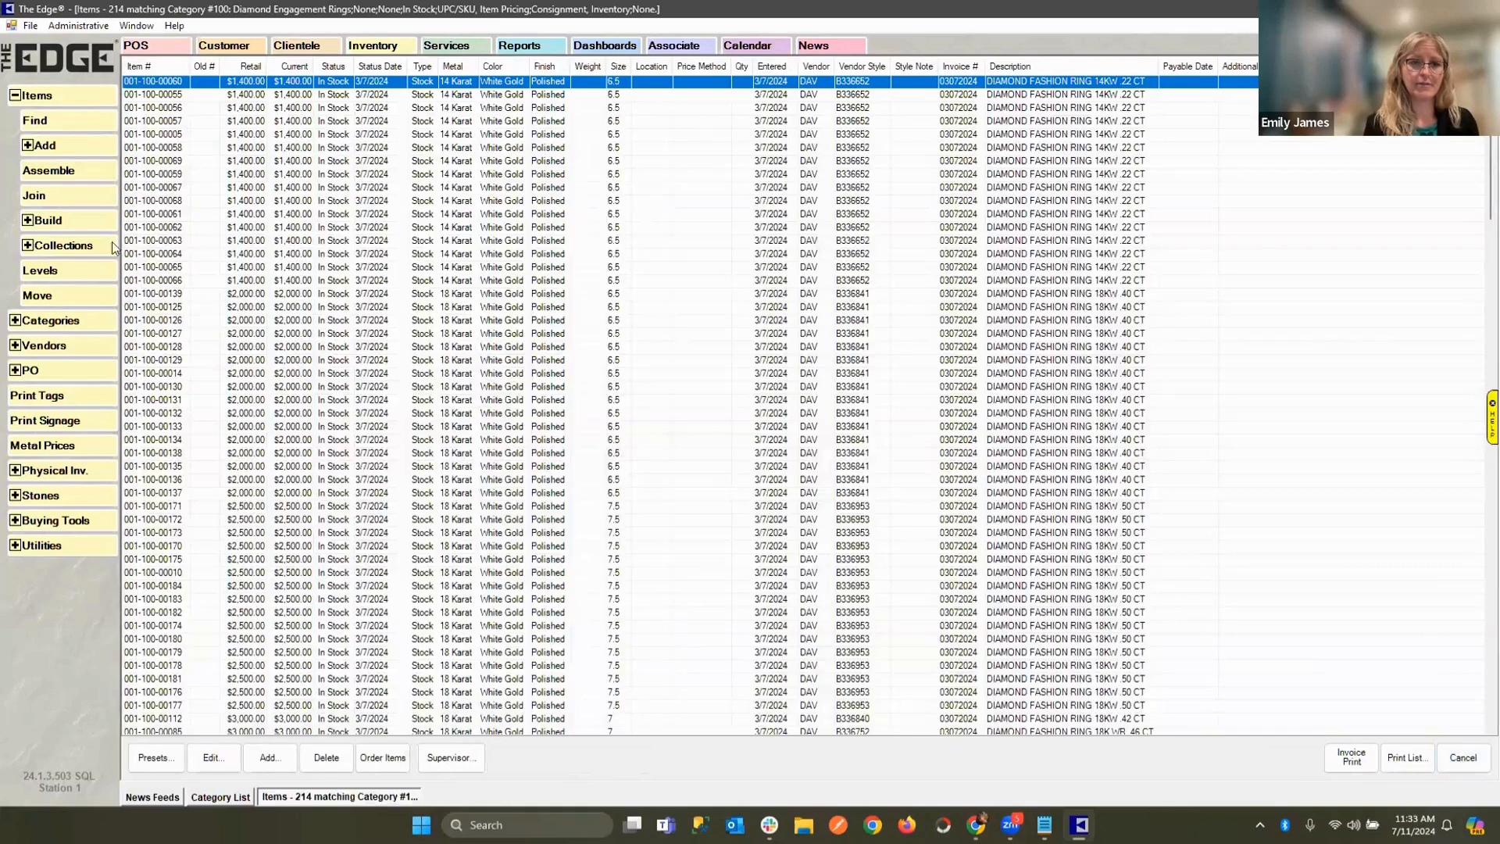
# Open the list of inventory categories, entering the user ID and password to get the required permission.
pyautogui.click(31, 96)
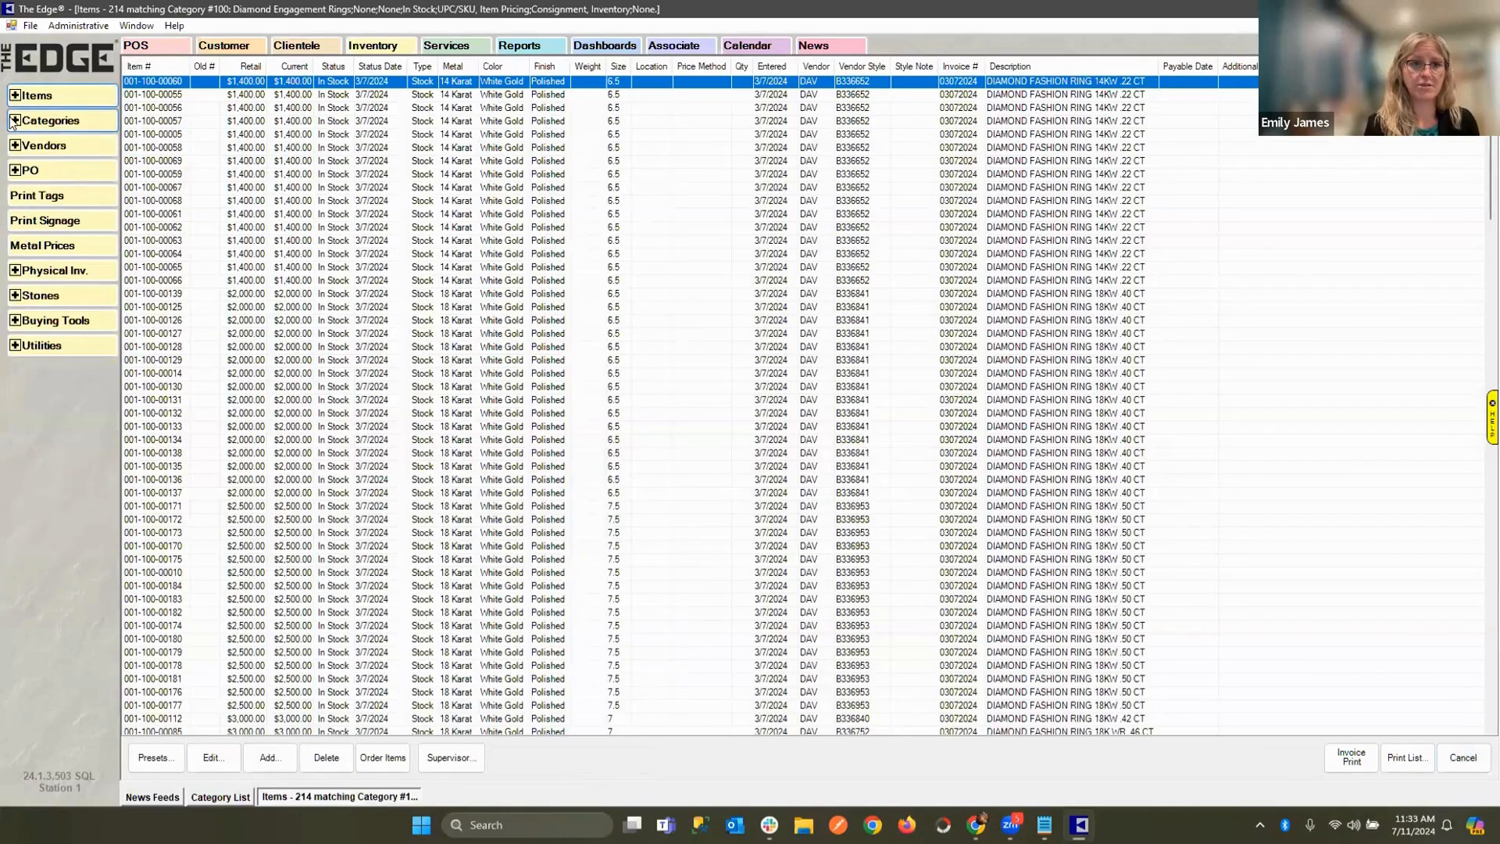
pyautogui.click(32, 121)
pyautogui.click(33, 145)
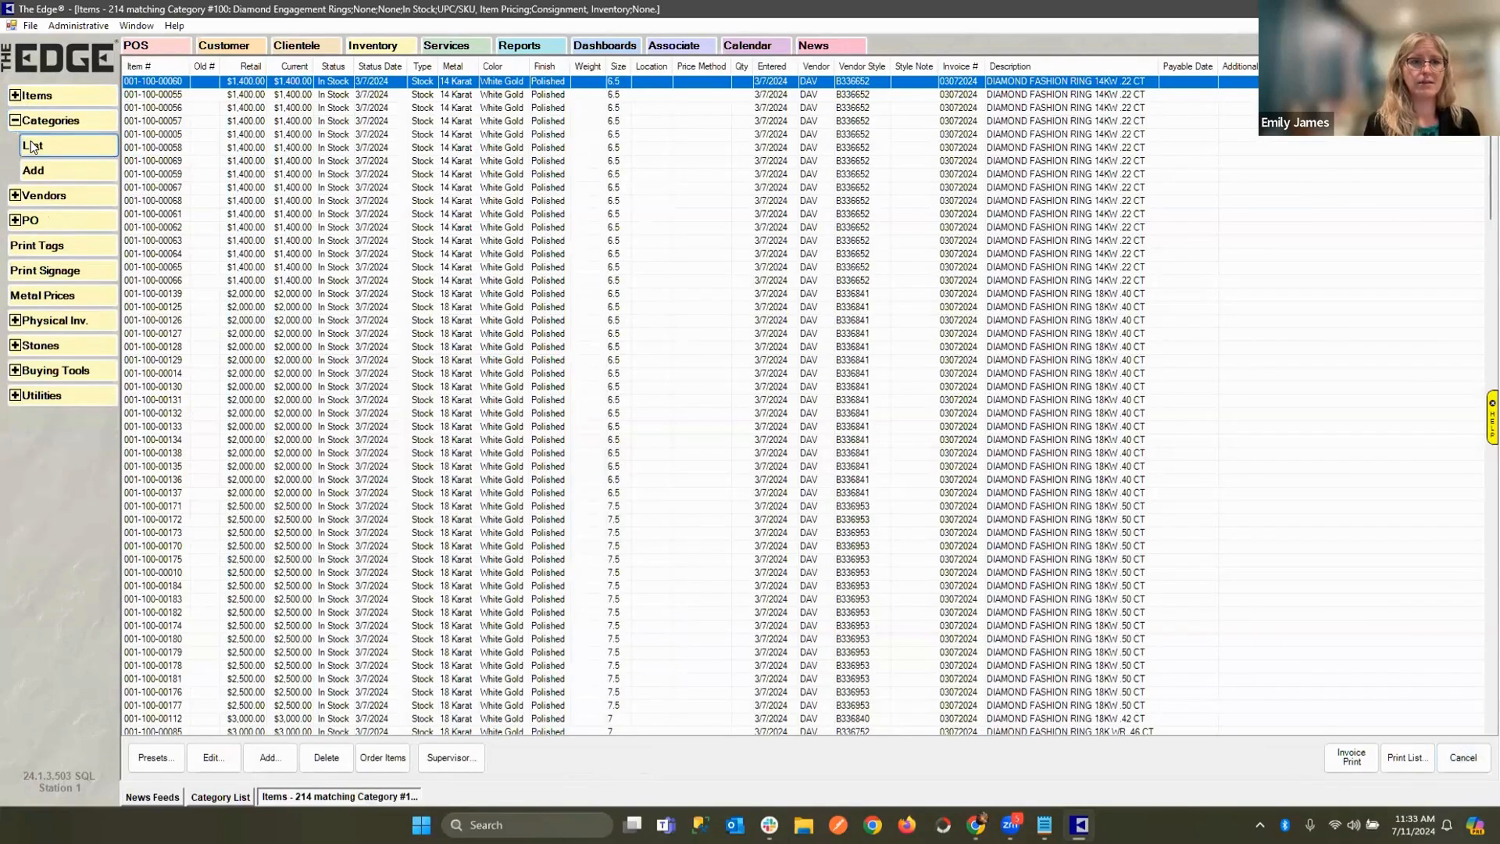
pyautogui.write('1')
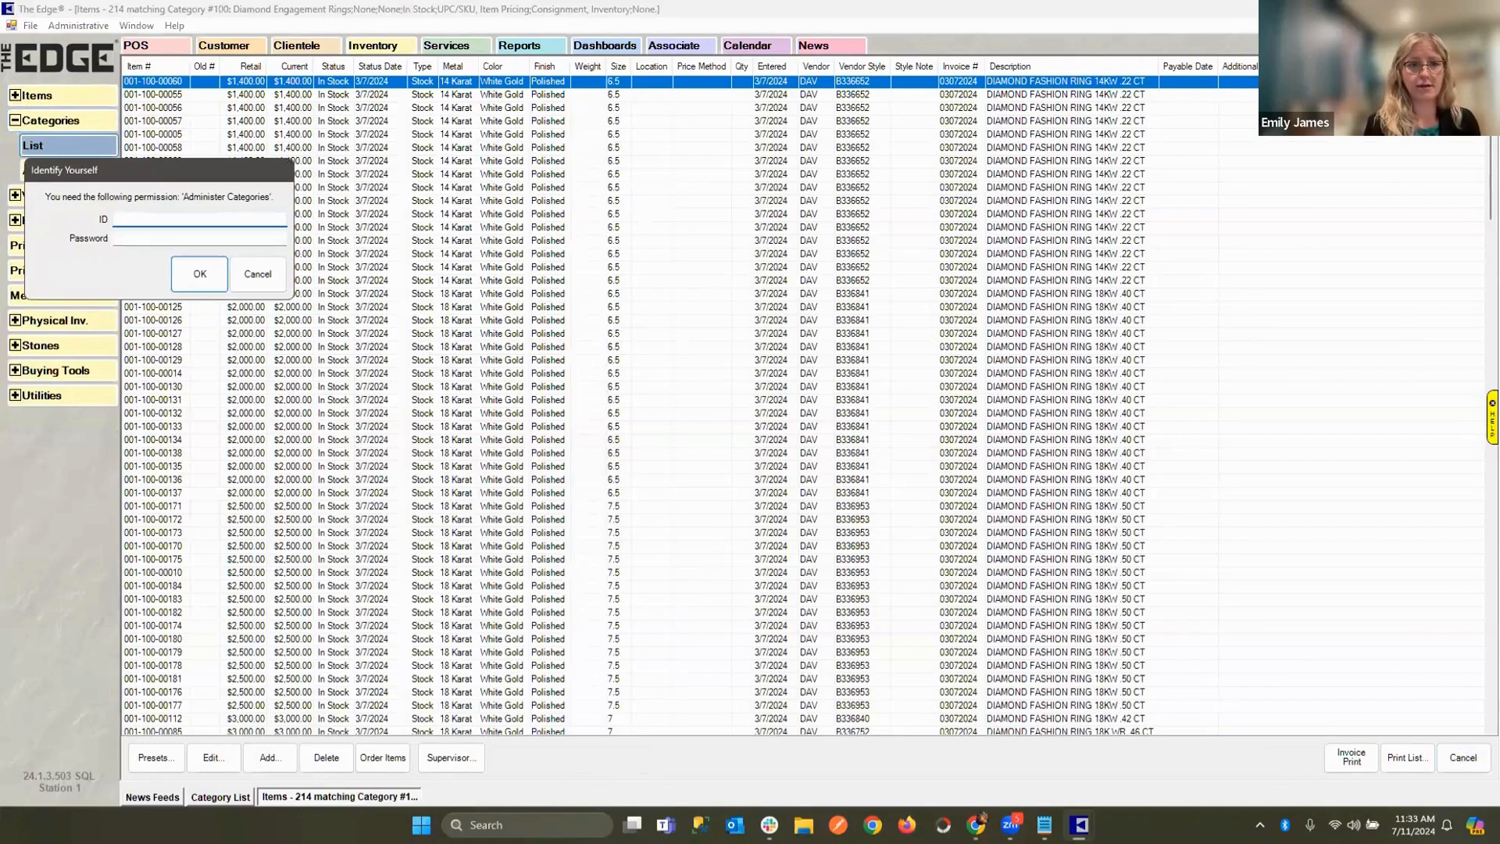
pyautogui.press('Tab')
pyautogui.write('••')
pyautogui.press('Return')
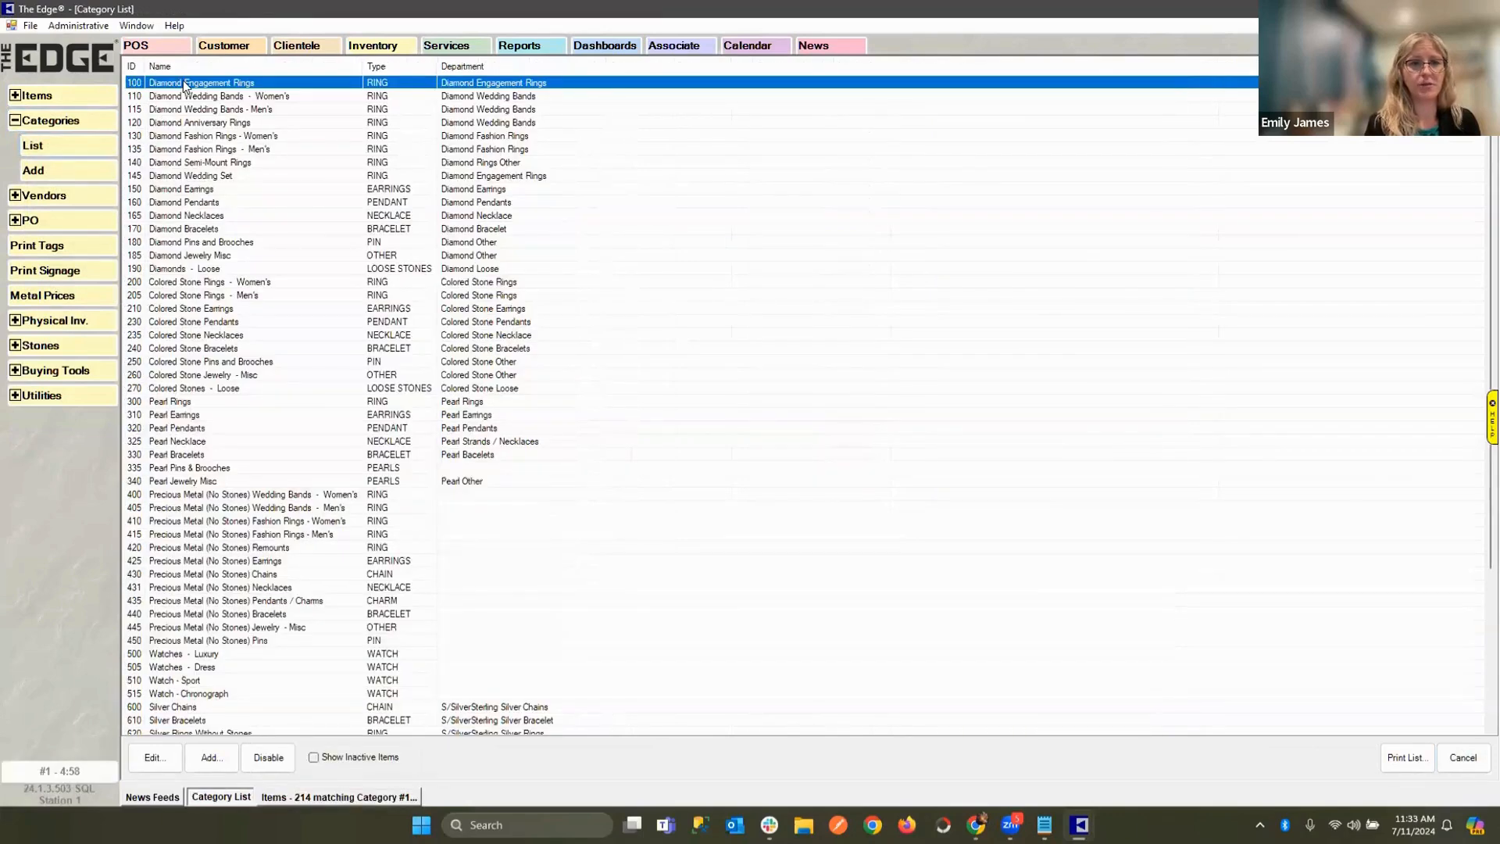
# Open category 100 Diamond Engagement Rings and look at its description template and general settings.
pyautogui.doubleClick(184, 84)
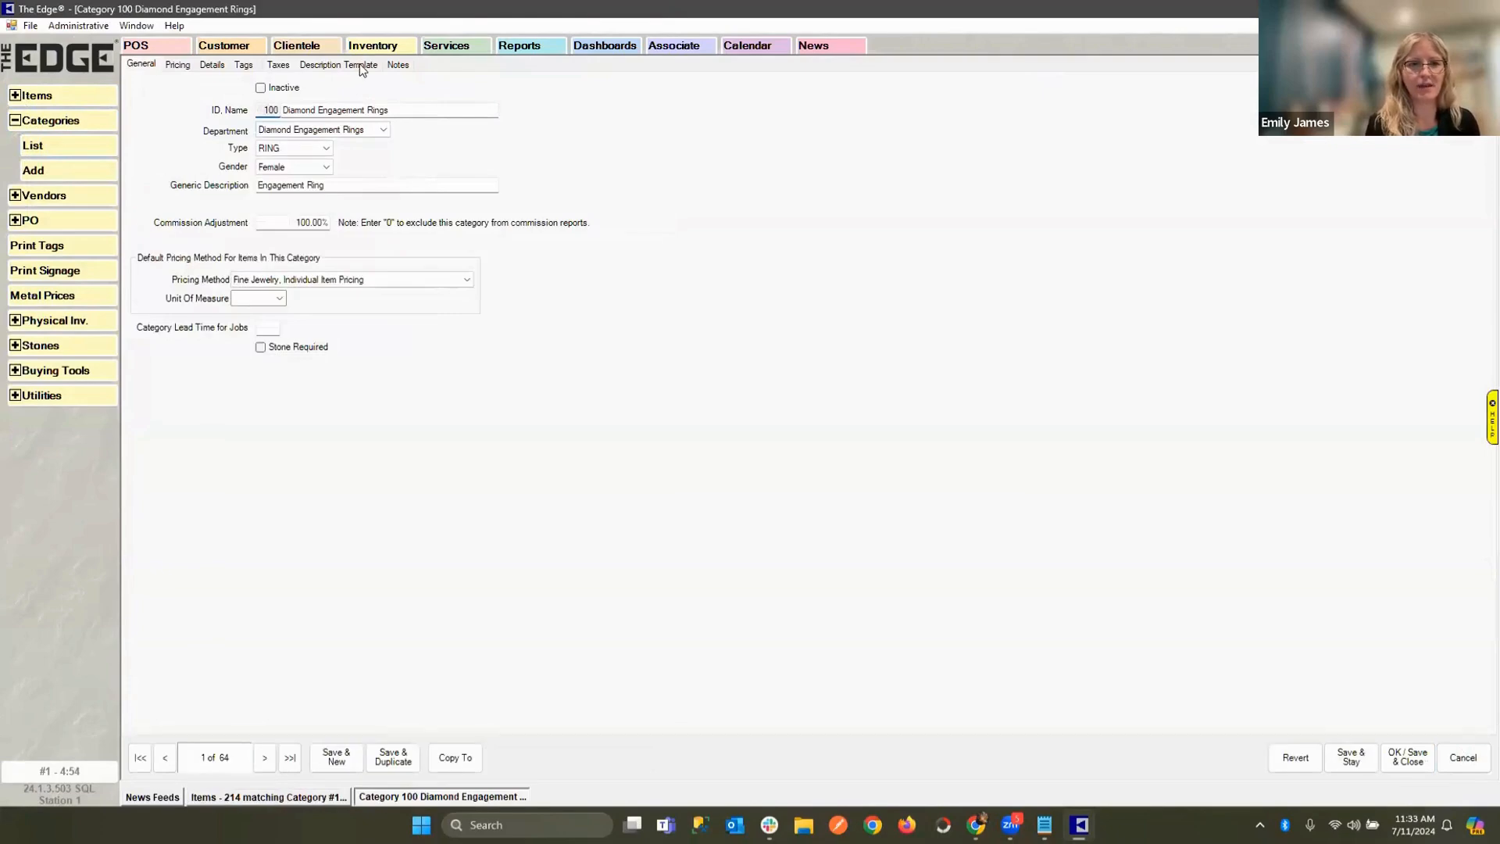
pyautogui.click(366, 67)
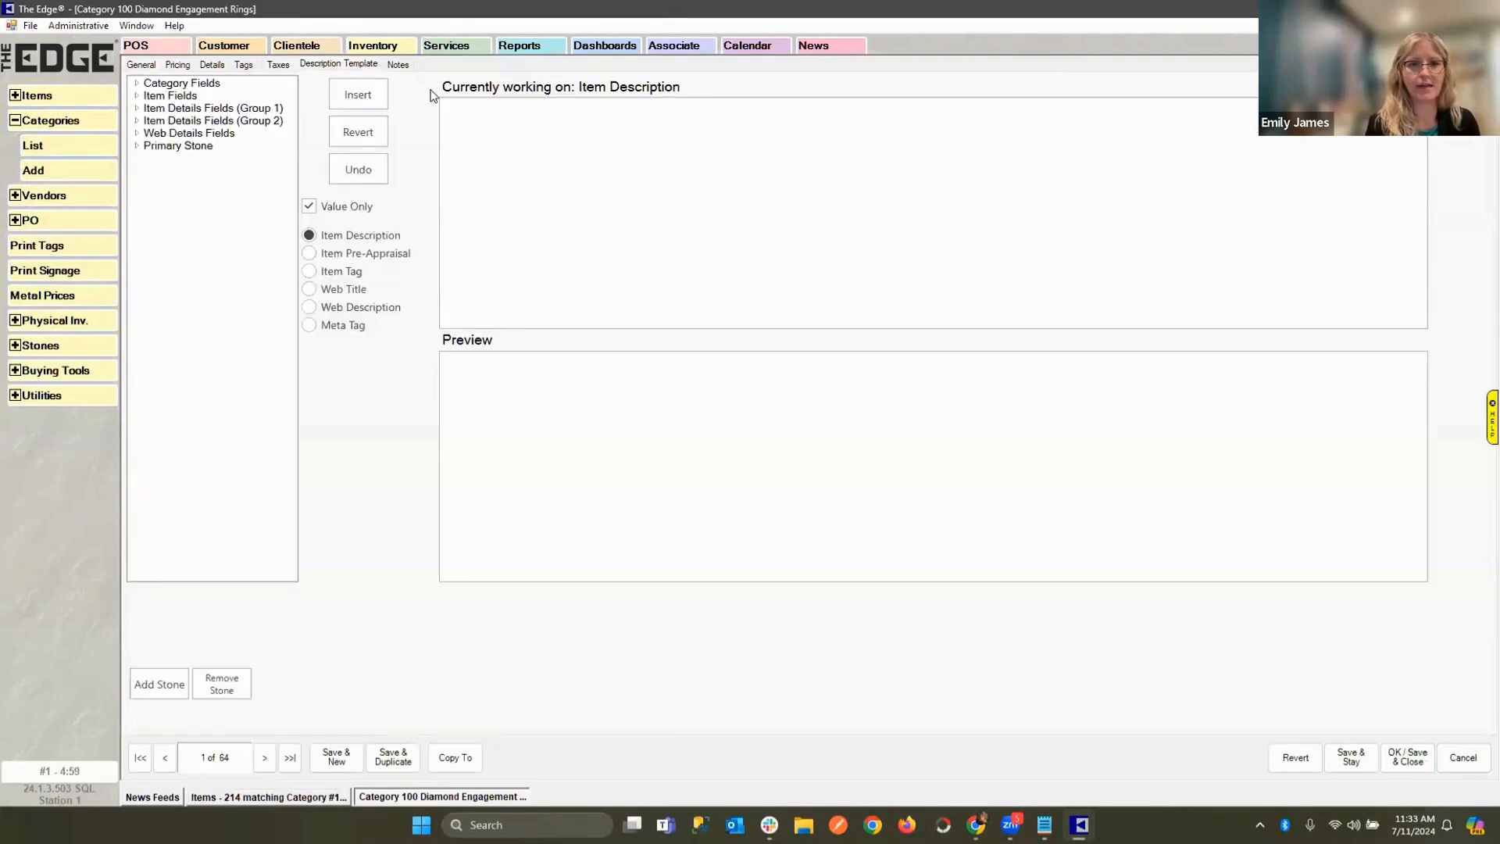
pyautogui.click(143, 65)
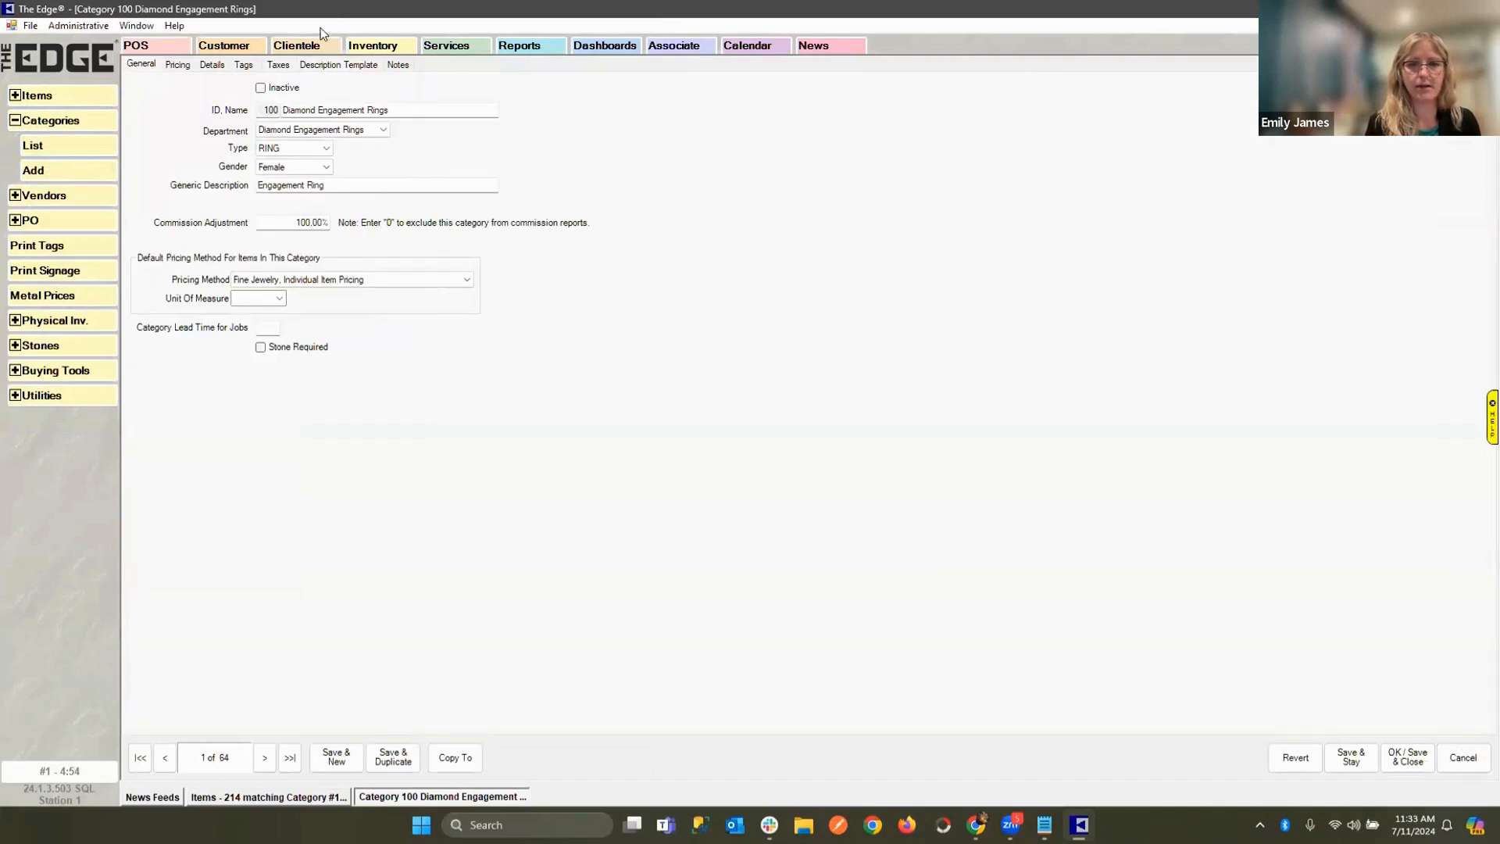
# Show the category's details and go through the Style detail's type and storage settings, accepting its existing list without Must Match List.
pyautogui.click(212, 65)
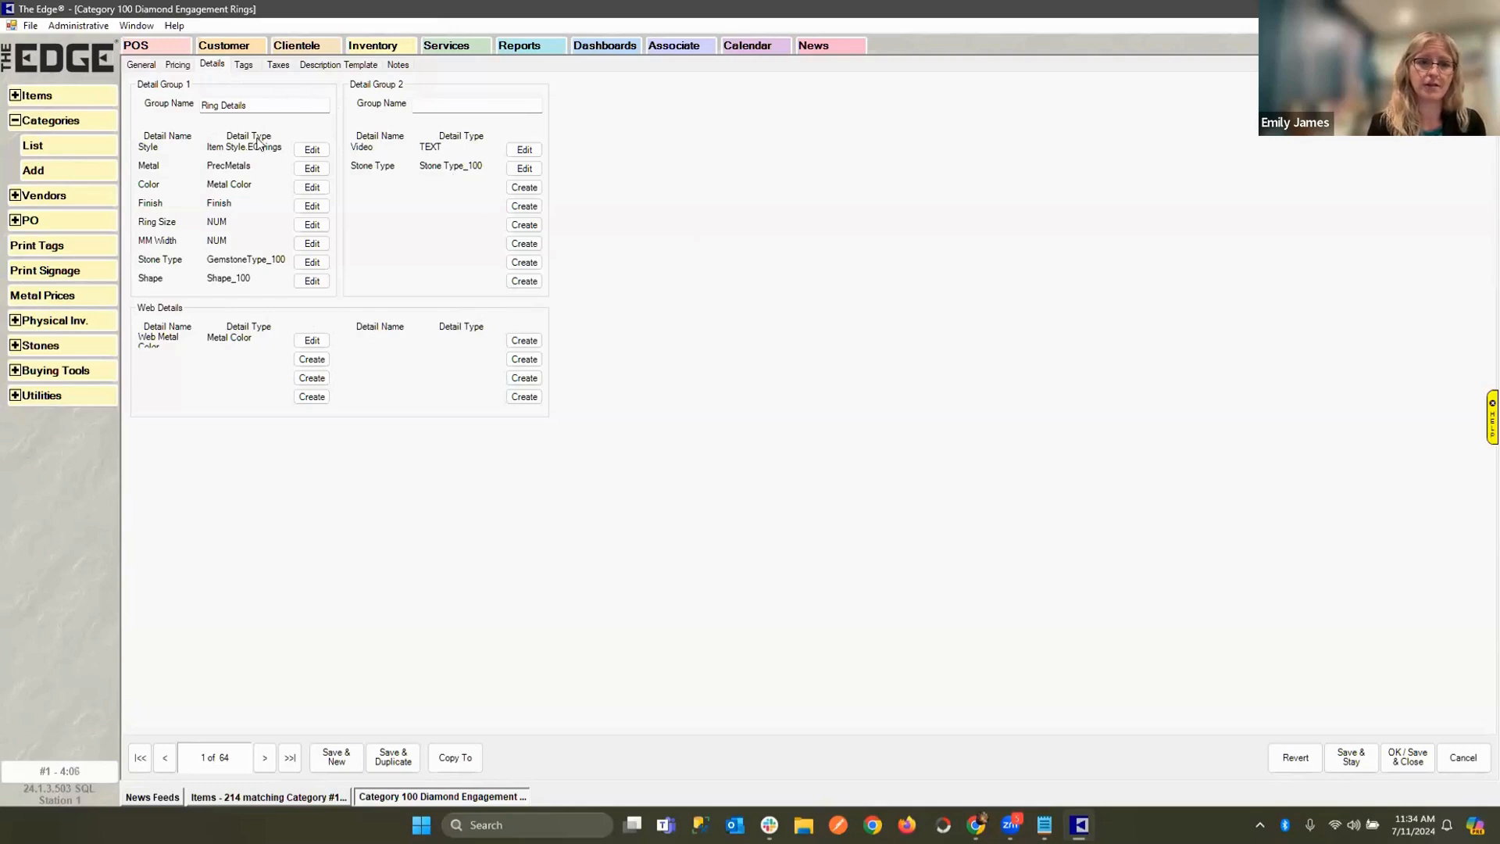
pyautogui.click(311, 150)
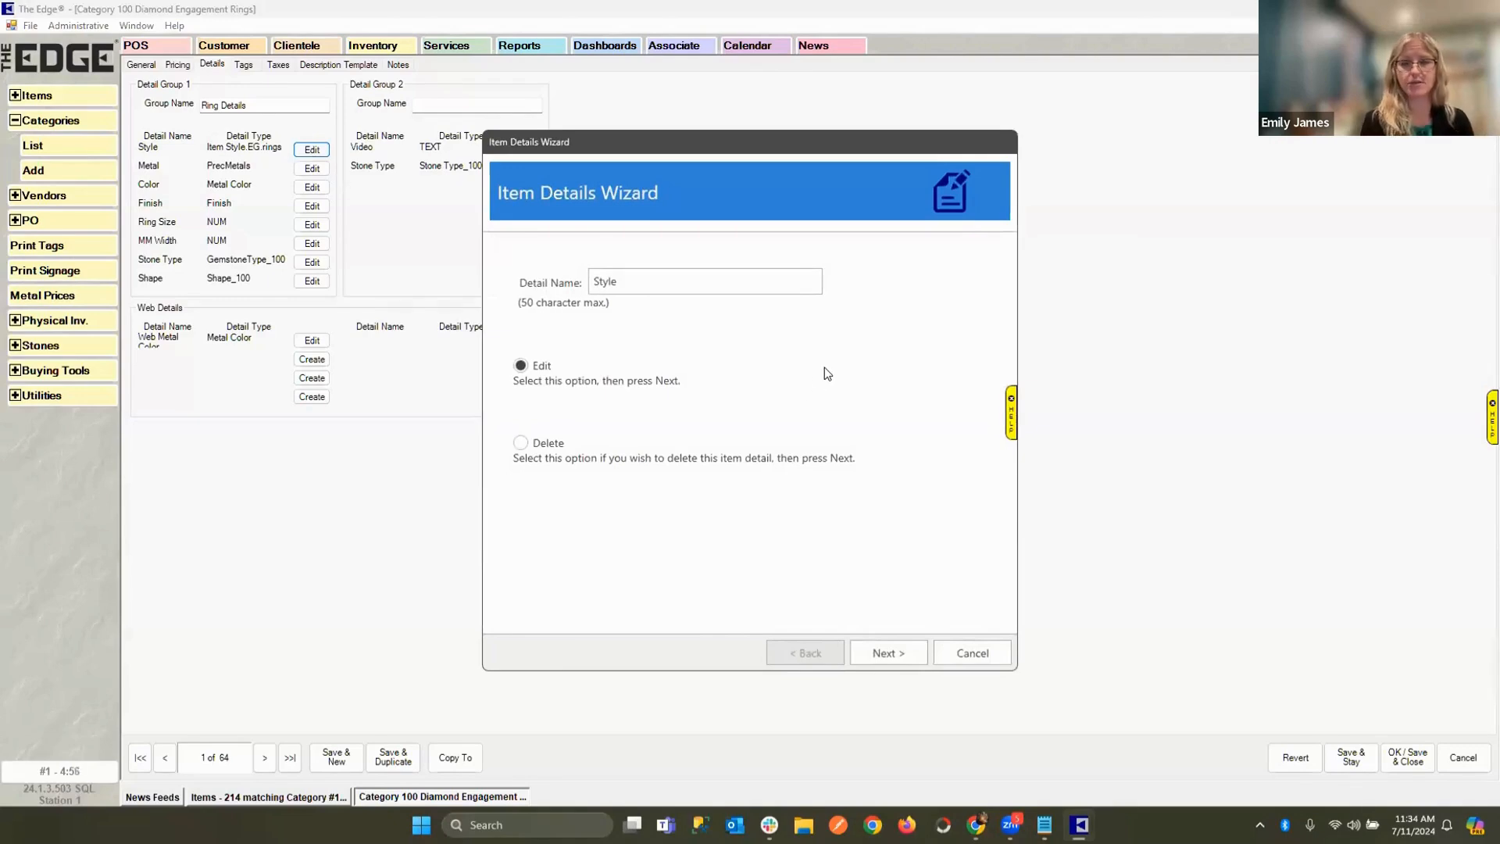
pyautogui.click(902, 652)
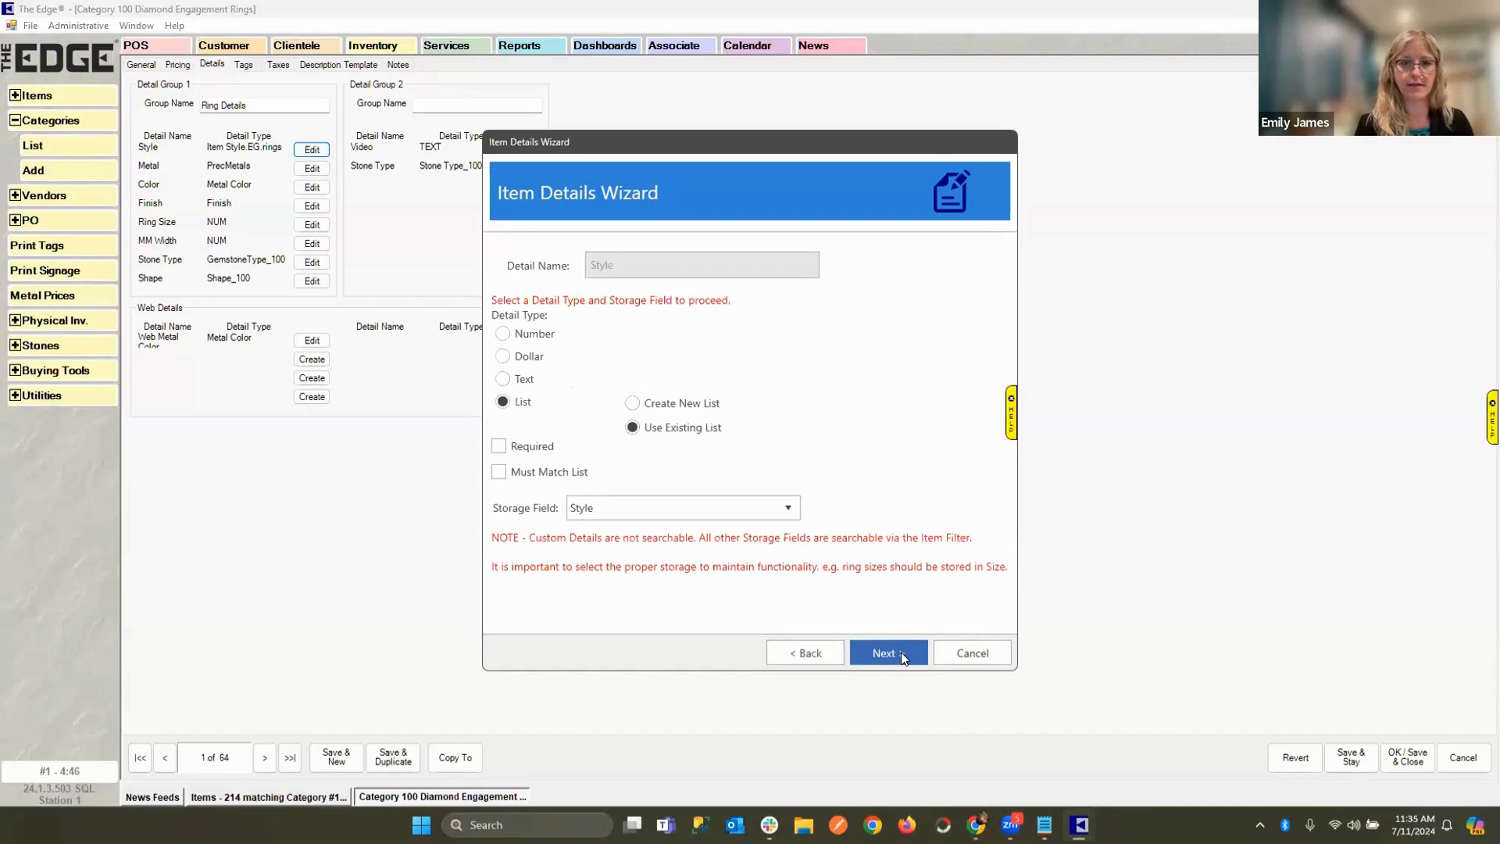
pyautogui.click(902, 652)
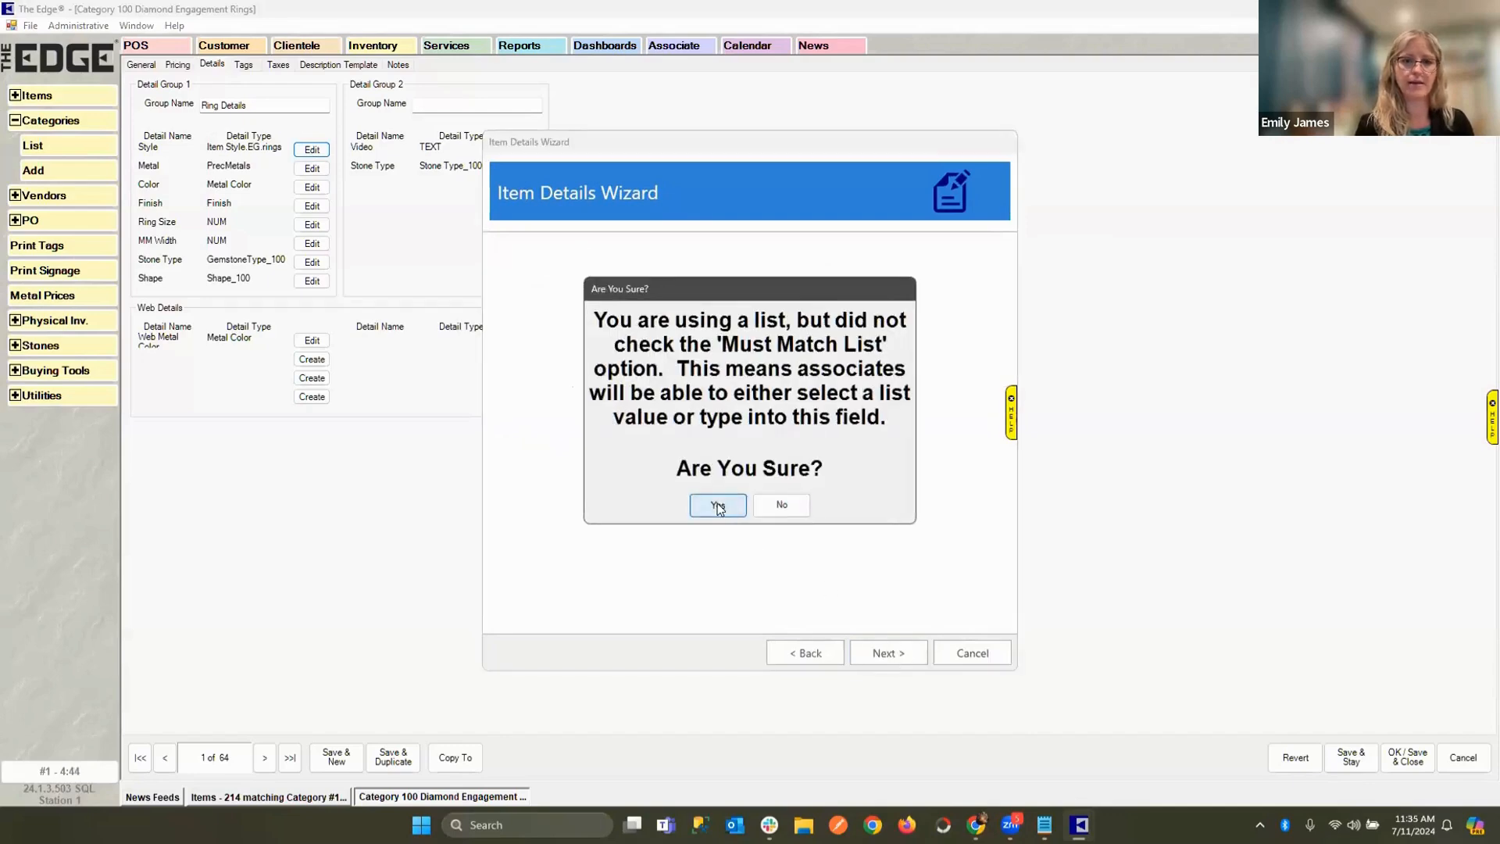
pyautogui.click(718, 505)
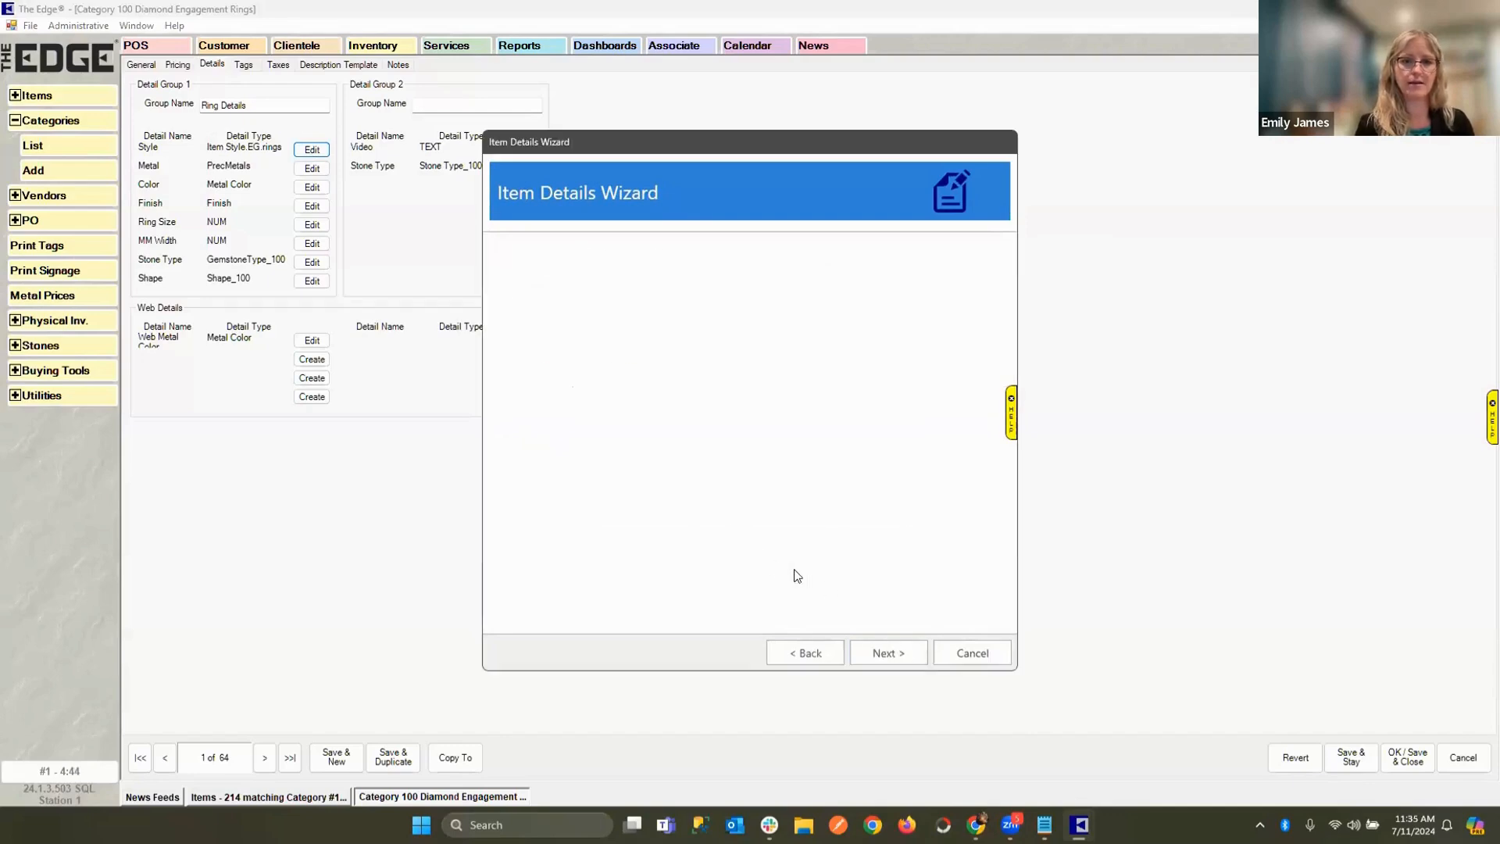
# Review the style values in the Item Style.EG.rings list, save the Style detail and finish the wizard.
pyautogui.click(888, 653)
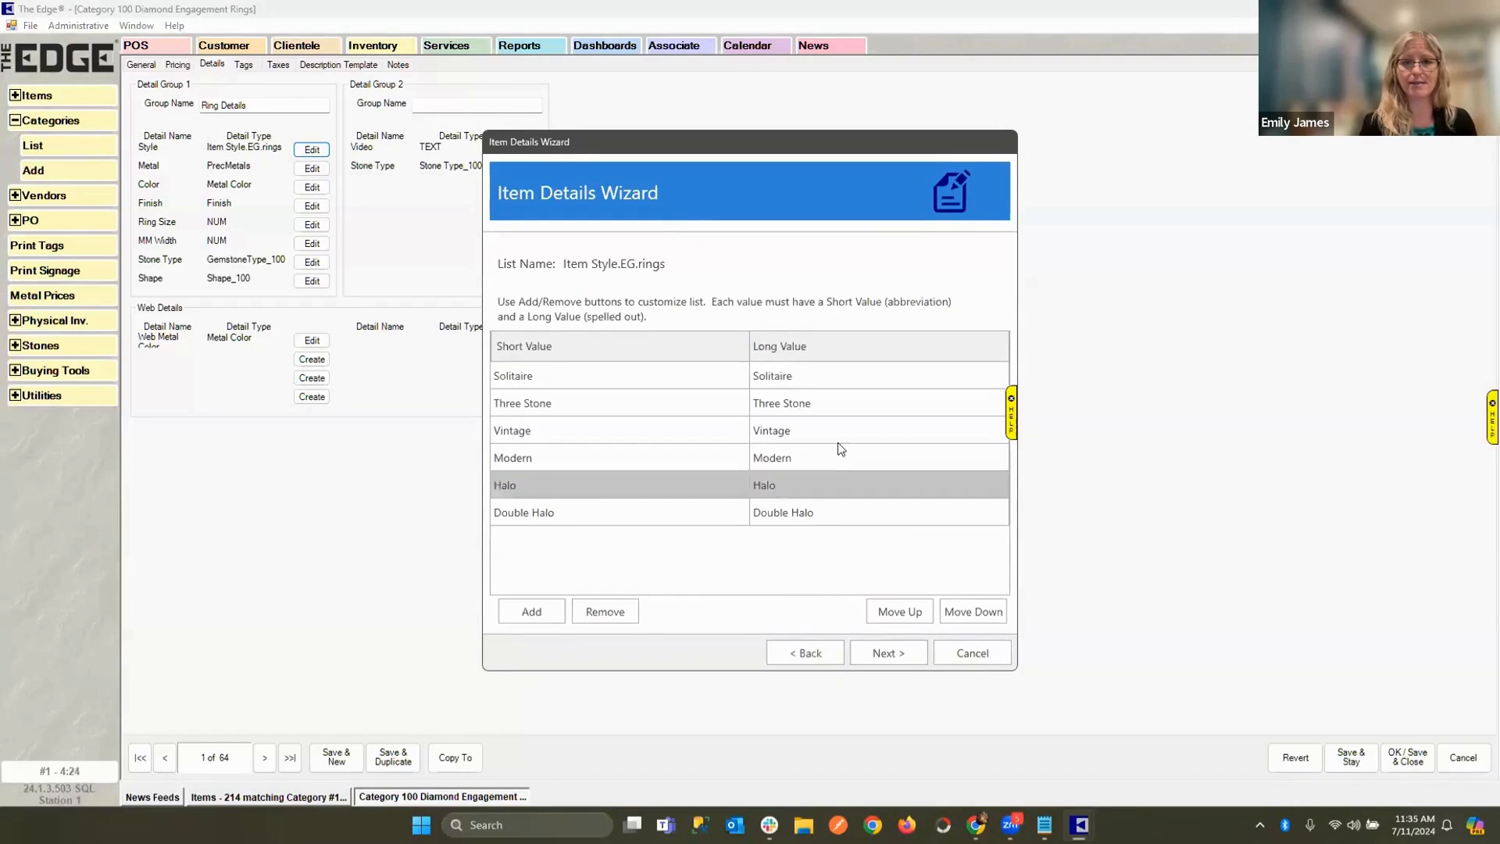
pyautogui.click(838, 378)
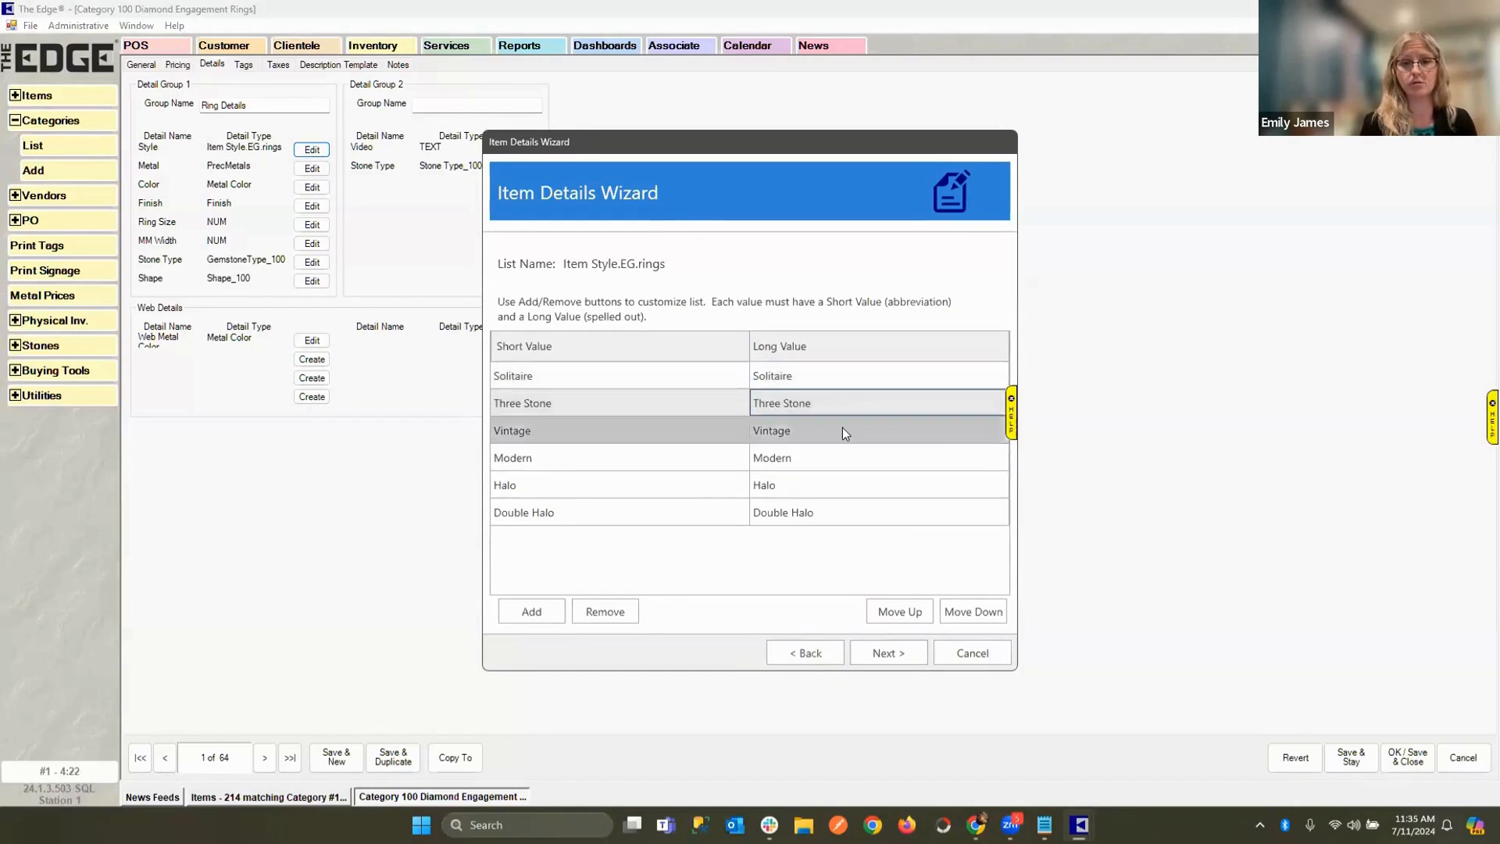
pyautogui.click(854, 484)
pyautogui.click(869, 513)
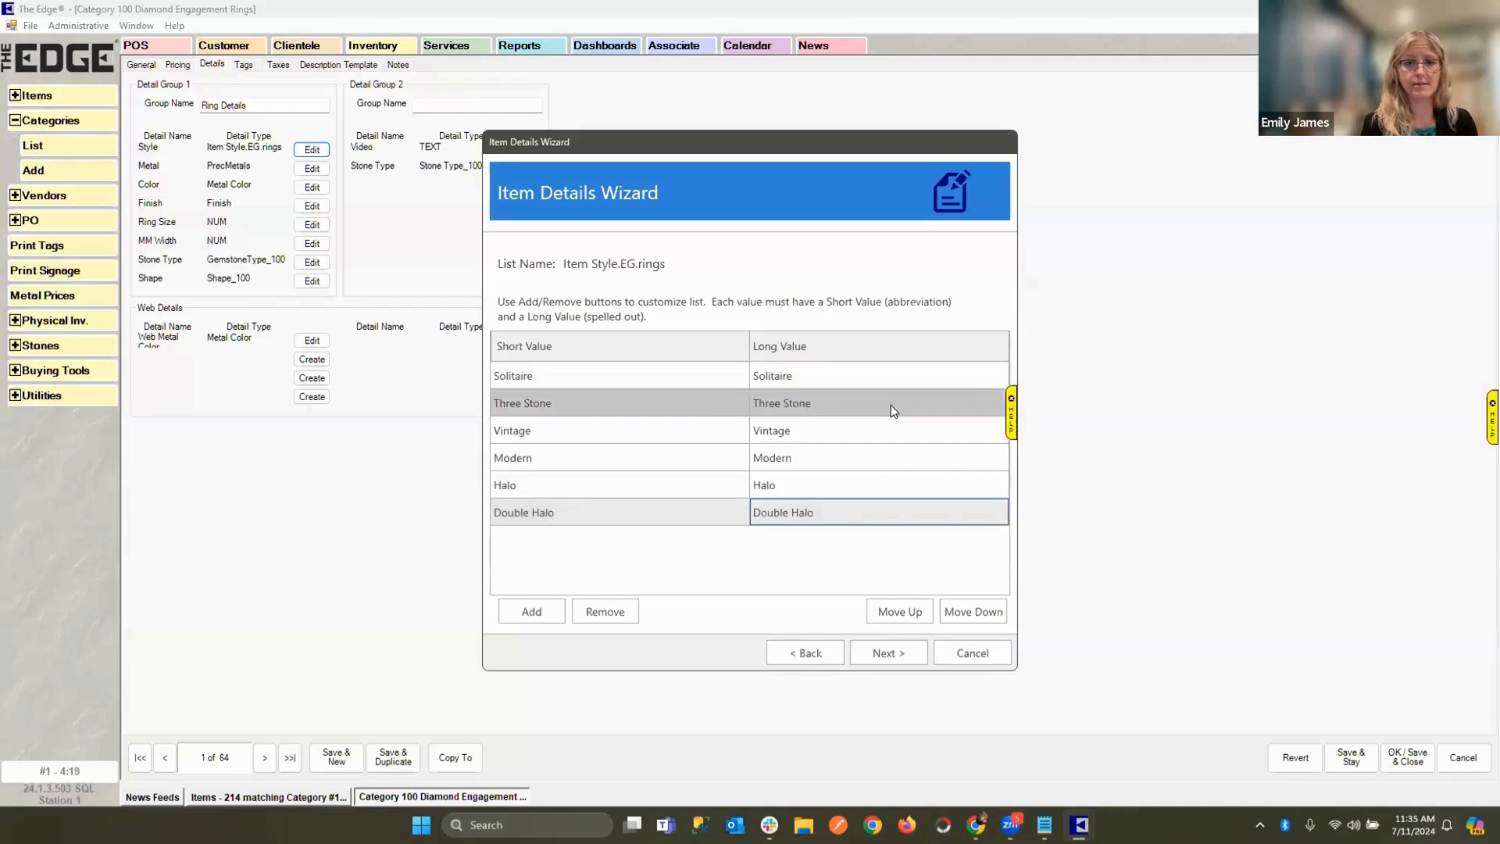
pyautogui.click(891, 651)
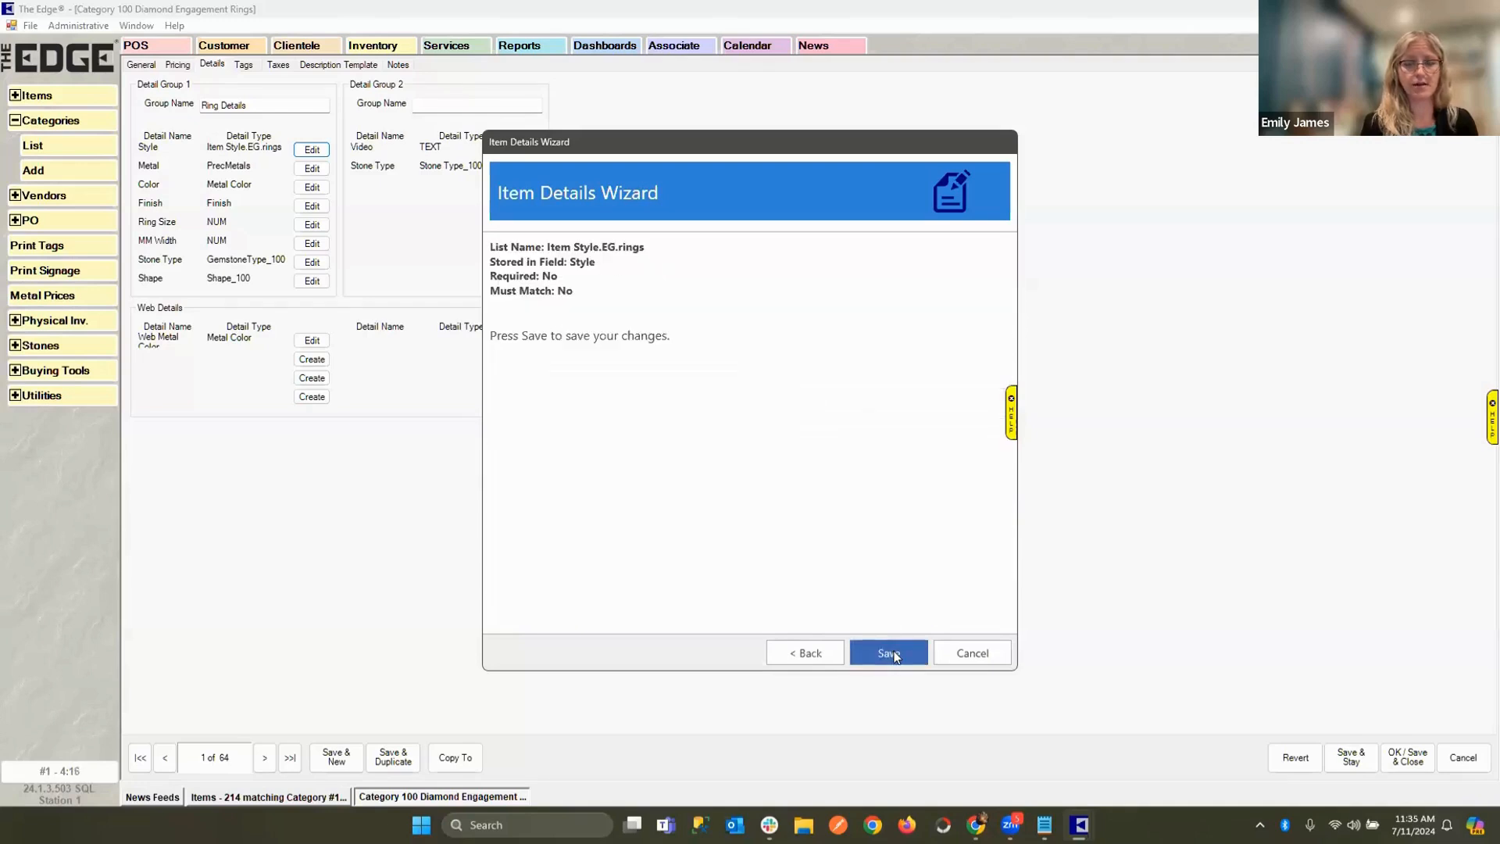
pyautogui.click(890, 652)
pyautogui.click(973, 653)
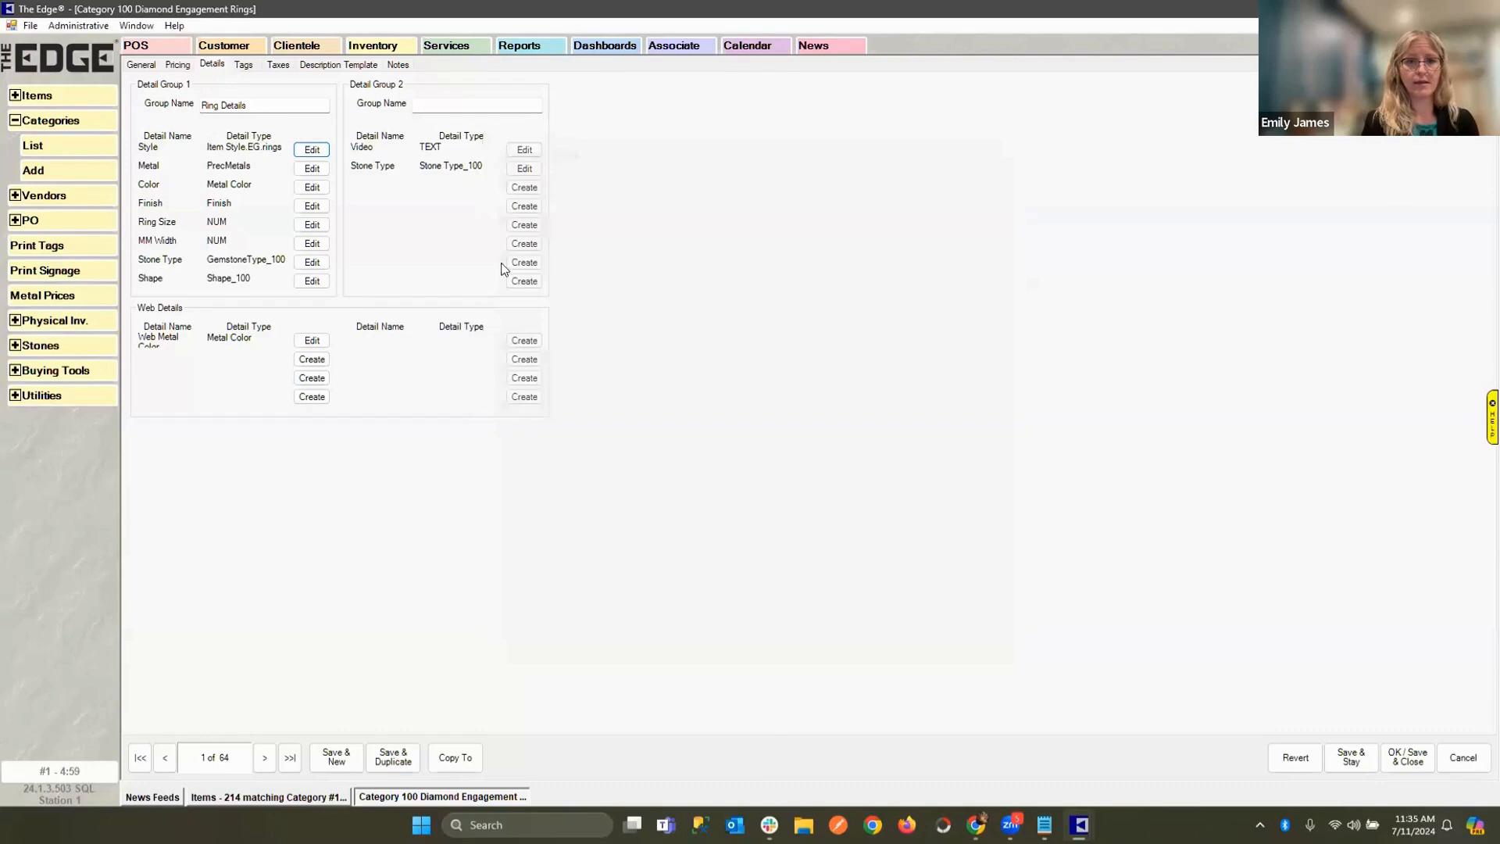
# Go through the Metal detail's settings and PrecMetals list values, allowing entries outside the list, and save the detail.
pyautogui.click(317, 169)
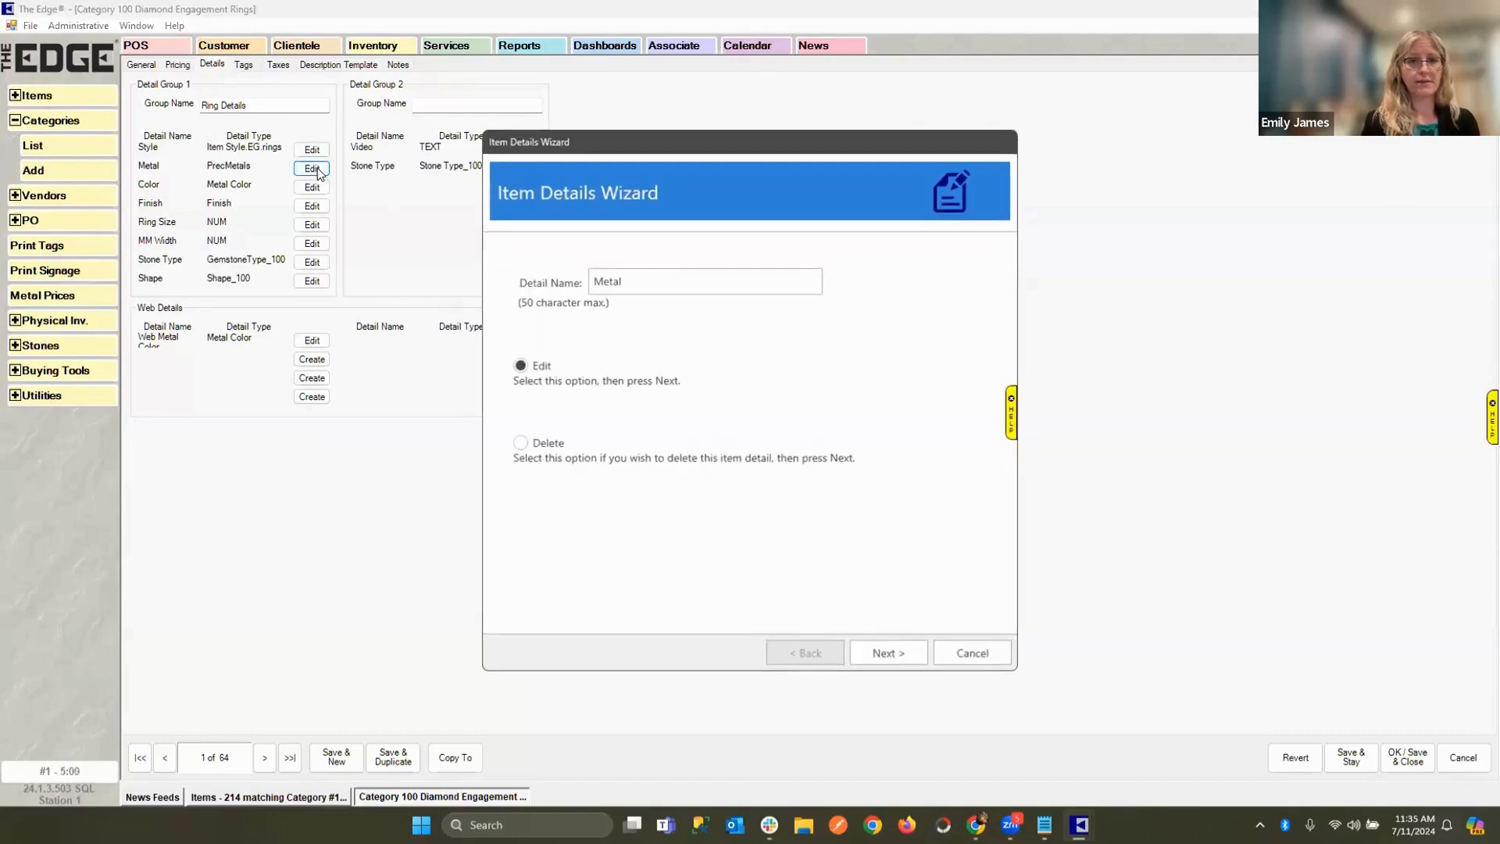
pyautogui.click(901, 652)
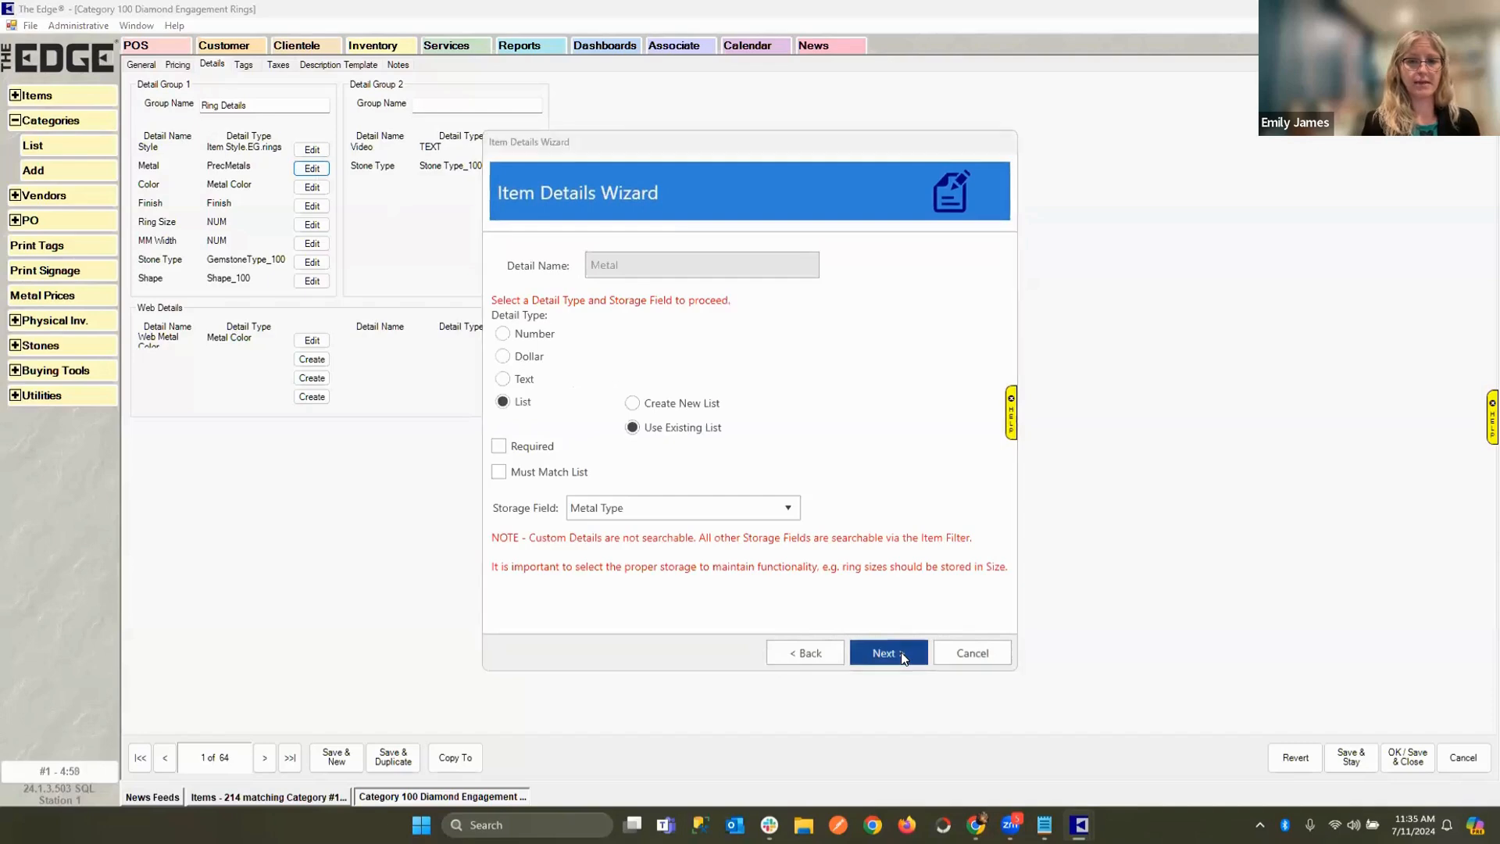
pyautogui.click(901, 652)
pyautogui.click(733, 508)
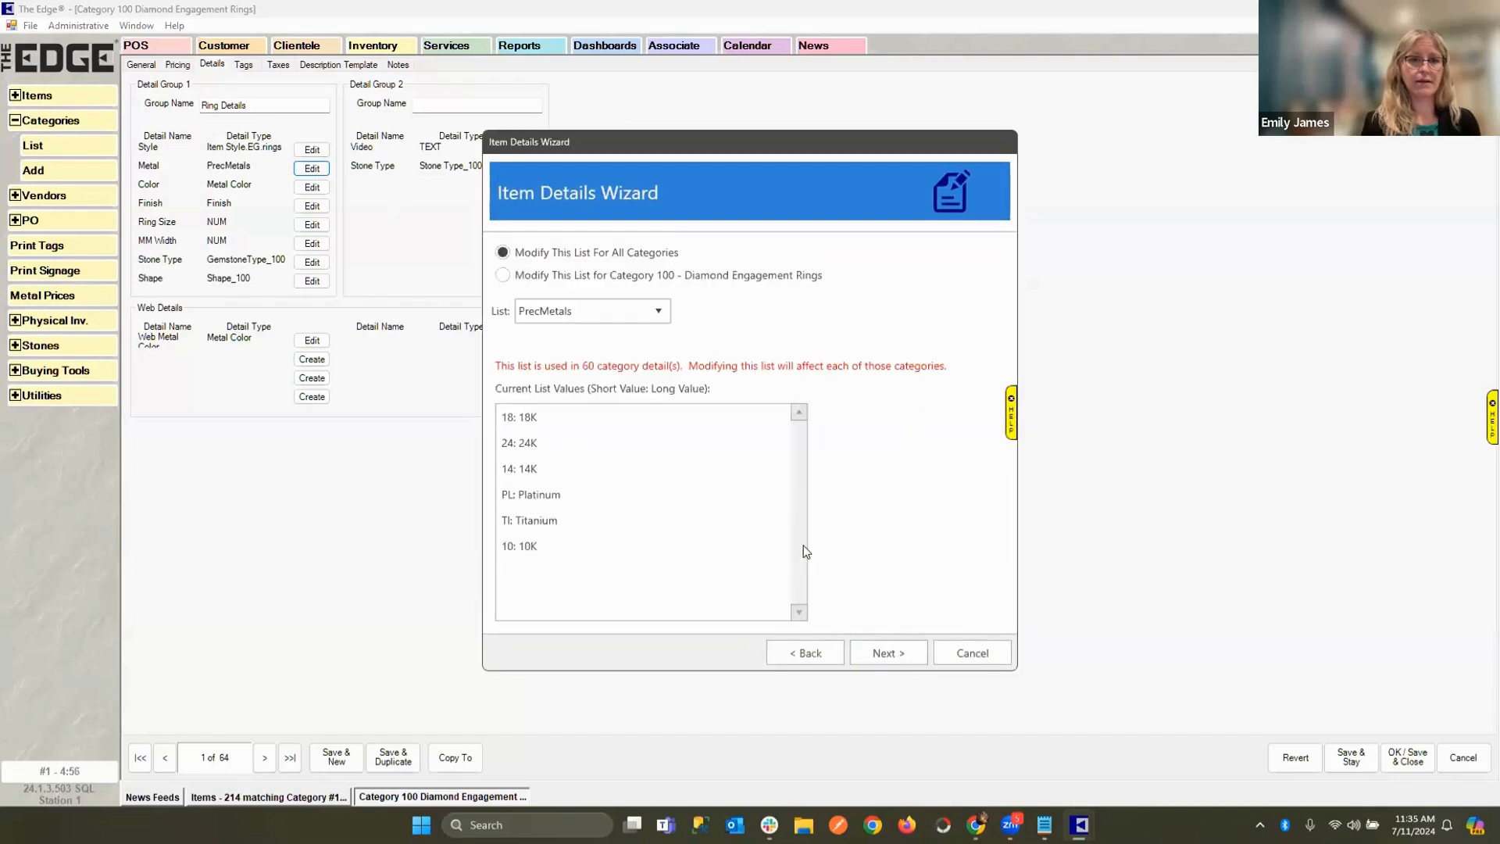
pyautogui.click(886, 651)
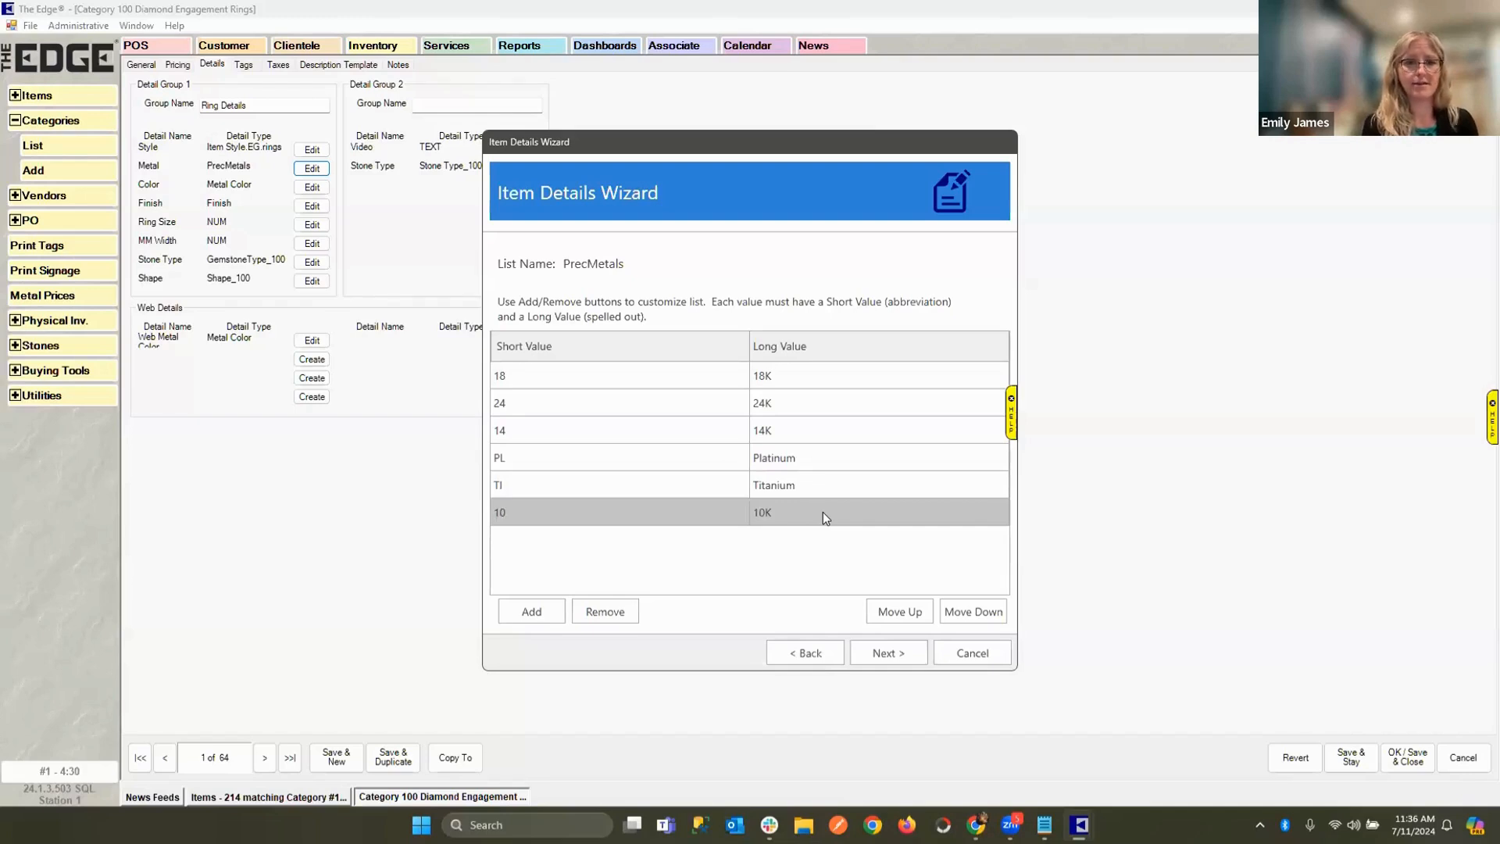
pyautogui.click(891, 653)
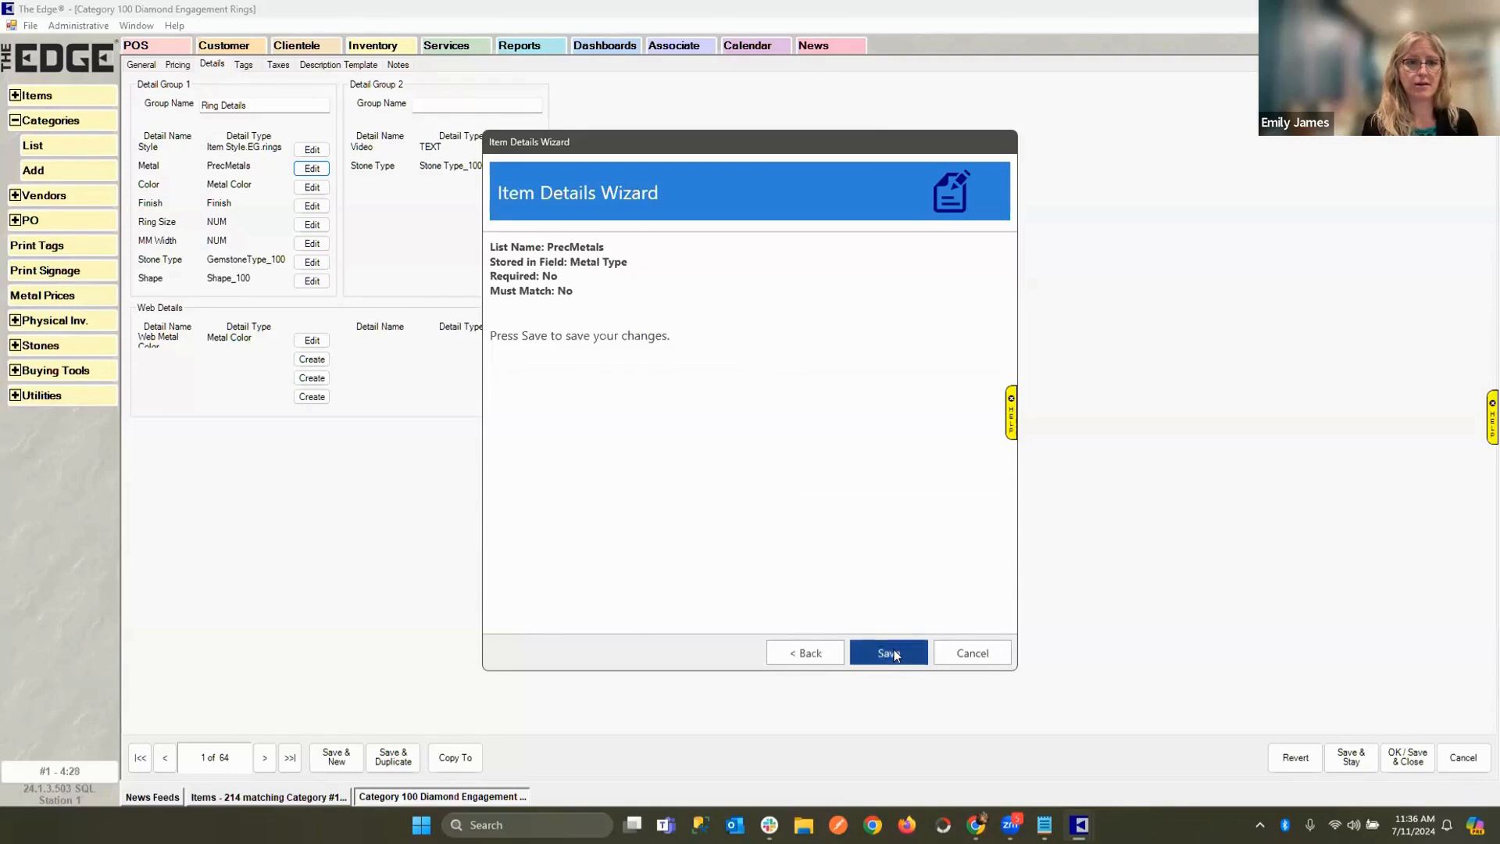
pyautogui.click(894, 657)
pyautogui.click(947, 655)
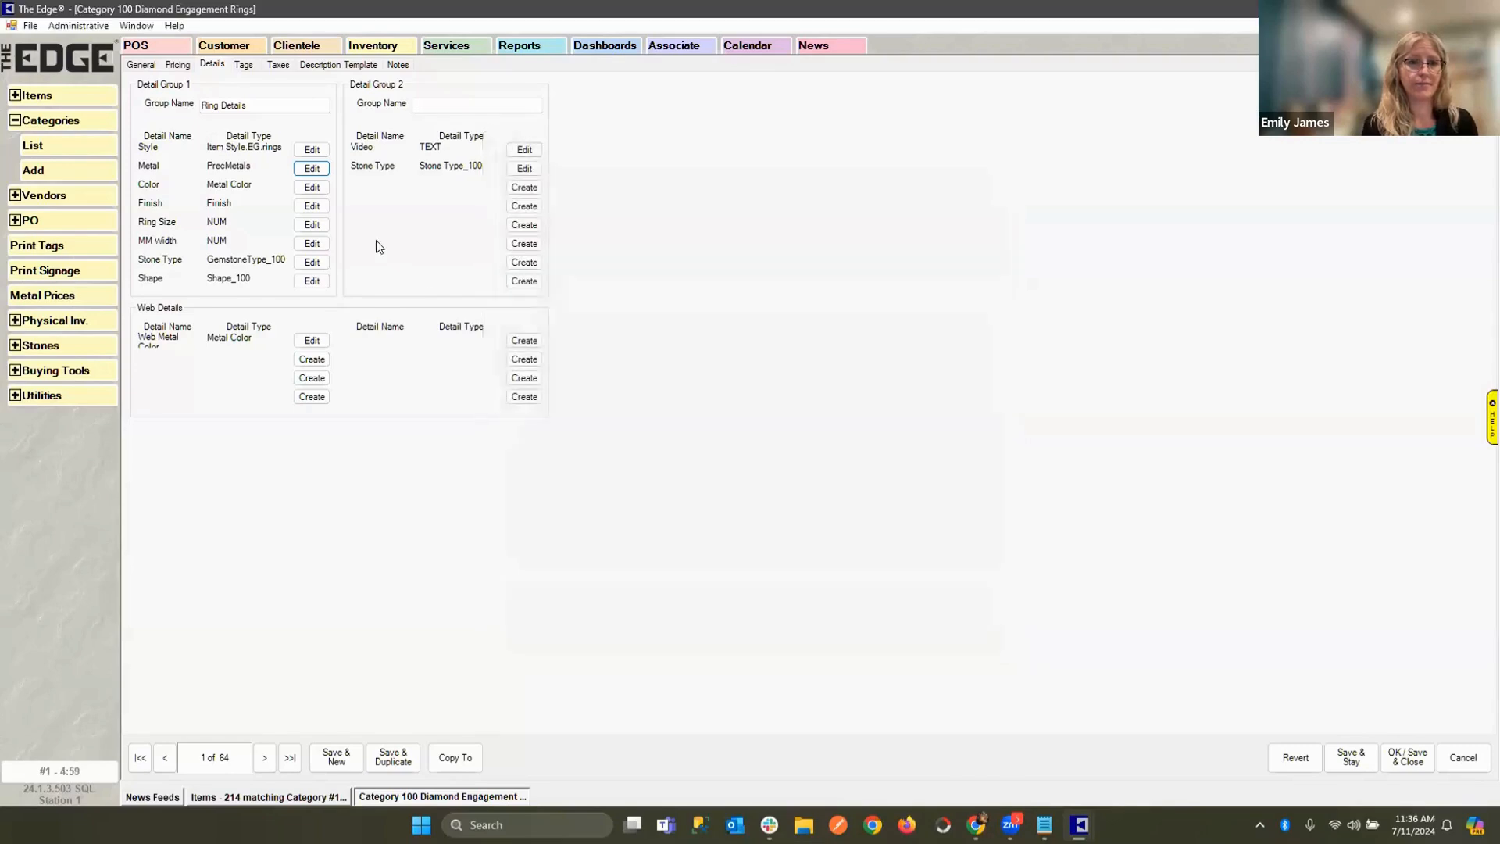
# Open the Color detail's Metal Color list values for editing, accepting the existing list without Must Match List.
pyautogui.click(312, 188)
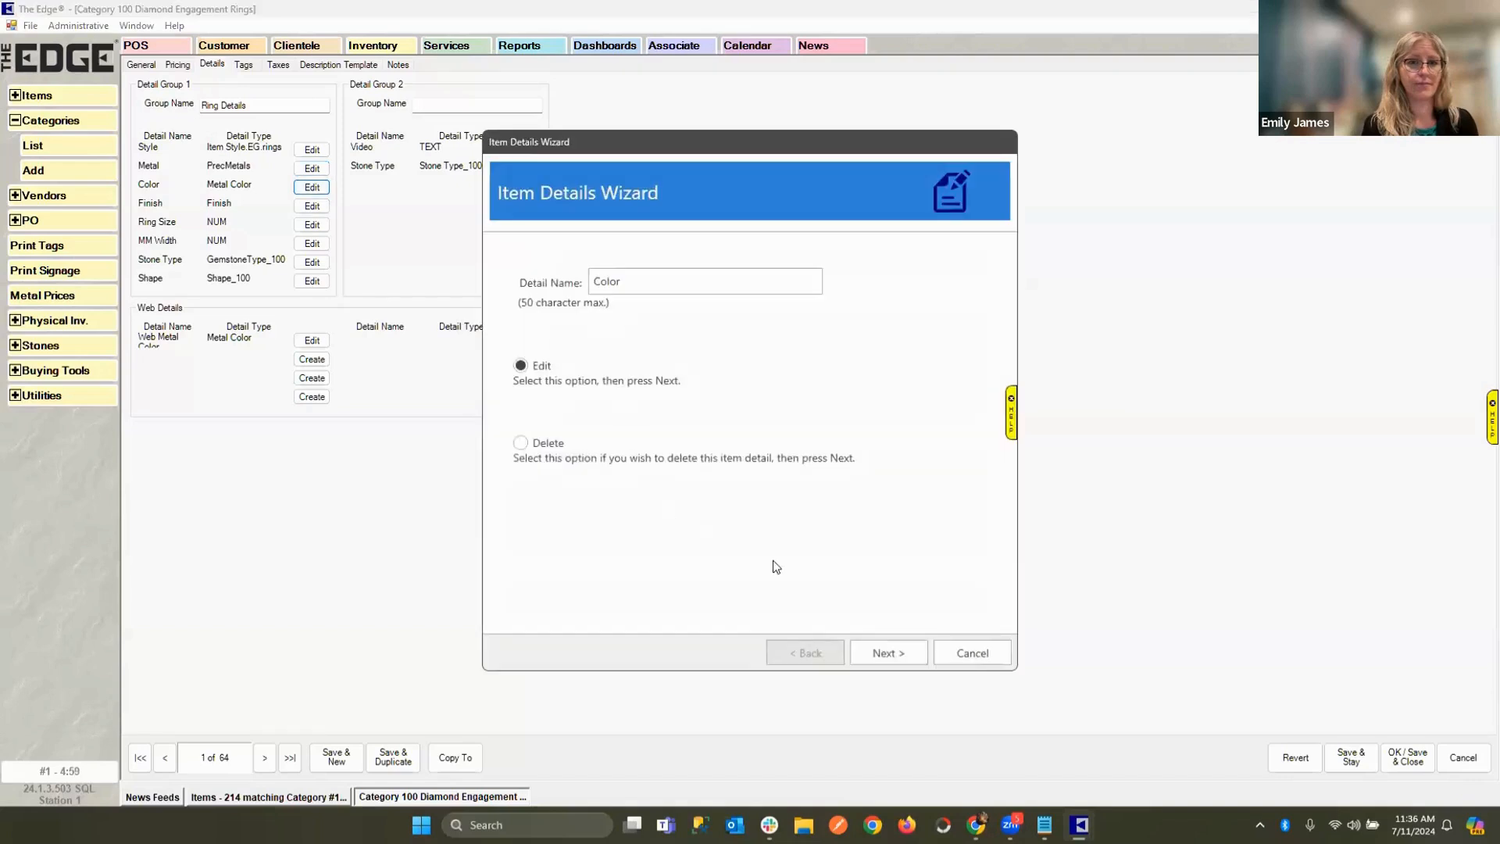
pyautogui.click(912, 652)
pyautogui.click(907, 653)
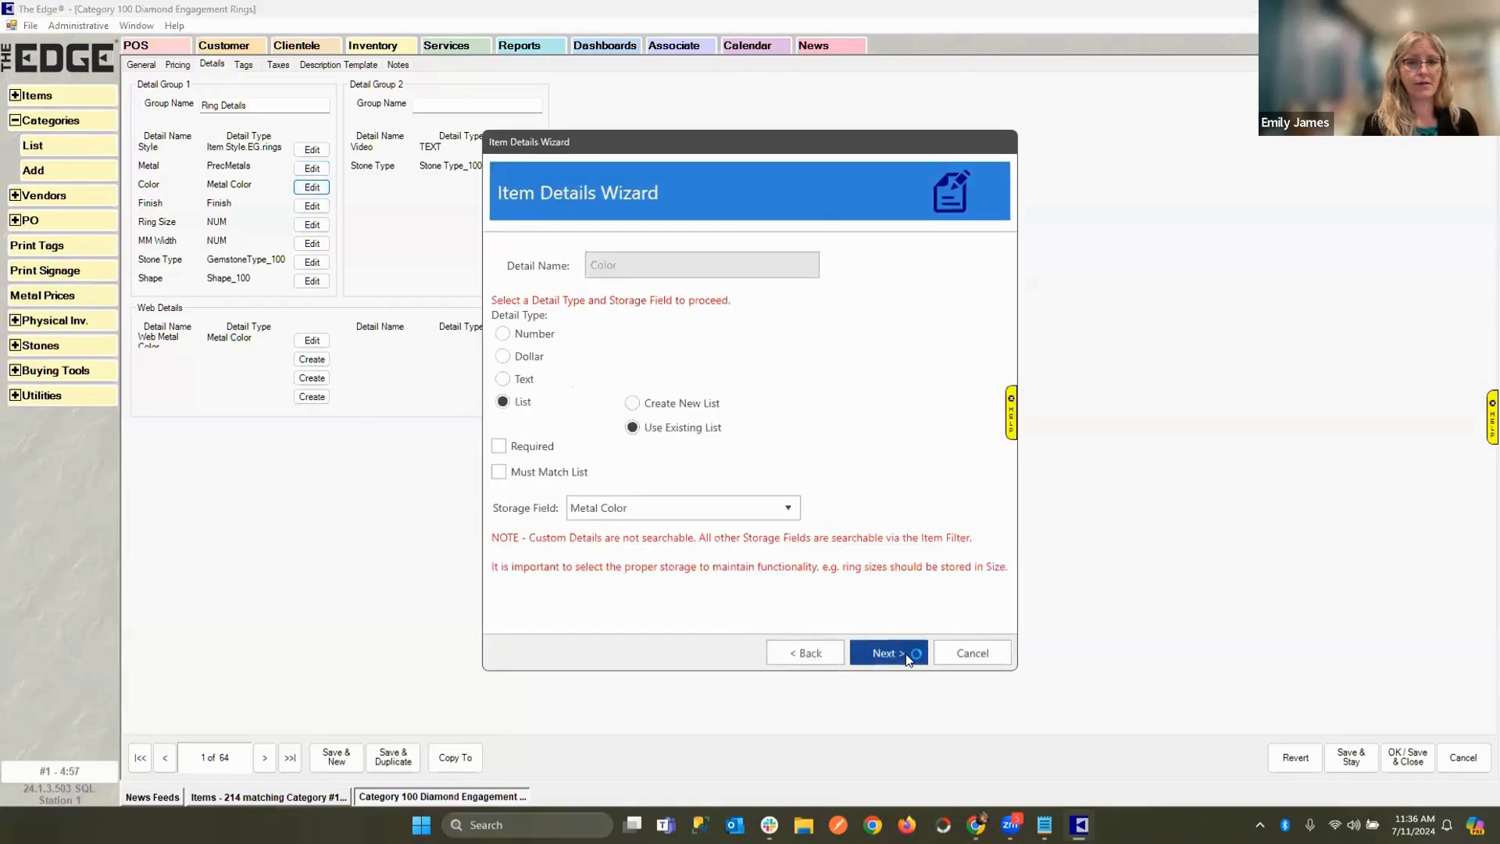
pyautogui.click(718, 506)
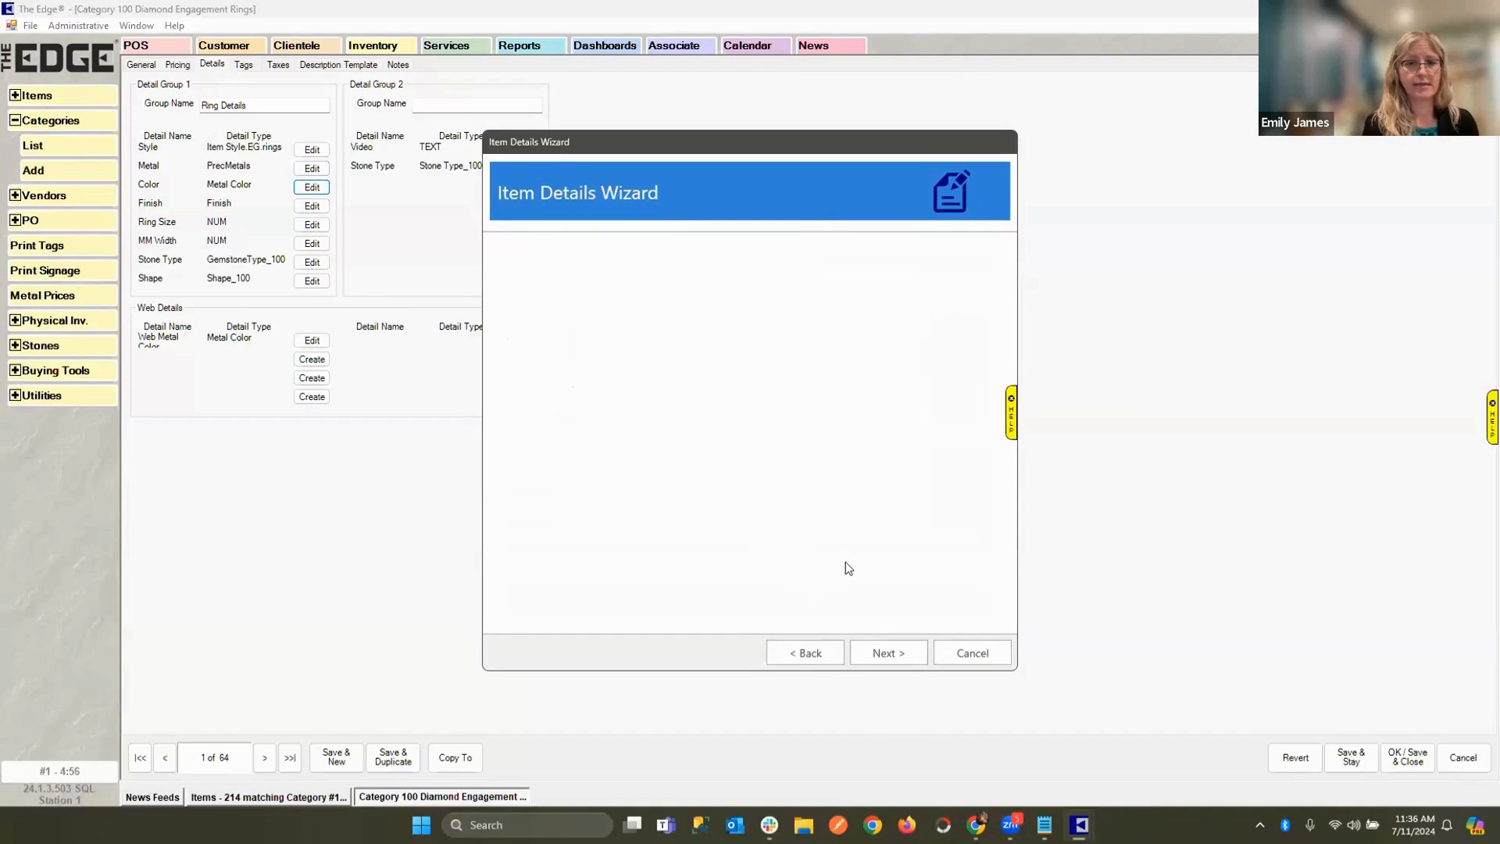
pyautogui.click(893, 659)
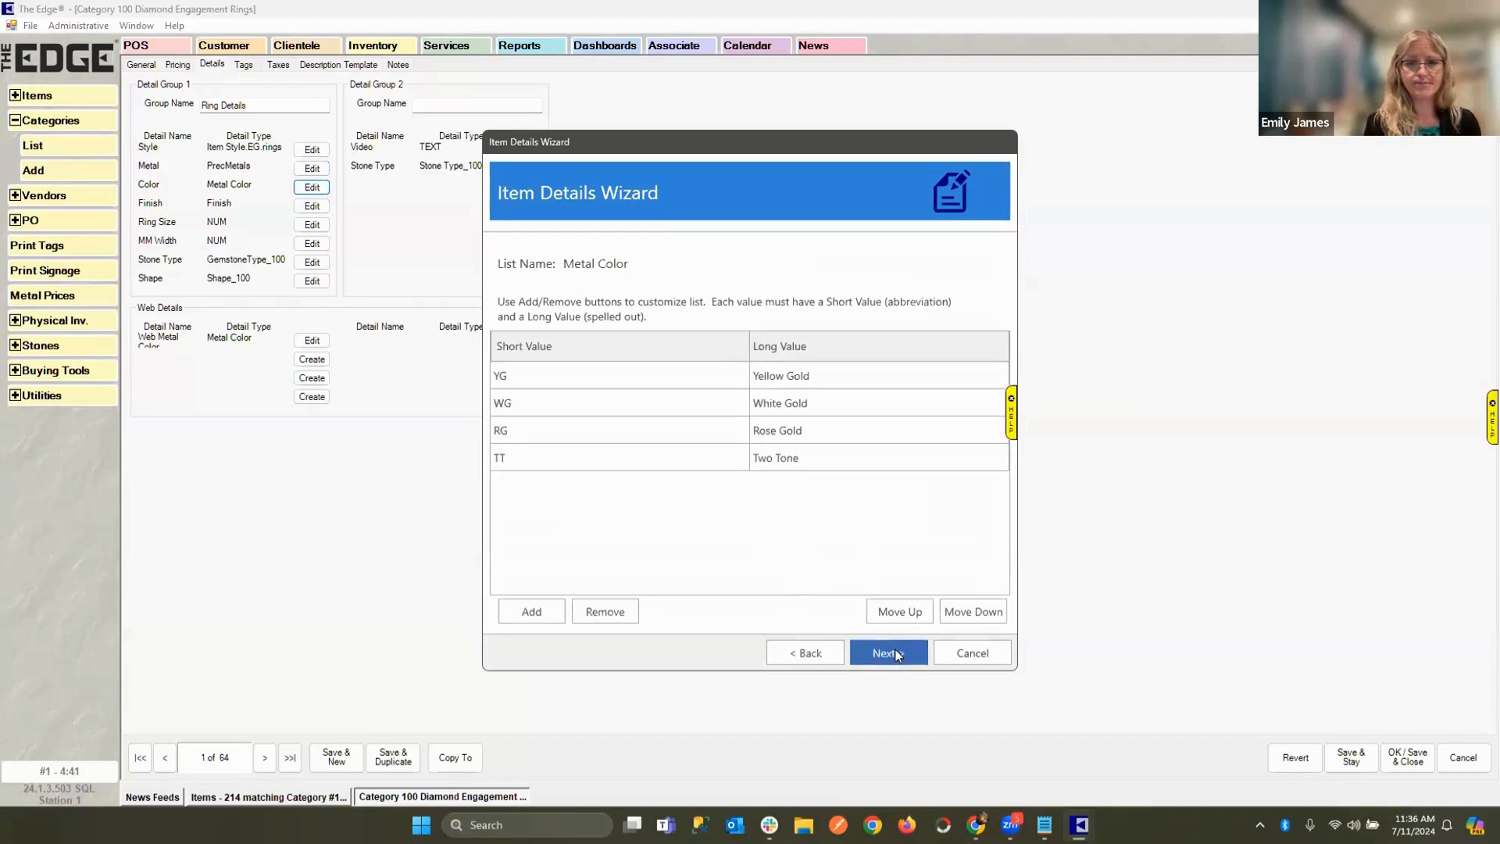
# Add a Metal Color list entry with short value 3T and long value Tri Tone, then save the Color detail.
pyautogui.click(531, 614)
pyautogui.click(501, 488)
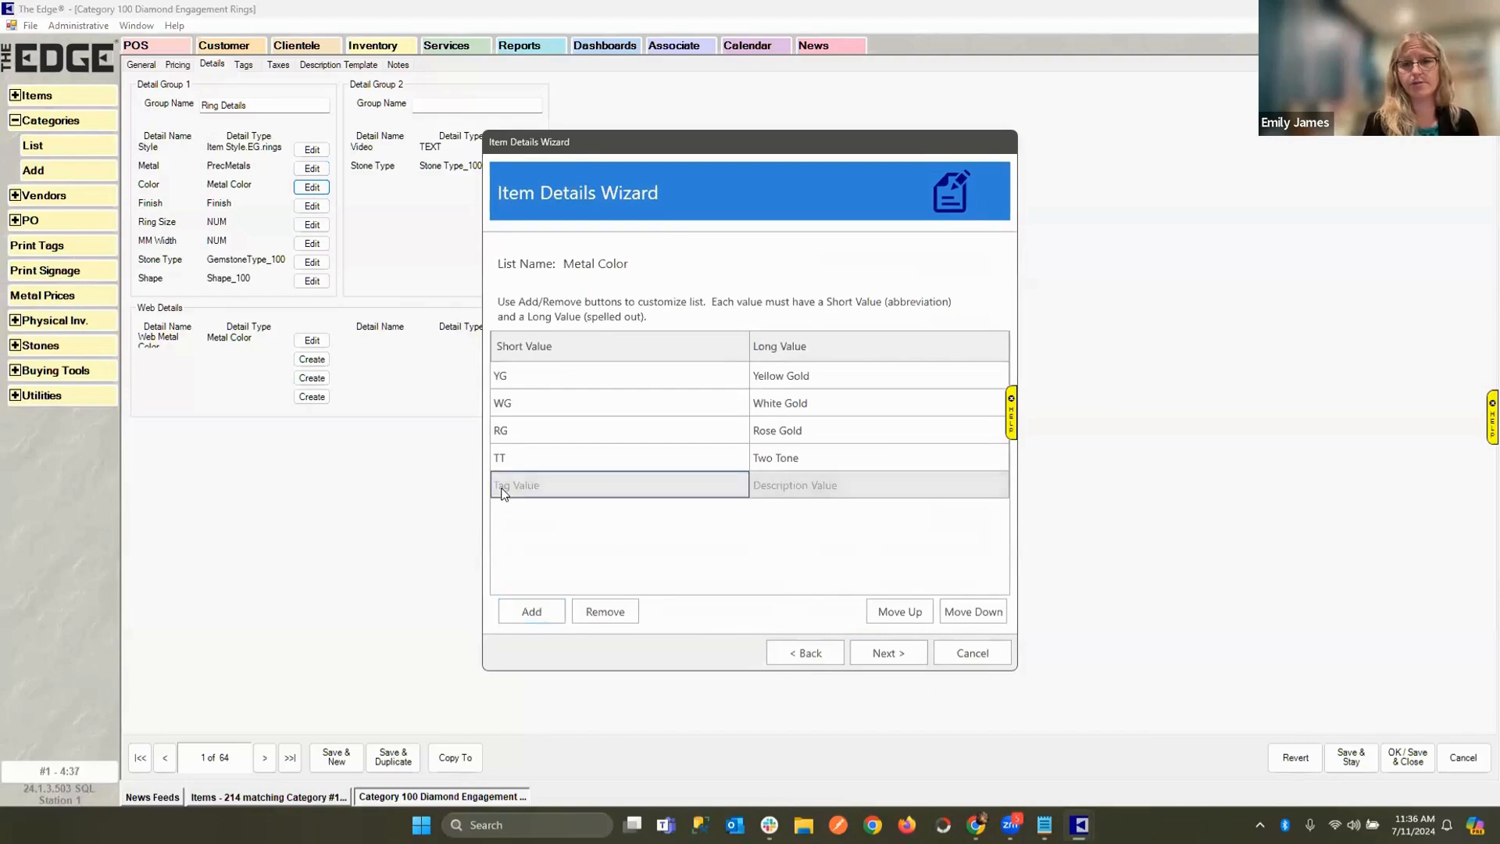
pyautogui.write('3T')
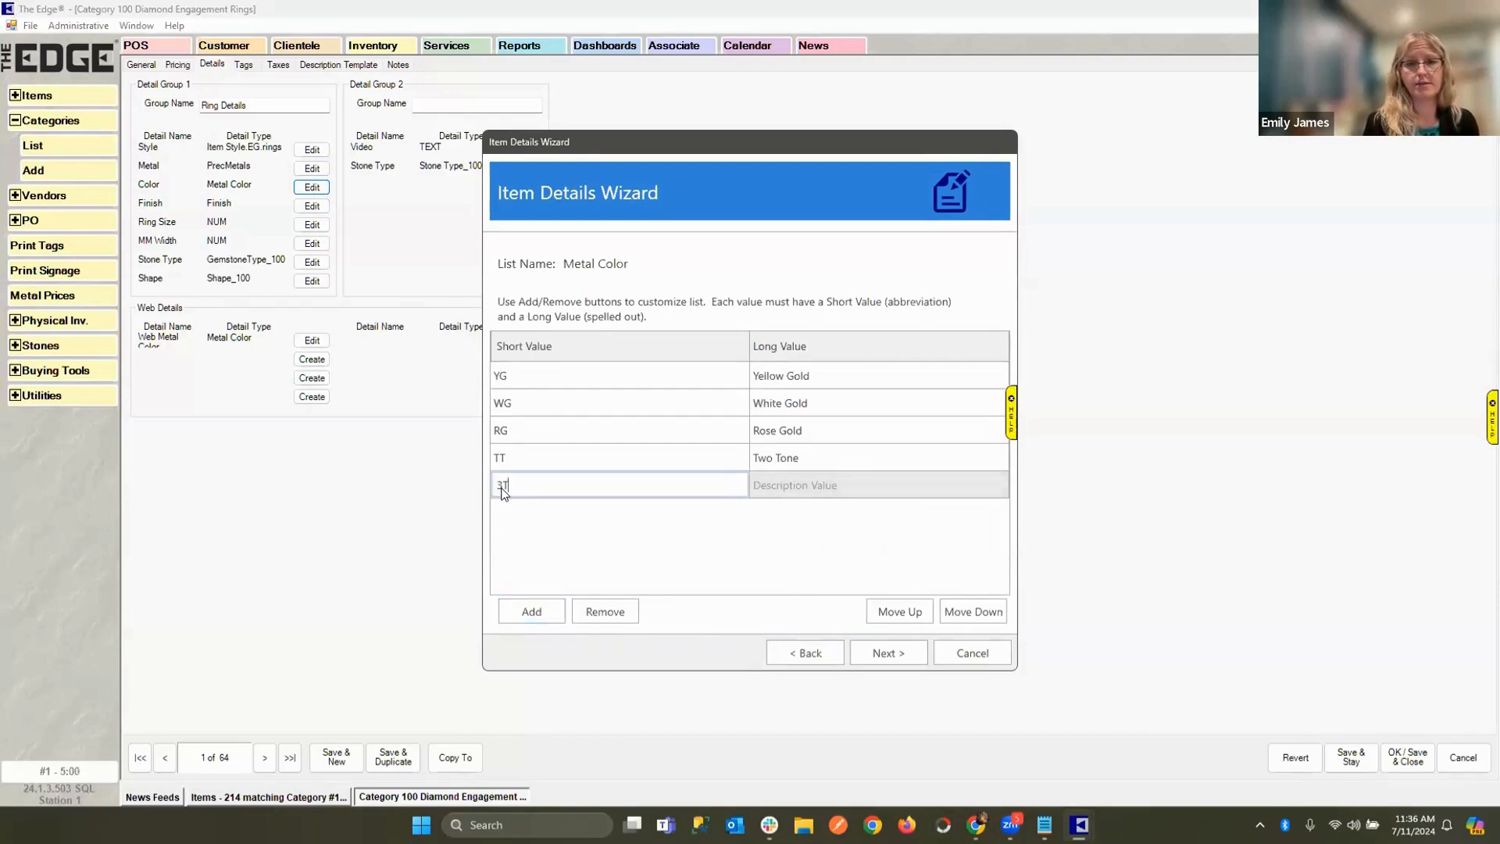
pyautogui.press('Tab')
pyautogui.write('Tri ')
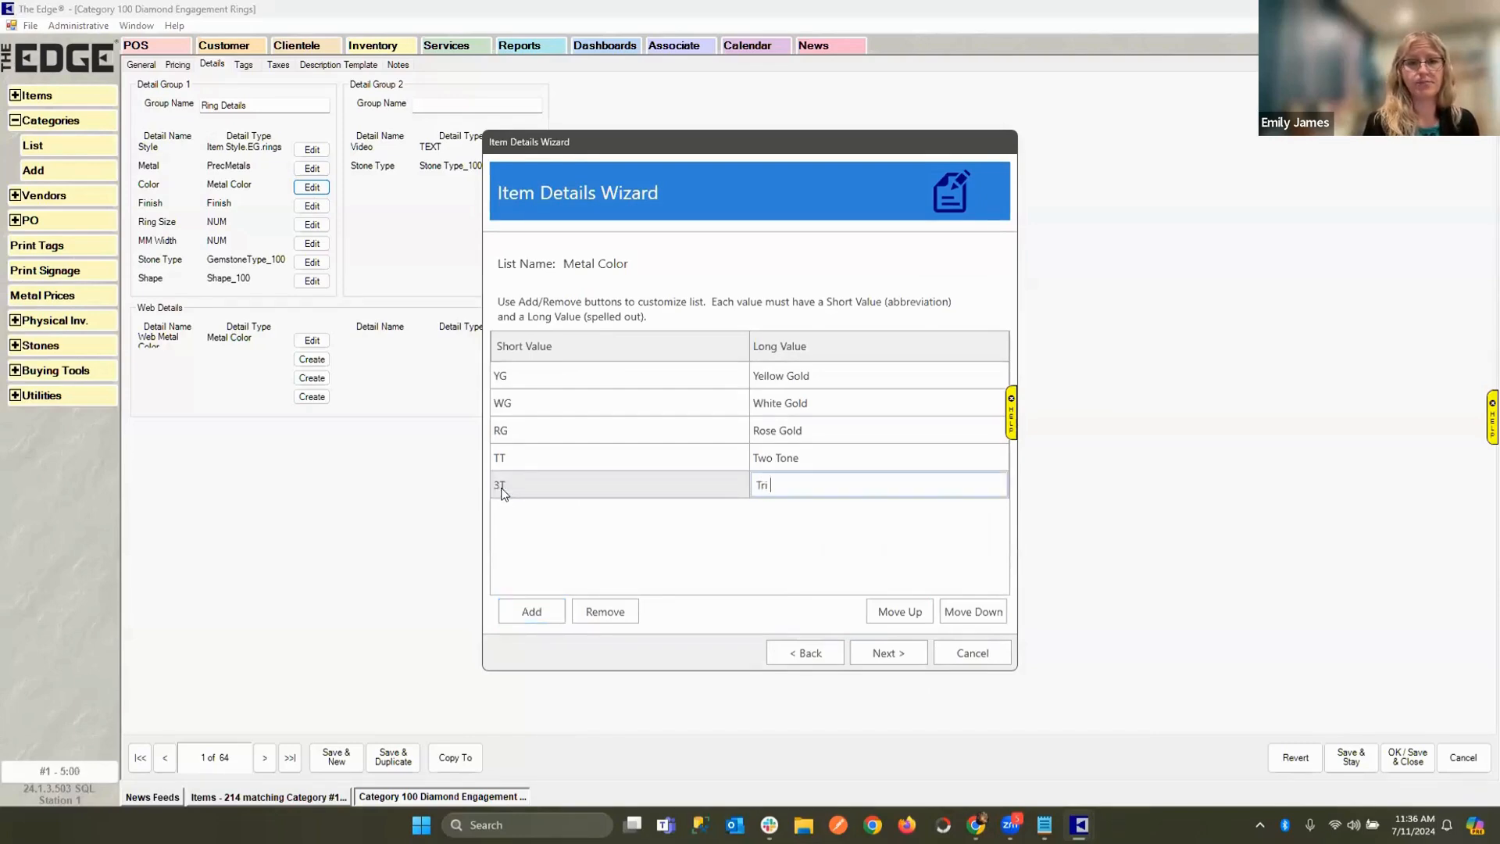
pyautogui.write('Tone')
pyautogui.click(891, 652)
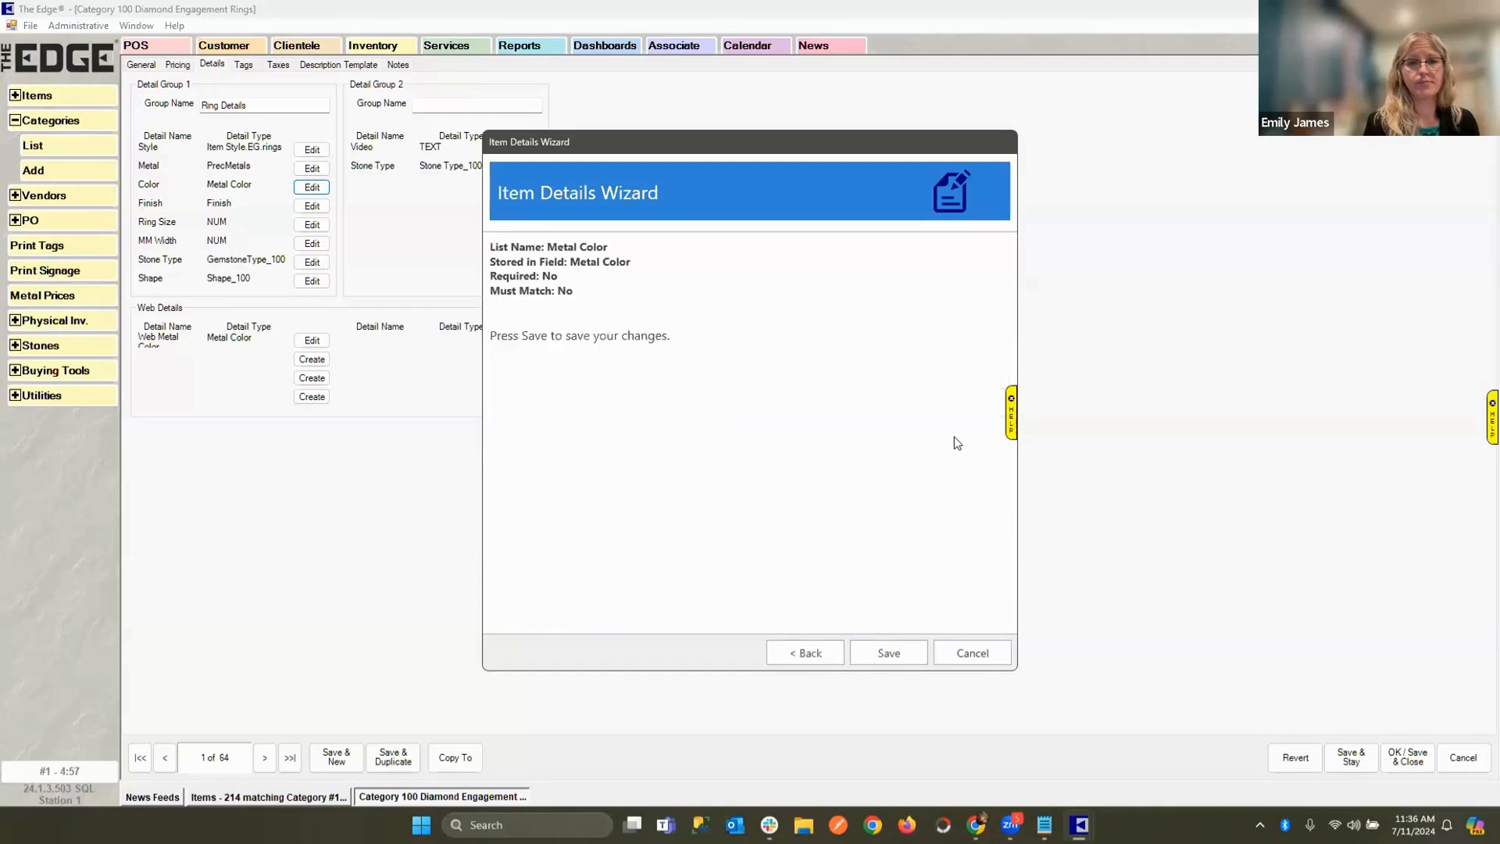
pyautogui.click(889, 652)
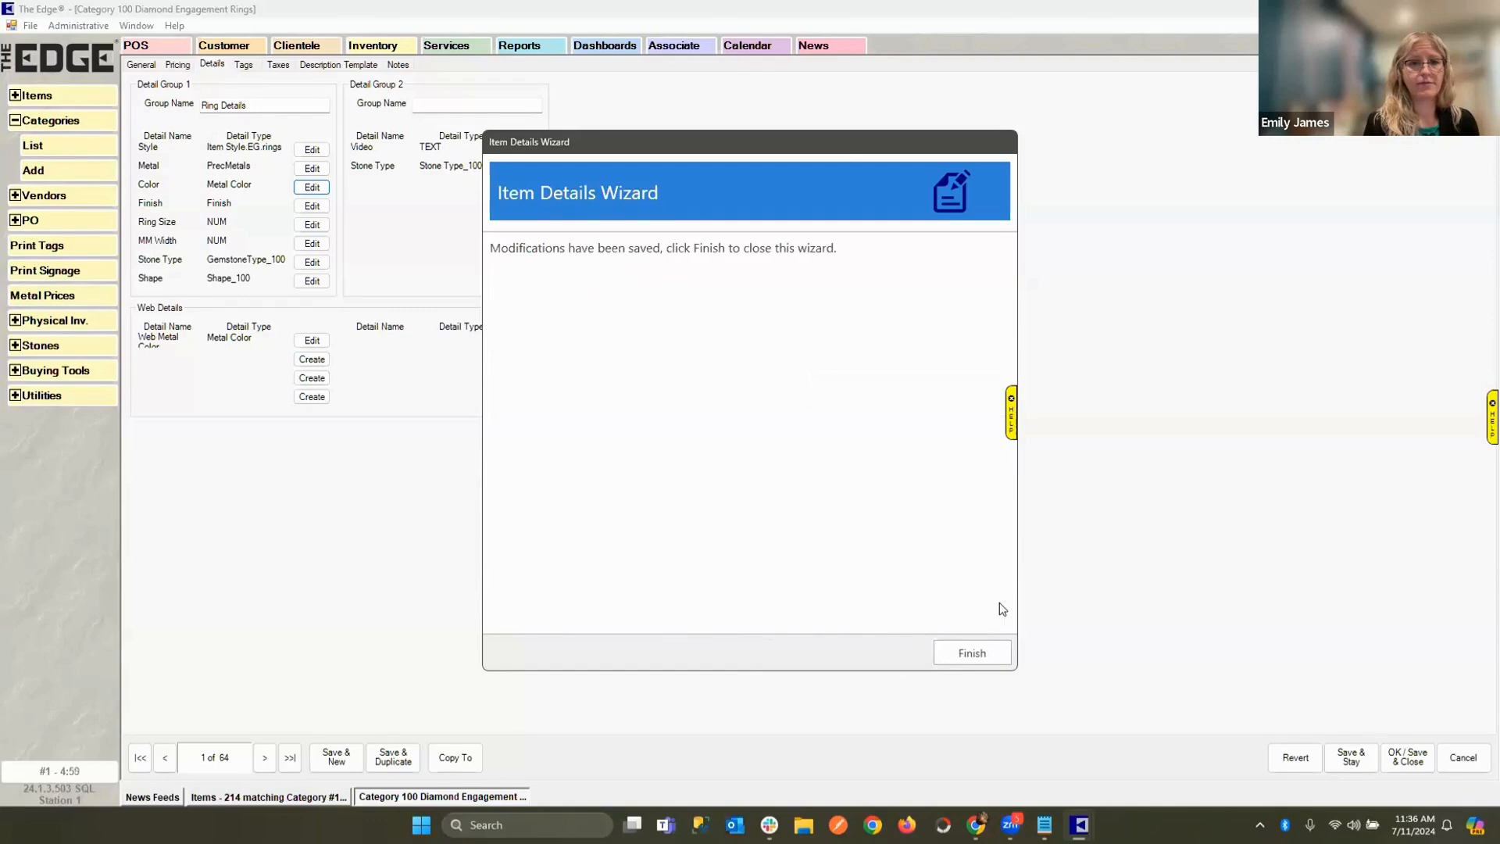
pyautogui.click(984, 656)
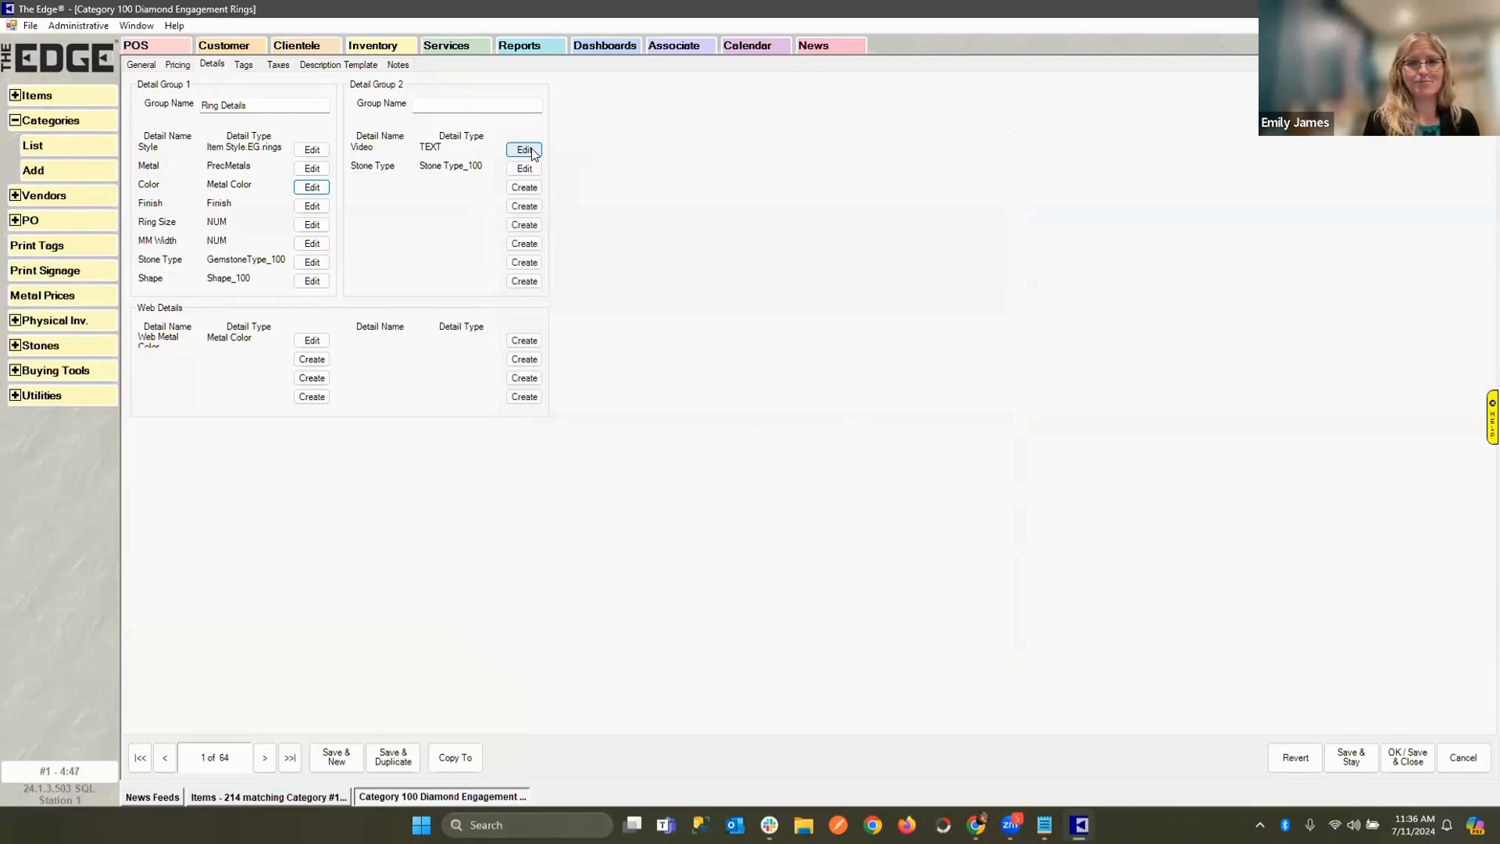
# Edit the Video detail in Detail Group 2 with type Text and storage field Custom Detail, and save it.
pyautogui.click(533, 151)
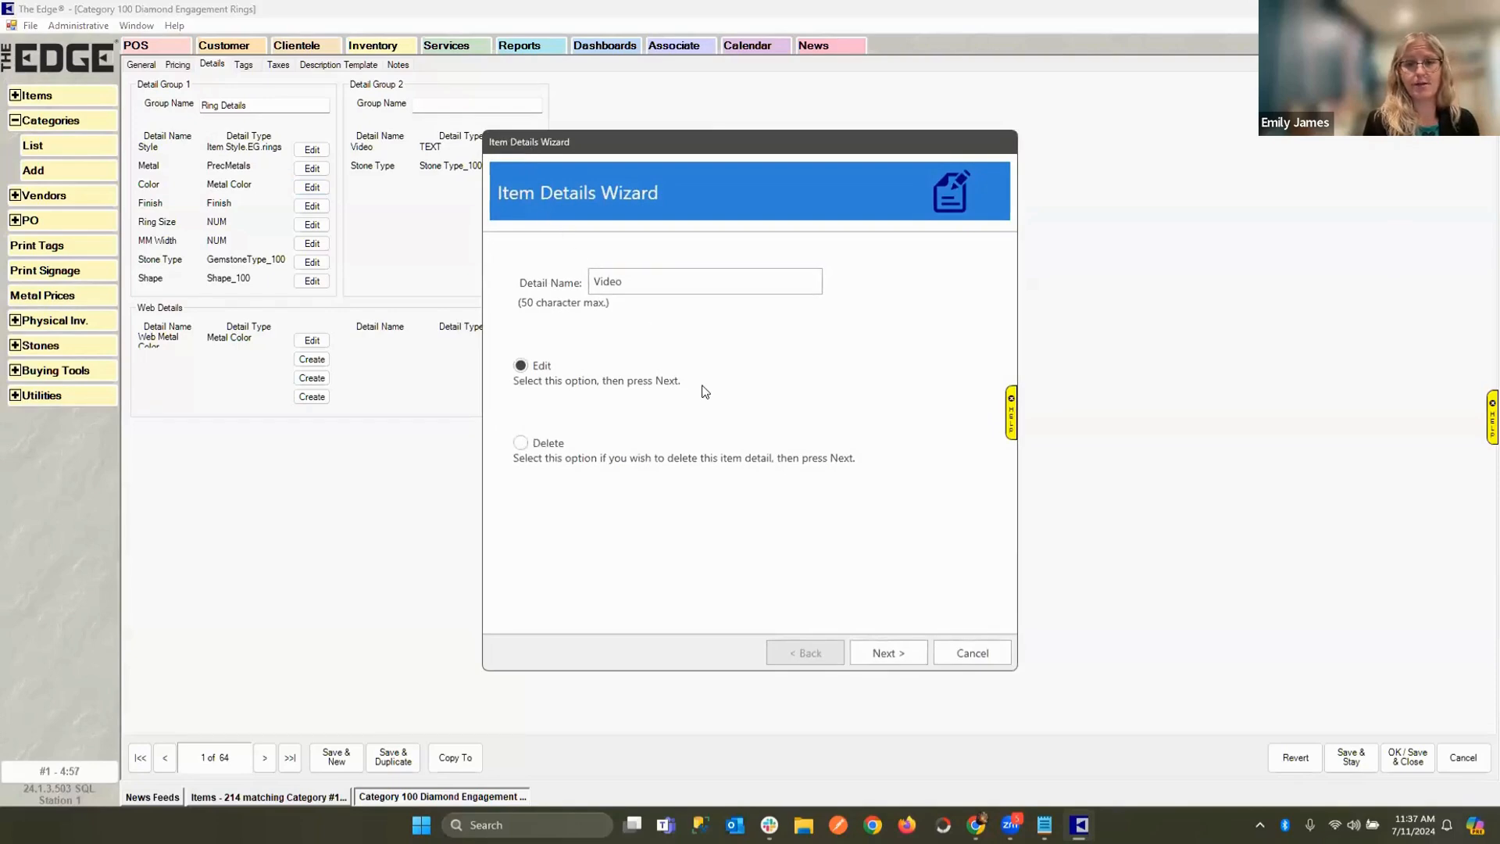
pyautogui.click(895, 652)
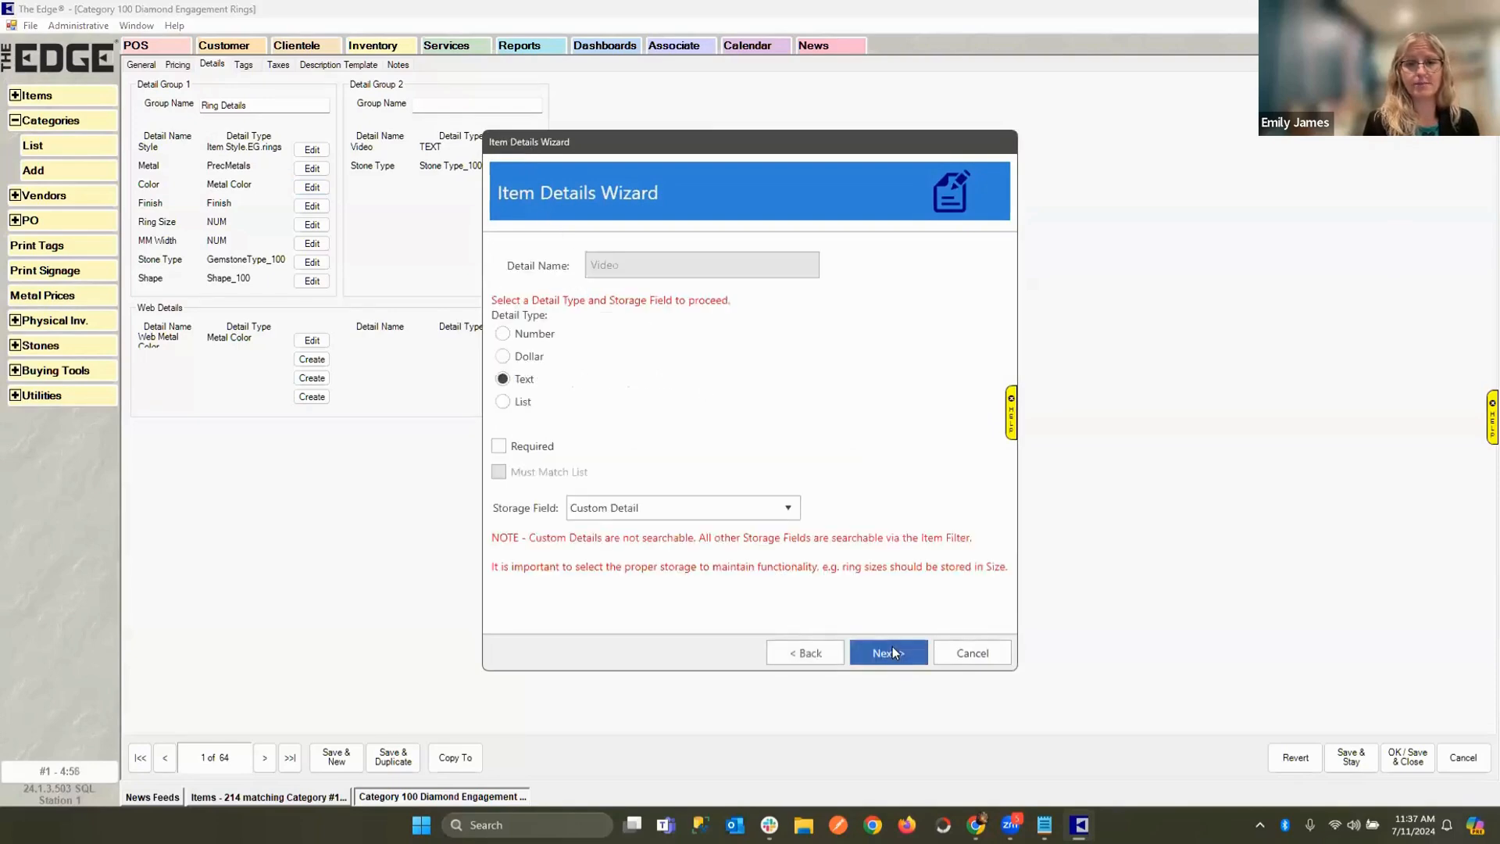
pyautogui.click(522, 381)
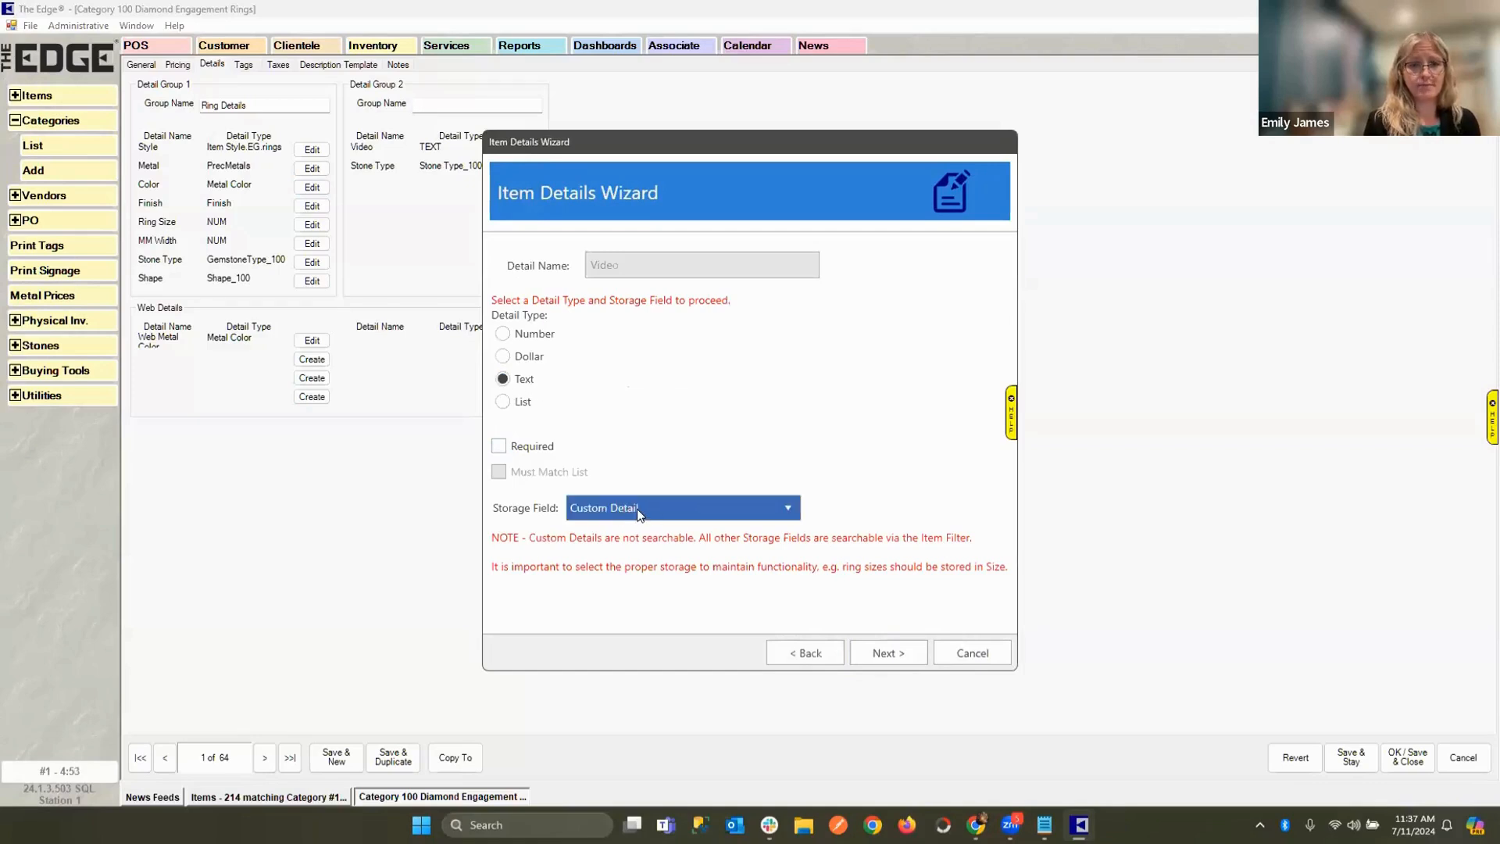
pyautogui.click(504, 380)
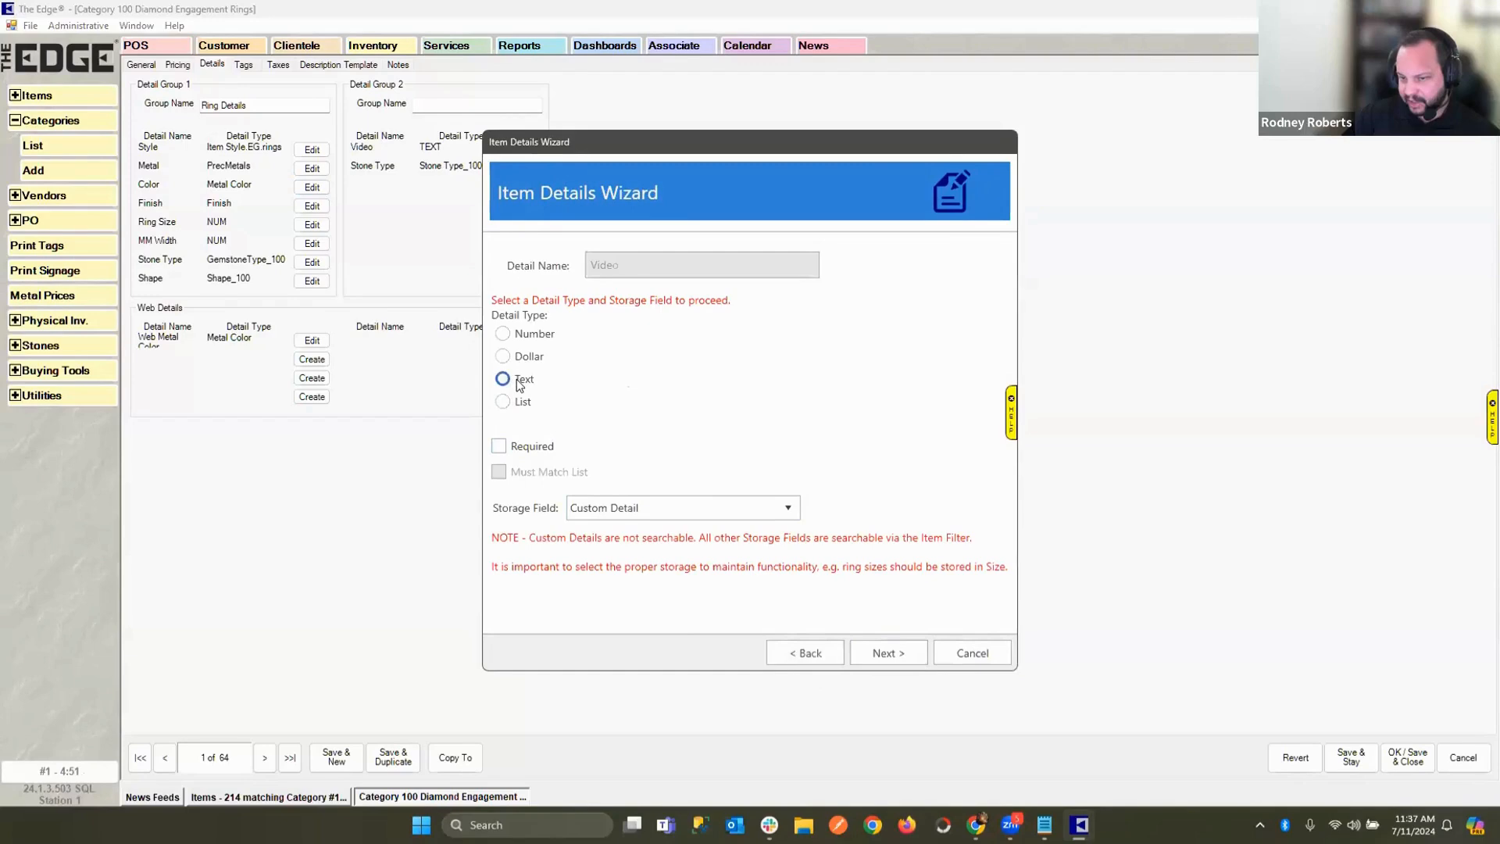
pyautogui.click(896, 655)
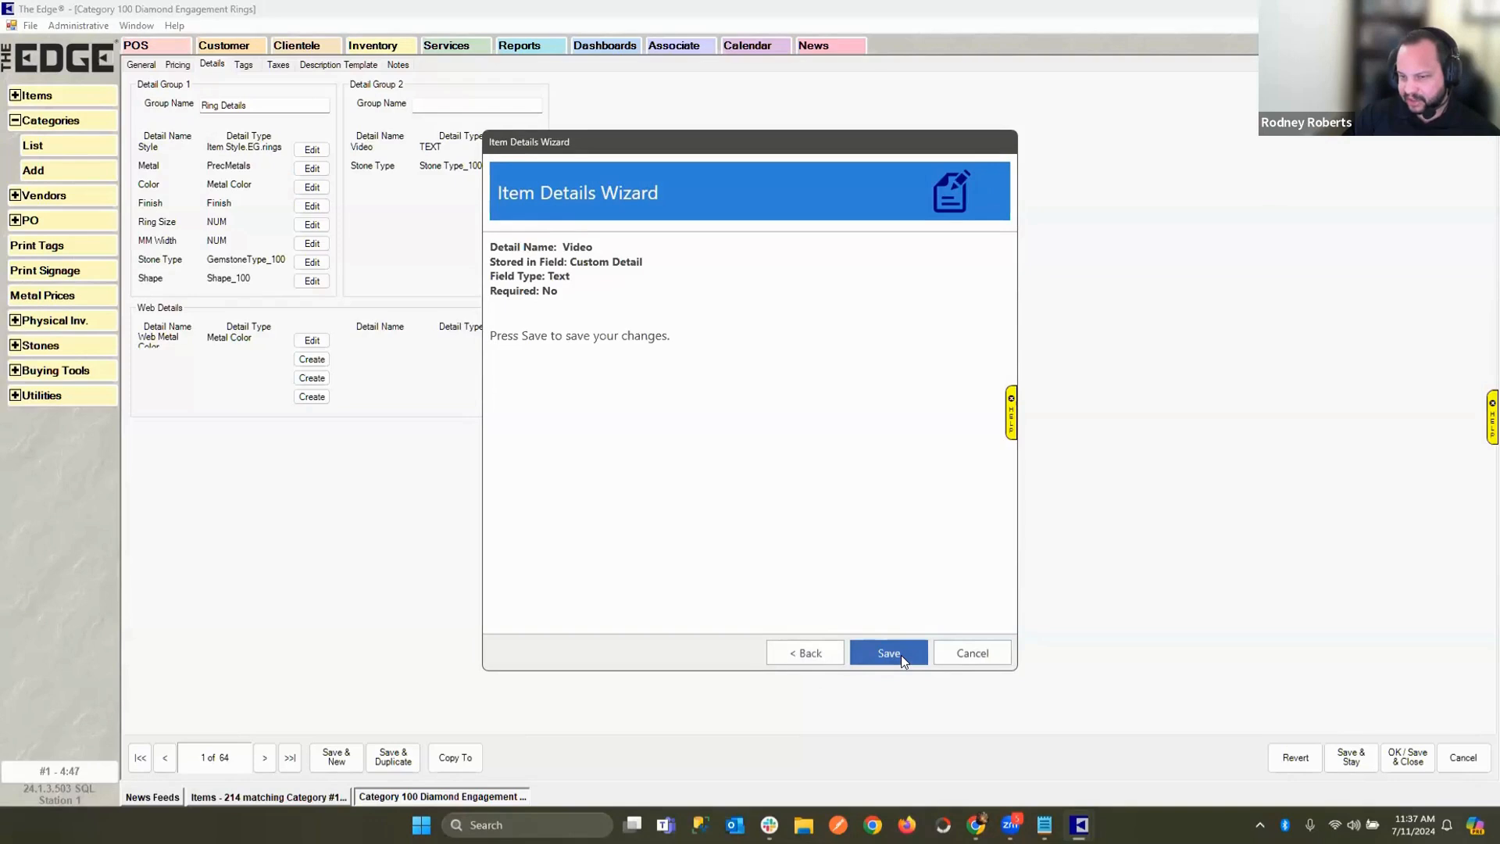
pyautogui.click(902, 655)
pyautogui.click(973, 654)
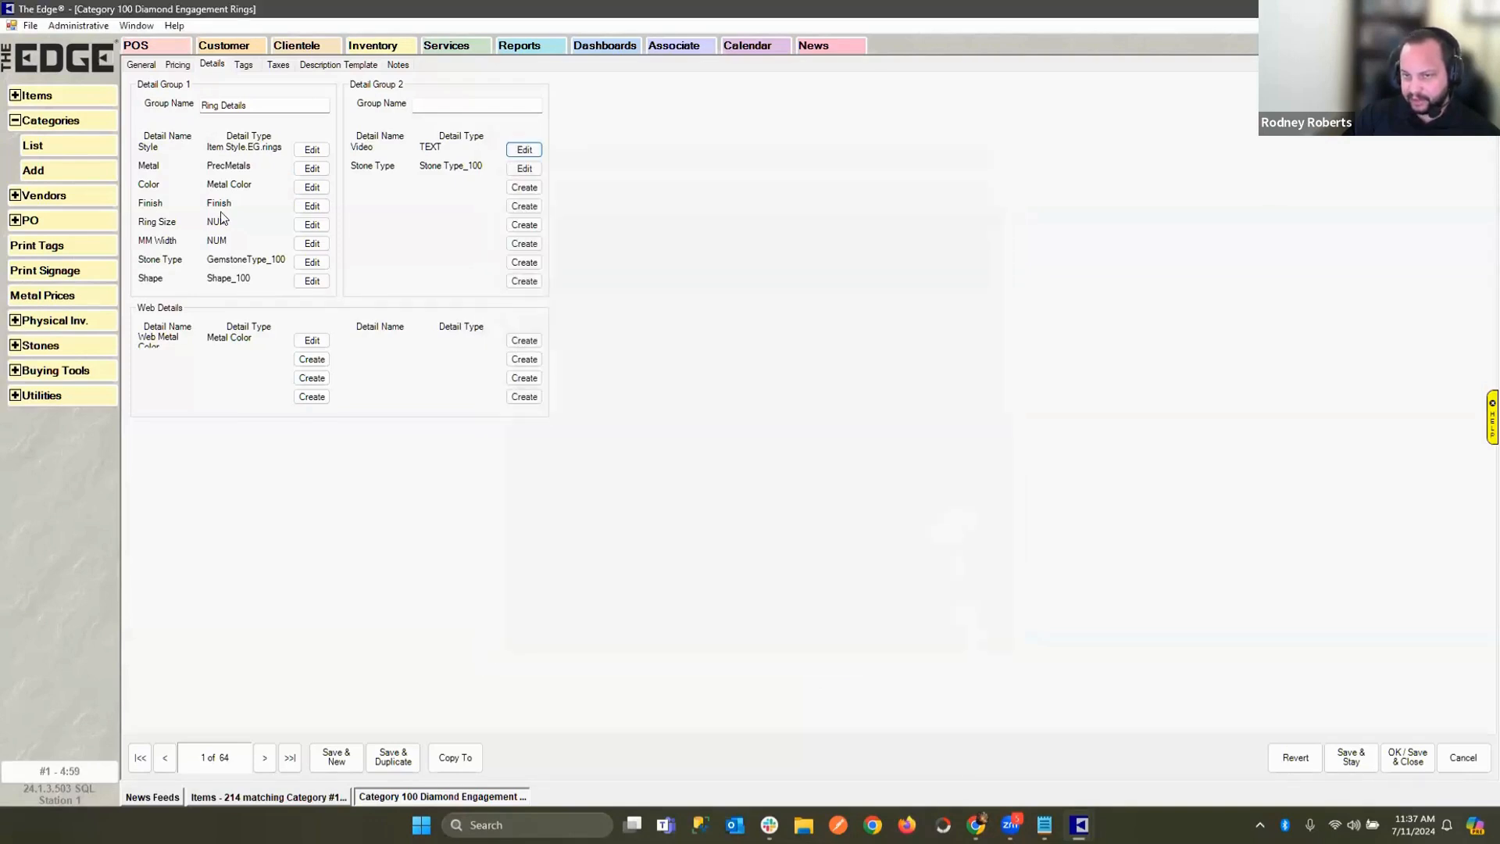
# Start a new detail in Detail Group 2 named Web Disclaimer, using the Create New option.
pyautogui.click(522, 188)
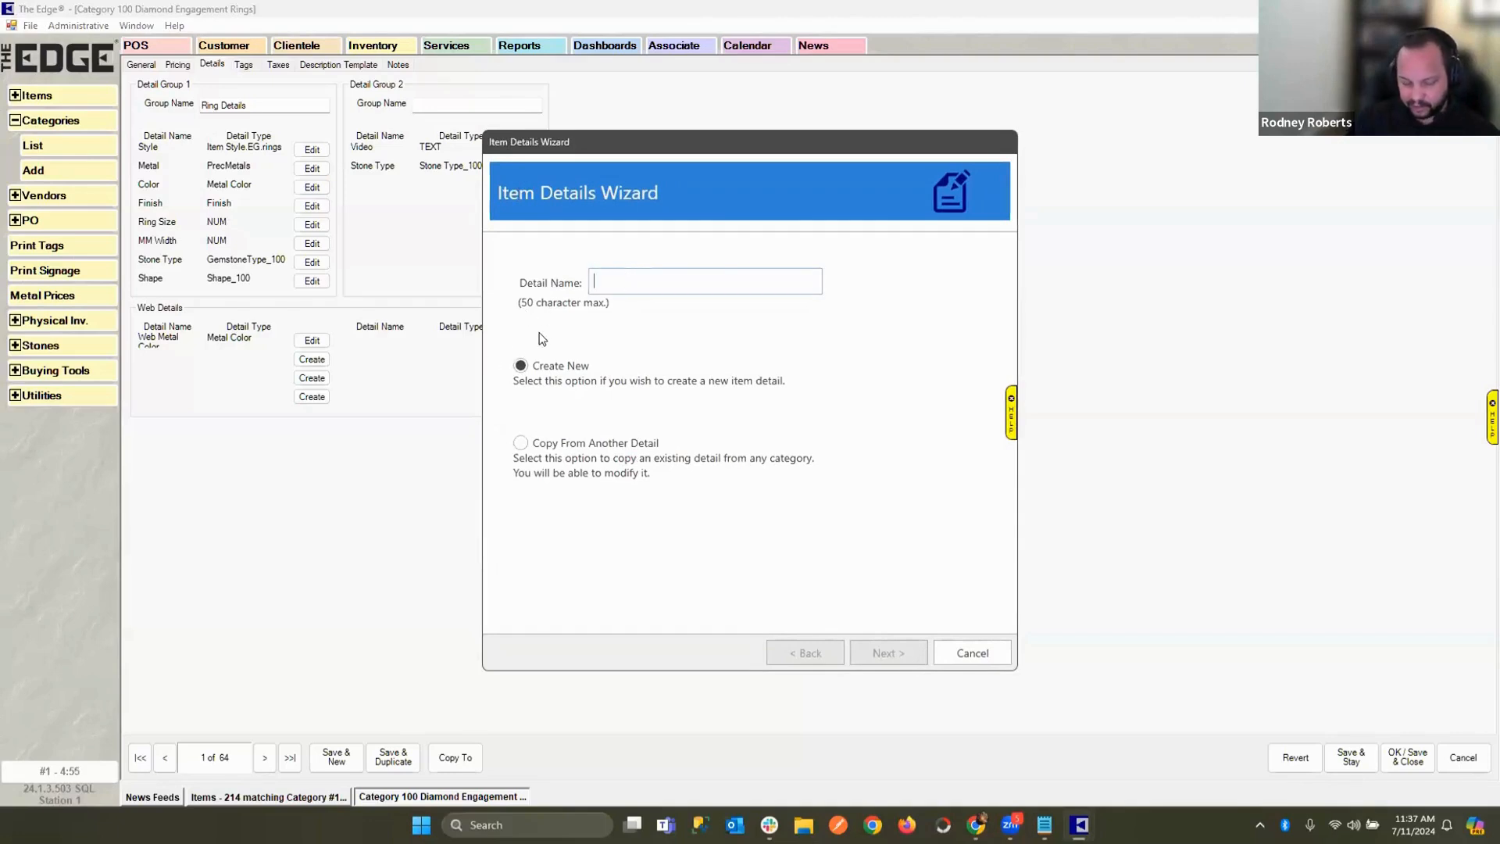
pyautogui.write('Extra De')
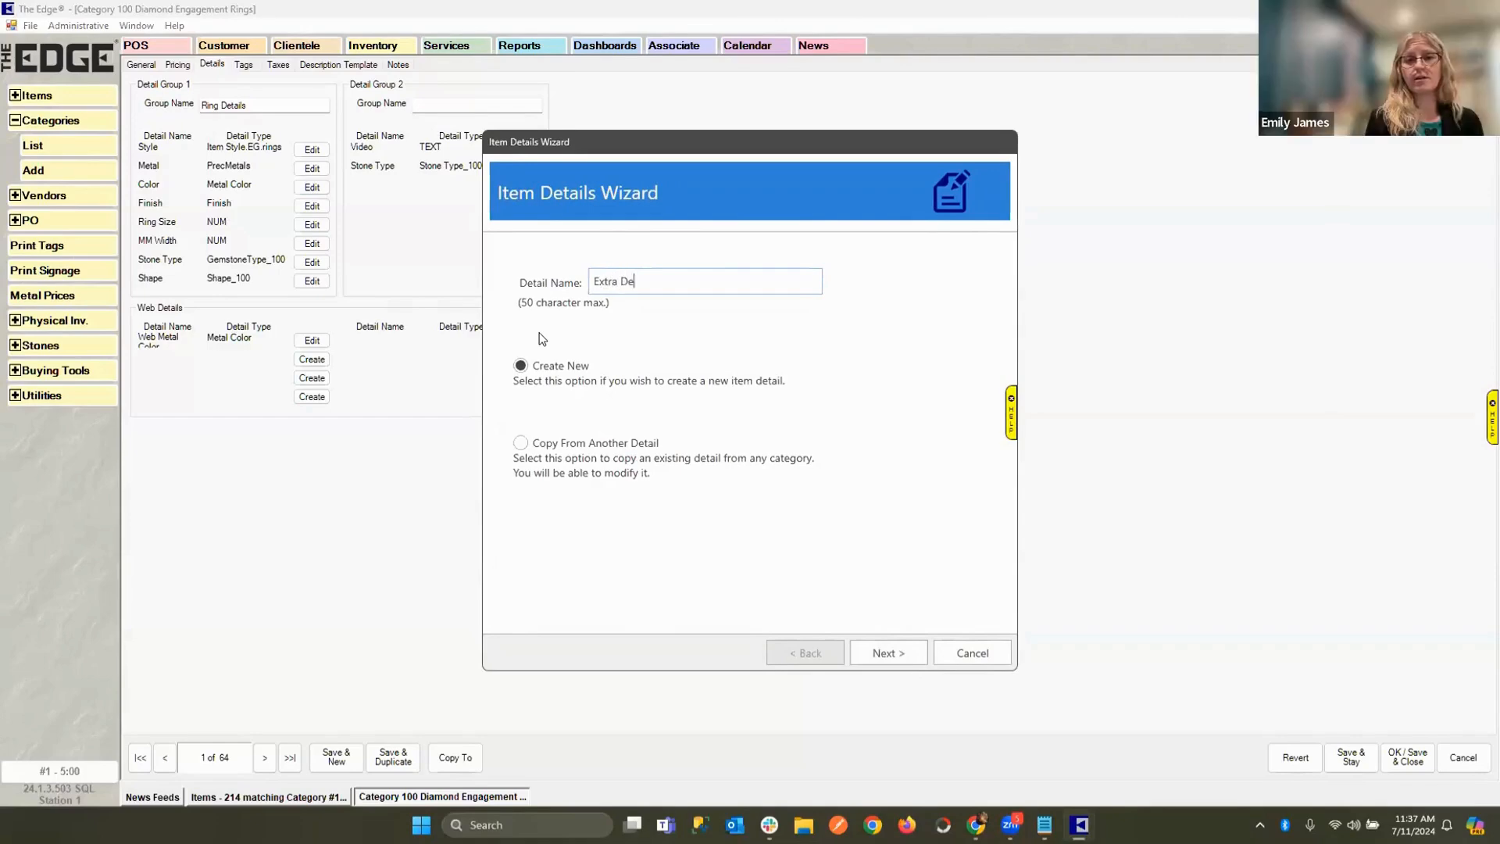
pyautogui.press('BackSpace')
pyautogui.press('BackSpace')
pyautogui.press('BackSpace')
pyautogui.press('BackSpace')
pyautogui.press('BackSpace')
pyautogui.press('BackSpace')
pyautogui.press('BackSpace')
pyautogui.press('BackSpace')
pyautogui.write('Di')
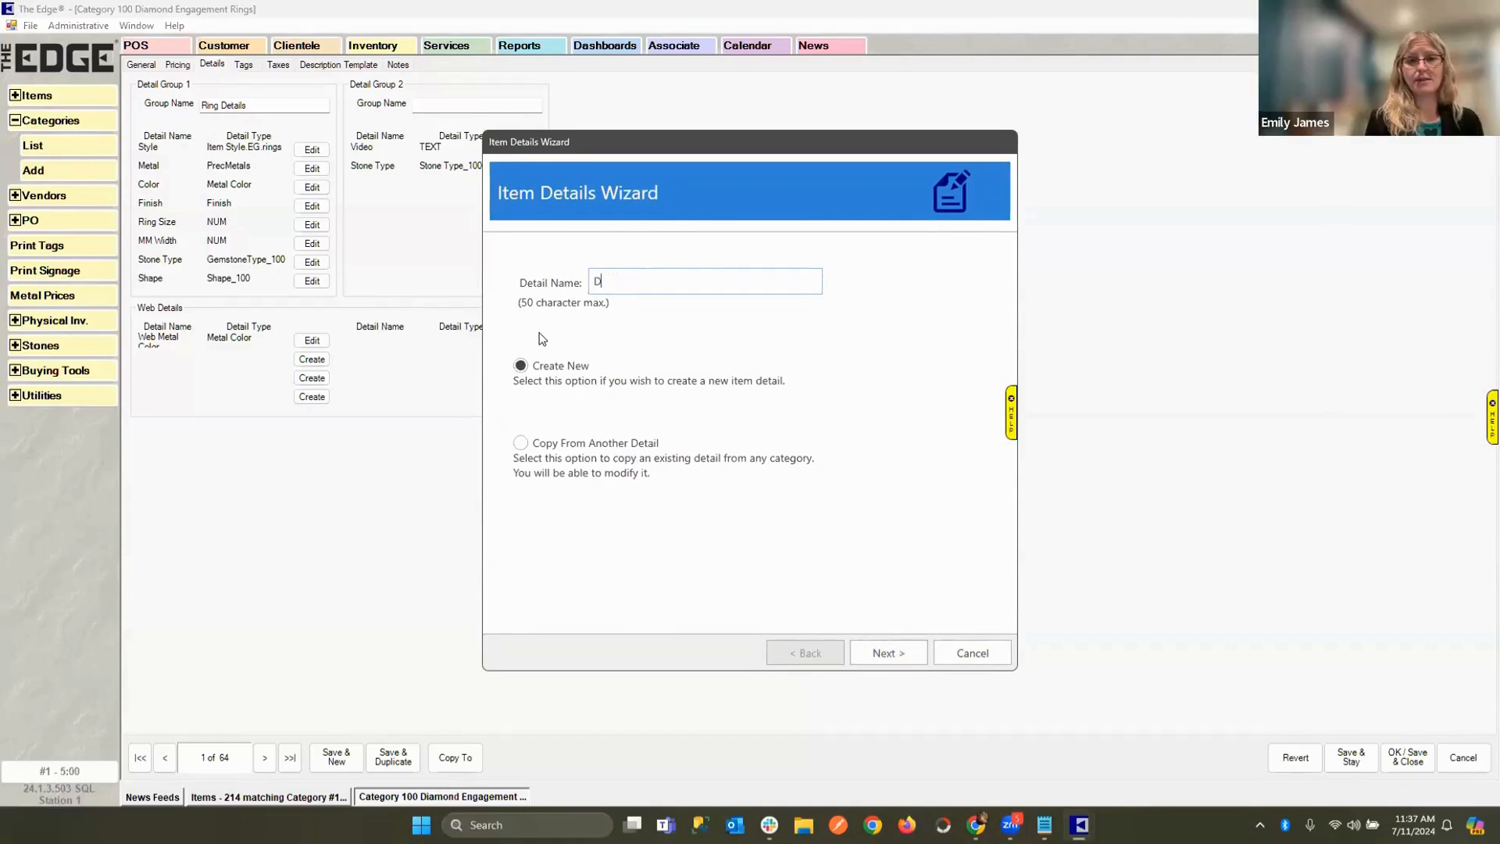
pyautogui.press('BackSpace')
pyautogui.press('BackSpace')
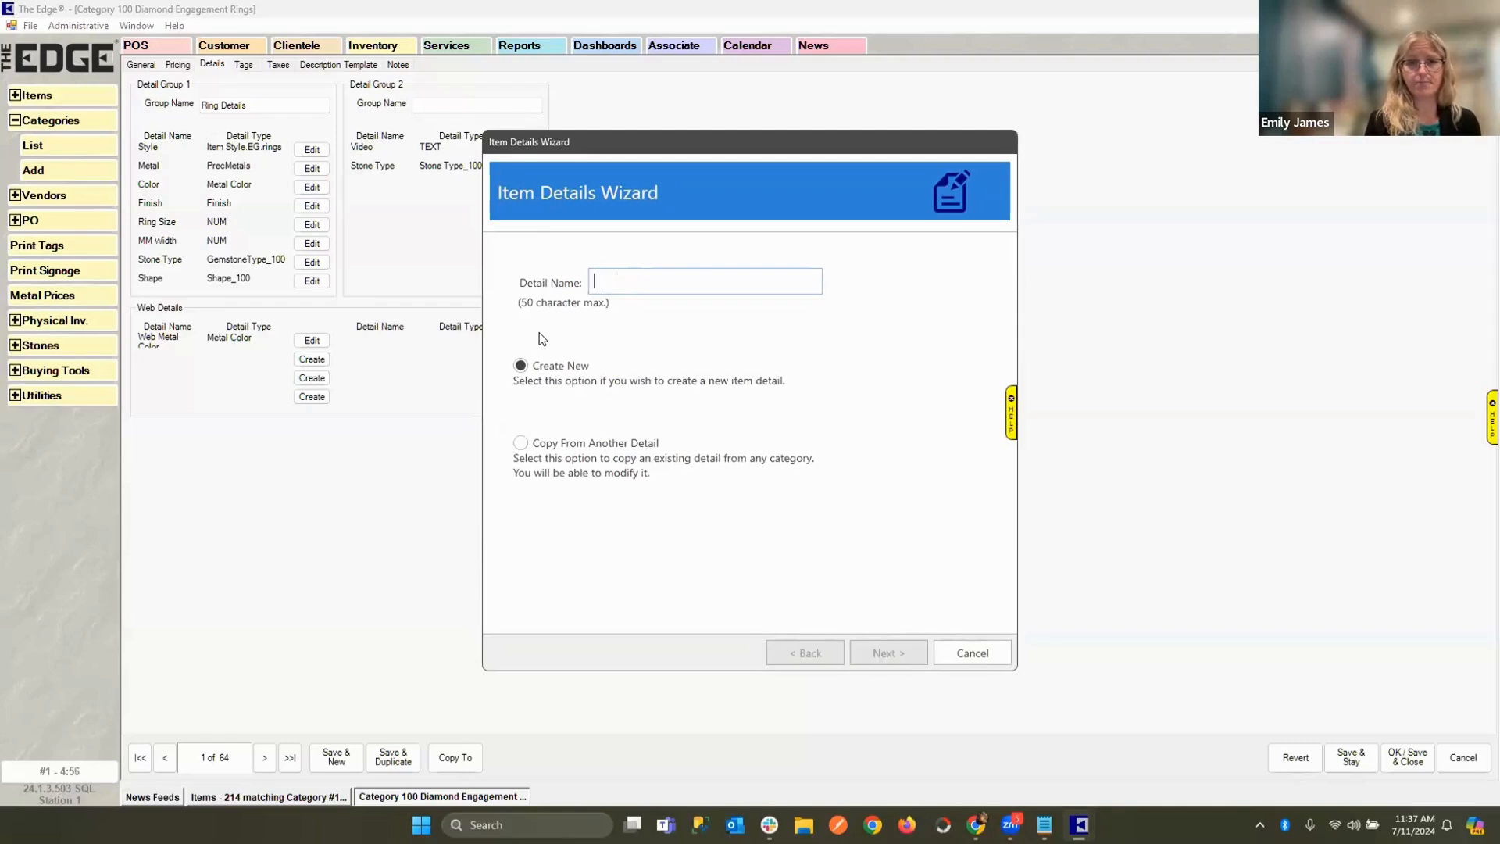
pyautogui.write('Disclaimer')
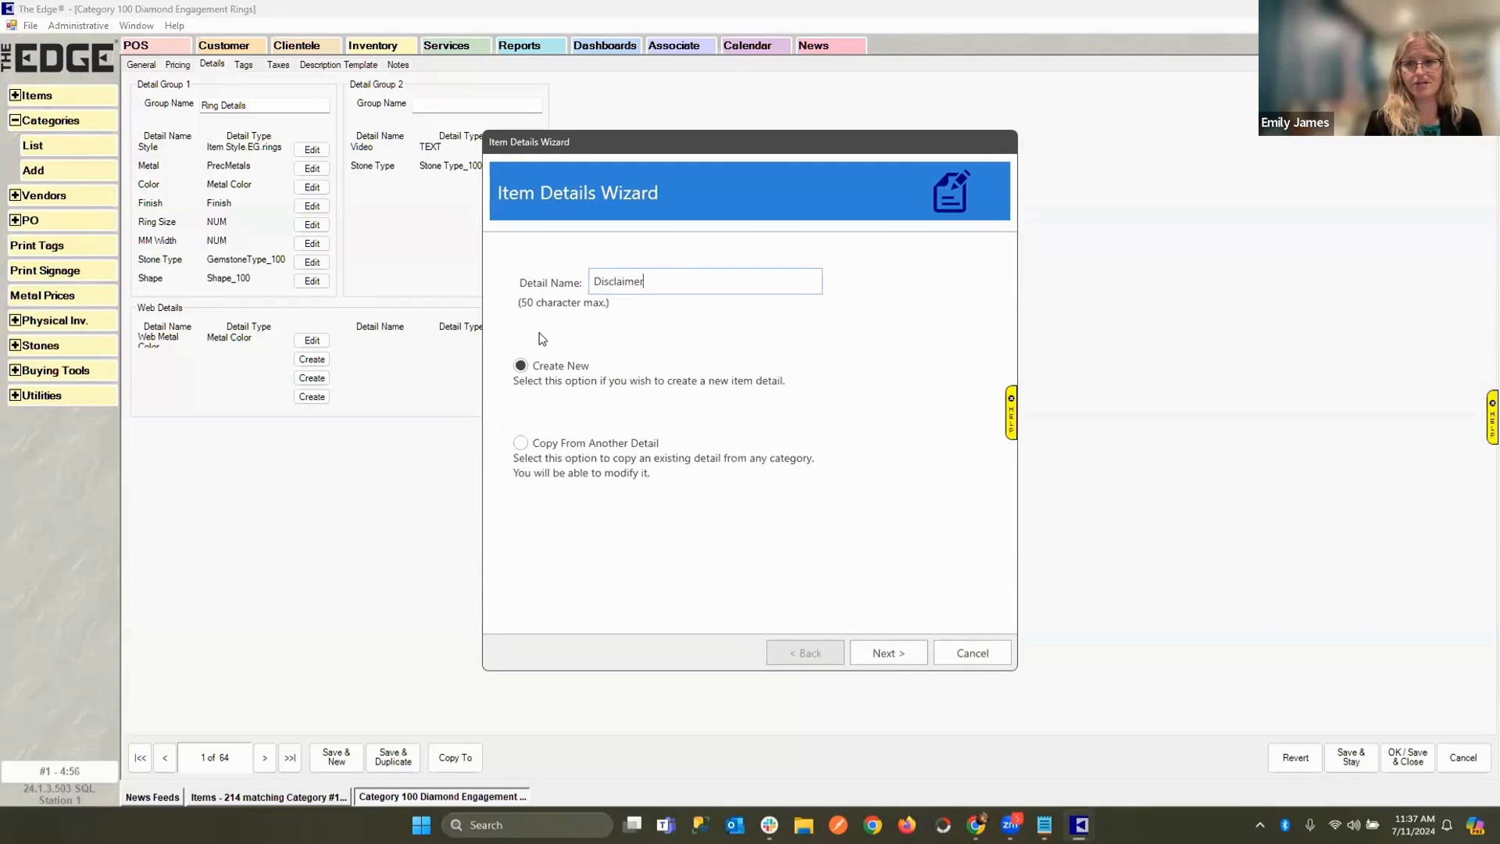
pyautogui.click(597, 280)
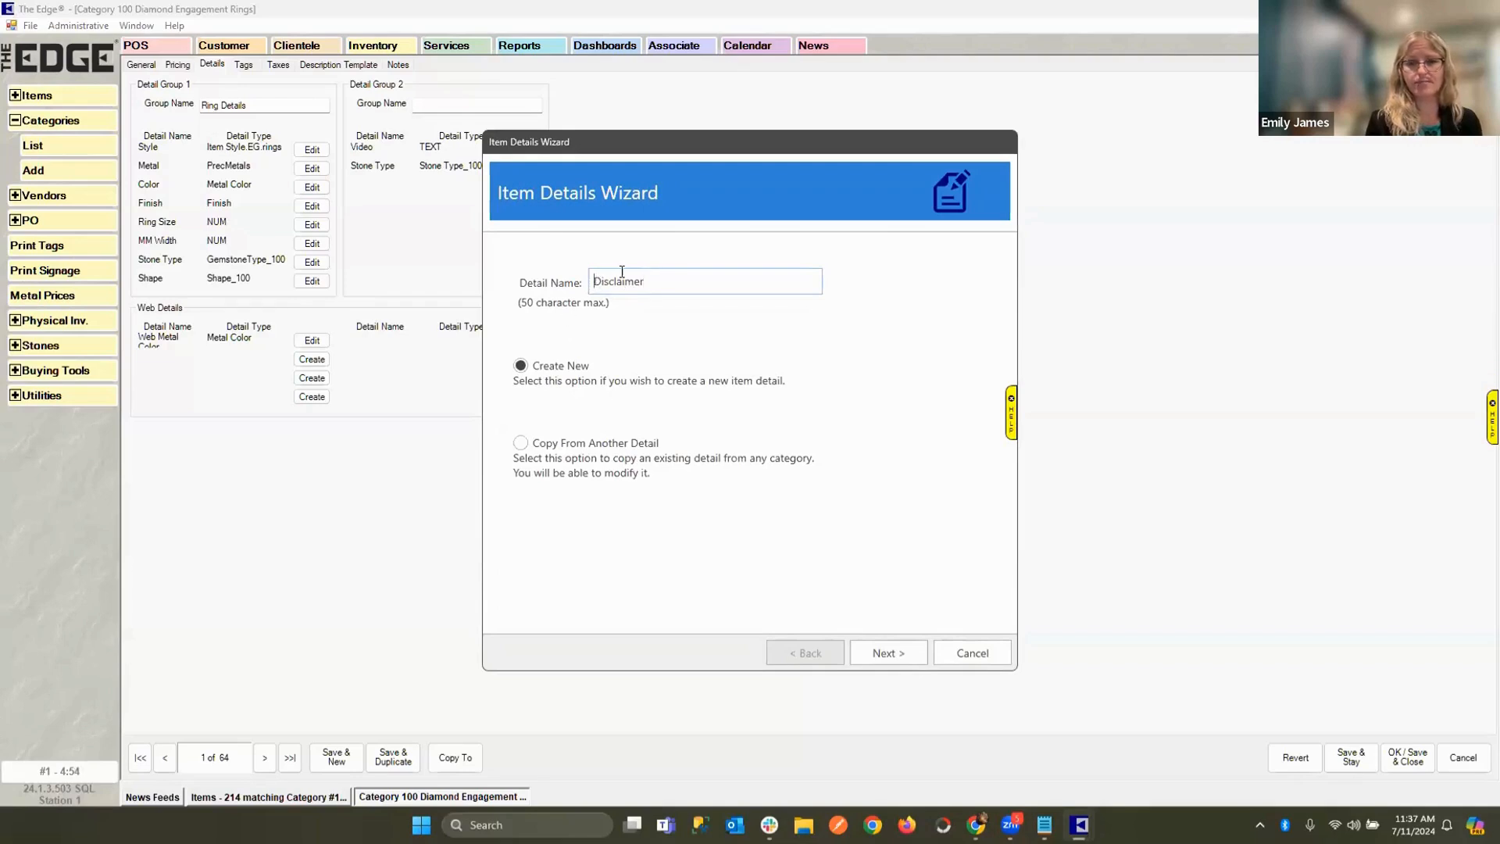
pyautogui.write('Web')
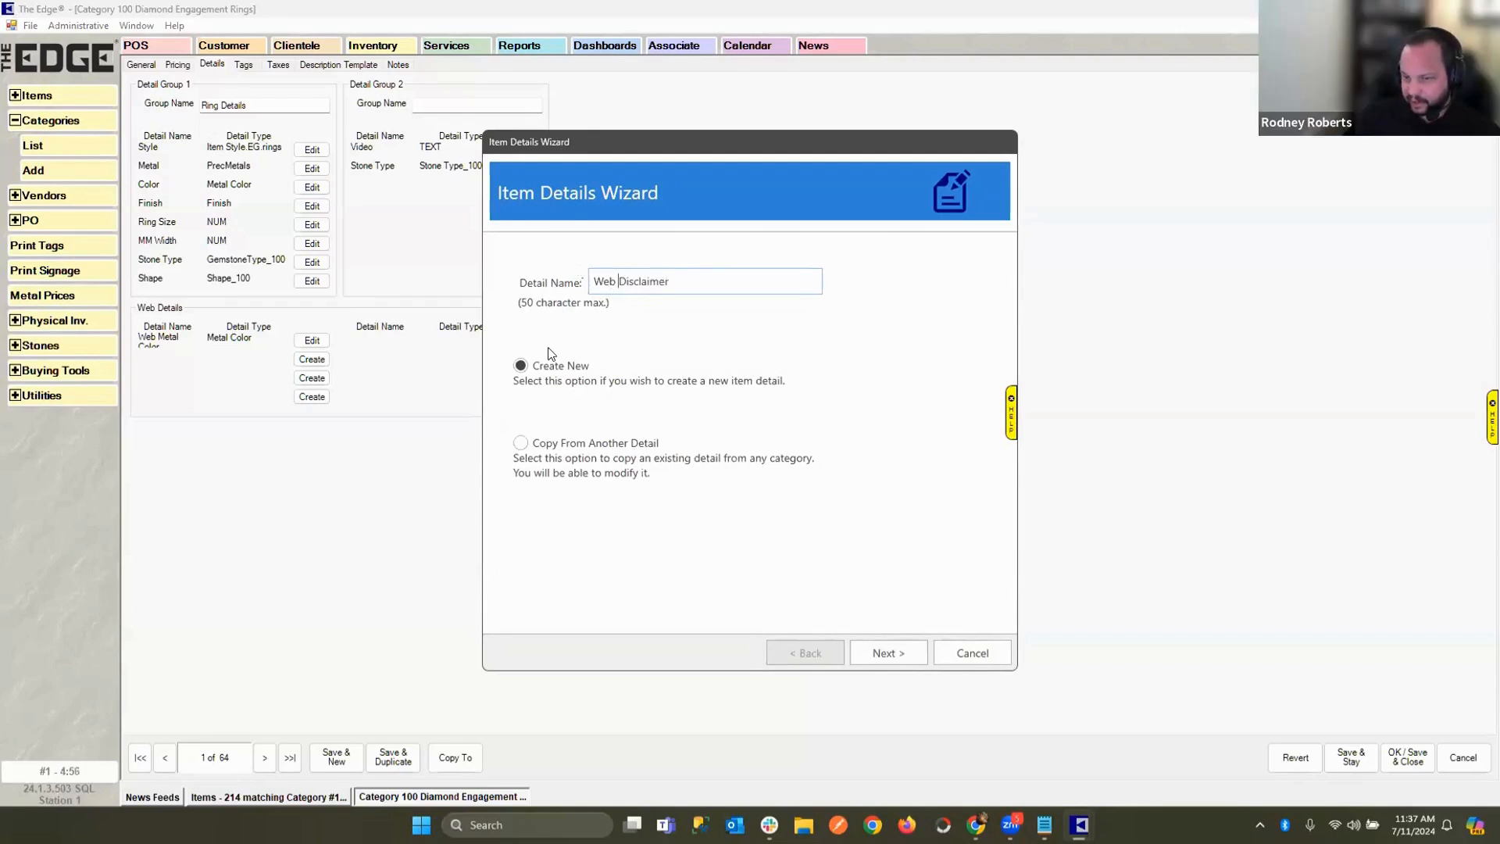
pyautogui.click(569, 365)
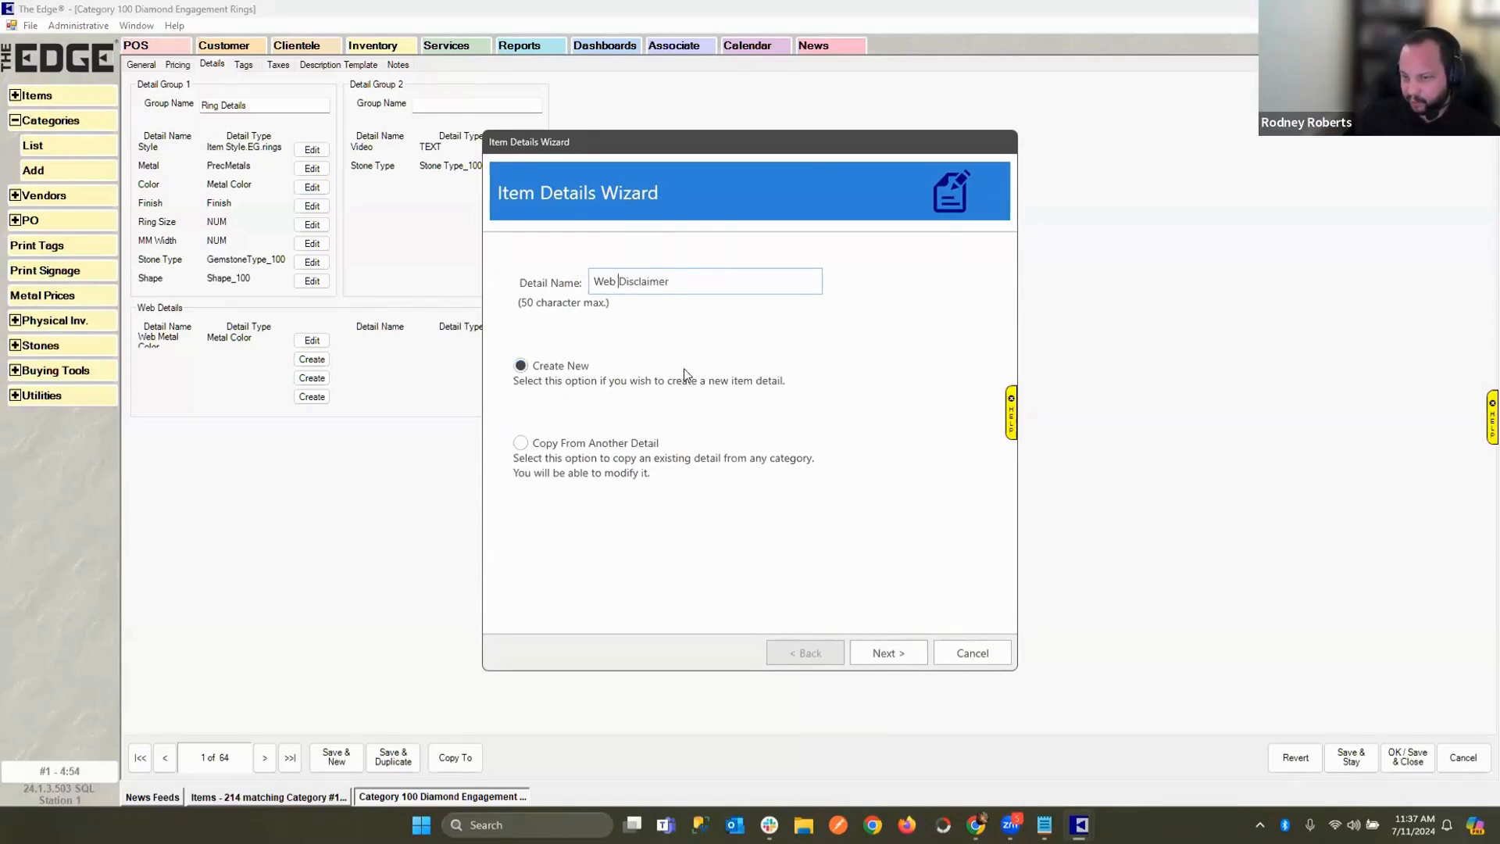
pyautogui.click(893, 653)
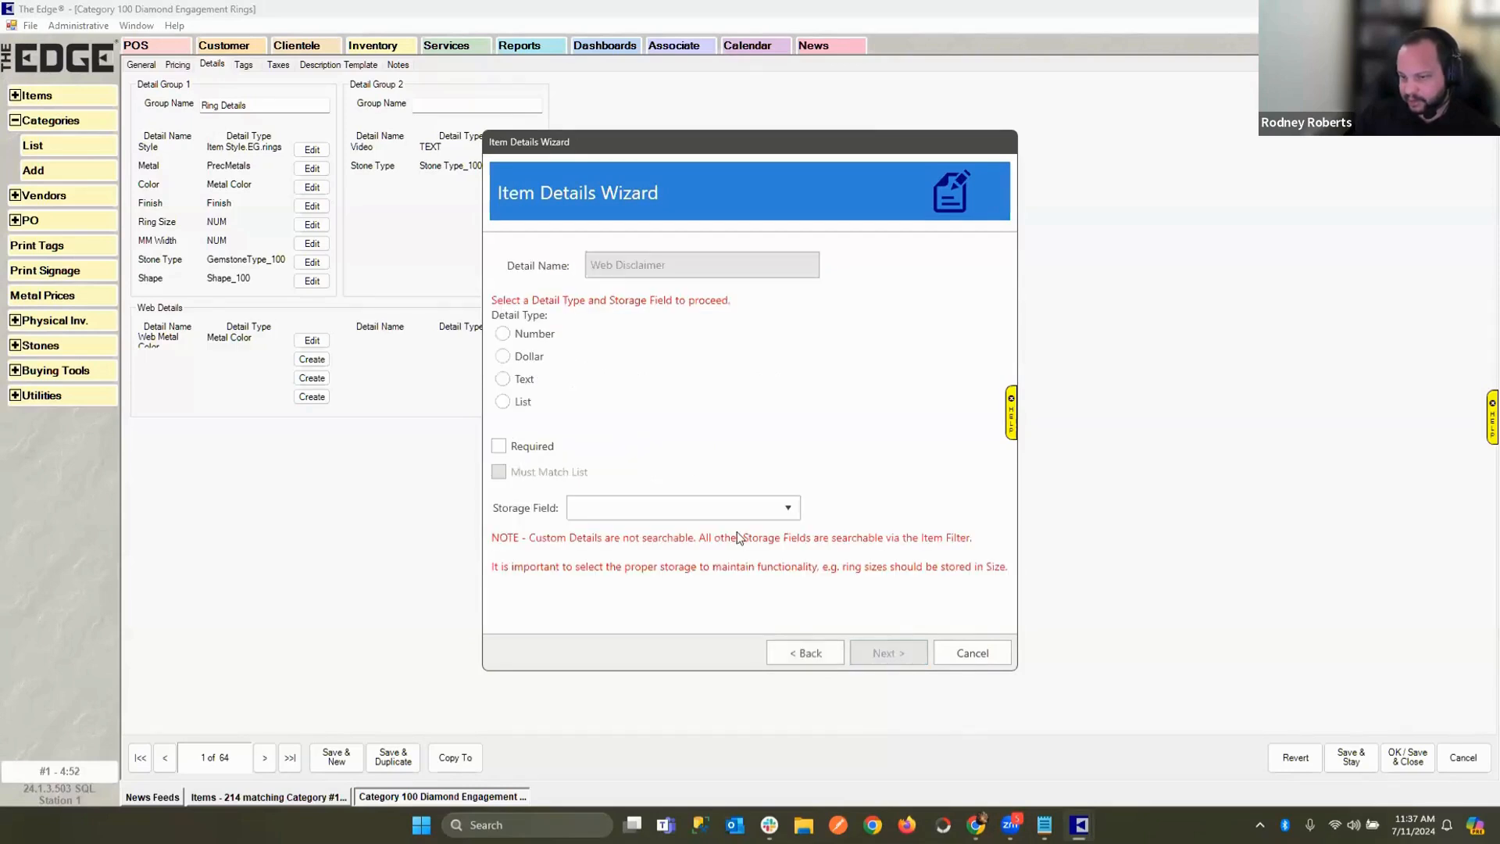
# Try the available detail types for Web Disclaimer, including a List with the new list Web Disclaimer_100, and return to the type settings.
pyautogui.click(548, 332)
pyautogui.click(504, 356)
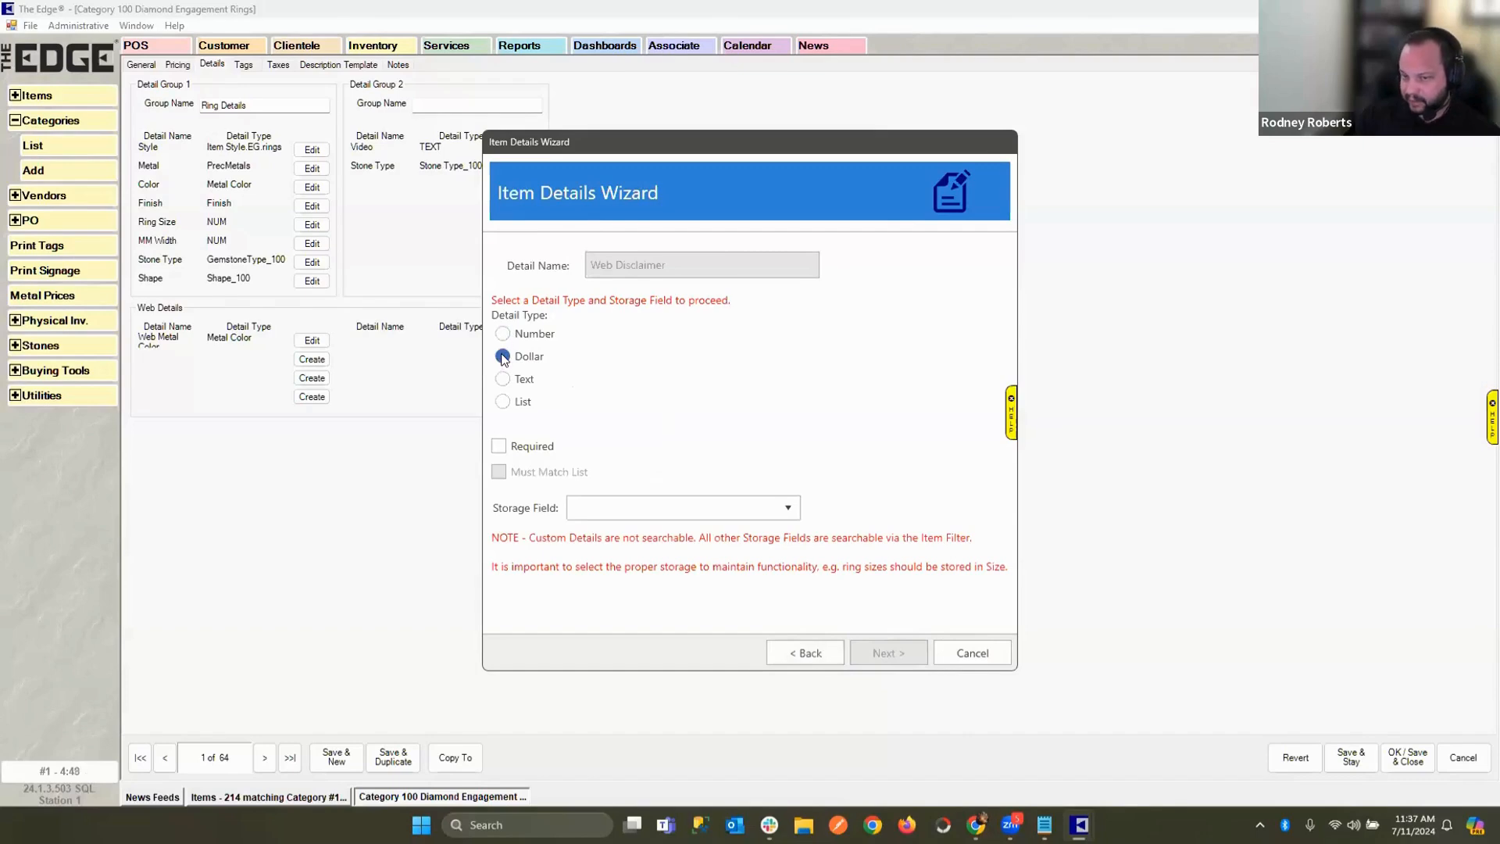
pyautogui.click(503, 380)
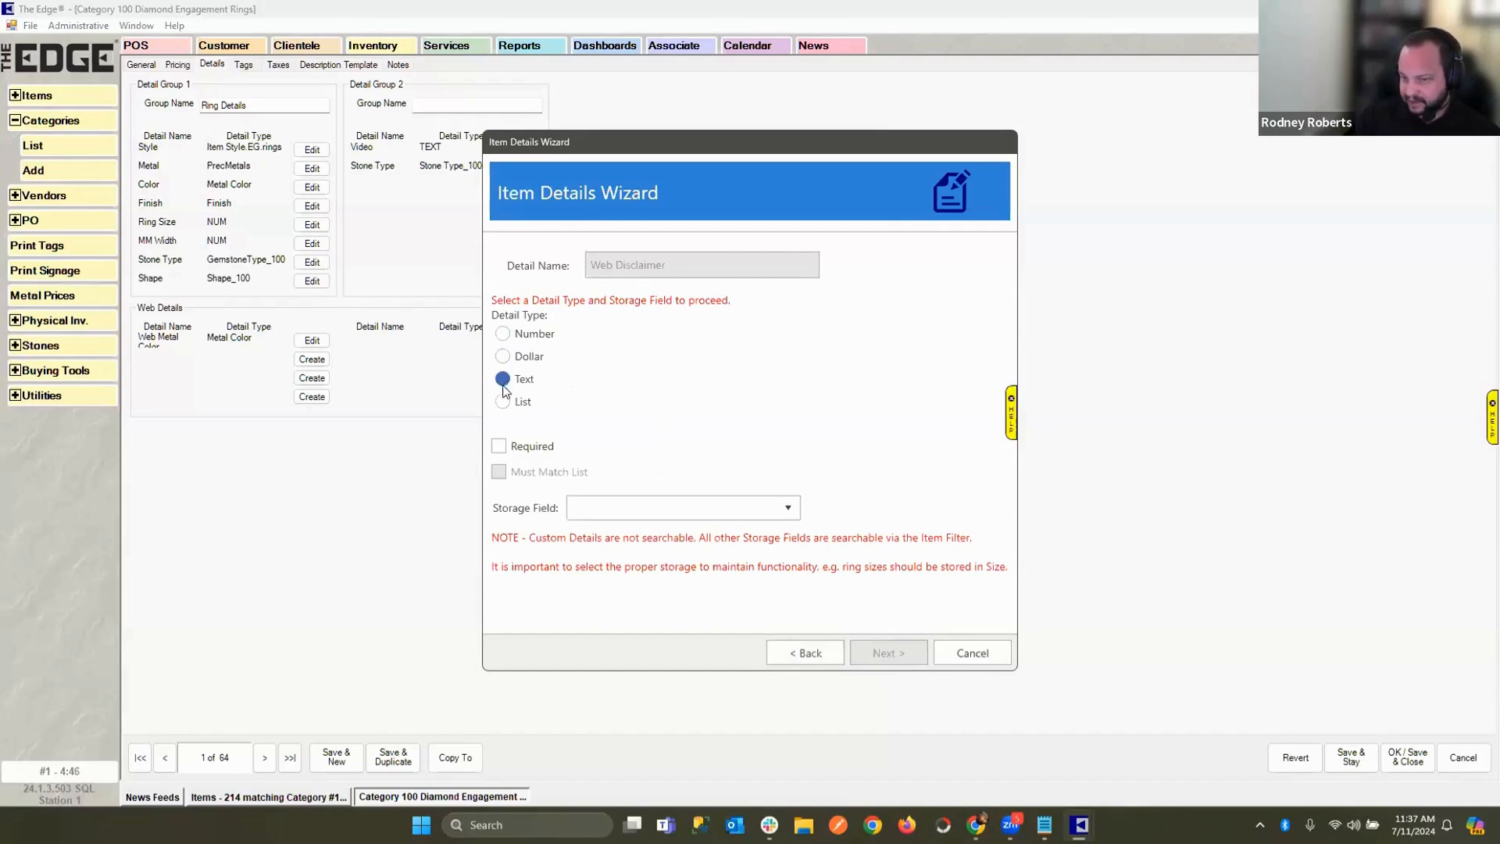
pyautogui.click(504, 402)
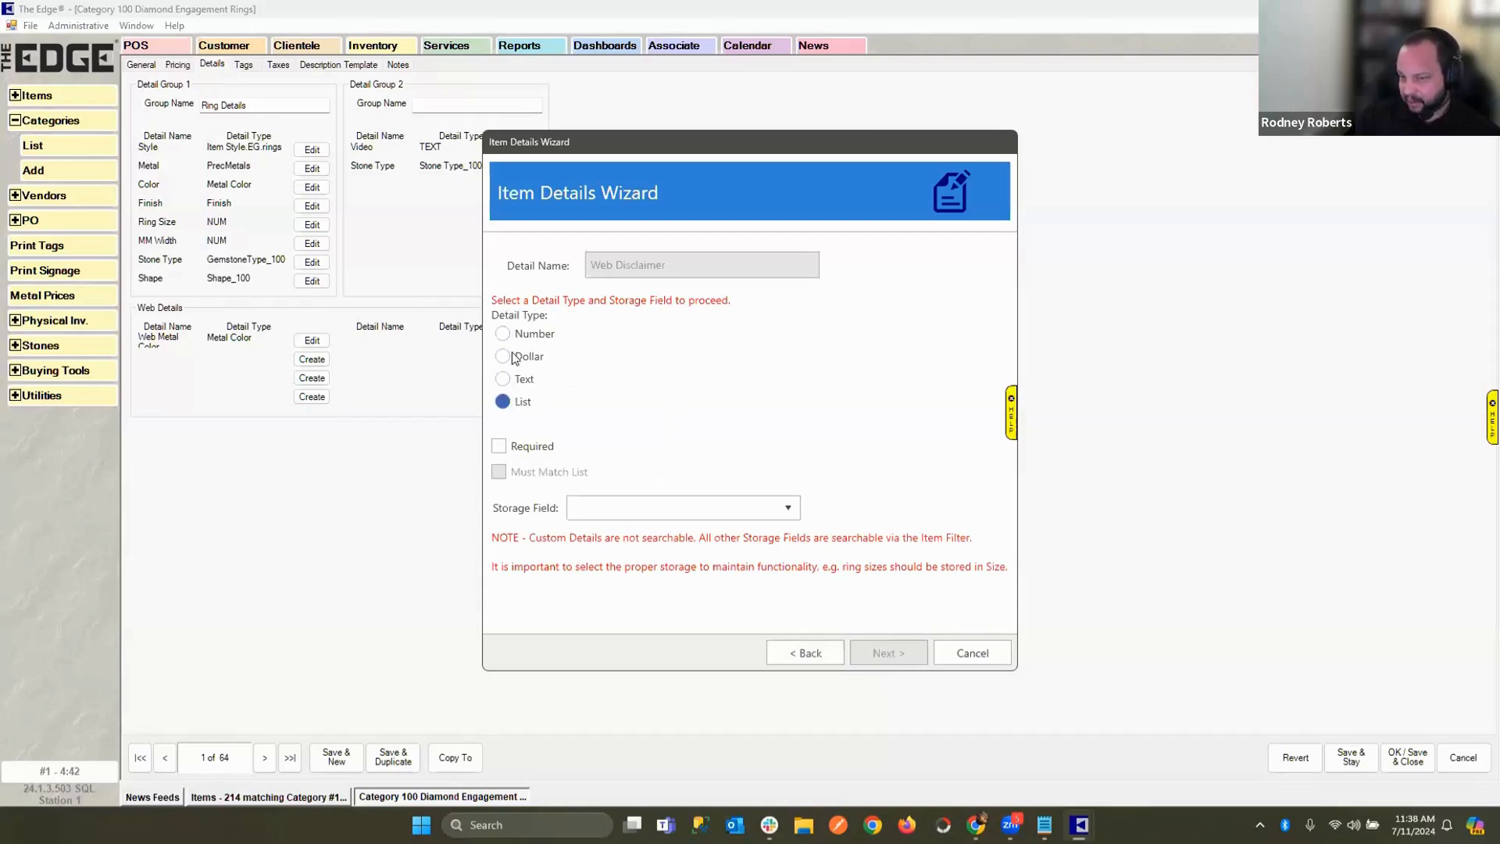
pyautogui.click(504, 379)
pyautogui.click(504, 403)
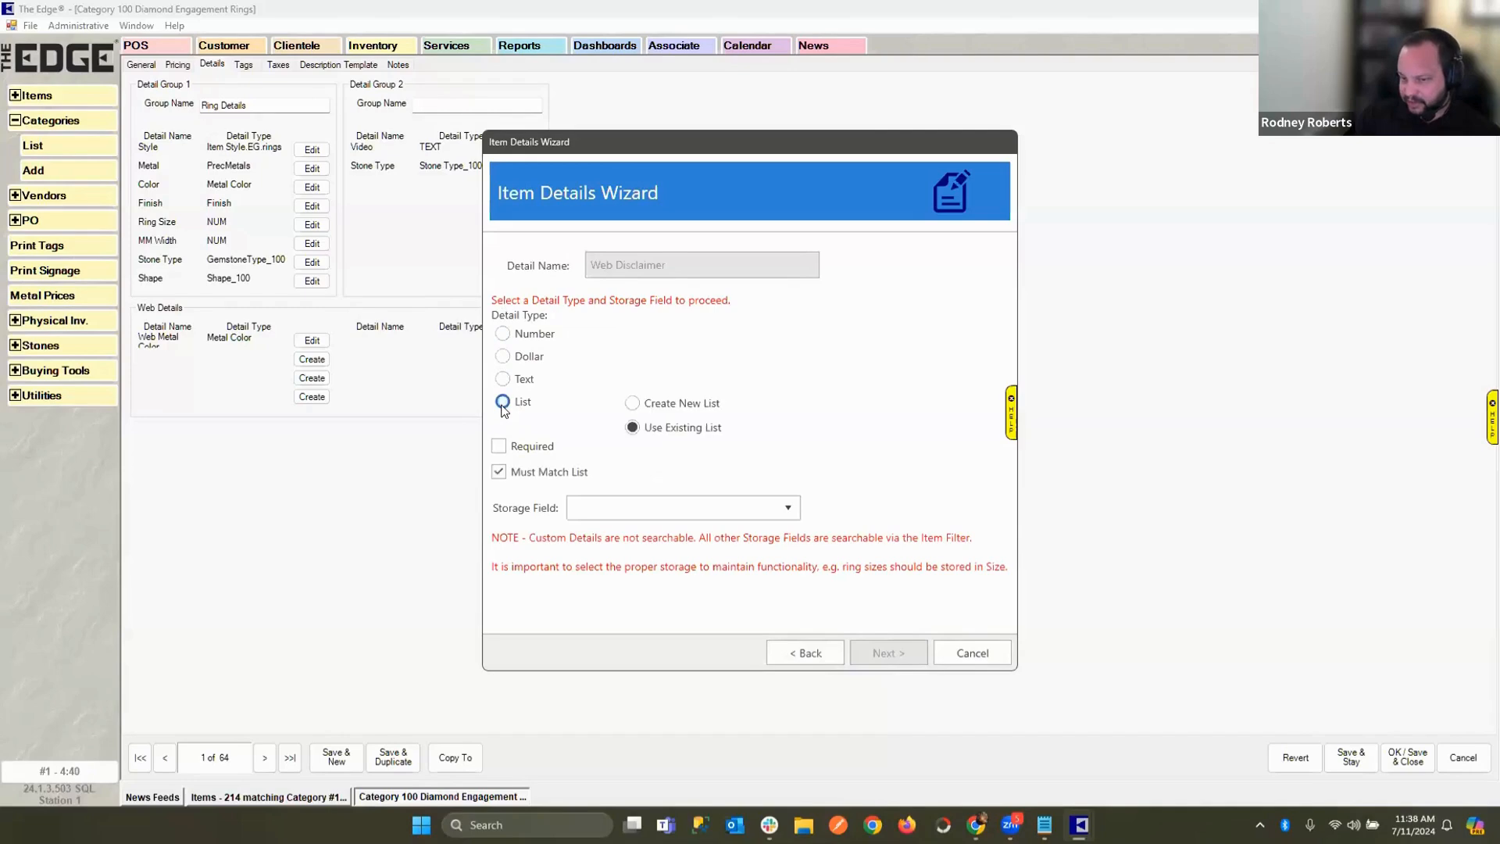
pyautogui.click(653, 436)
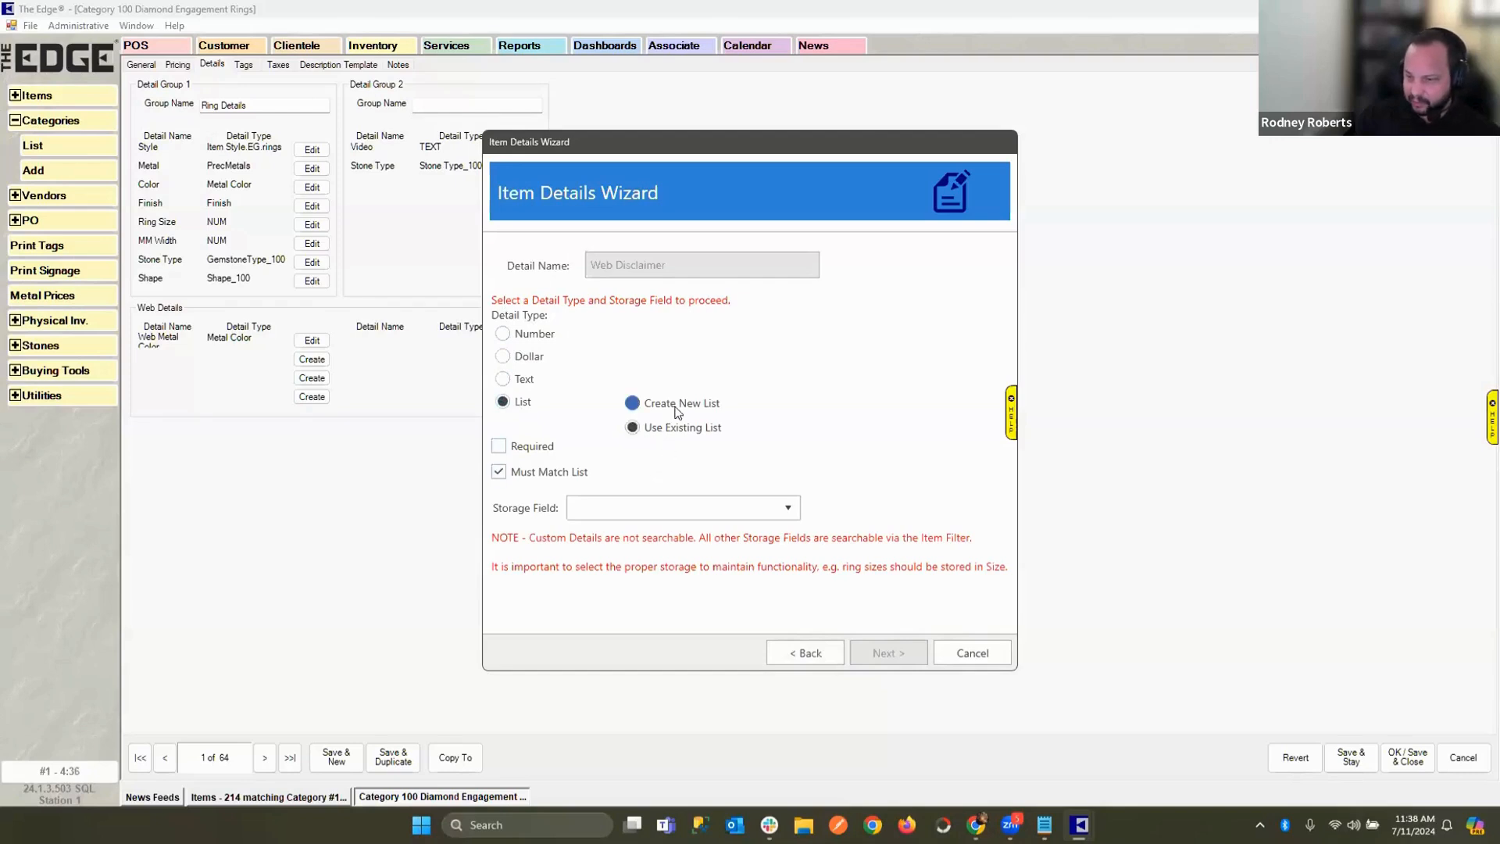
pyautogui.click(676, 413)
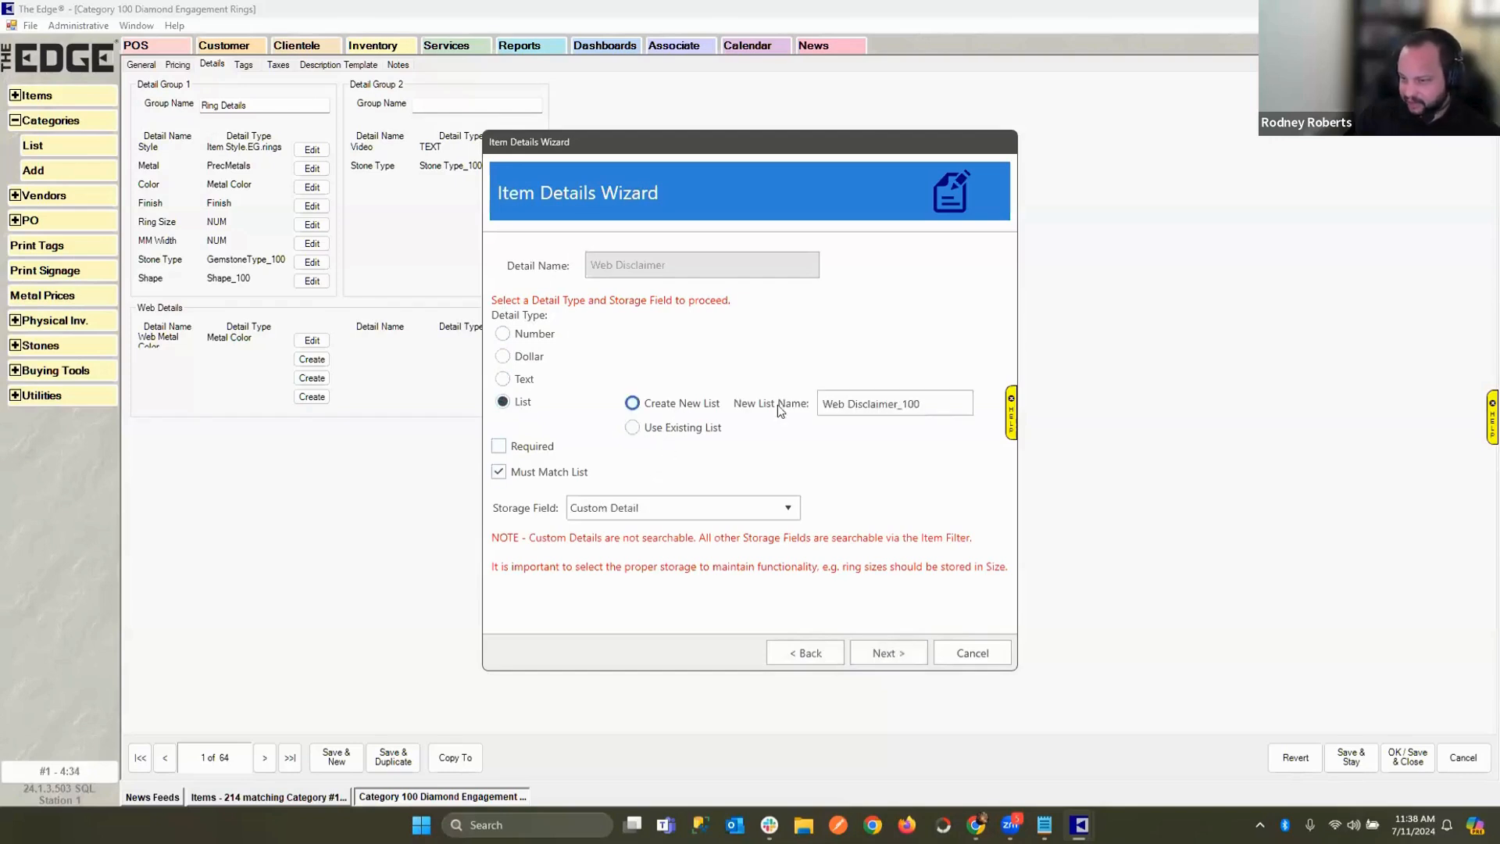
pyautogui.click(908, 650)
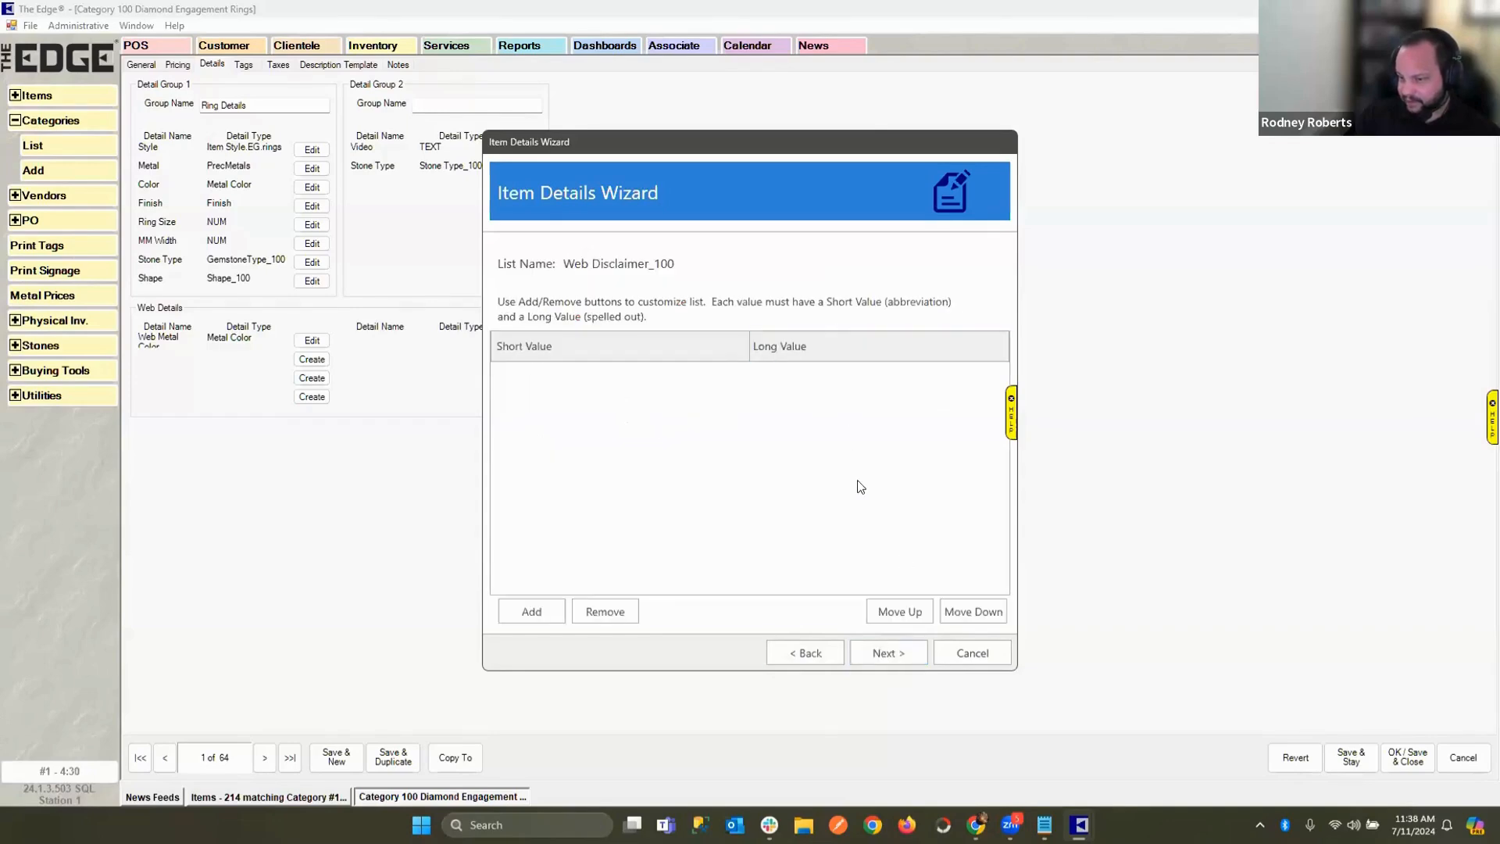
pyautogui.click(813, 652)
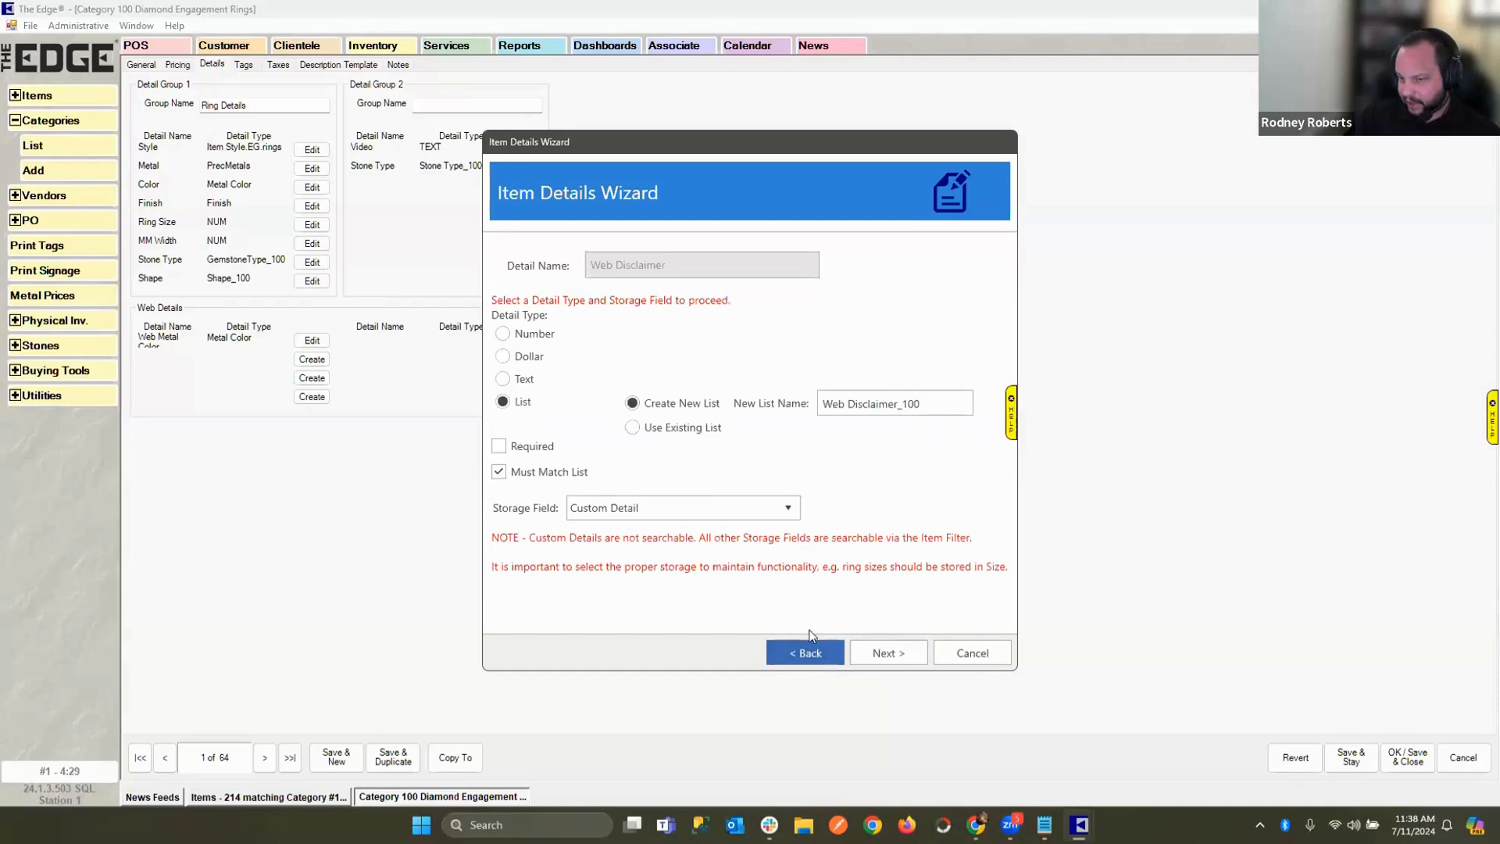
# Set Web Disclaimer to type Text with storage field Custom Detail, not required, and save the detail.
pyautogui.click(538, 382)
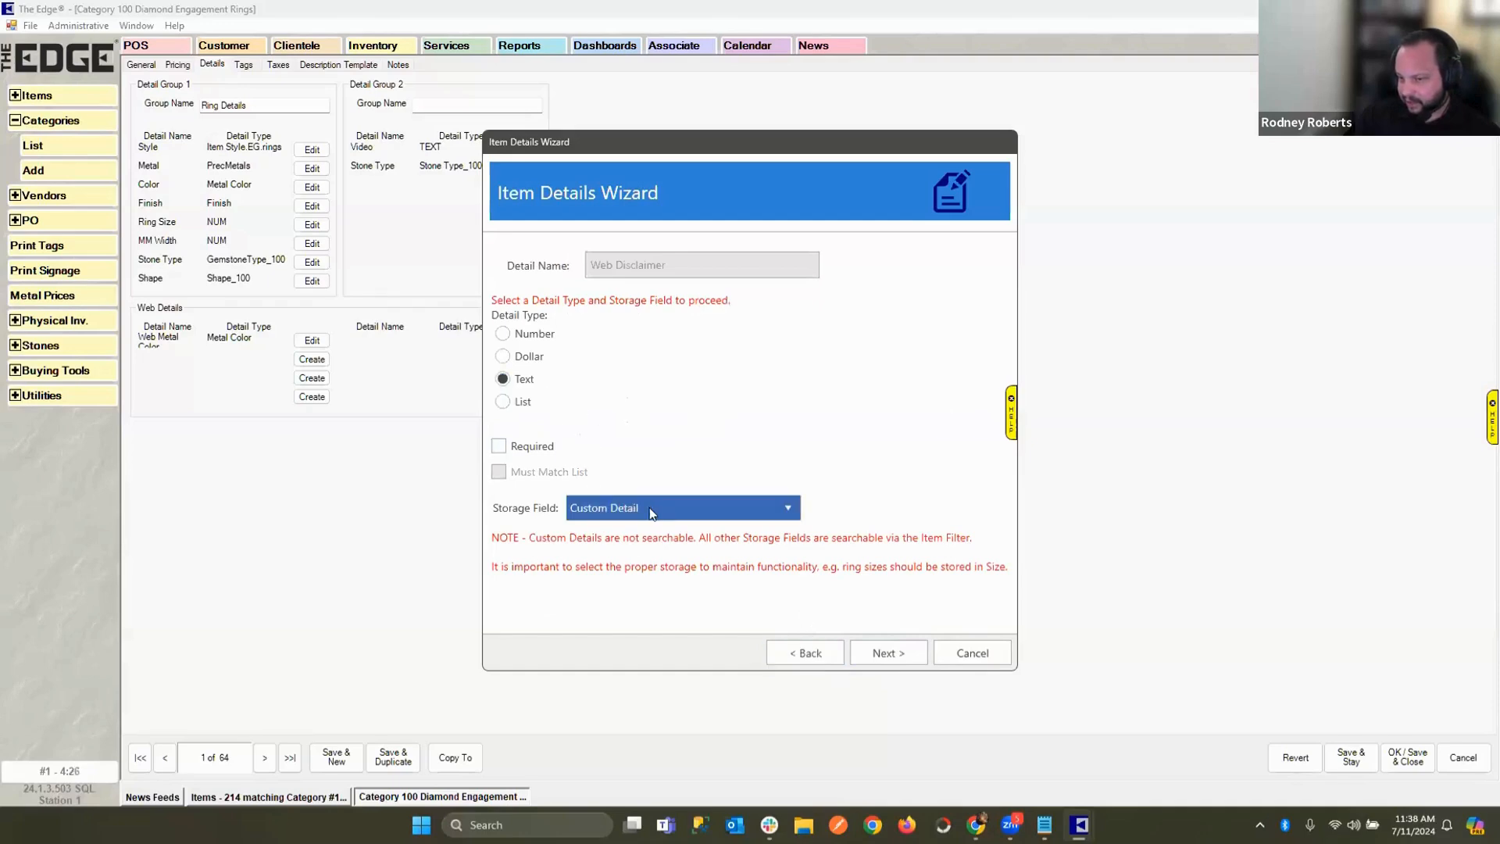
pyautogui.click(888, 652)
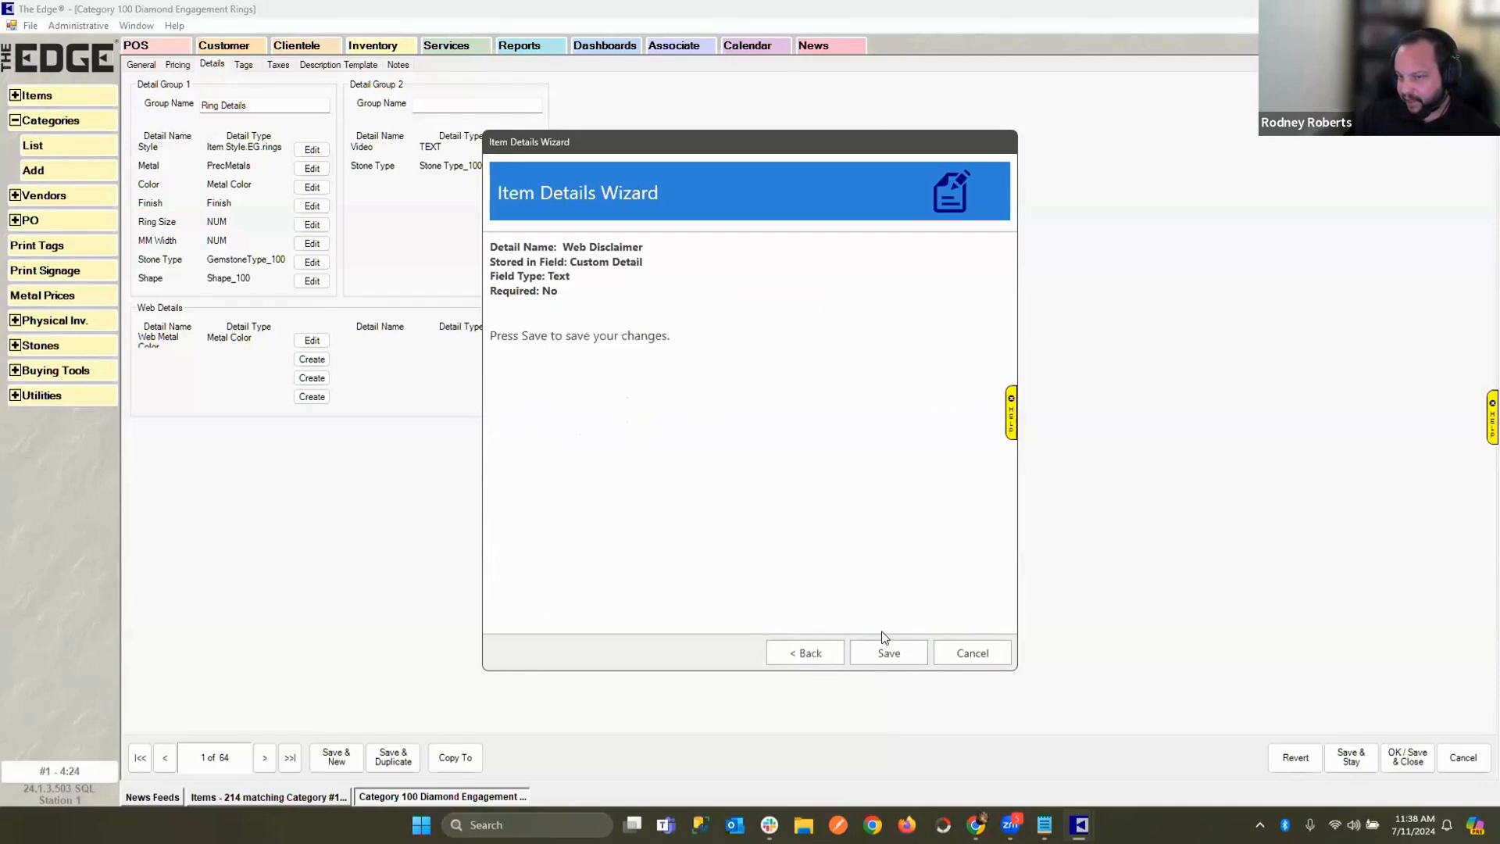
pyautogui.click(897, 654)
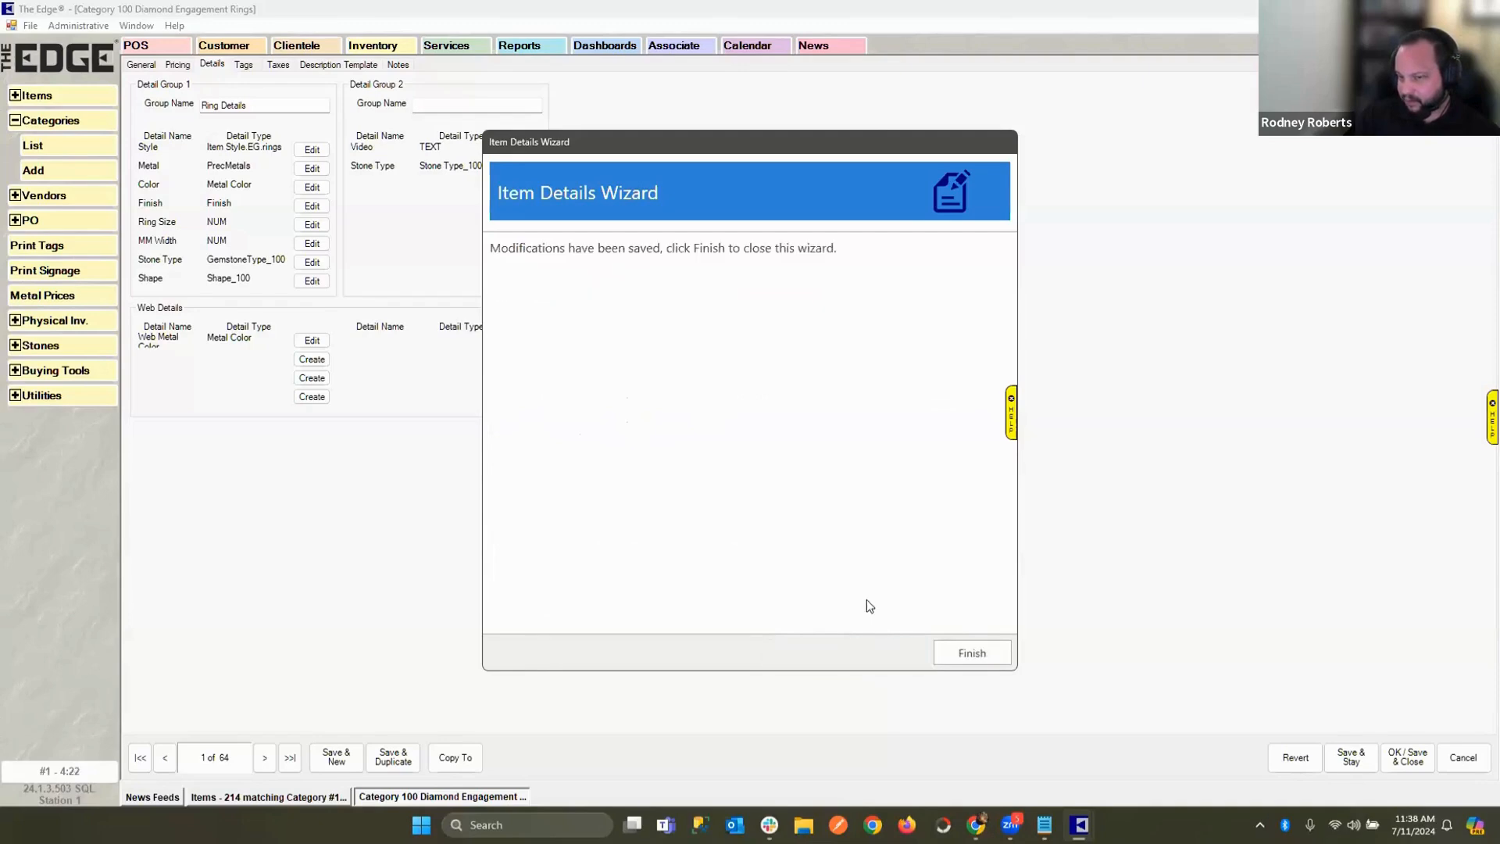
pyautogui.click(984, 652)
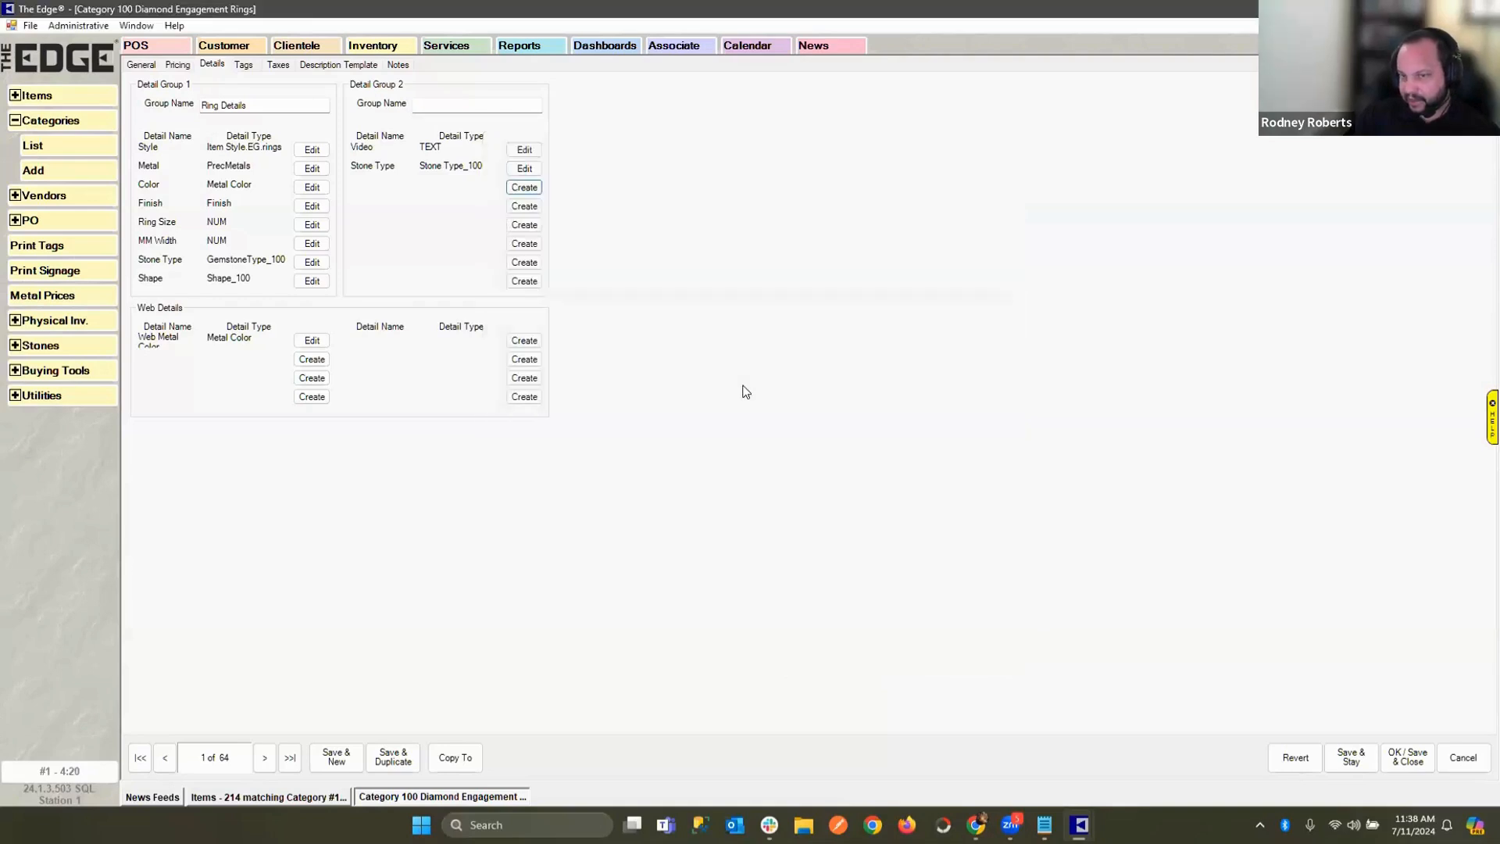
# Reopen the Web Disclaimer detail to review its detail type and storage field, and close it without changes.
pyautogui.click(527, 186)
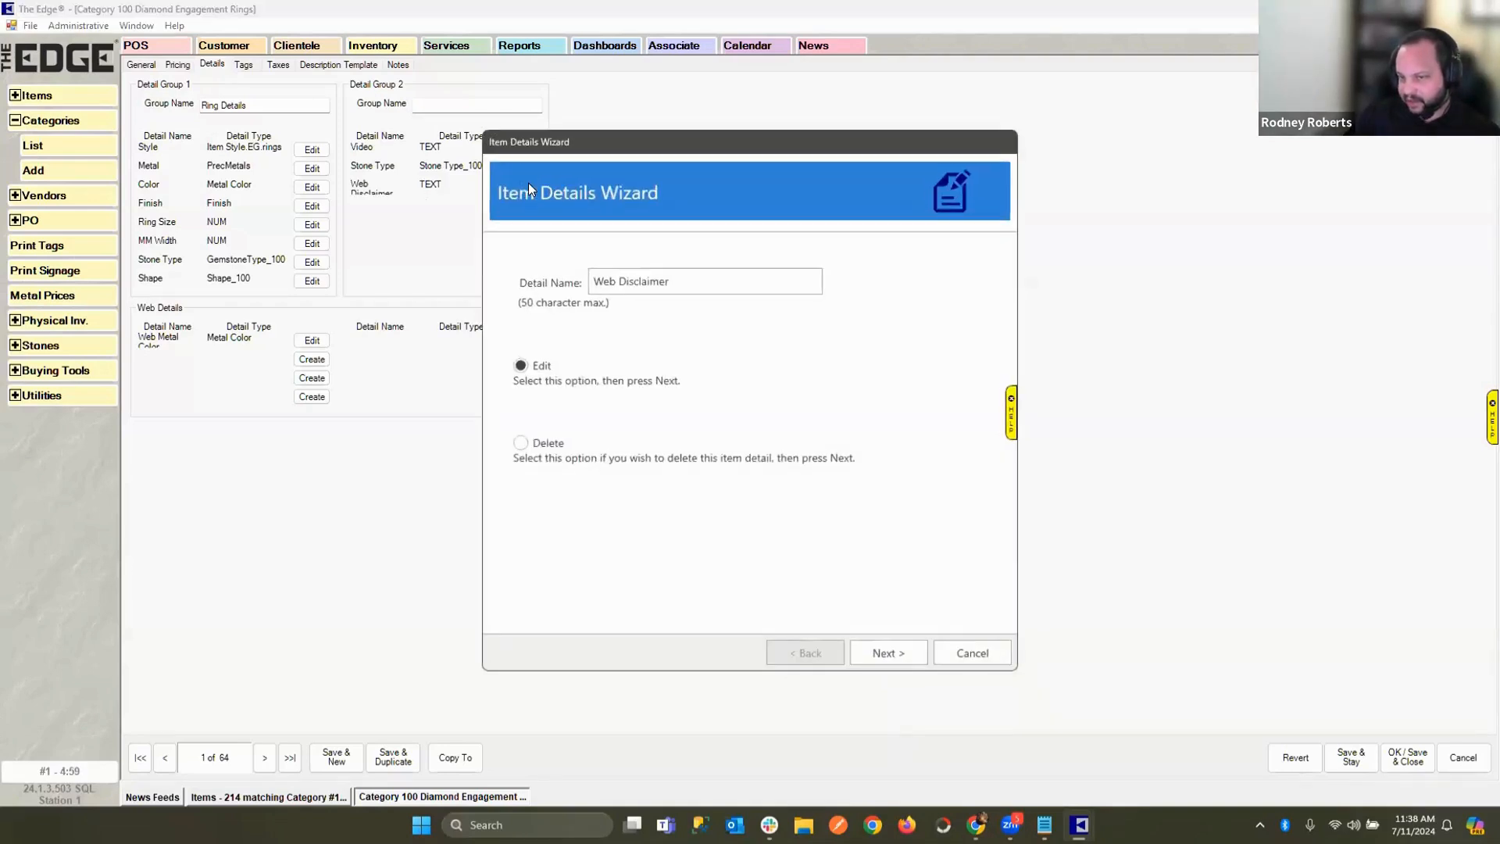
pyautogui.click(965, 652)
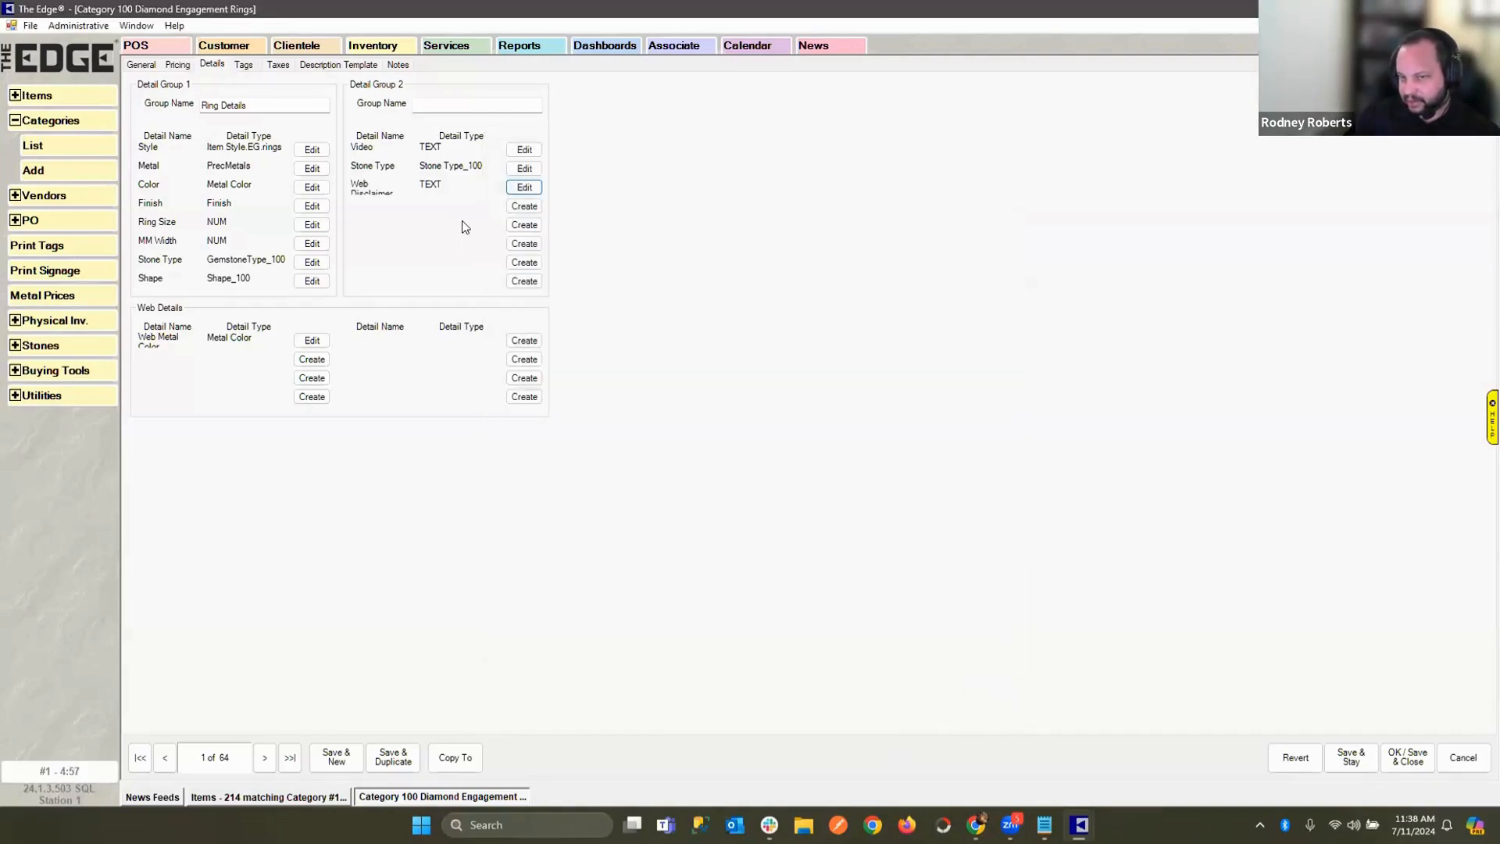
pyautogui.click(523, 188)
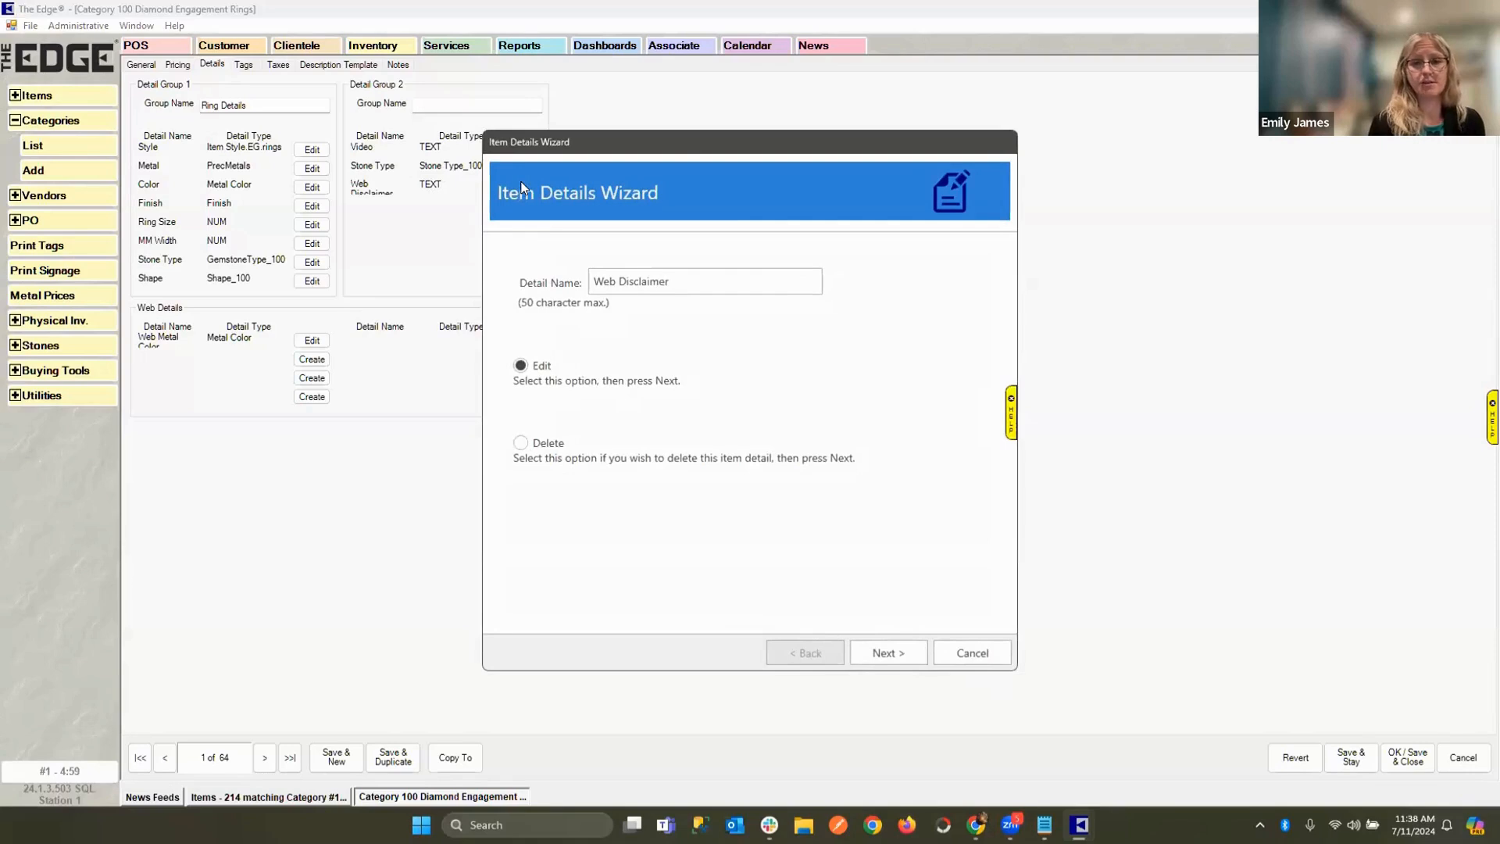
pyautogui.click(894, 645)
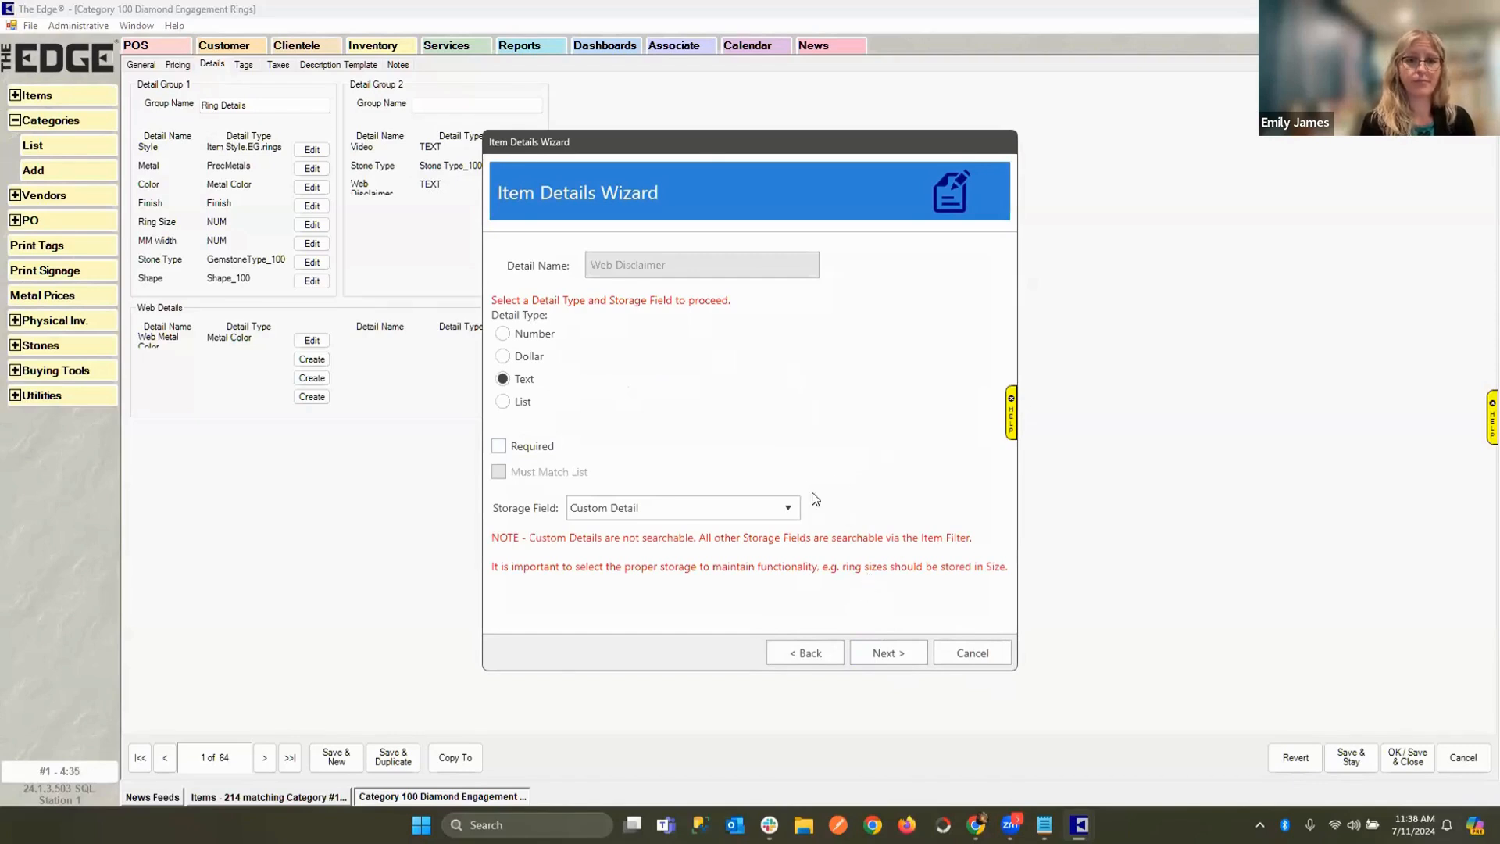
pyautogui.click(991, 657)
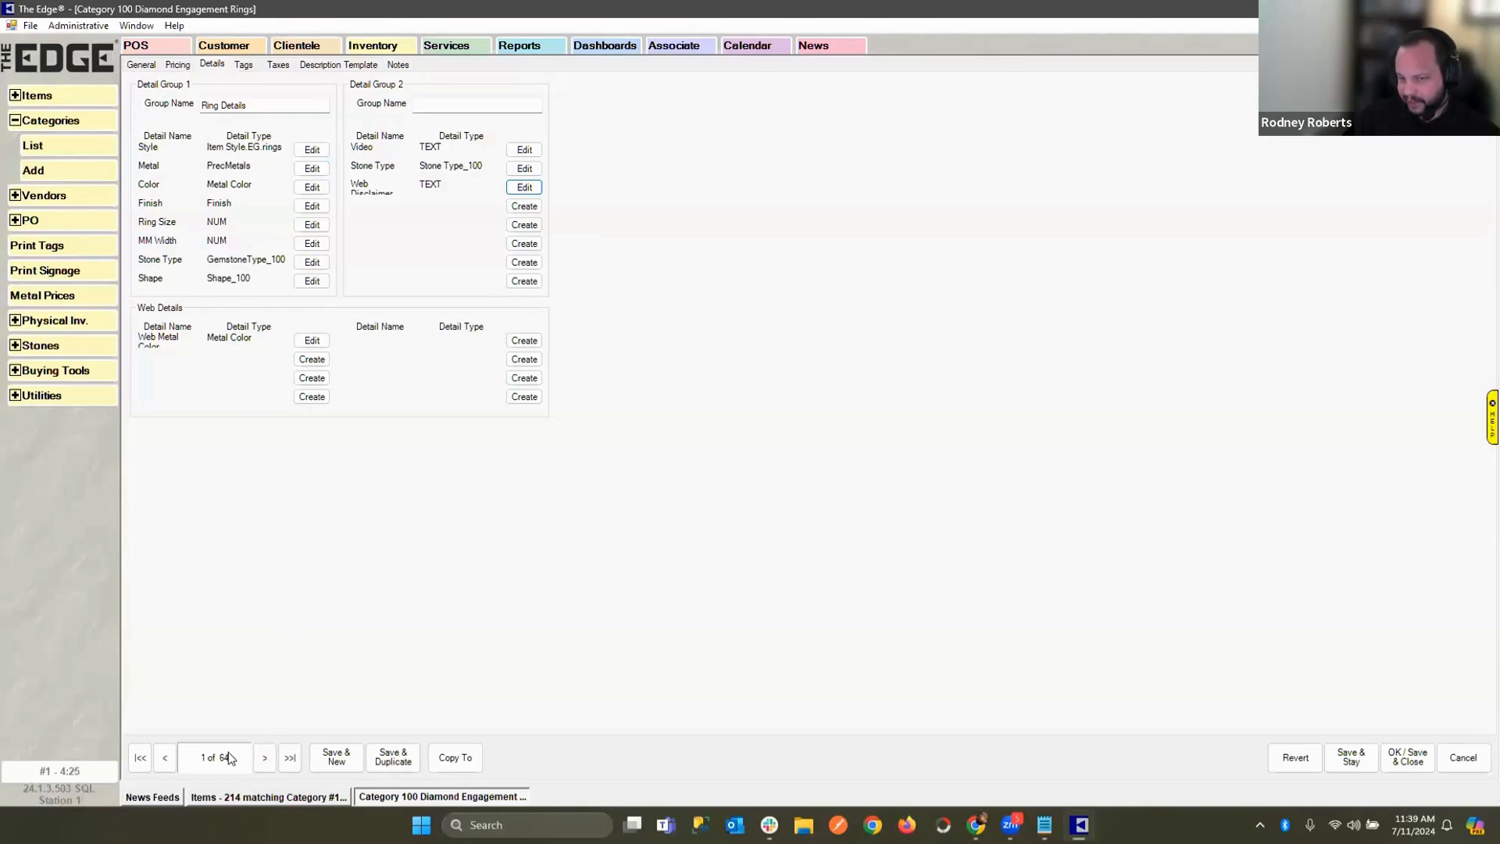
# Go to category 110 Diamond Wedding Bands and start a new Detail Group 2 detail named Web Disclaimer.
pyautogui.click(264, 758)
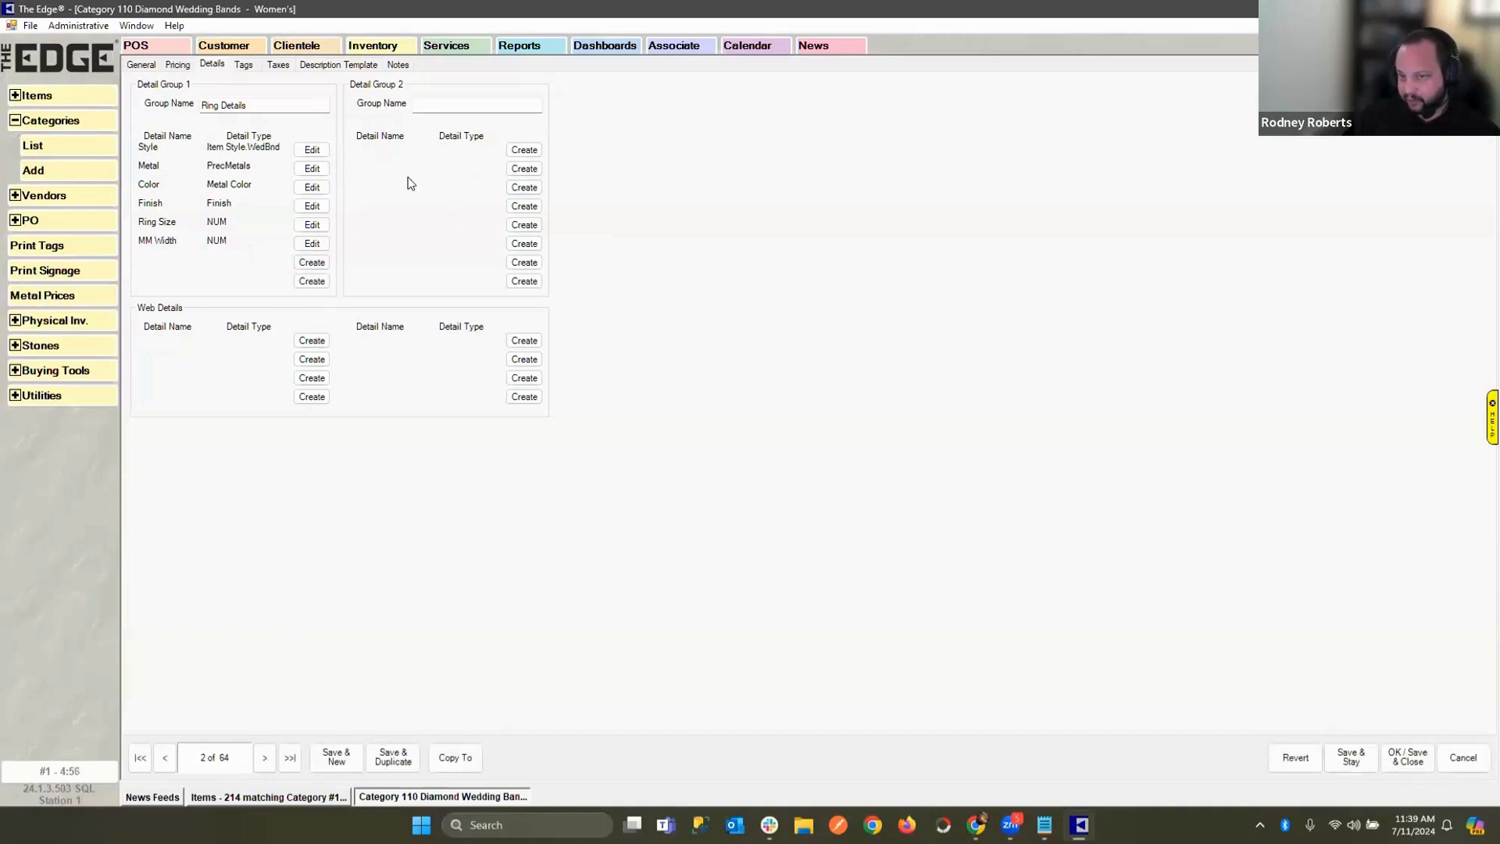
pyautogui.click(515, 169)
pyautogui.click(612, 277)
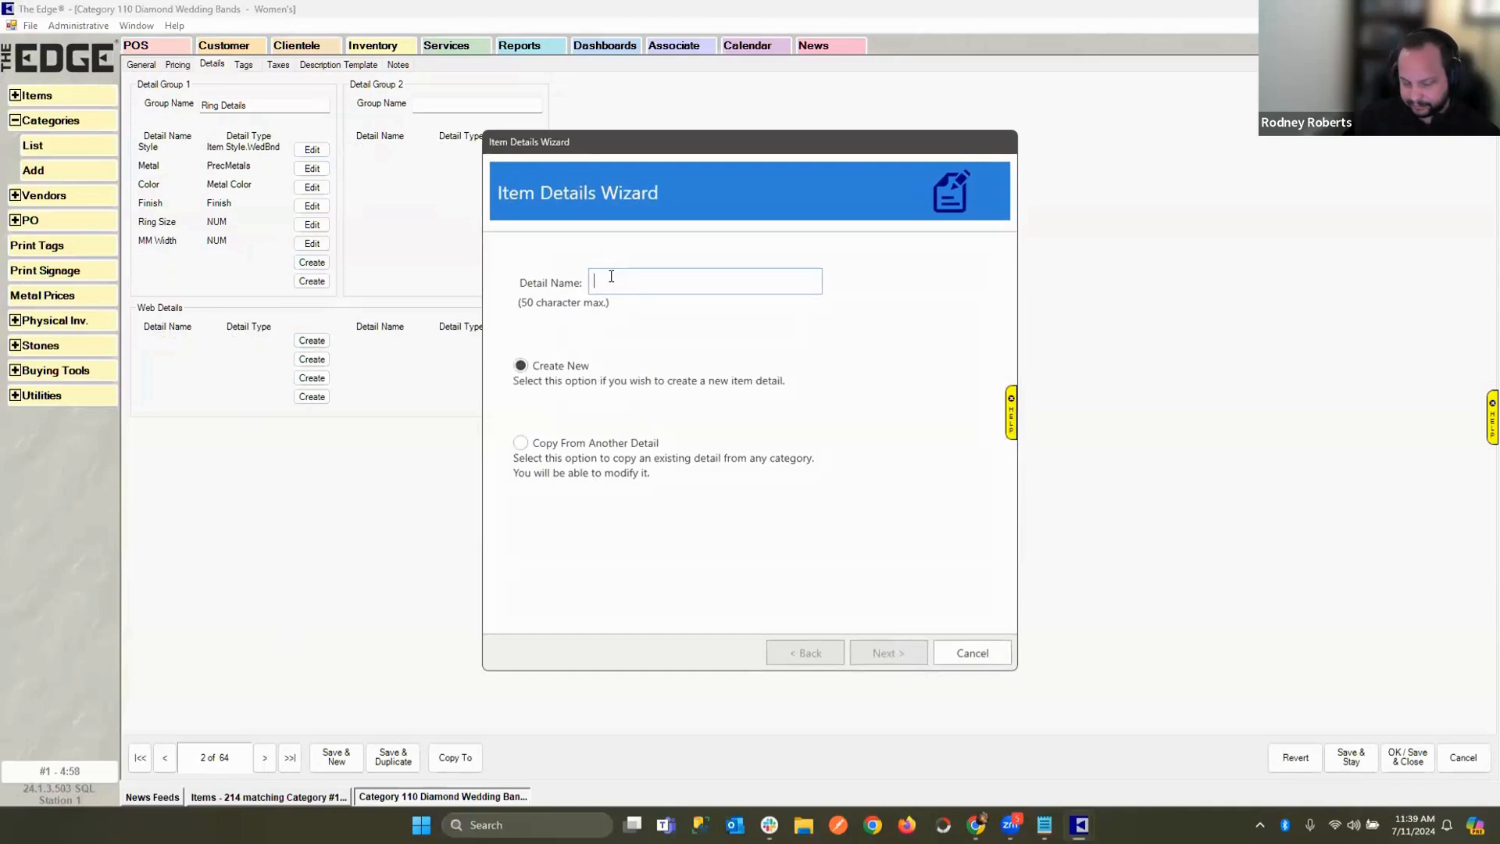
pyautogui.write('Web')
pyautogui.press('BackSpace')
pyautogui.press('BackSpace')
pyautogui.write('e')
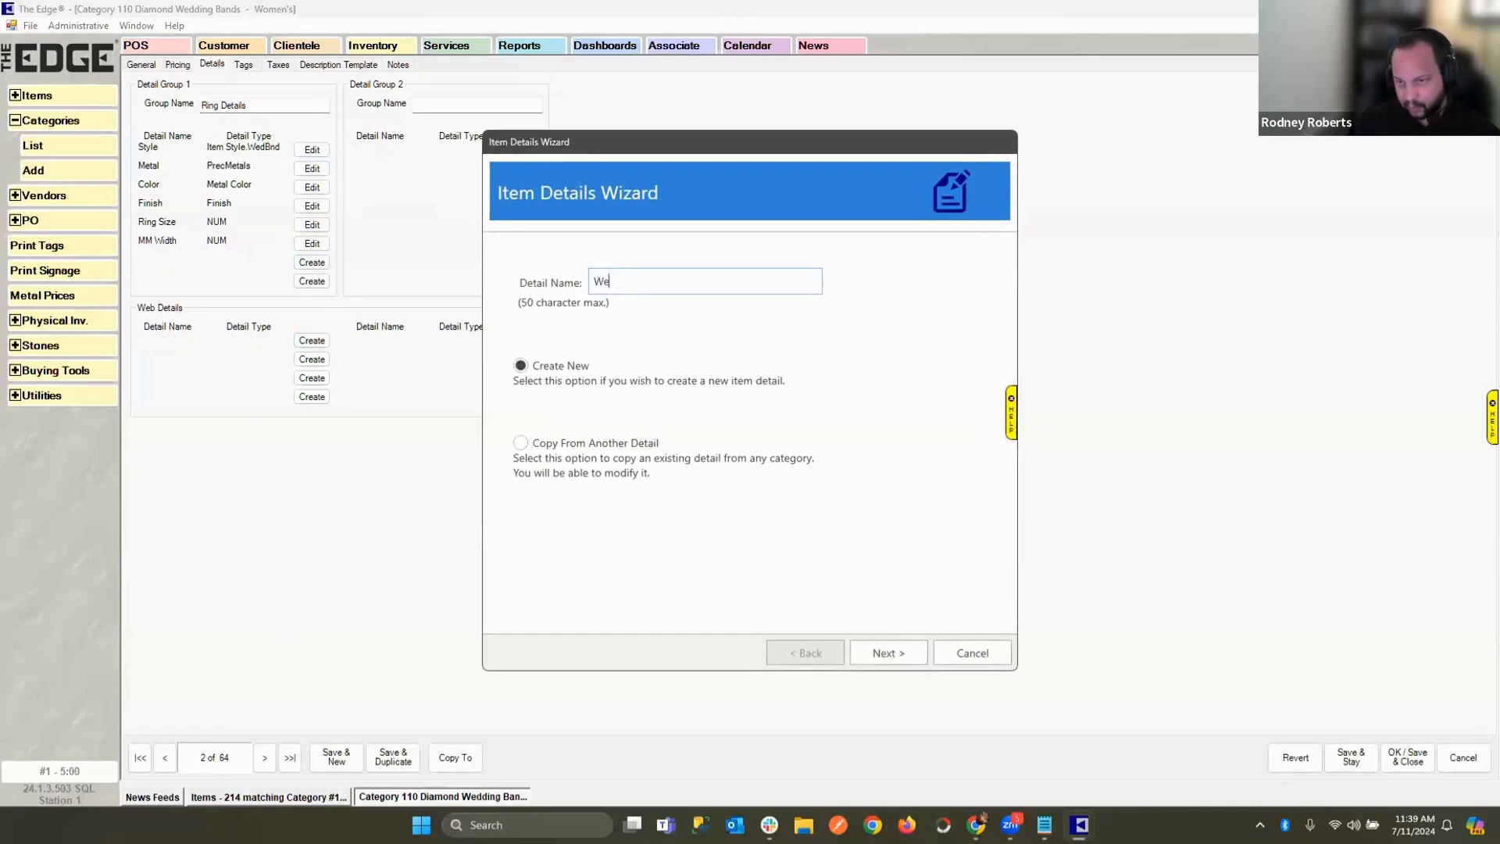
pyautogui.write('b Disclaimer')
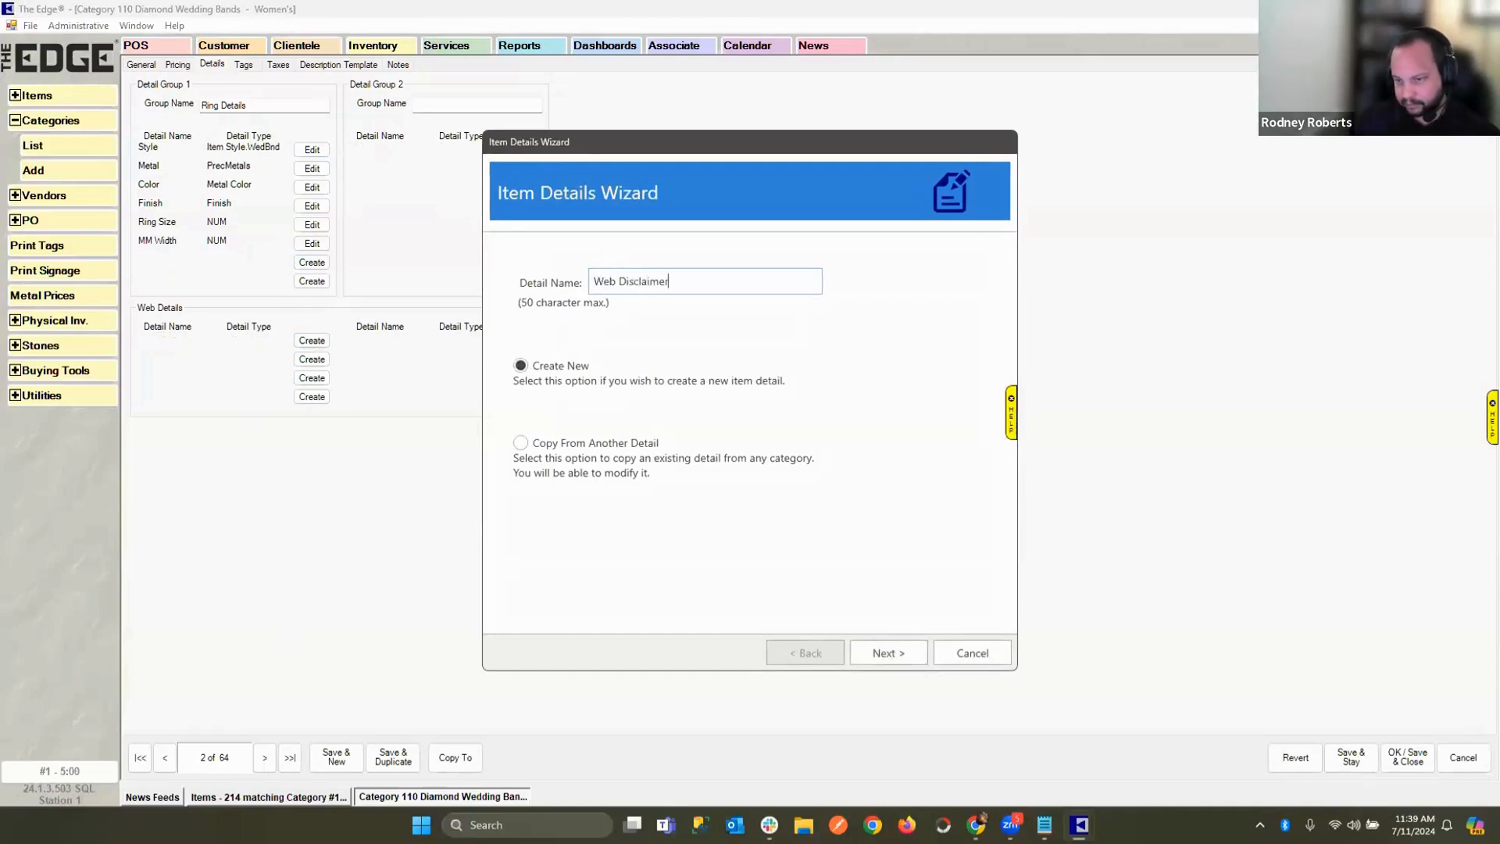
# Copy the Web Disclaimer detail from category 100 Diamond Engagement Rings, keeping type Text and storage field Custom Detail, and save it.
pyautogui.click(521, 443)
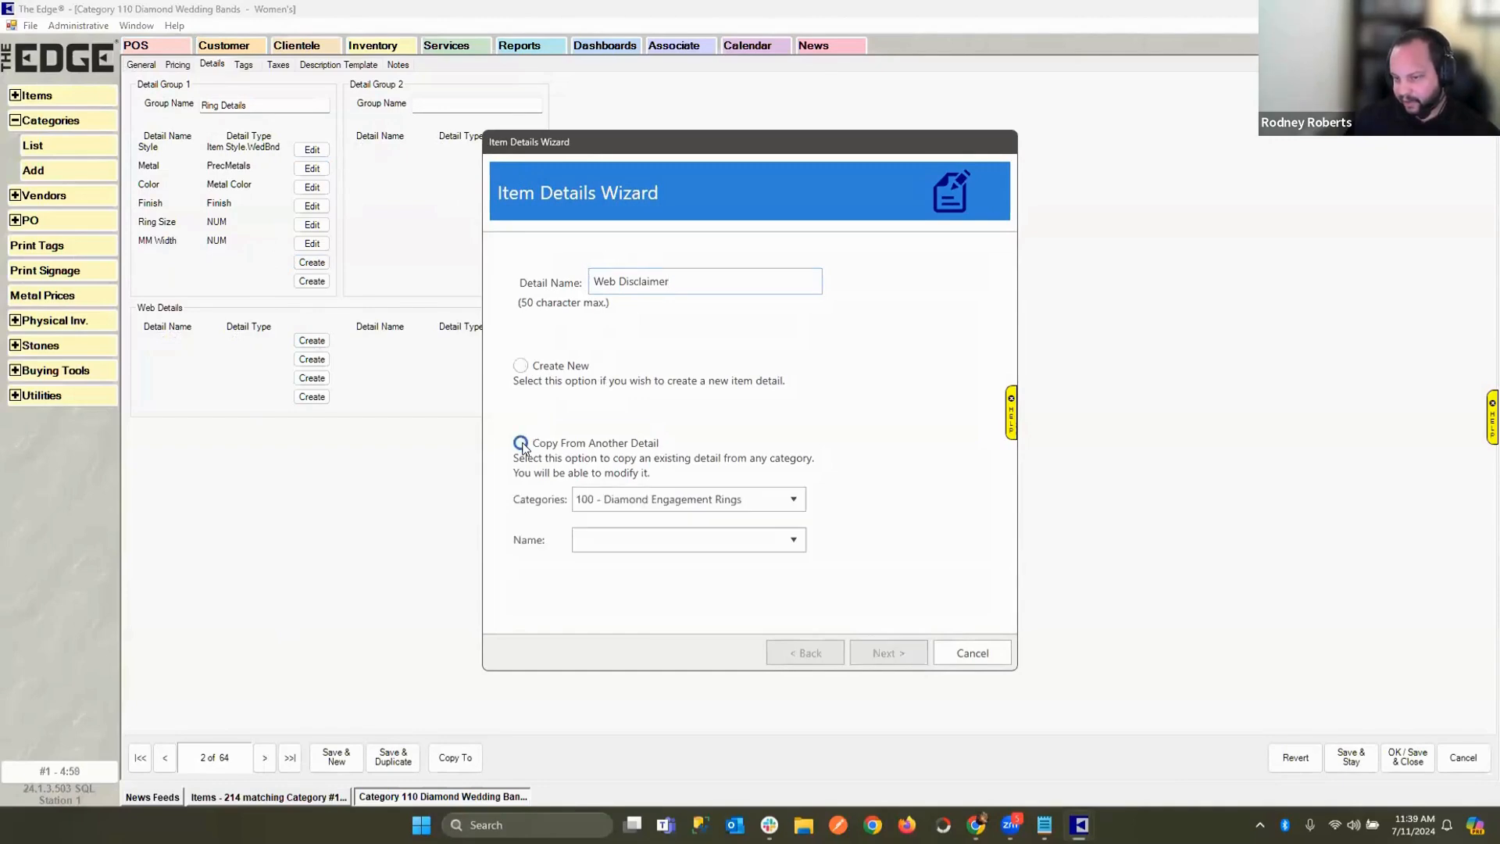
pyautogui.click(679, 546)
pyautogui.scroll(-2, 703, 629)
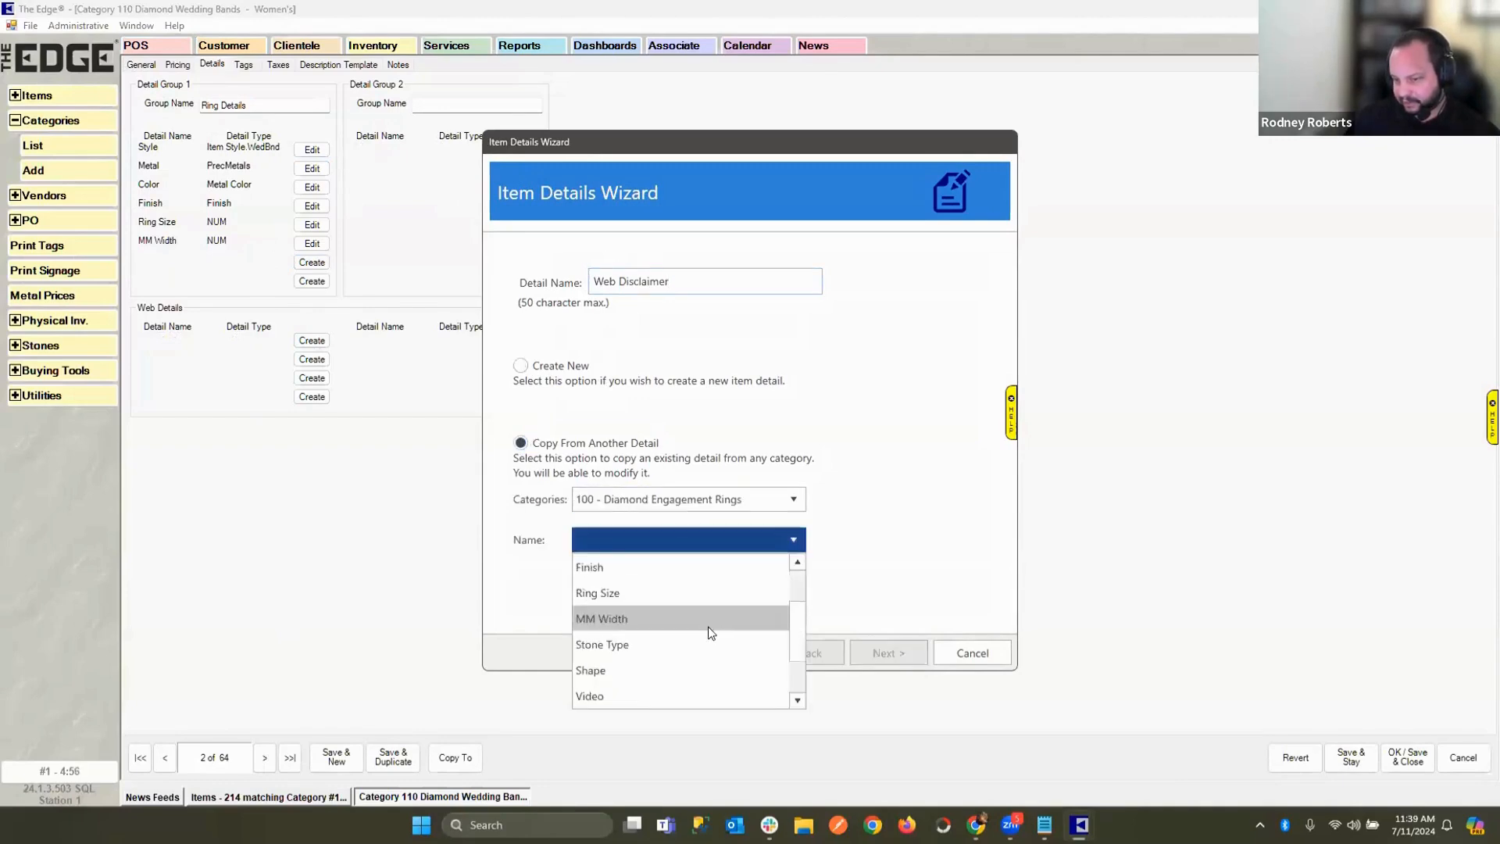
pyautogui.click(687, 666)
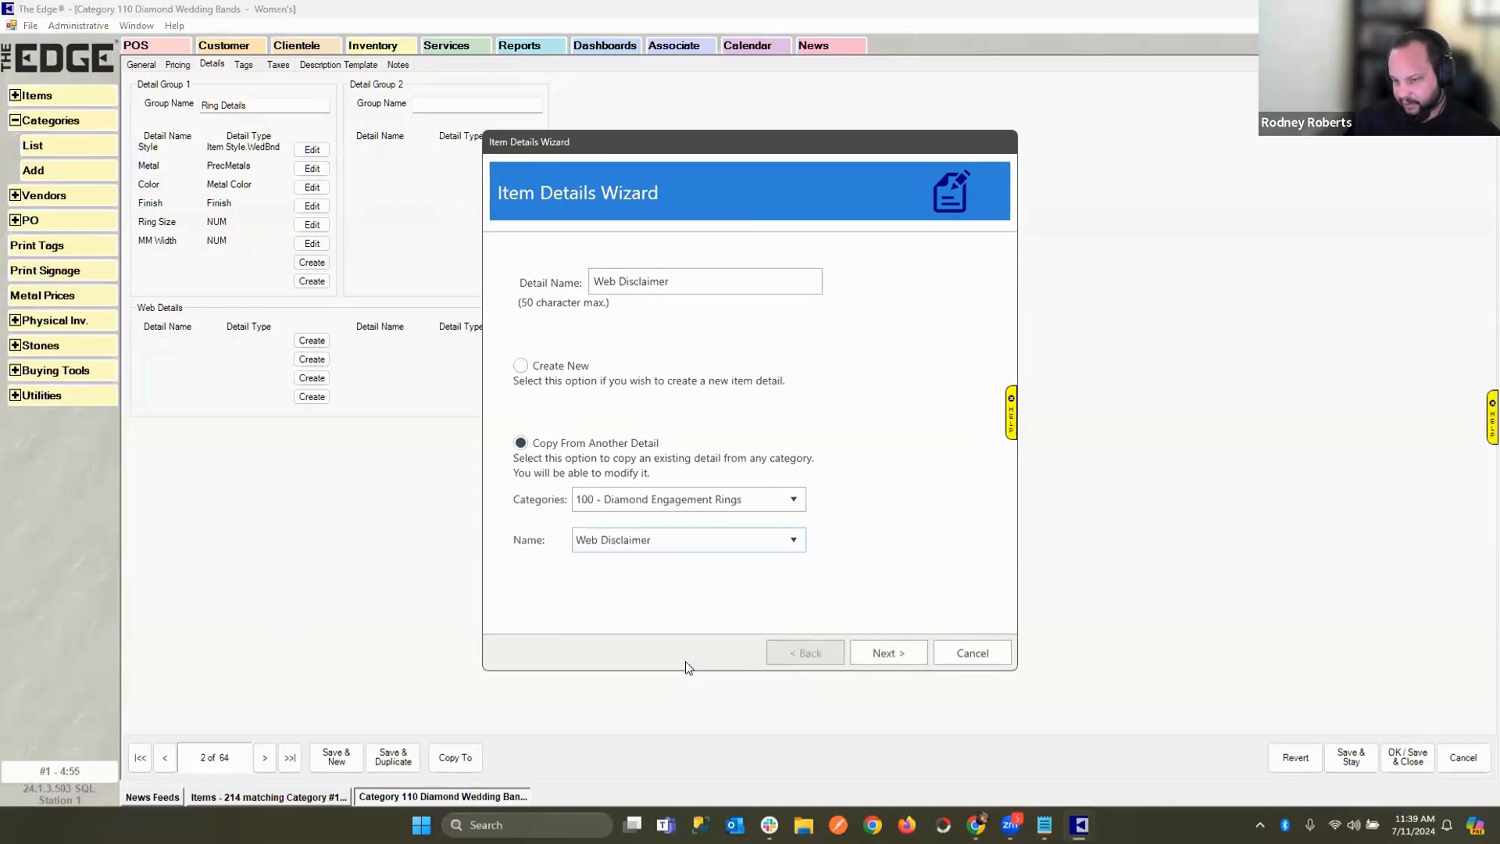
pyautogui.click(903, 655)
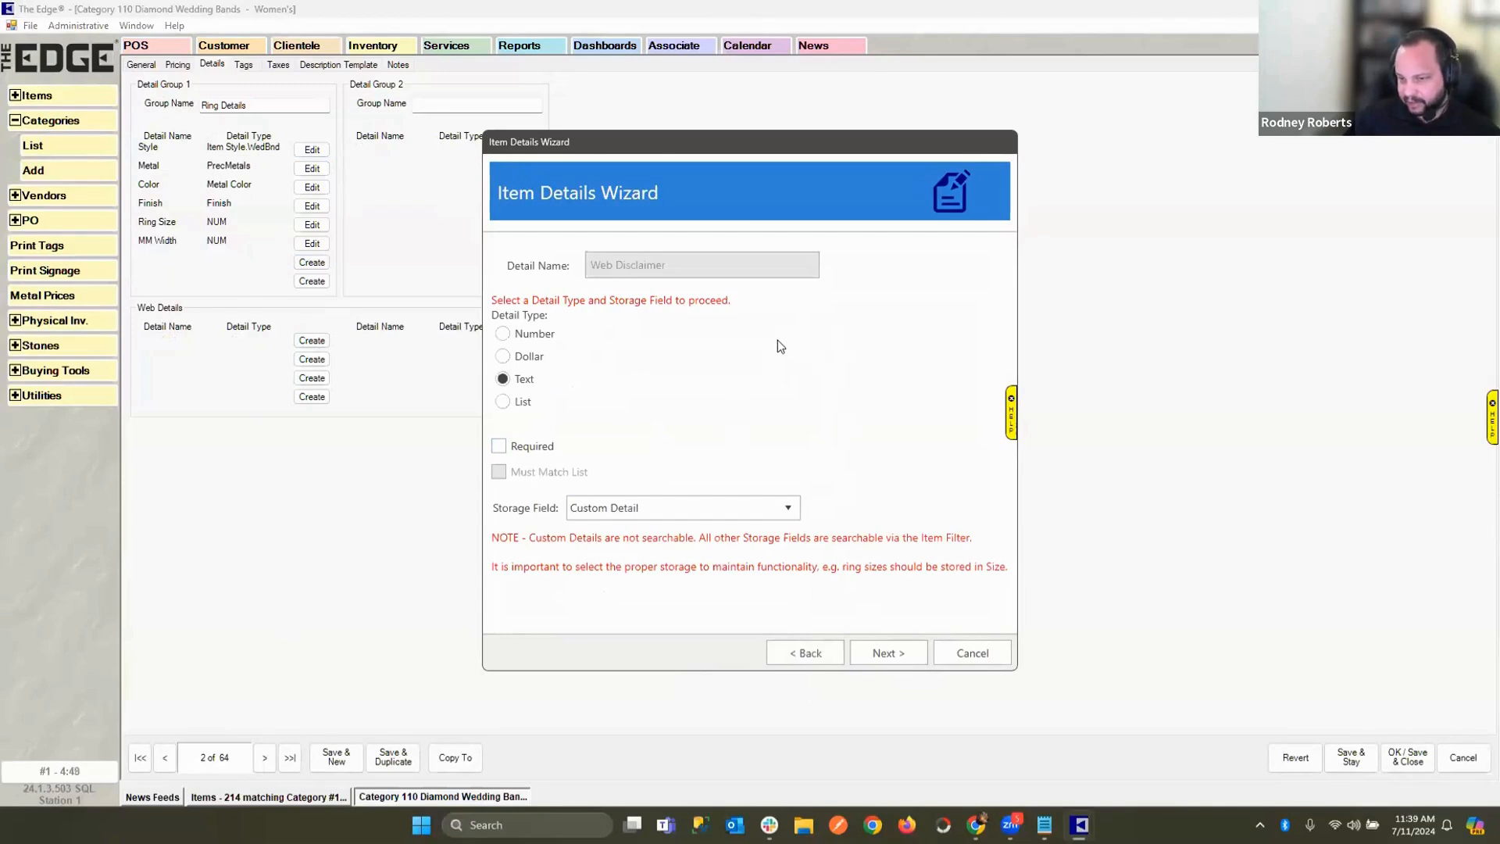
pyautogui.click(912, 655)
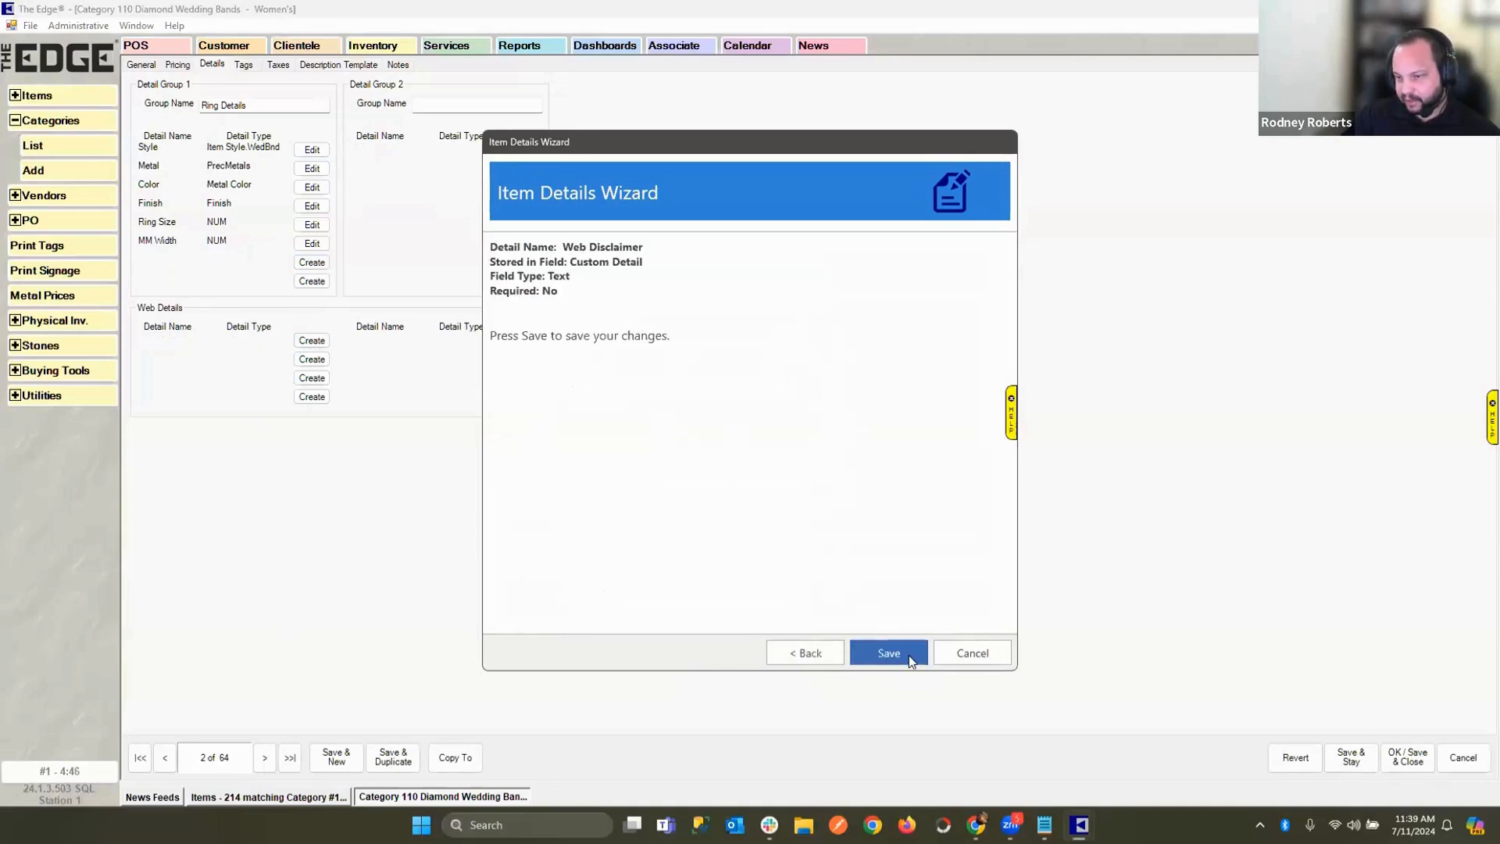
pyautogui.click(908, 655)
pyautogui.click(960, 662)
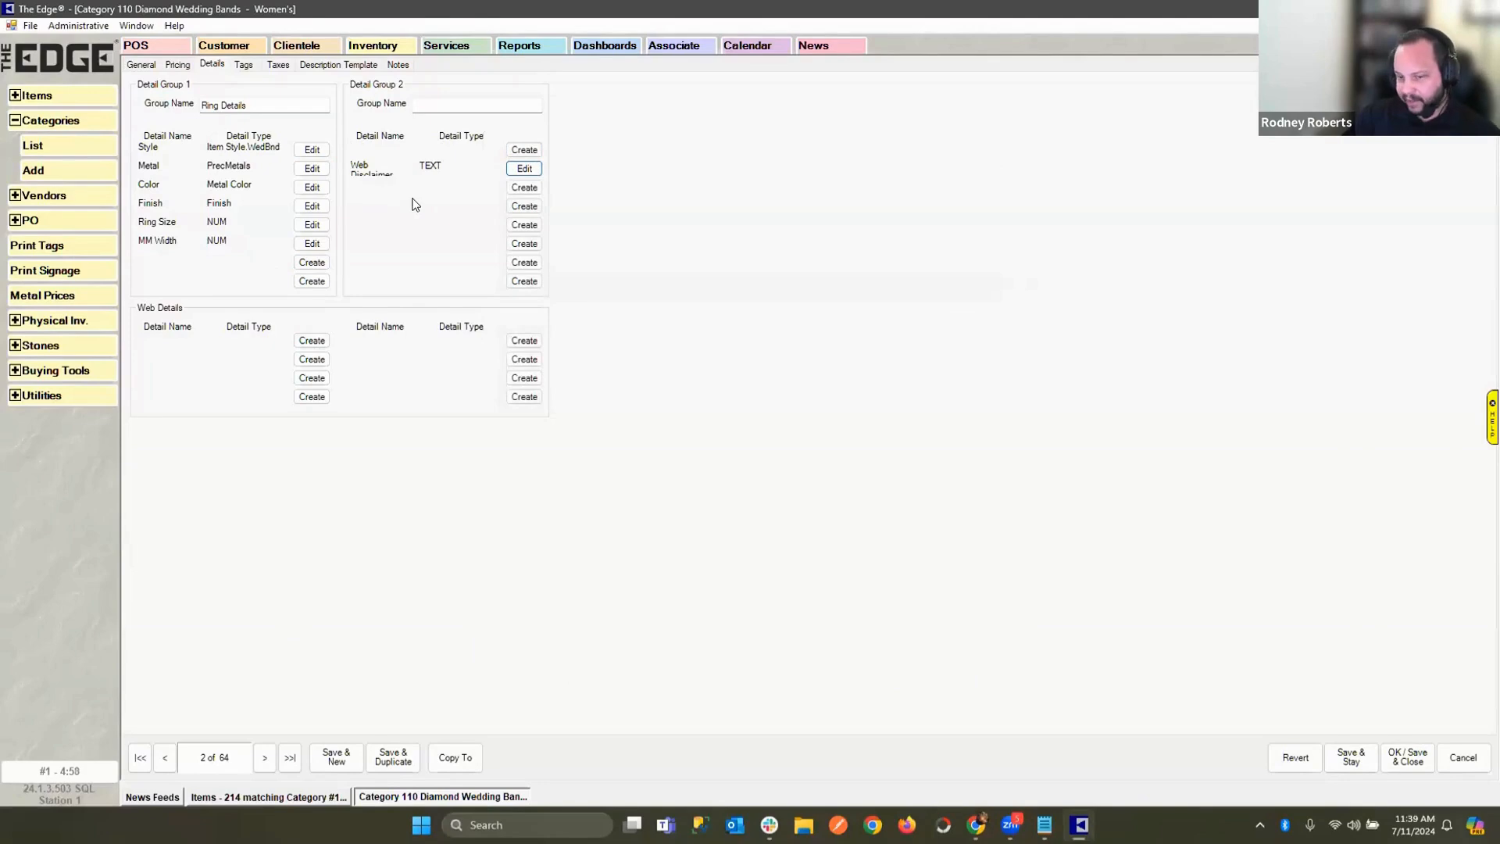
# Browse the details of the following categories up to 140 Diamond Semi-Mount Rings and return to category 110 Diamond Wedding Bands.
pyautogui.click(264, 757)
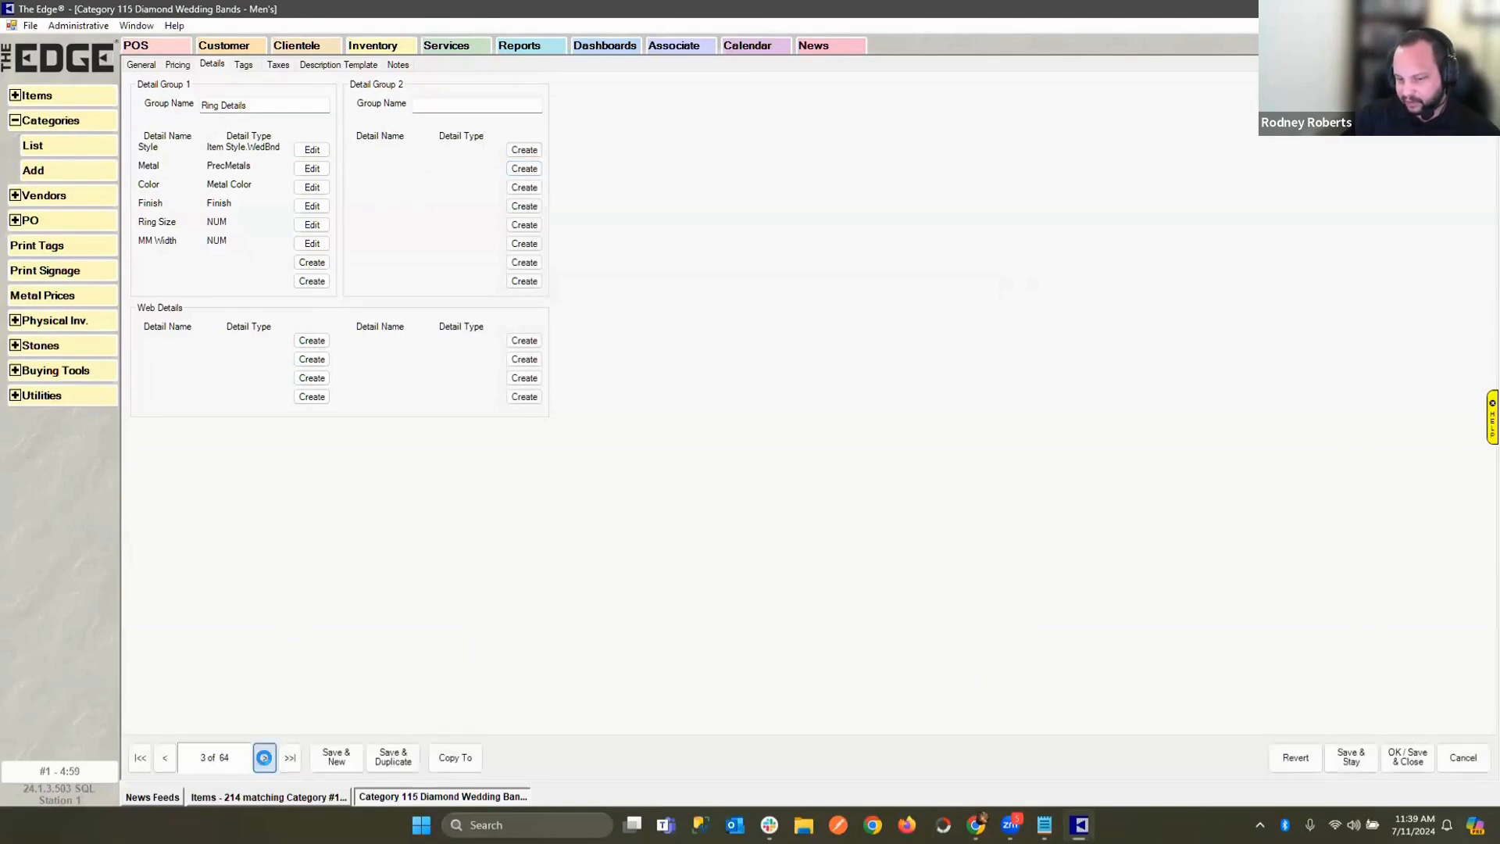
pyautogui.click(264, 757)
pyautogui.click(264, 757)
pyautogui.click(264, 757)
pyautogui.click(264, 758)
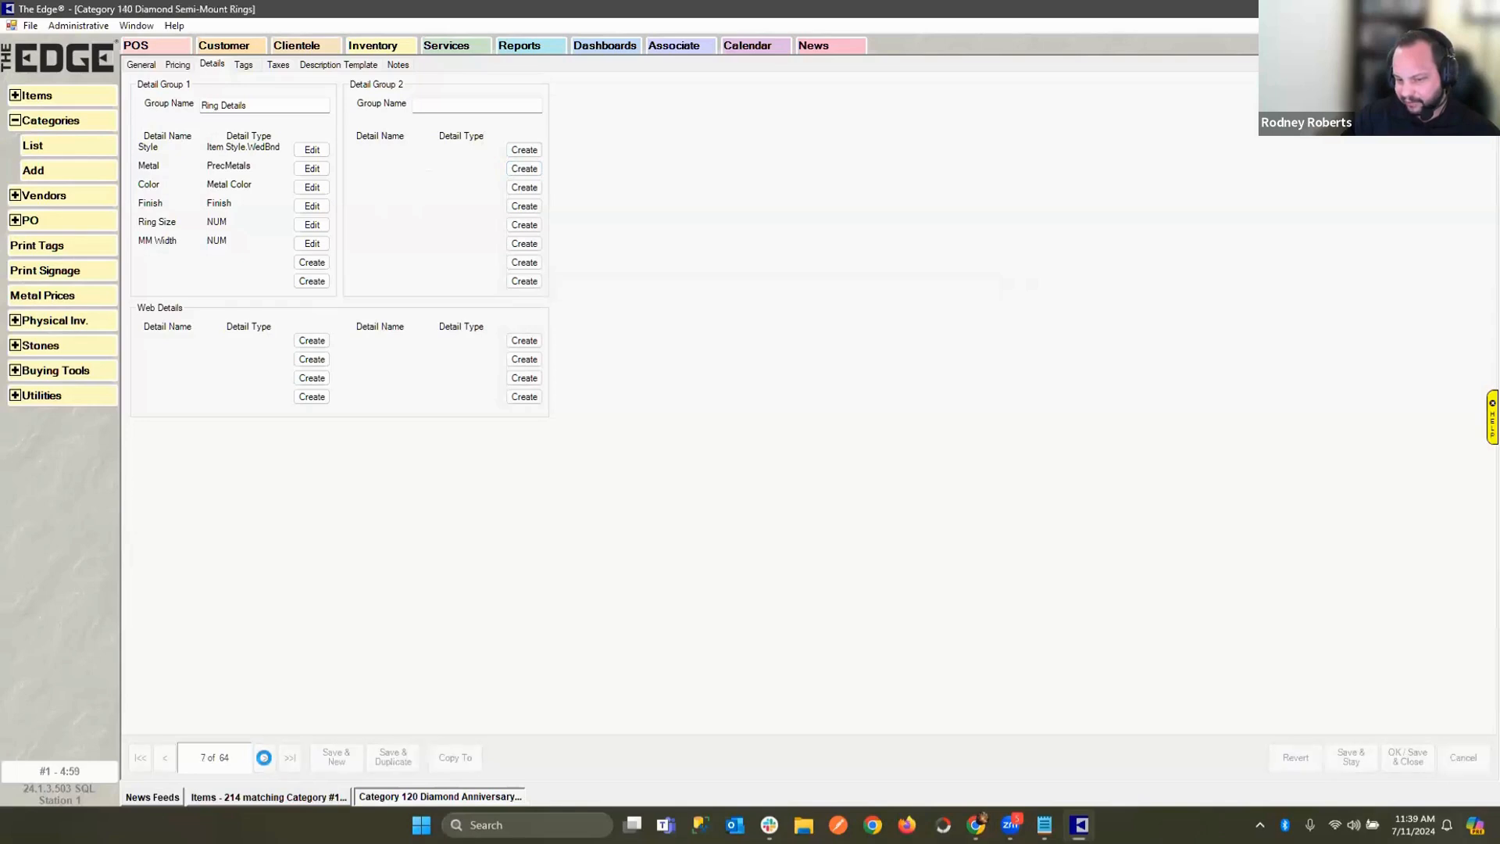
pyautogui.click(165, 757)
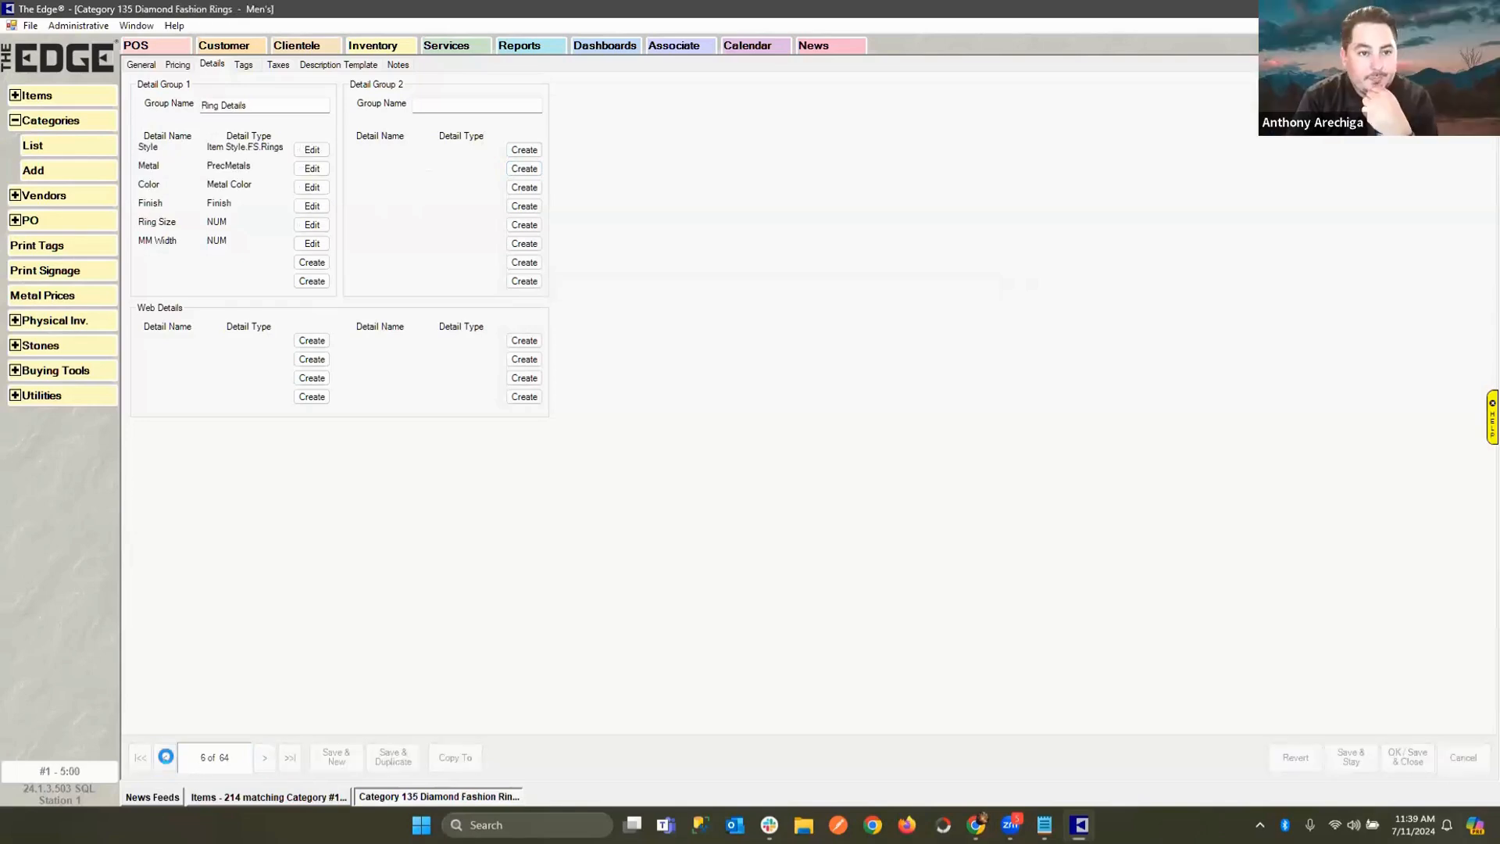
pyautogui.click(165, 757)
pyautogui.click(165, 757)
pyautogui.click(166, 759)
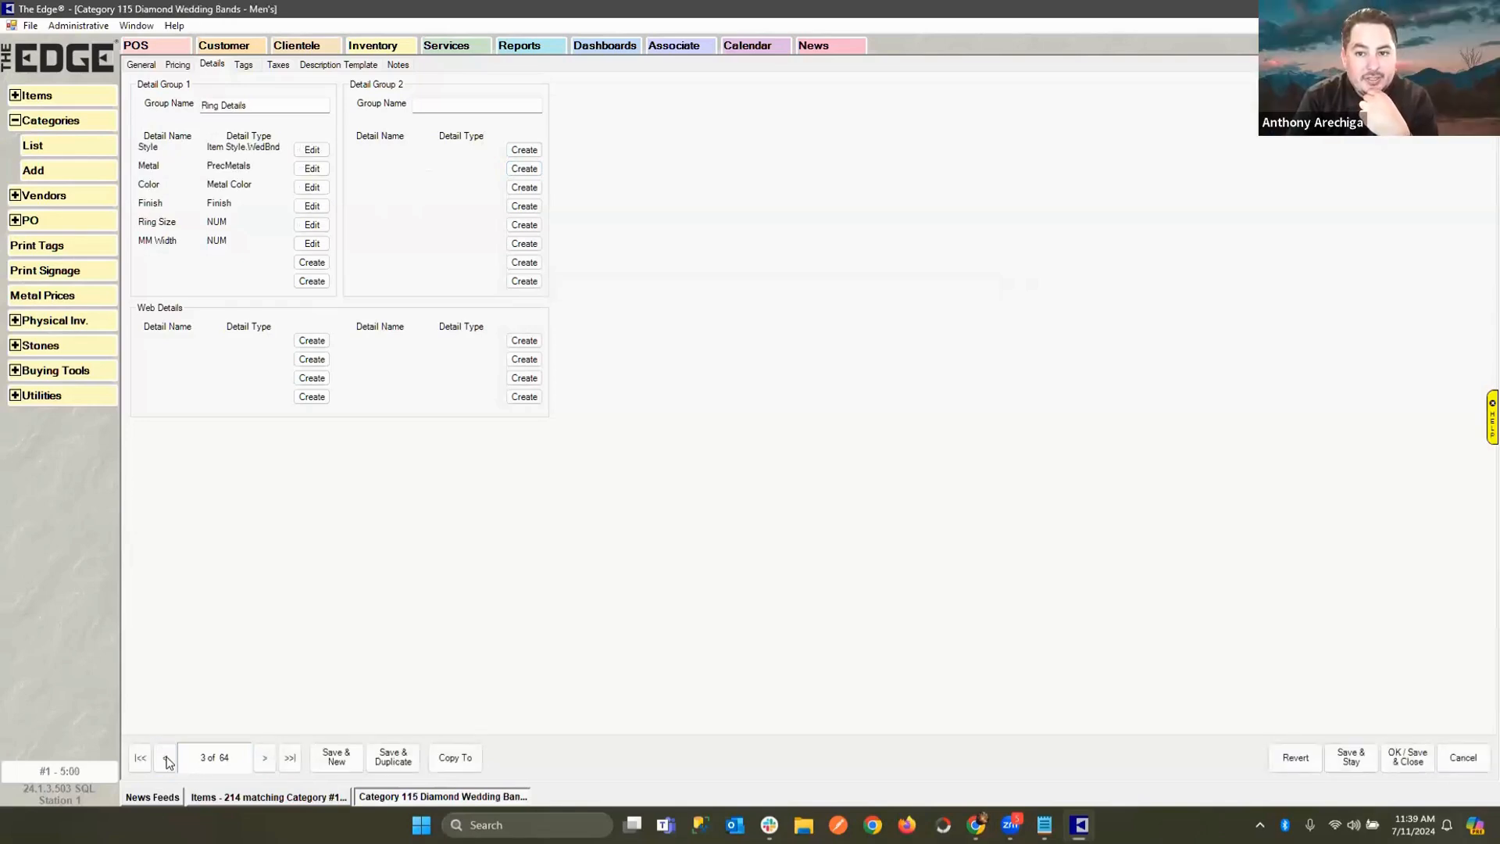
pyautogui.click(166, 758)
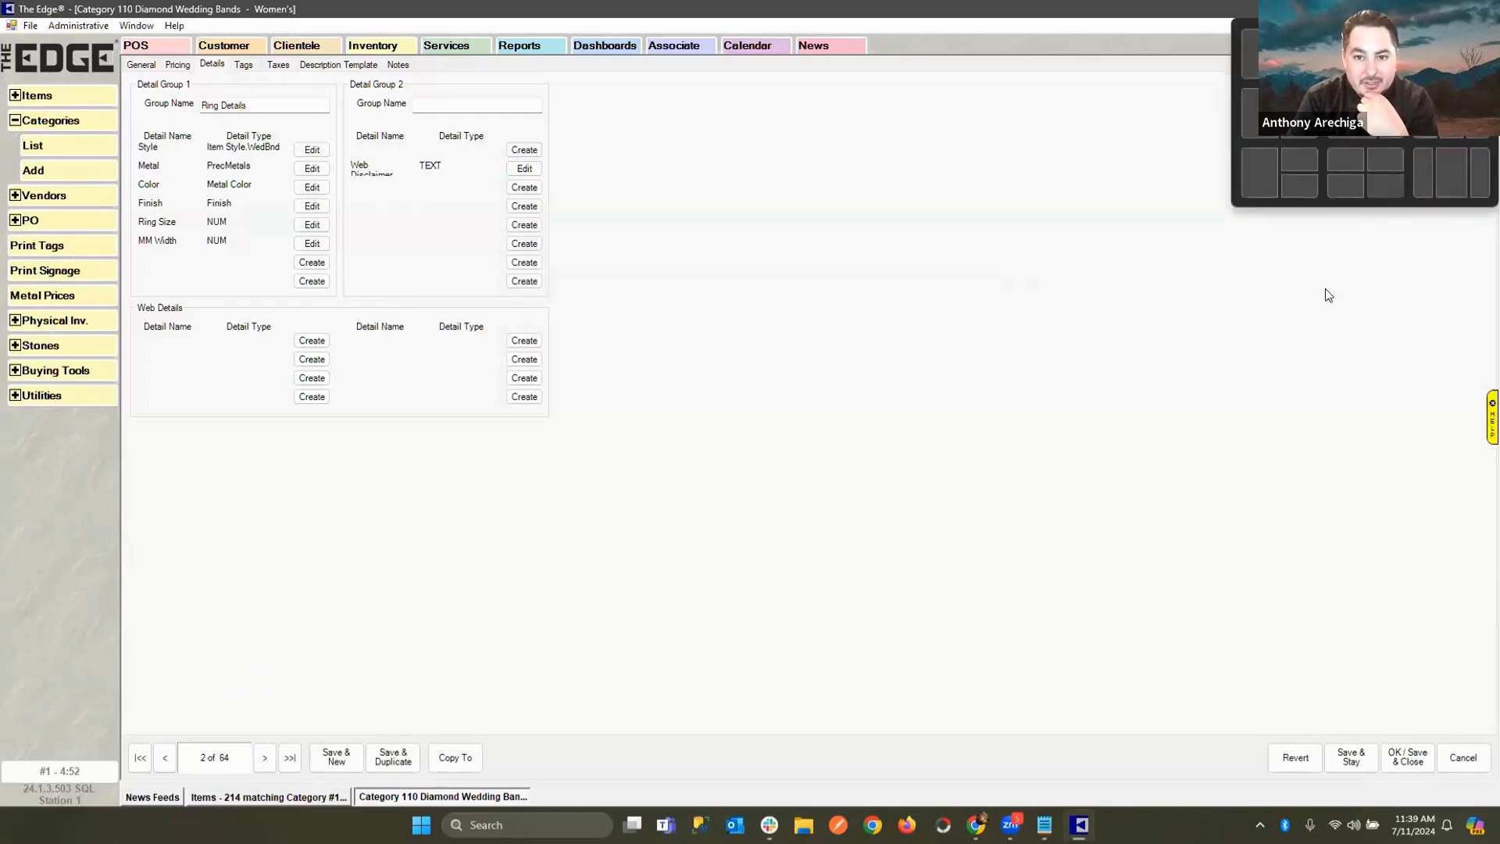
pyautogui.moveTo(1446, 10)
pyautogui.moveTo(1085, 818)
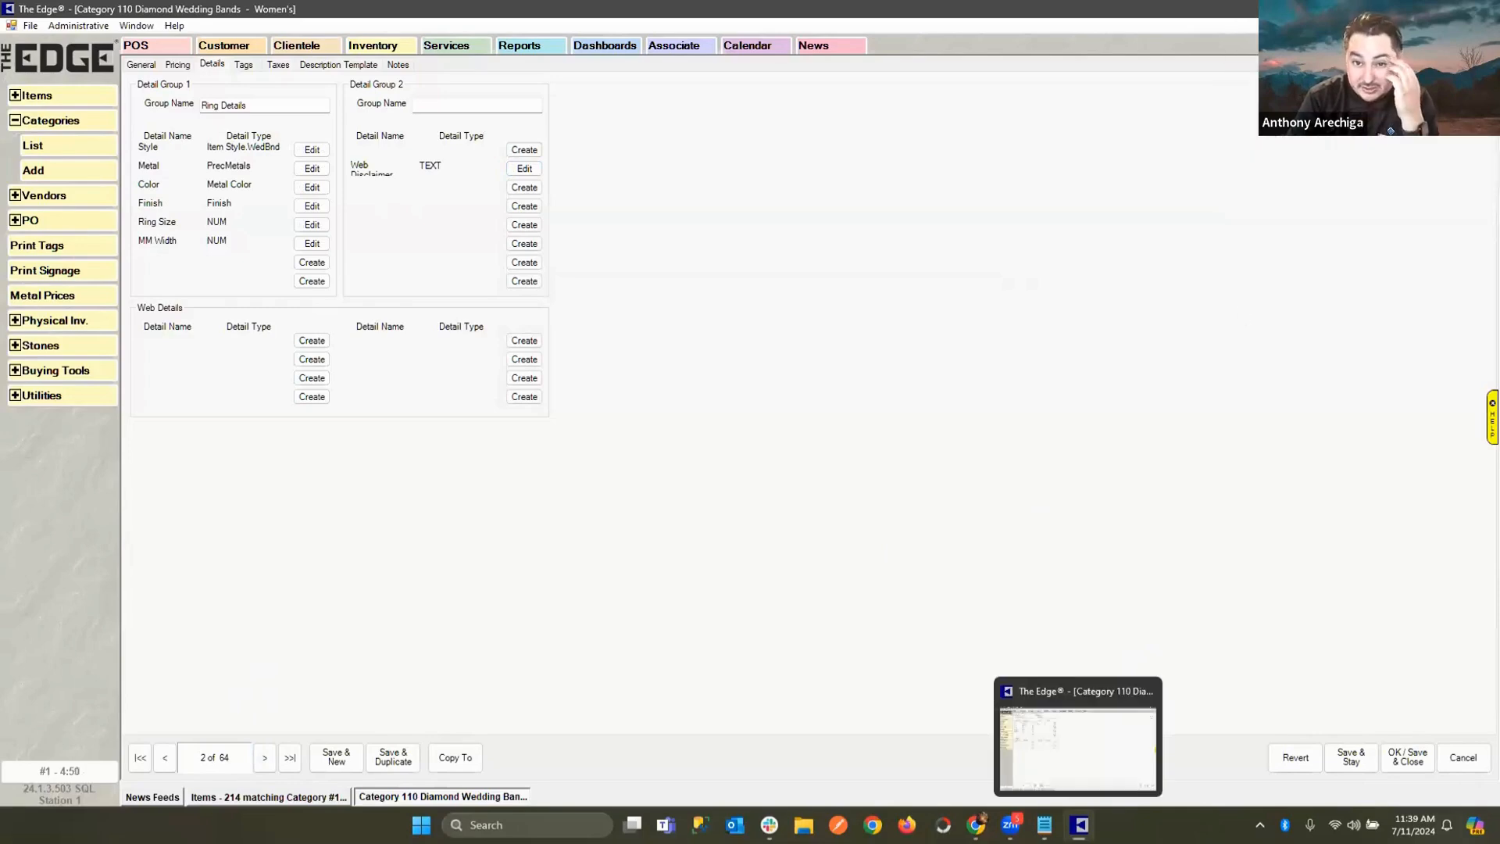
pyautogui.click(1119, 745)
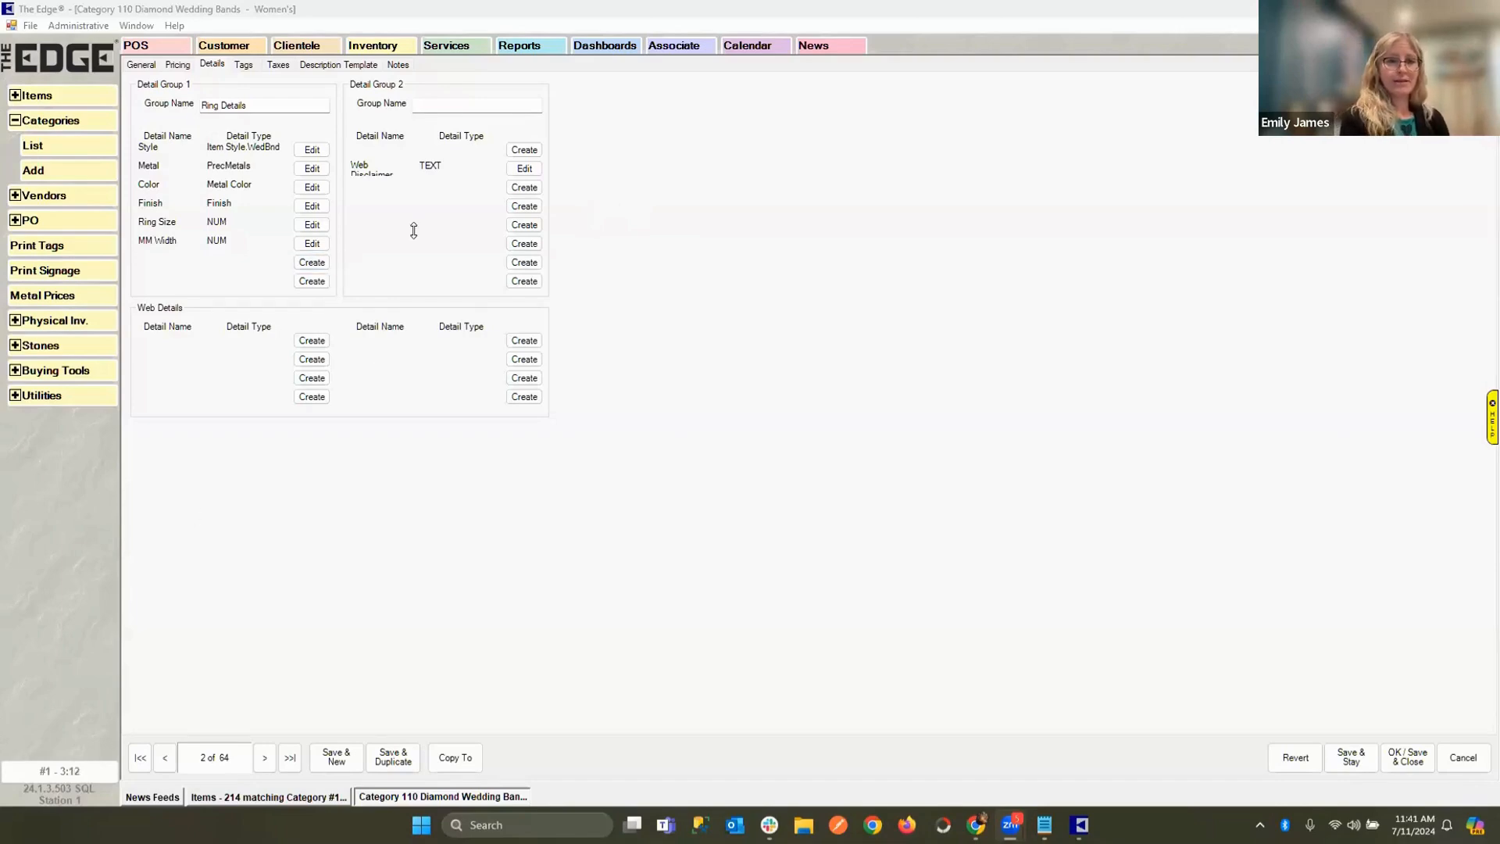
# Go to the description template of category 100 Diamond Engagement Rings and clear its Web Title template.
pyautogui.click(165, 758)
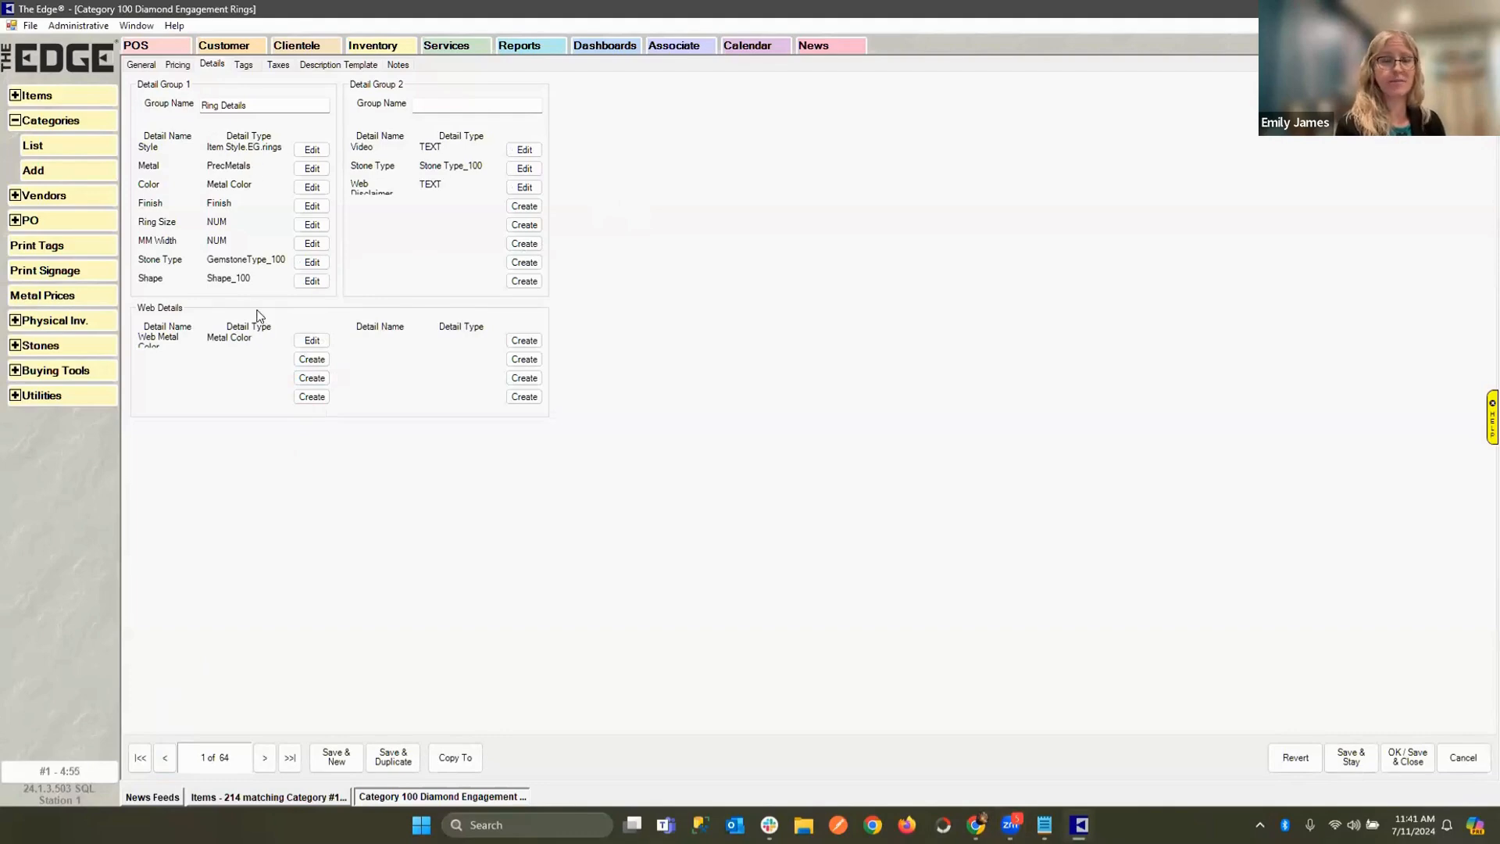
pyautogui.click(329, 65)
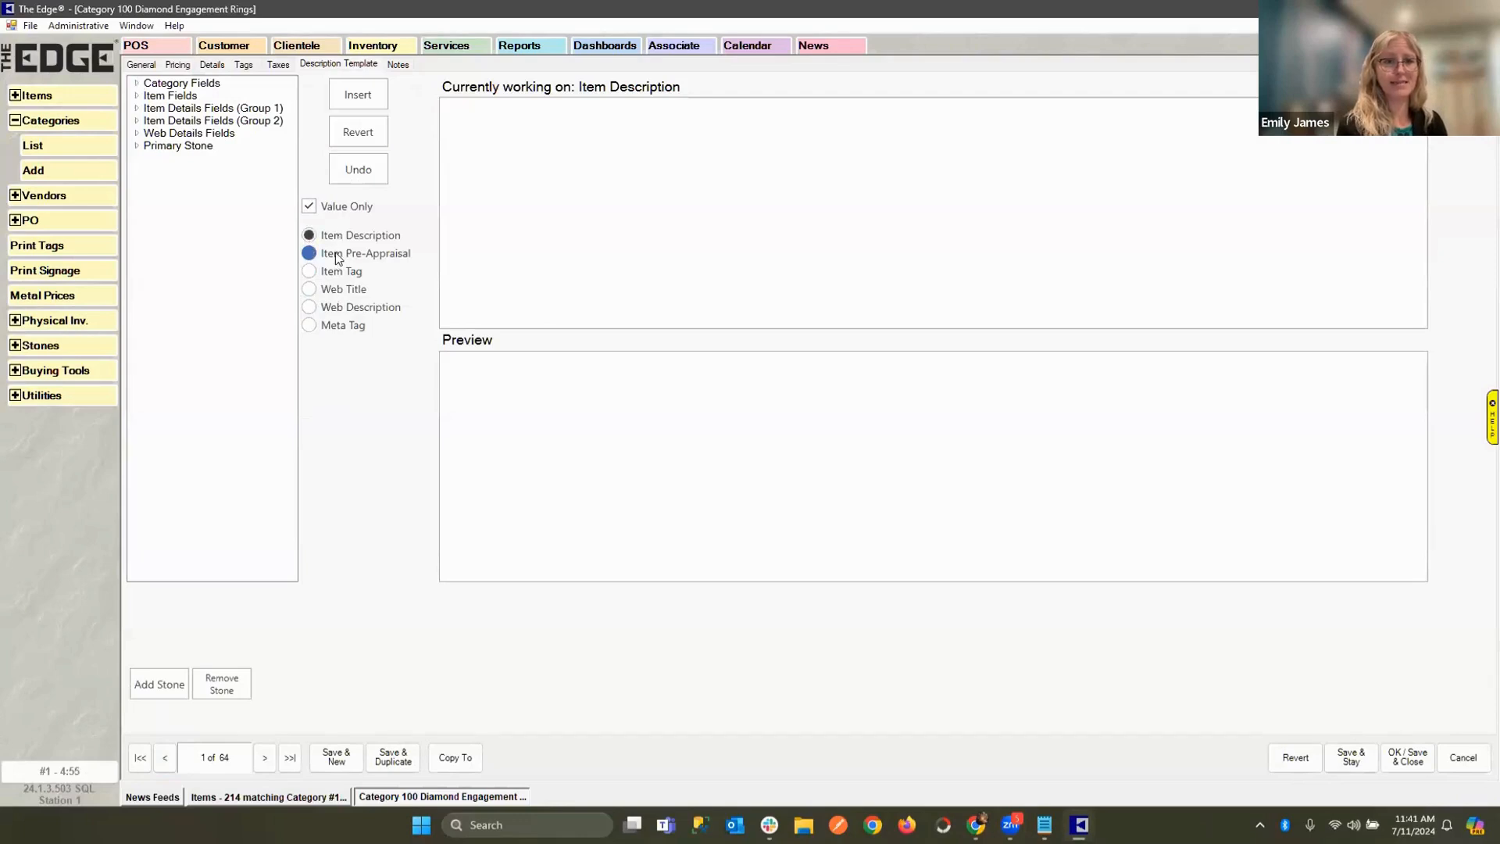
pyautogui.click(340, 289)
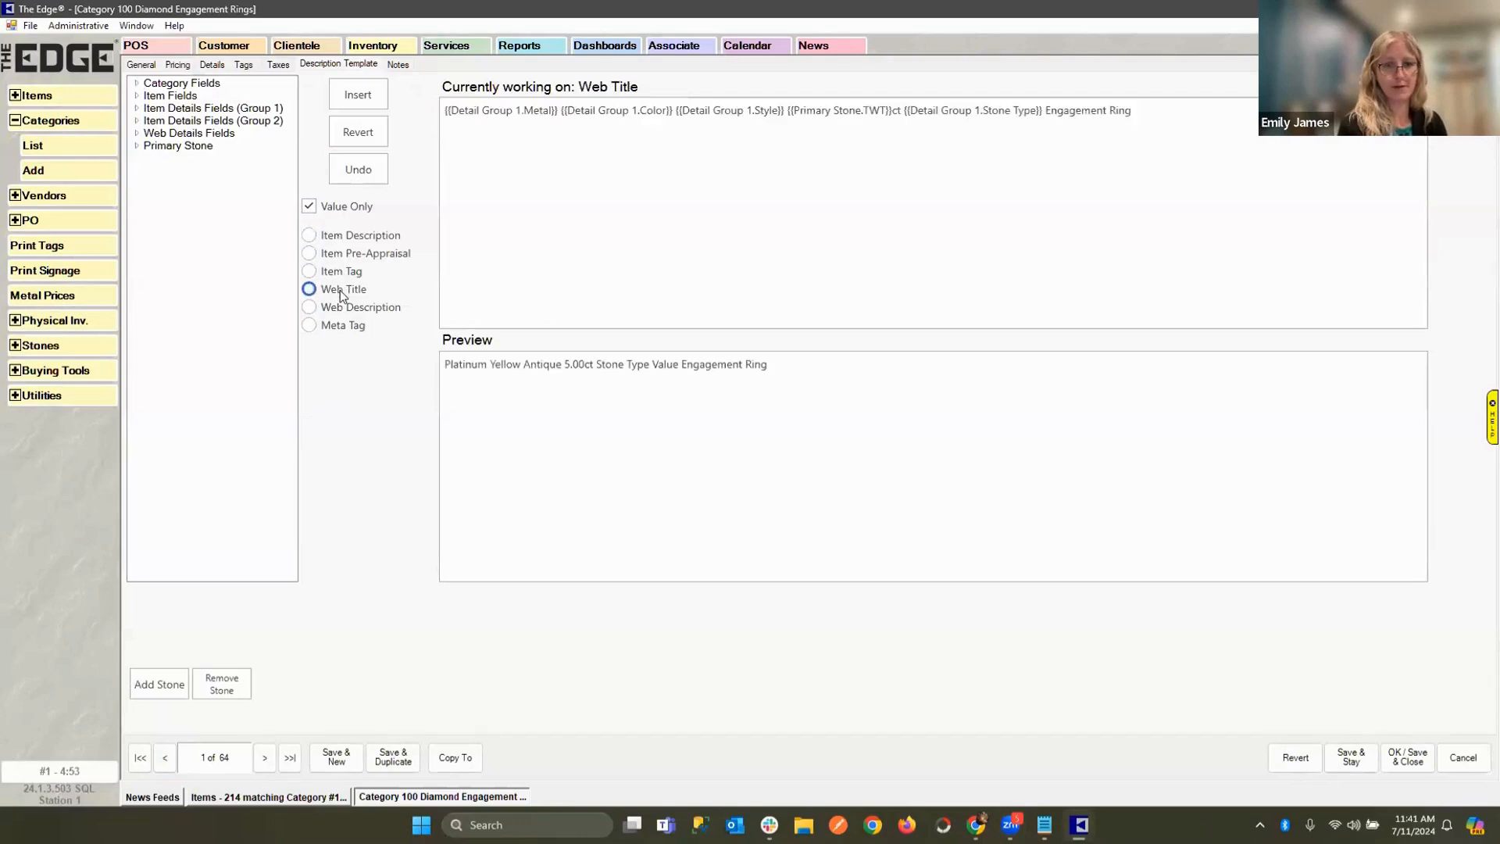
pyautogui.moveTo(1135, 110); pyautogui.dragTo(323, 126)
pyautogui.press('Delete')
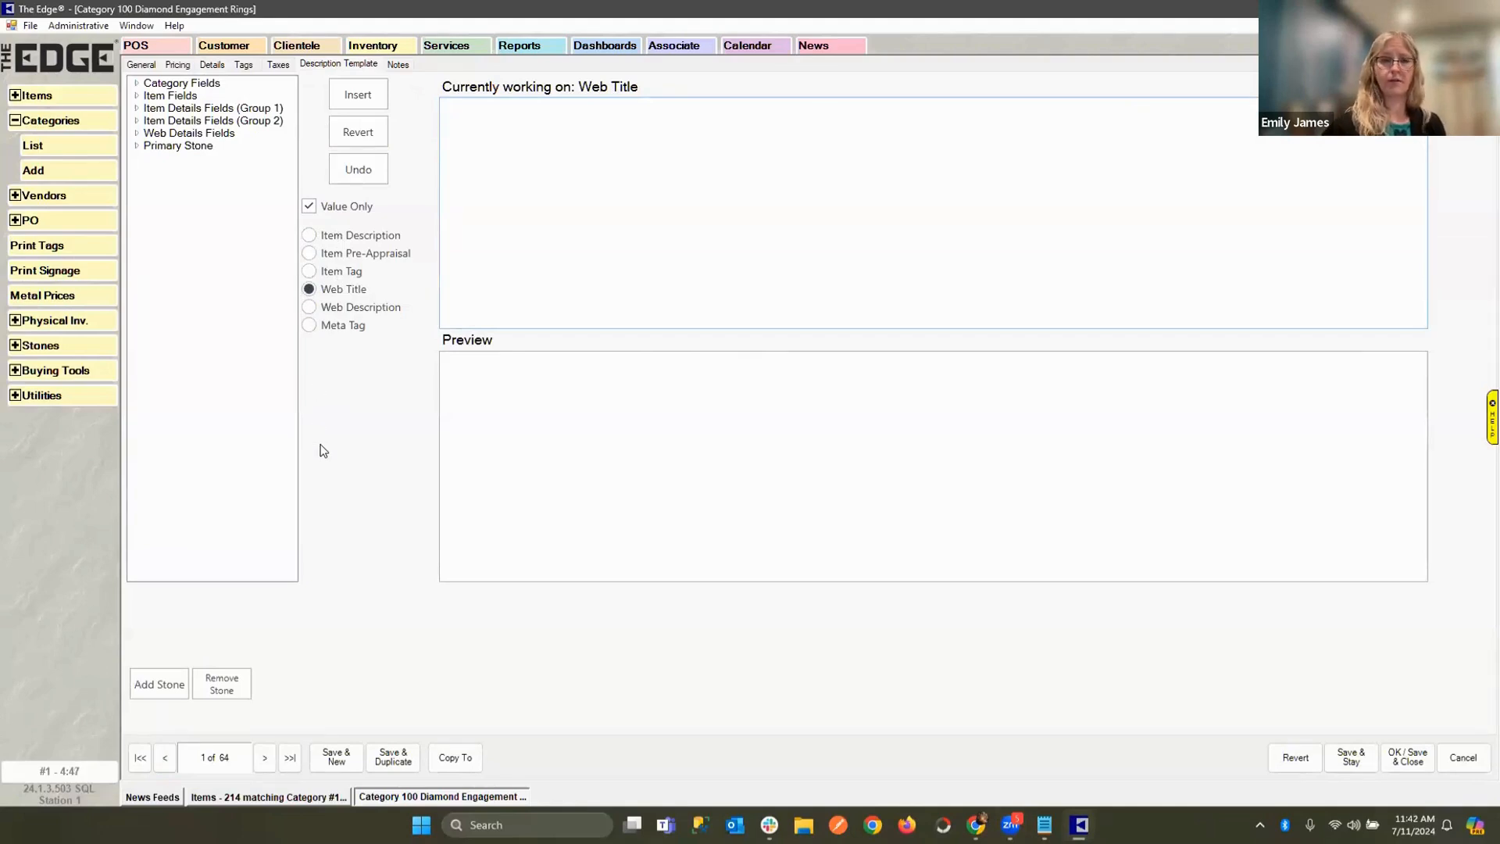
# Expand all field groups available for the description template, from Category Fields through Primary Stone.
pyautogui.click(137, 84)
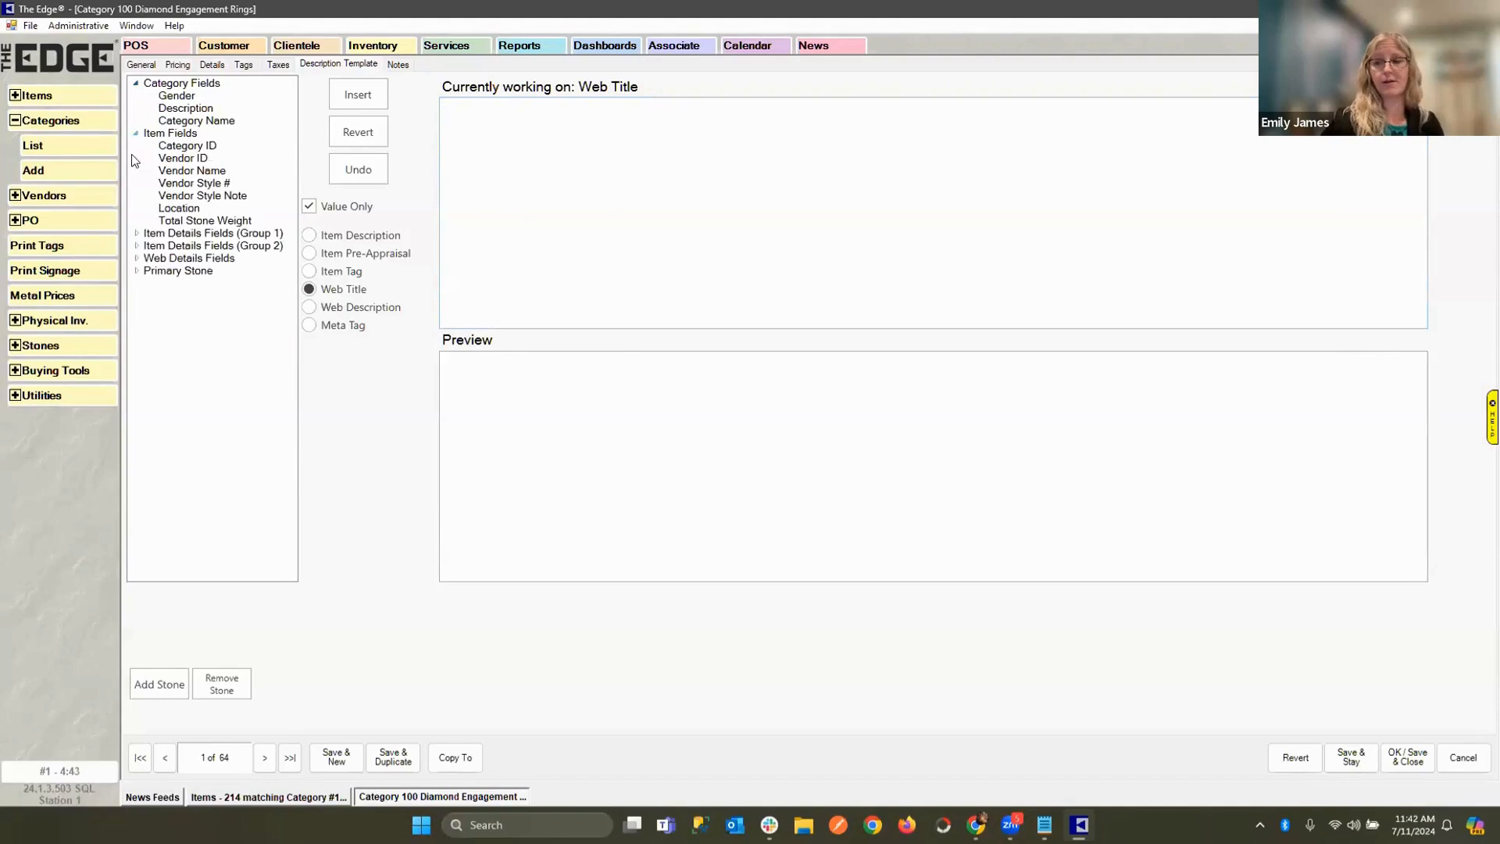
pyautogui.click(136, 233)
pyautogui.click(136, 345)
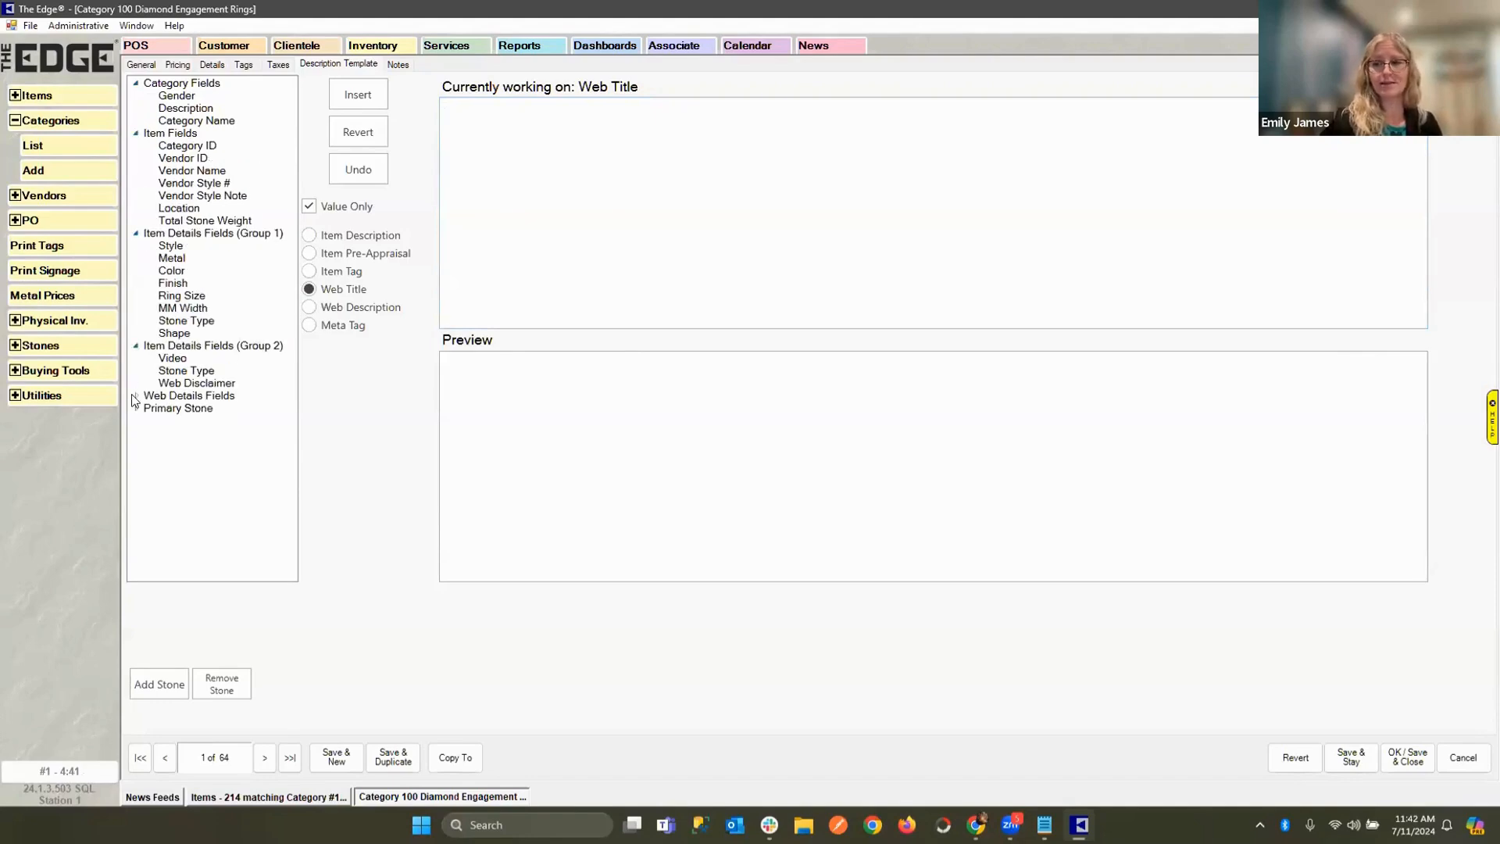
pyautogui.click(135, 396)
pyautogui.click(136, 421)
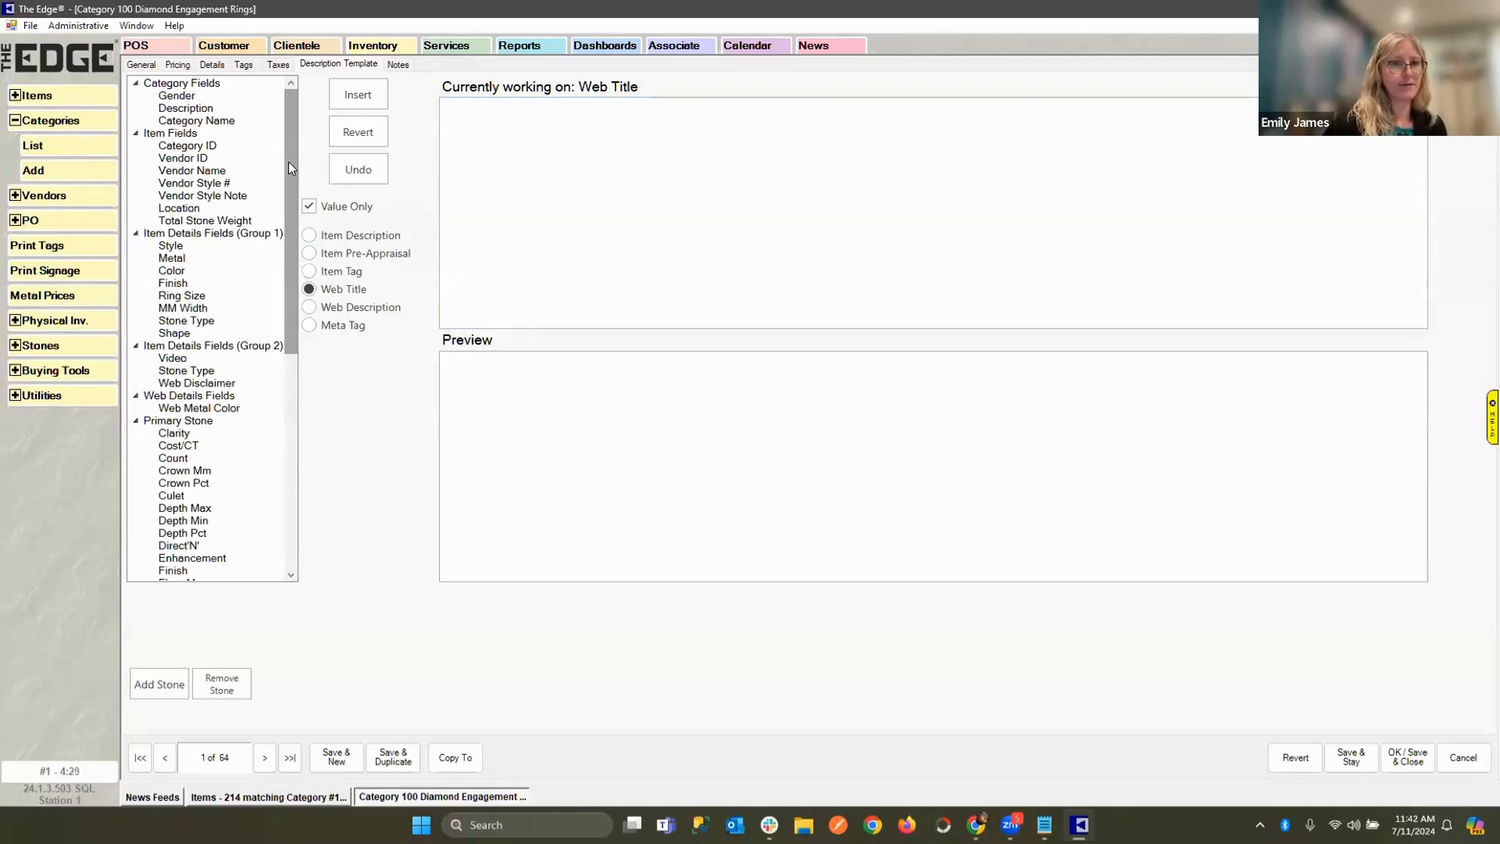
# Insert the Metal and Color fields from Item Details Group 1 into the Web Title template.
pyautogui.click(171, 259)
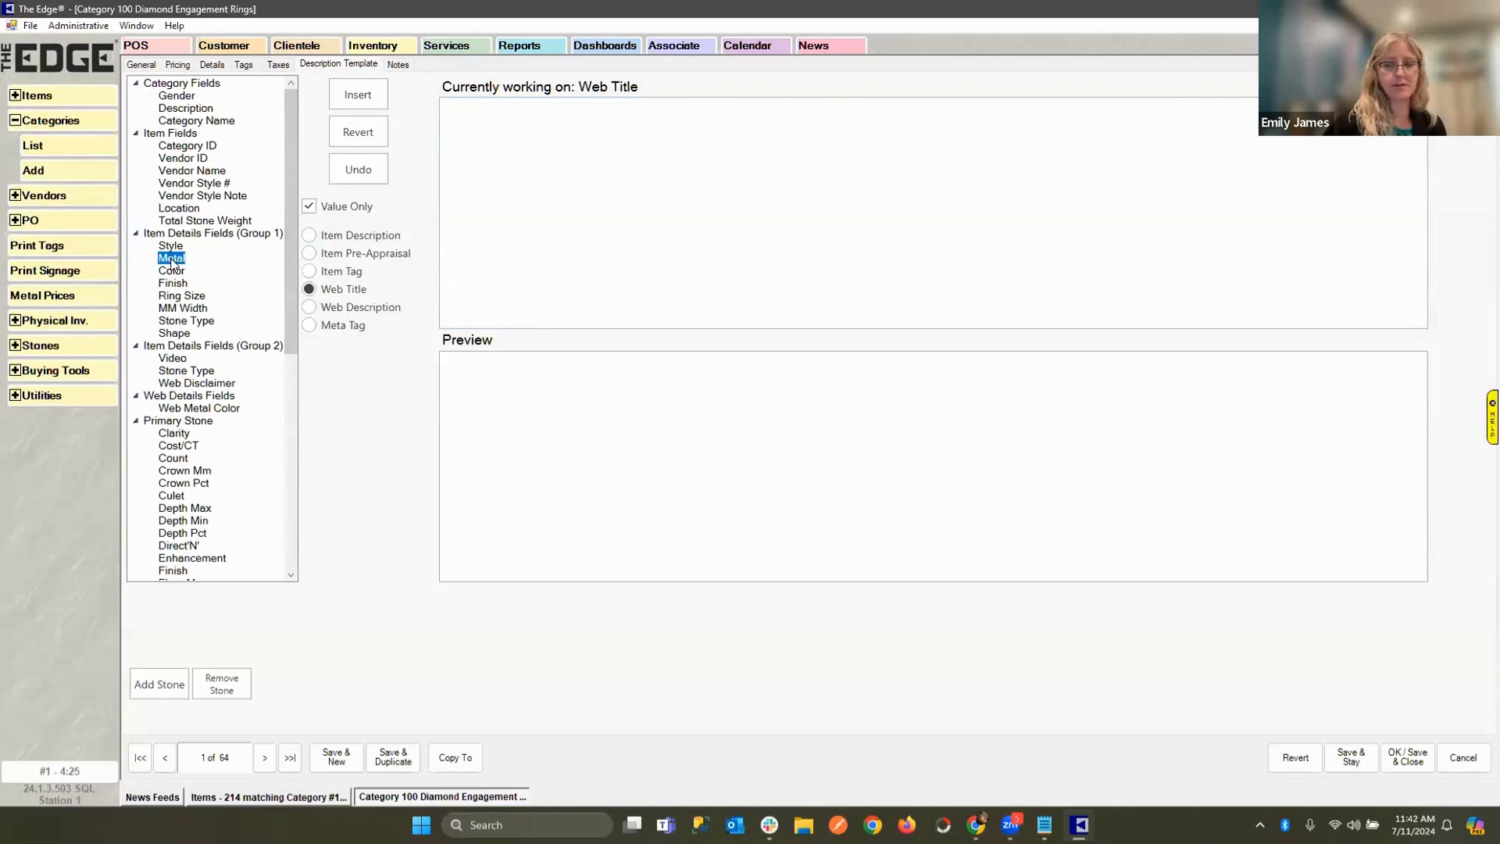
pyautogui.doubleClick(172, 260)
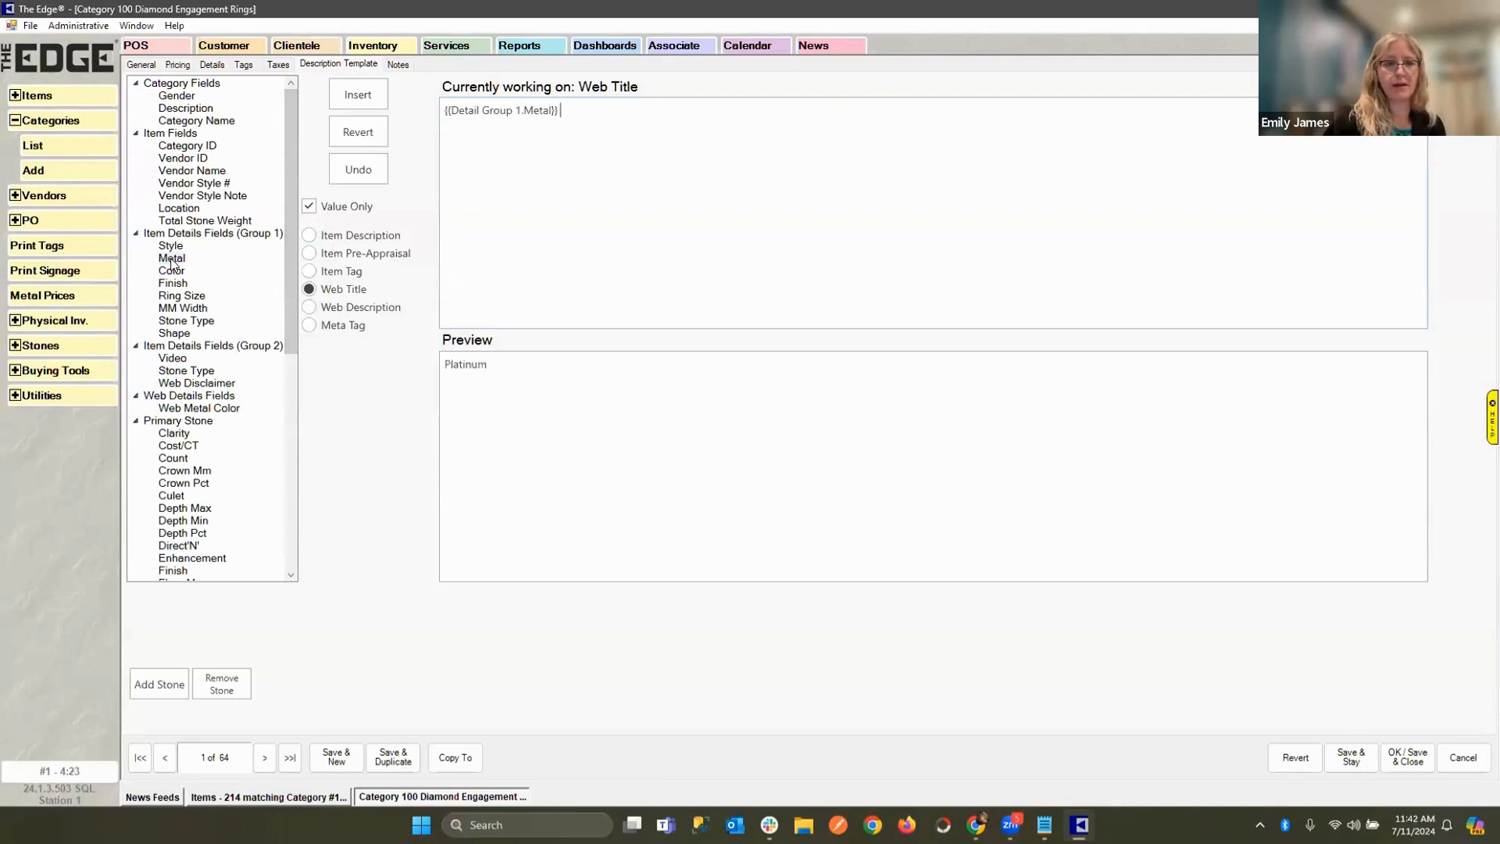
pyautogui.doubleClick(172, 271)
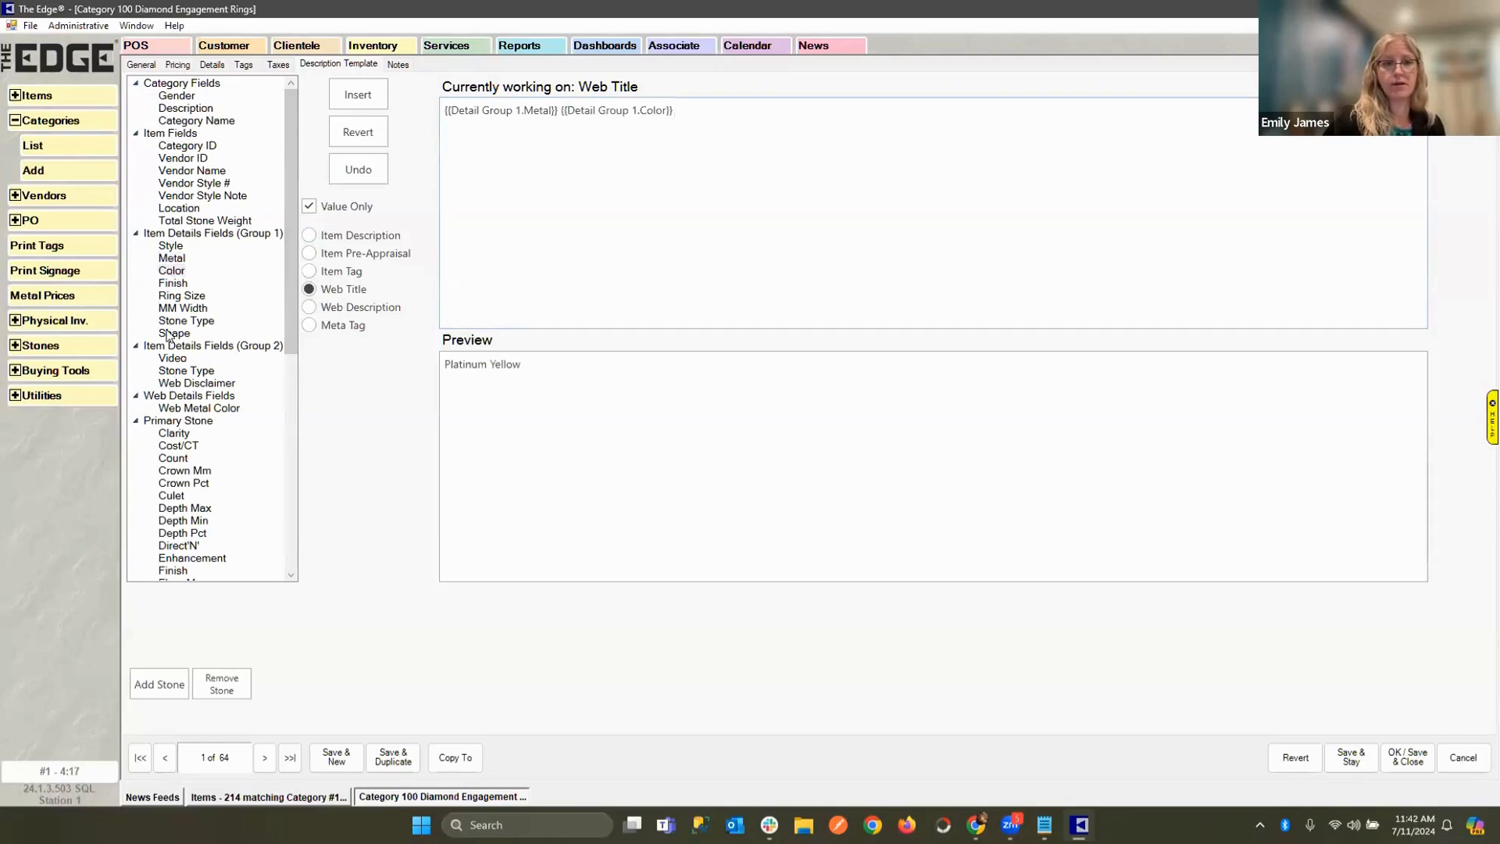
# Add the Primary Stone TWT field to the Web Title, followed directly by "ct" without a space.
pyautogui.scroll(-4, 170, 336)
pyautogui.scroll(-3, 178, 336)
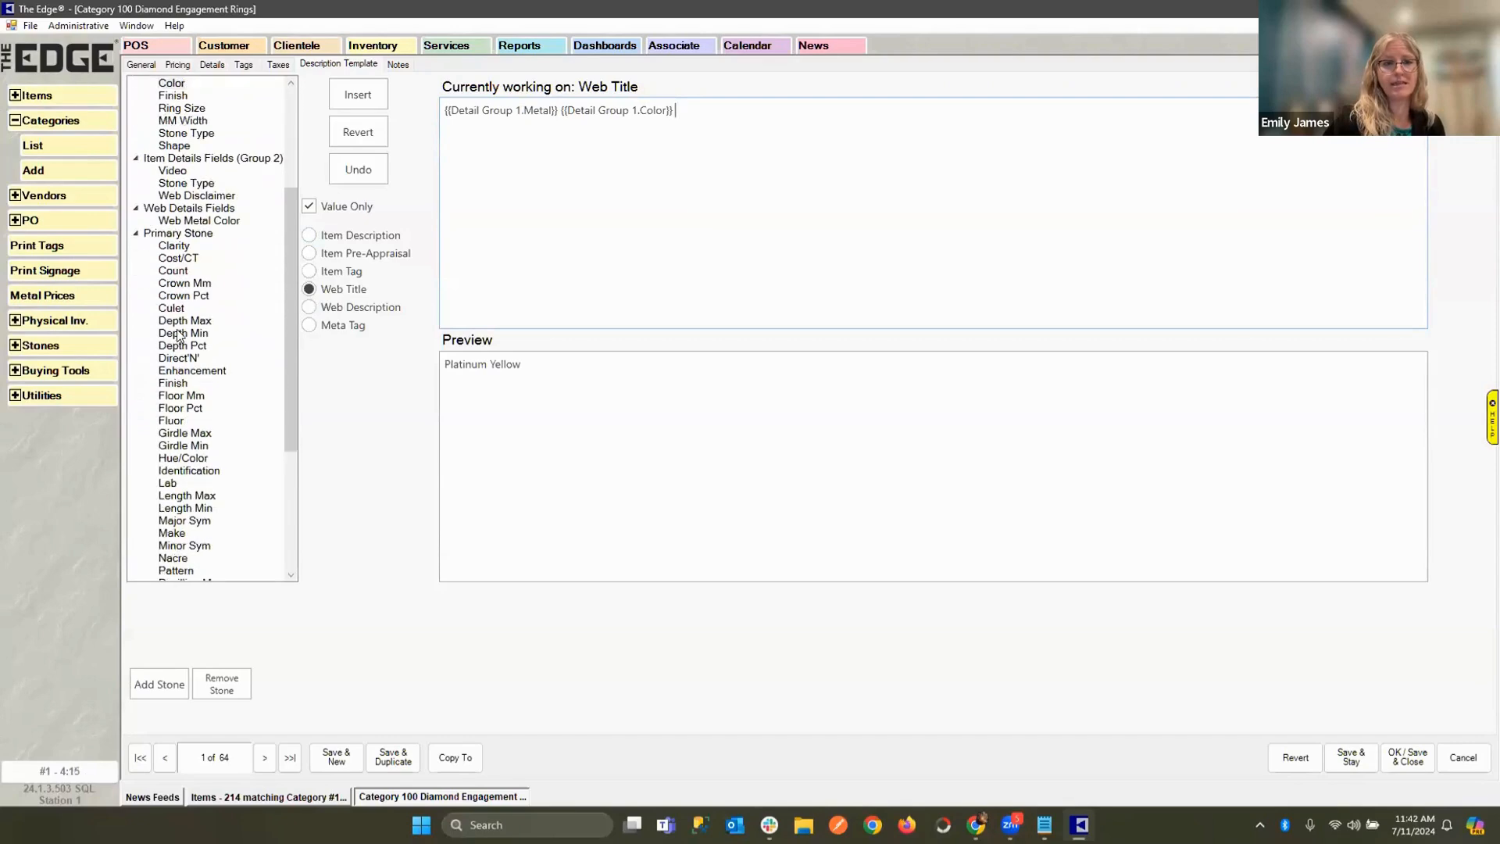
pyautogui.scroll(-4, 186, 329)
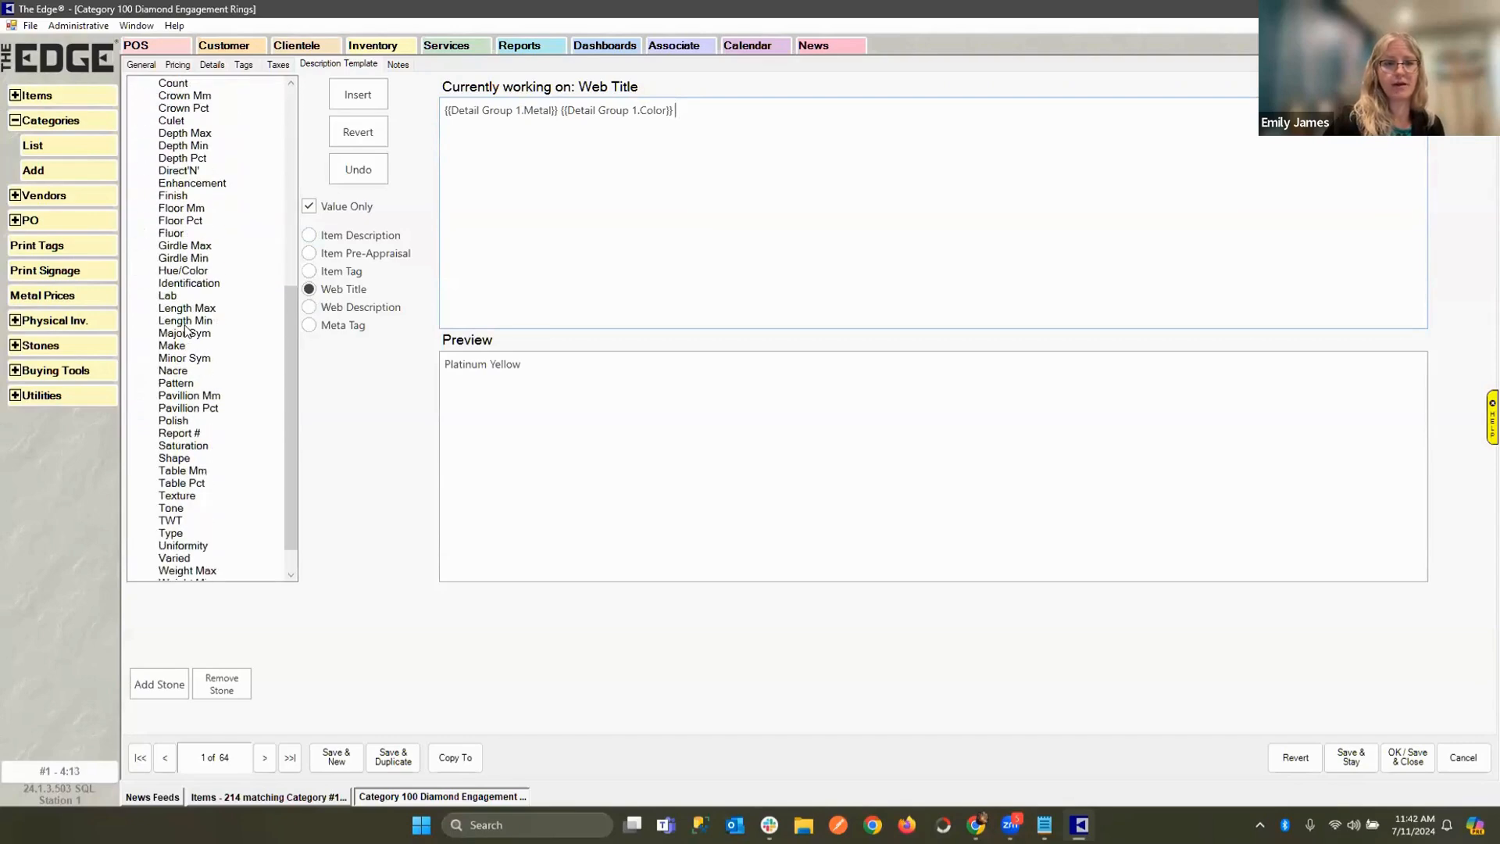
pyautogui.click(179, 490)
pyautogui.doubleClick(179, 490)
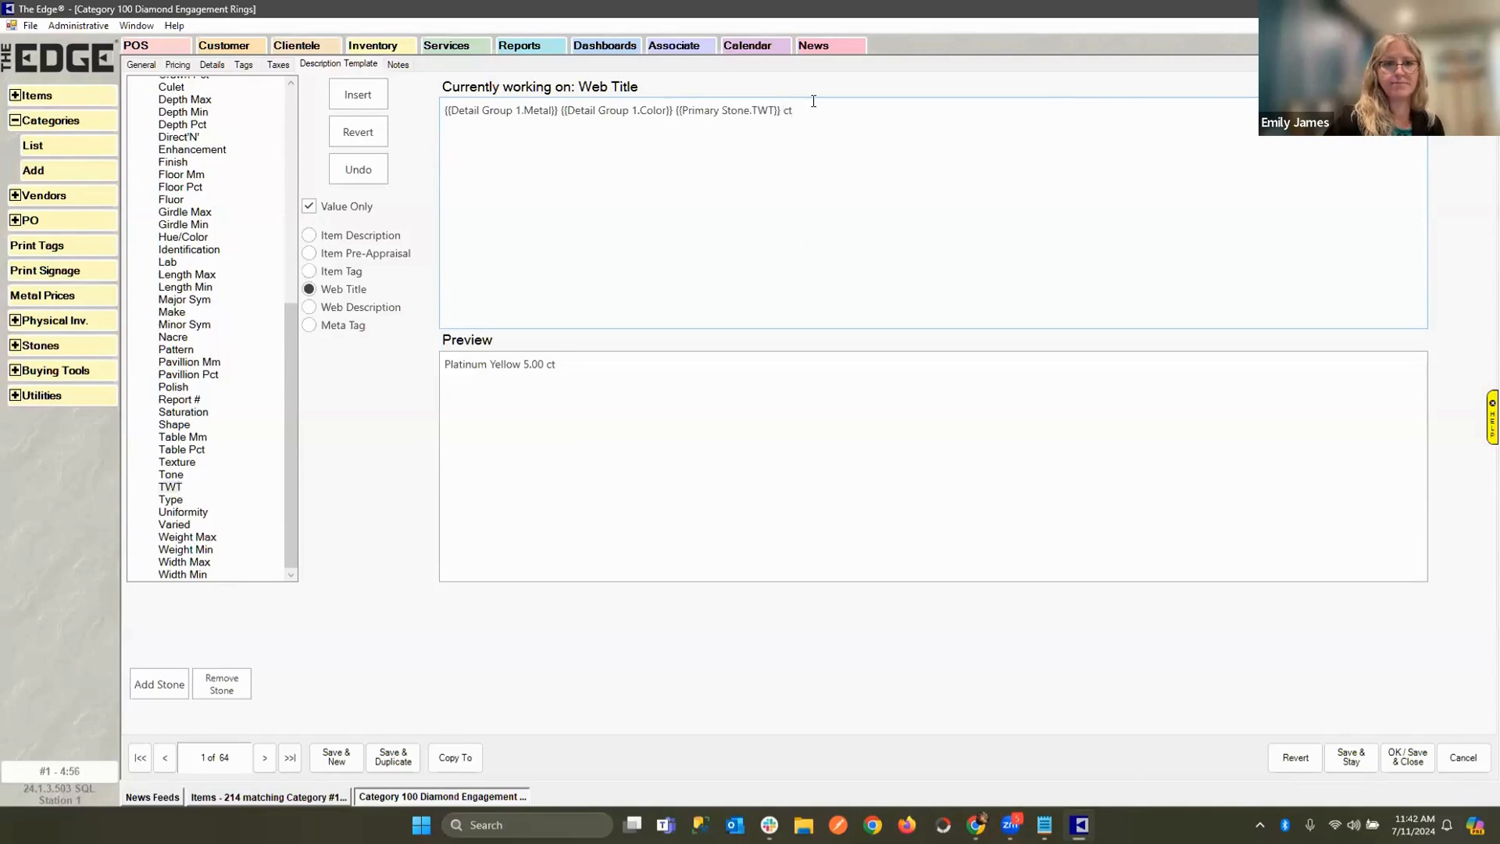
pyautogui.press('BackSpace')
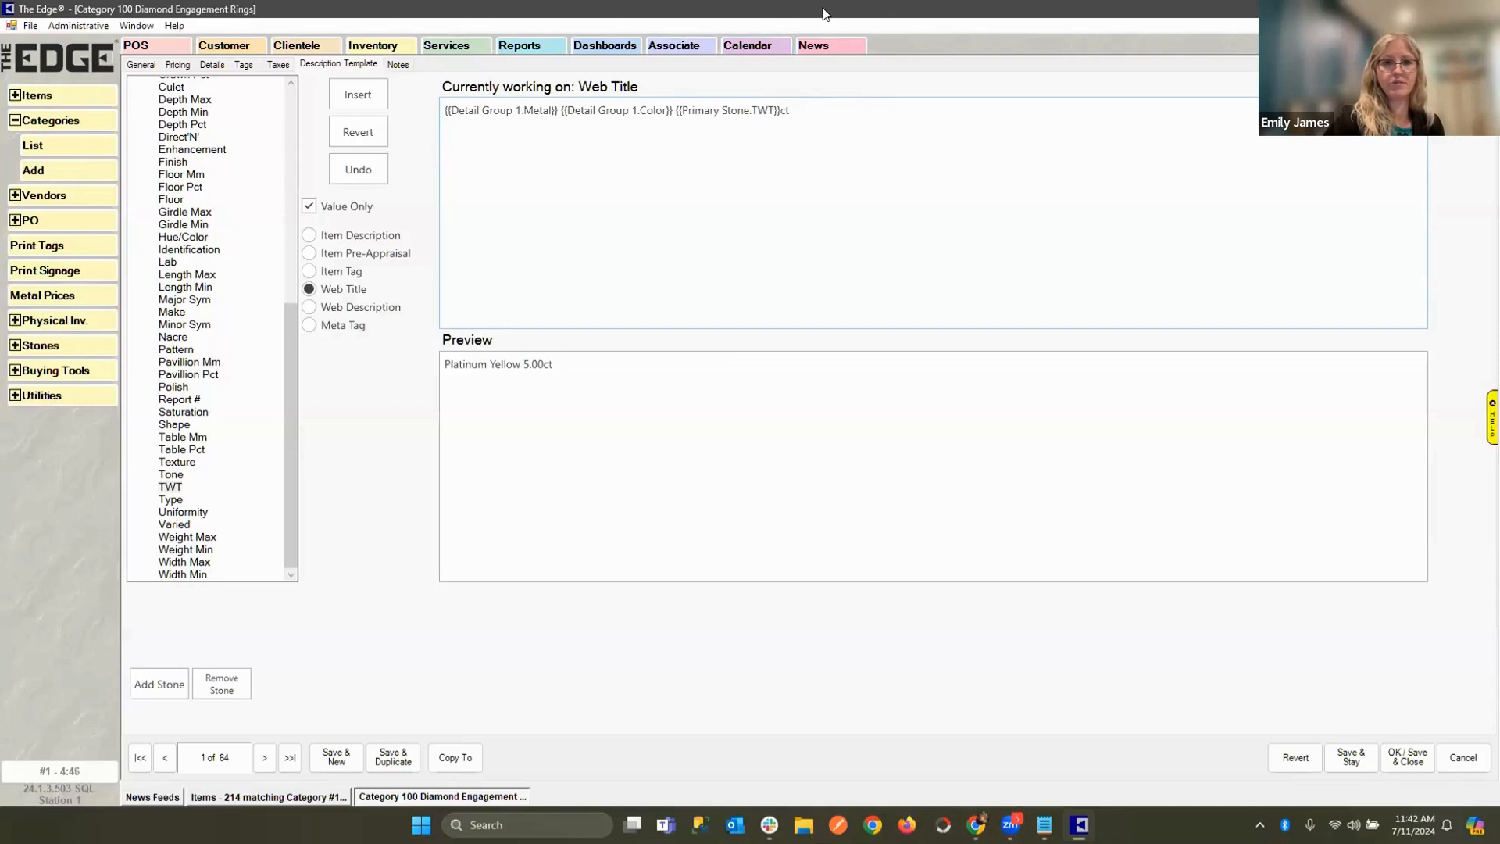
# Complete the Web Title with "Diamond", the Group 1 Style field and "Engagment Ring", separated by spaces, and save the category.
pyautogui.write('Diamond')
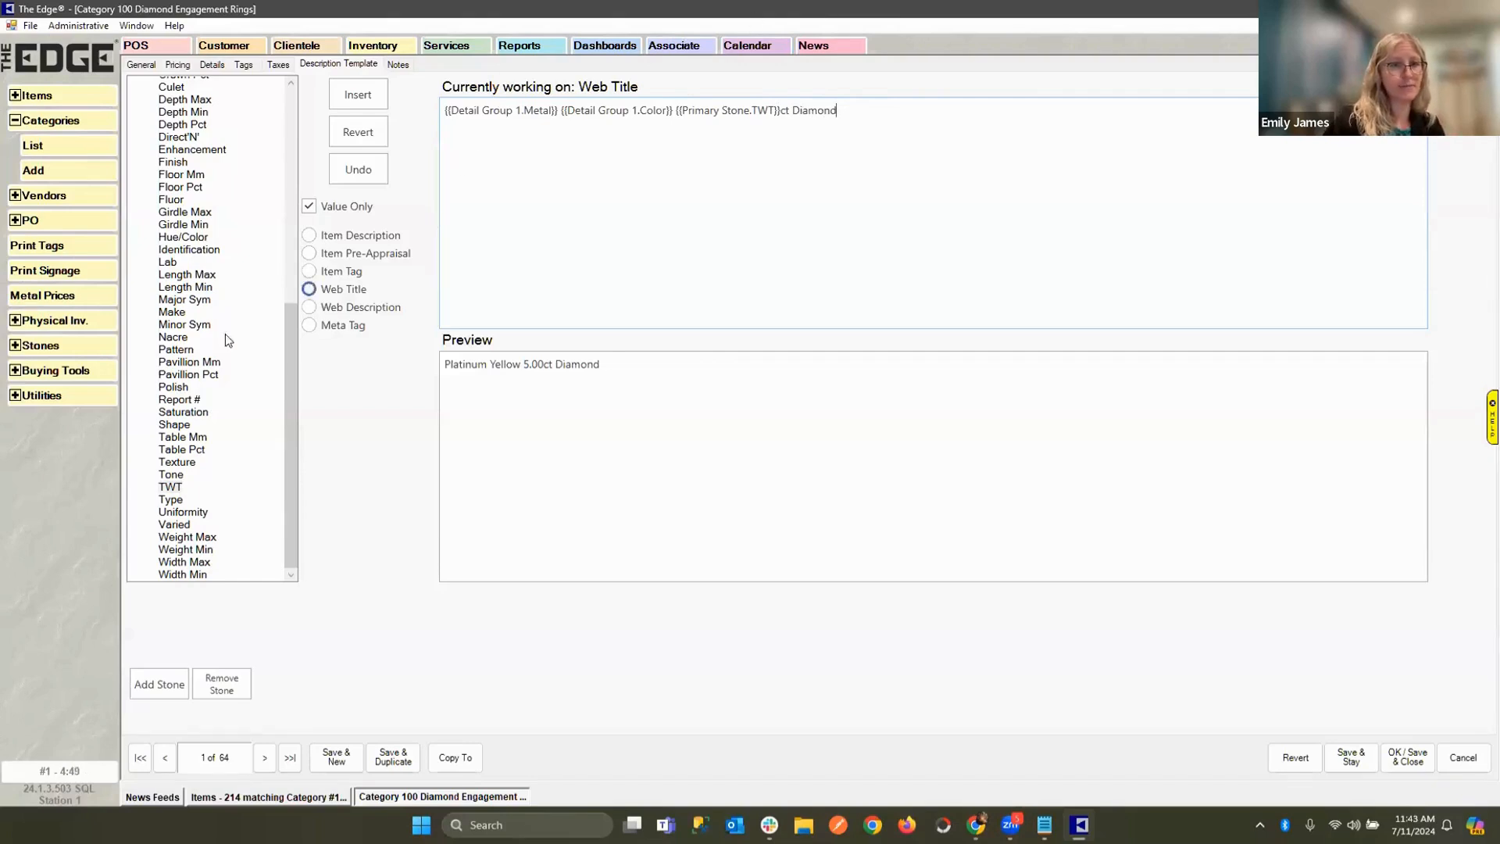
pyautogui.scroll(5, 211, 297)
pyautogui.scroll(-1, 201, 250)
pyautogui.scroll(7, 202, 235)
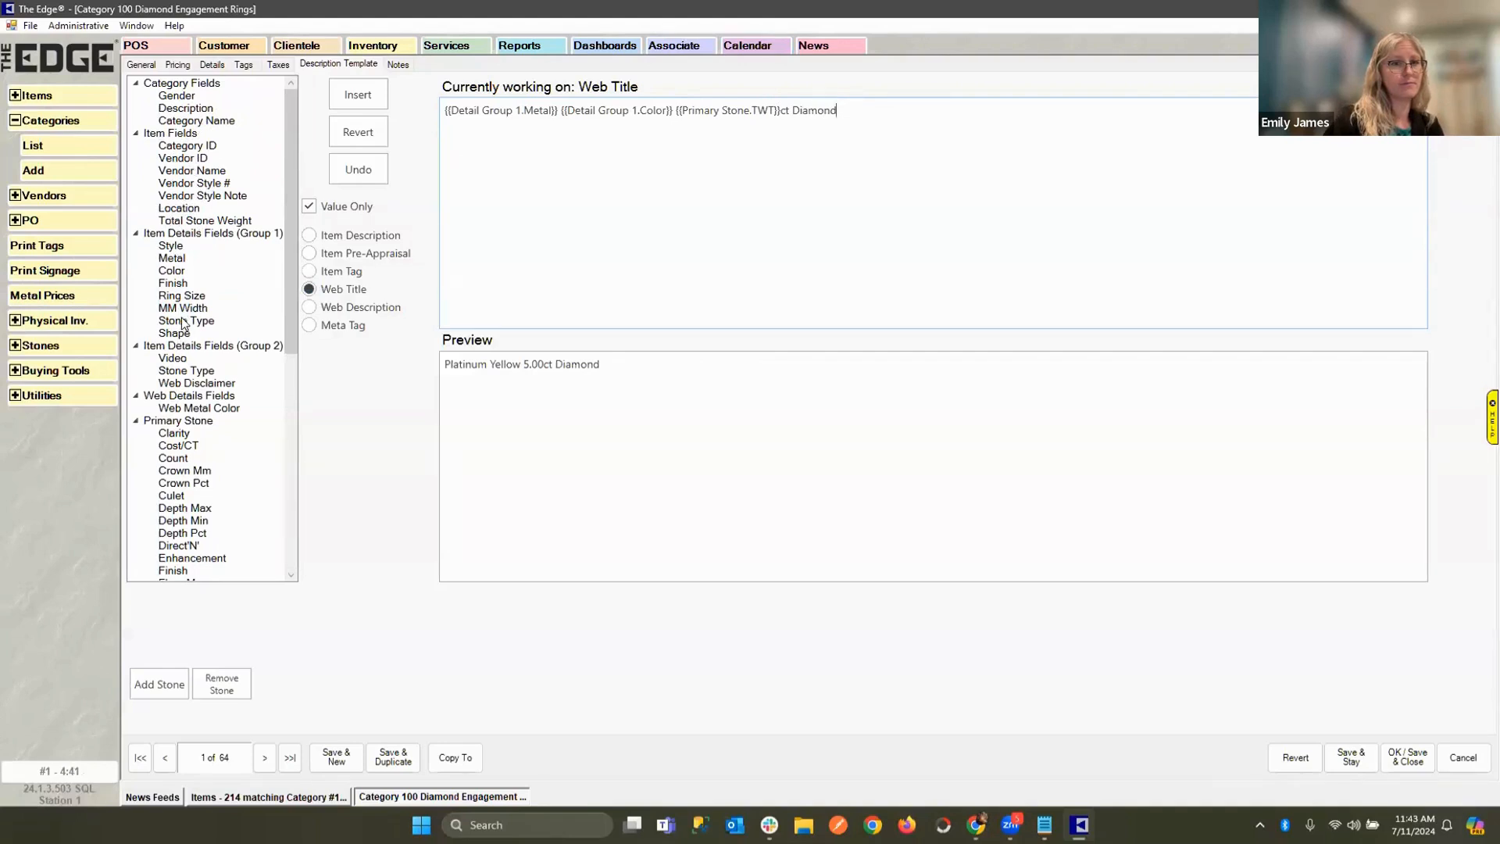
pyautogui.doubleClick(171, 245)
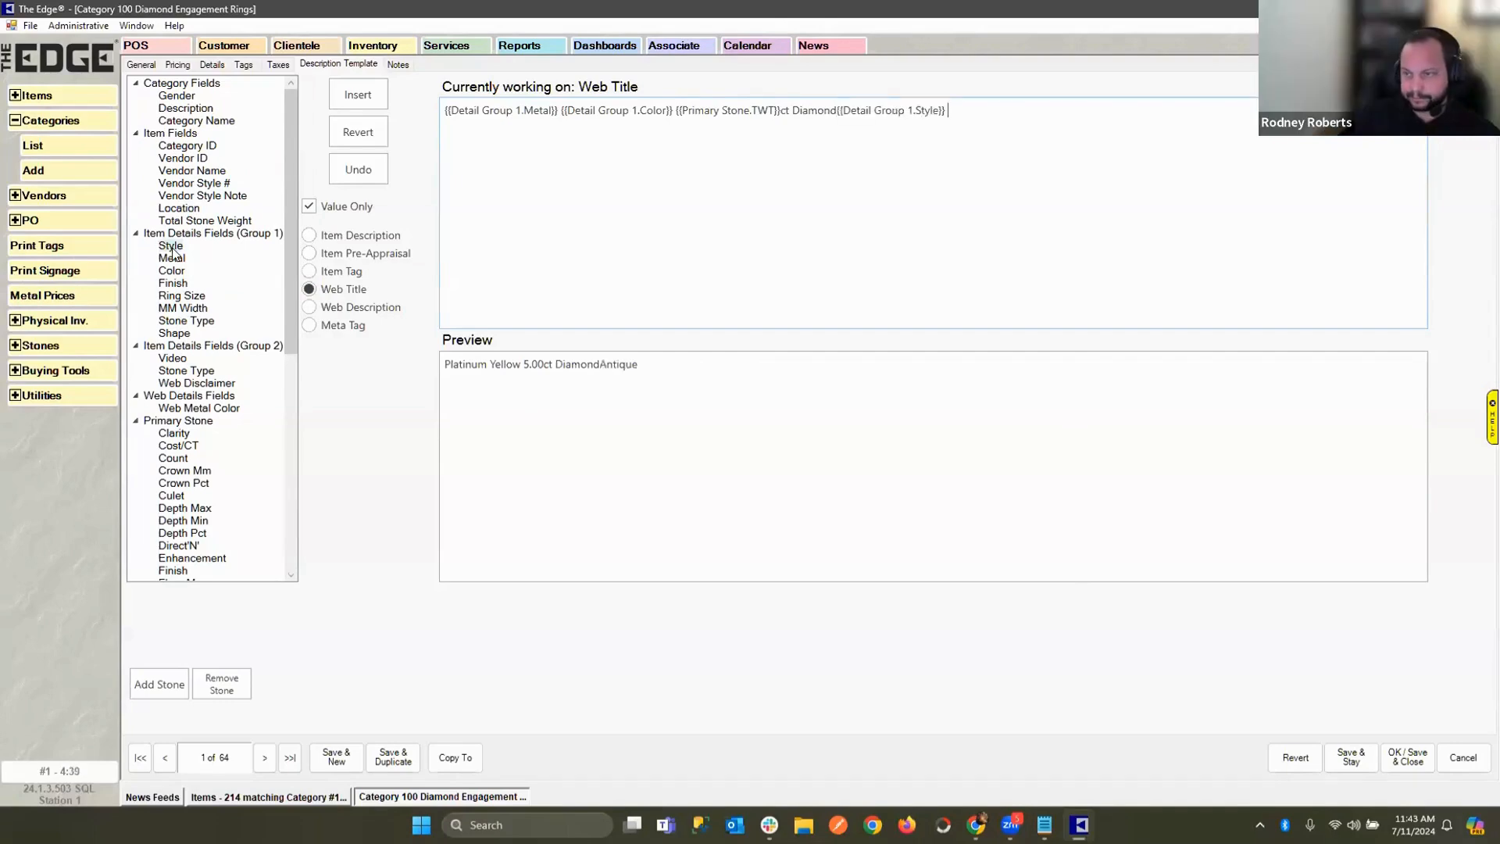
pyautogui.click(837, 110)
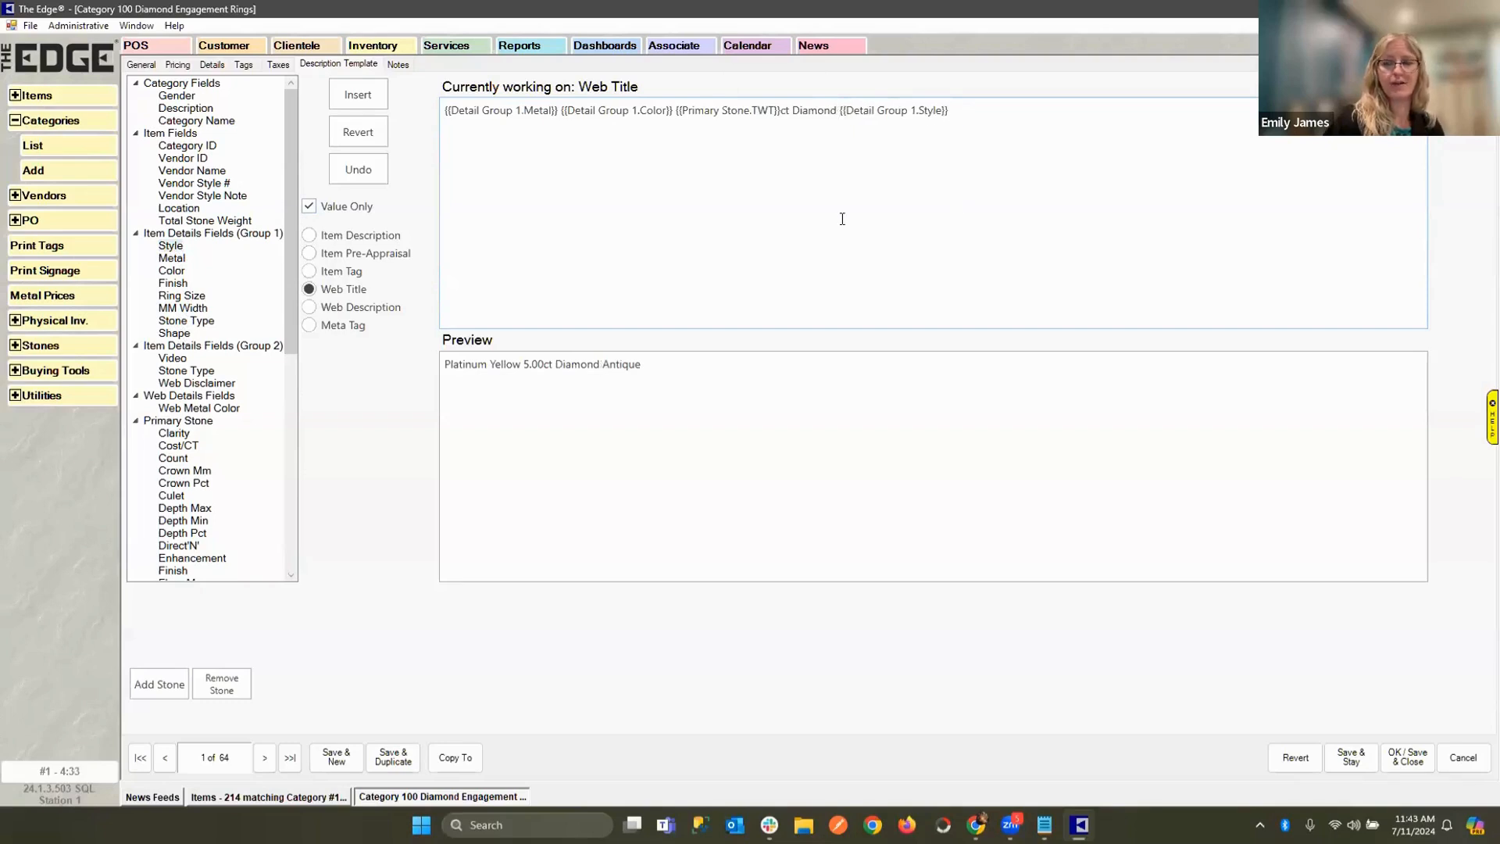
pyautogui.write('Engagment Ring')
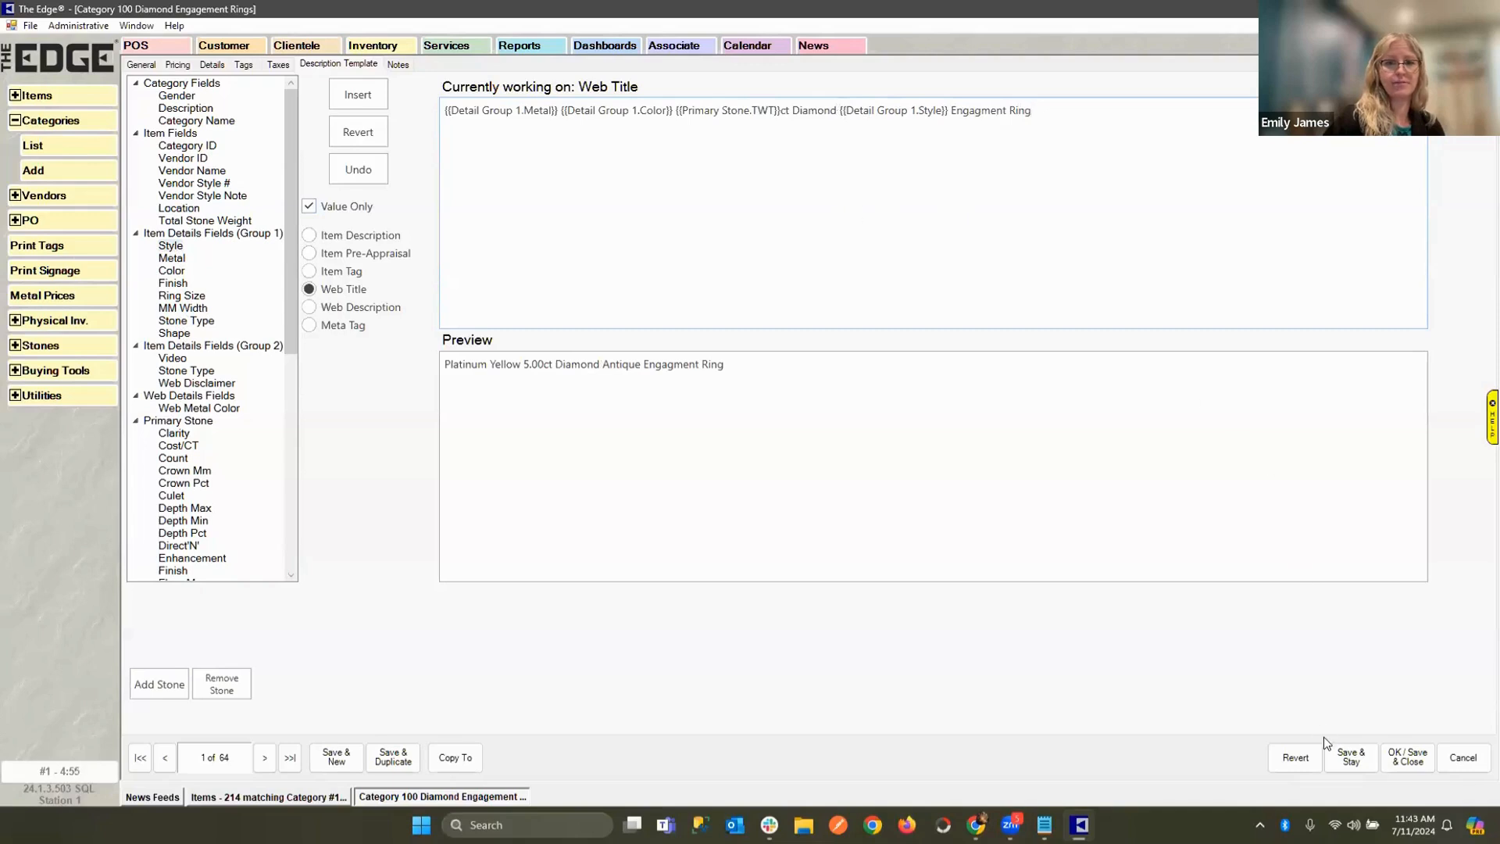
pyautogui.click(1354, 761)
# Switch to the Meta Tag template of category 100 and clear its existing content.
pyautogui.click(312, 327)
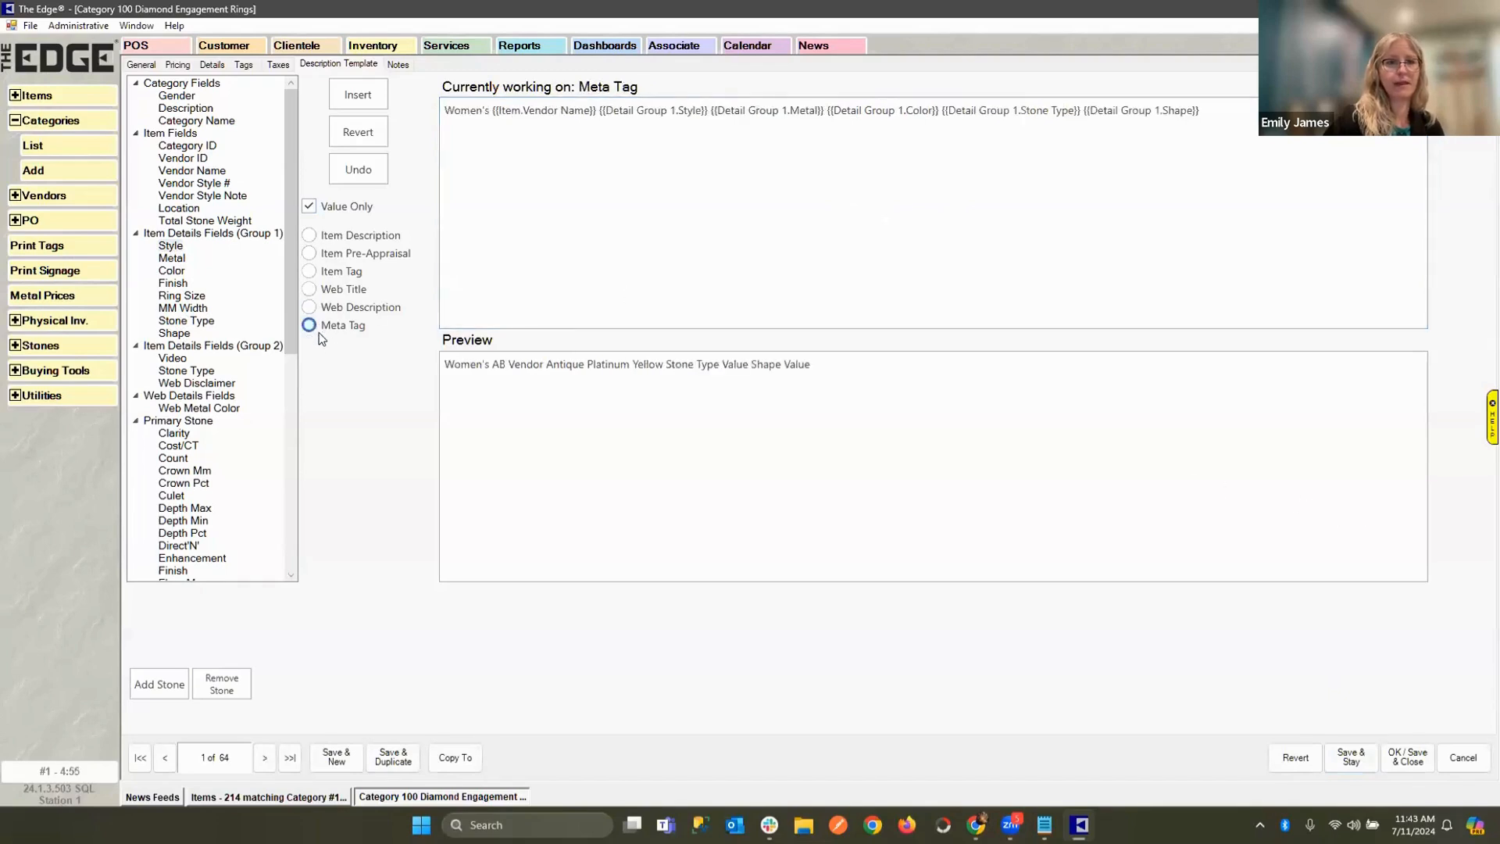
pyautogui.click(1221, 150)
pyautogui.hotkey('ctrl', 'a')
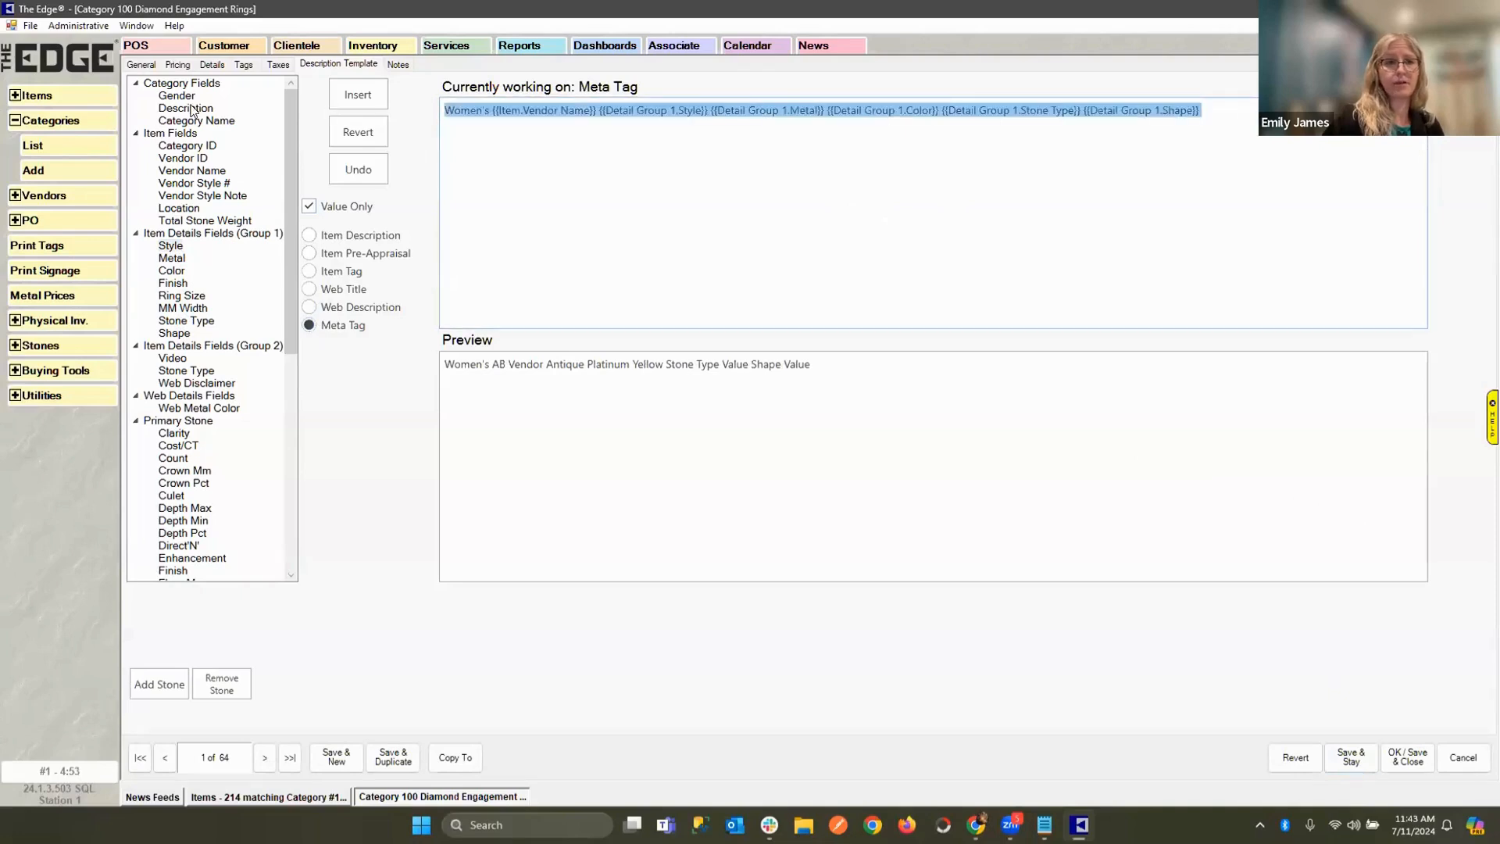
pyautogui.press('Delete')
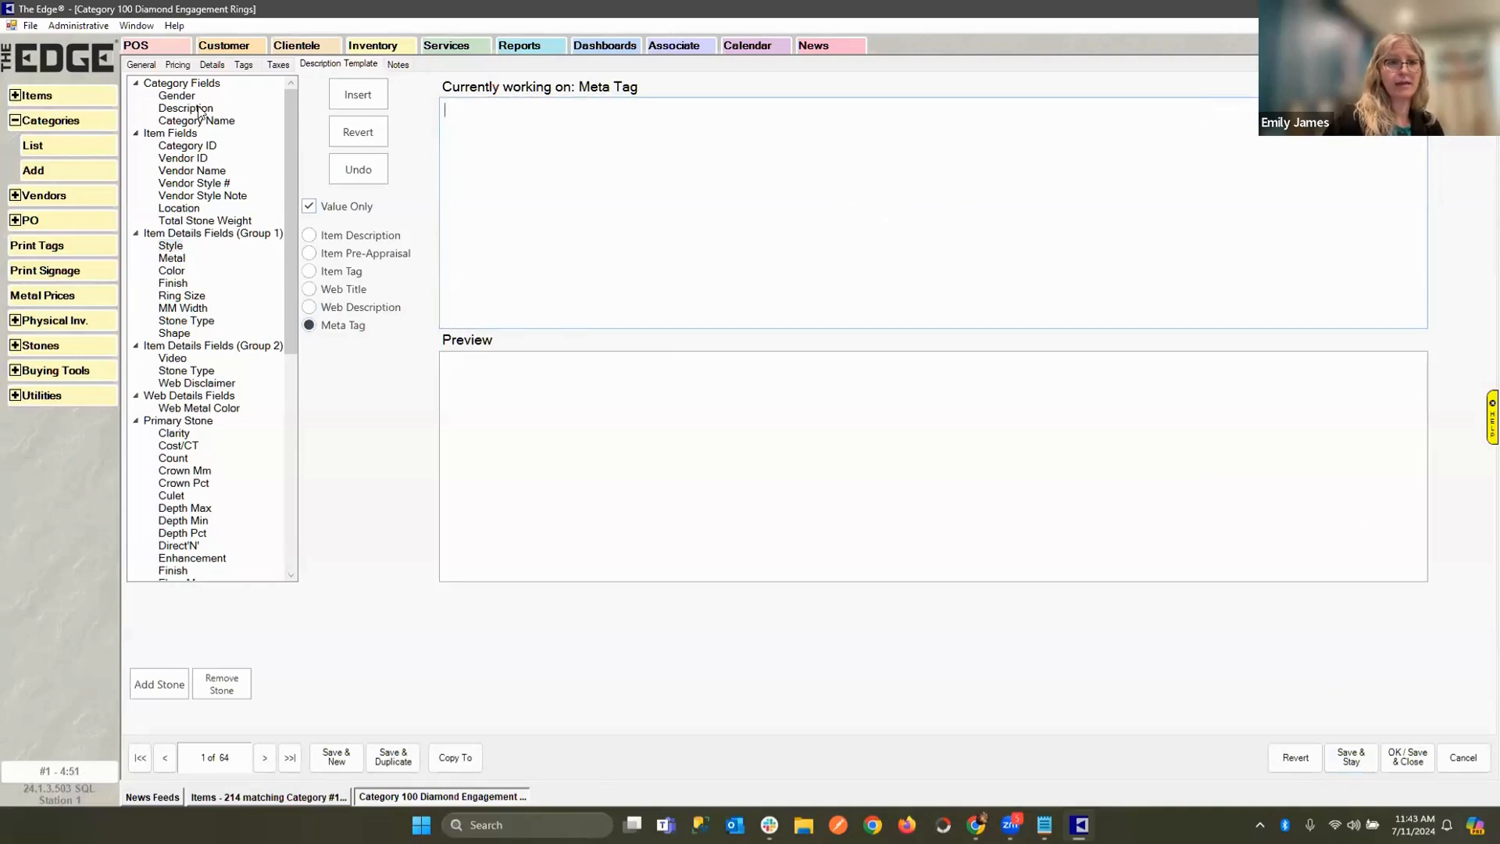
# Insert the Group 1 Style, Metal, Color, Shape and Stone Type fields in that order into the Meta Tag template.
pyautogui.doubleClick(170, 247)
pyautogui.doubleClick(170, 259)
pyautogui.doubleClick(170, 271)
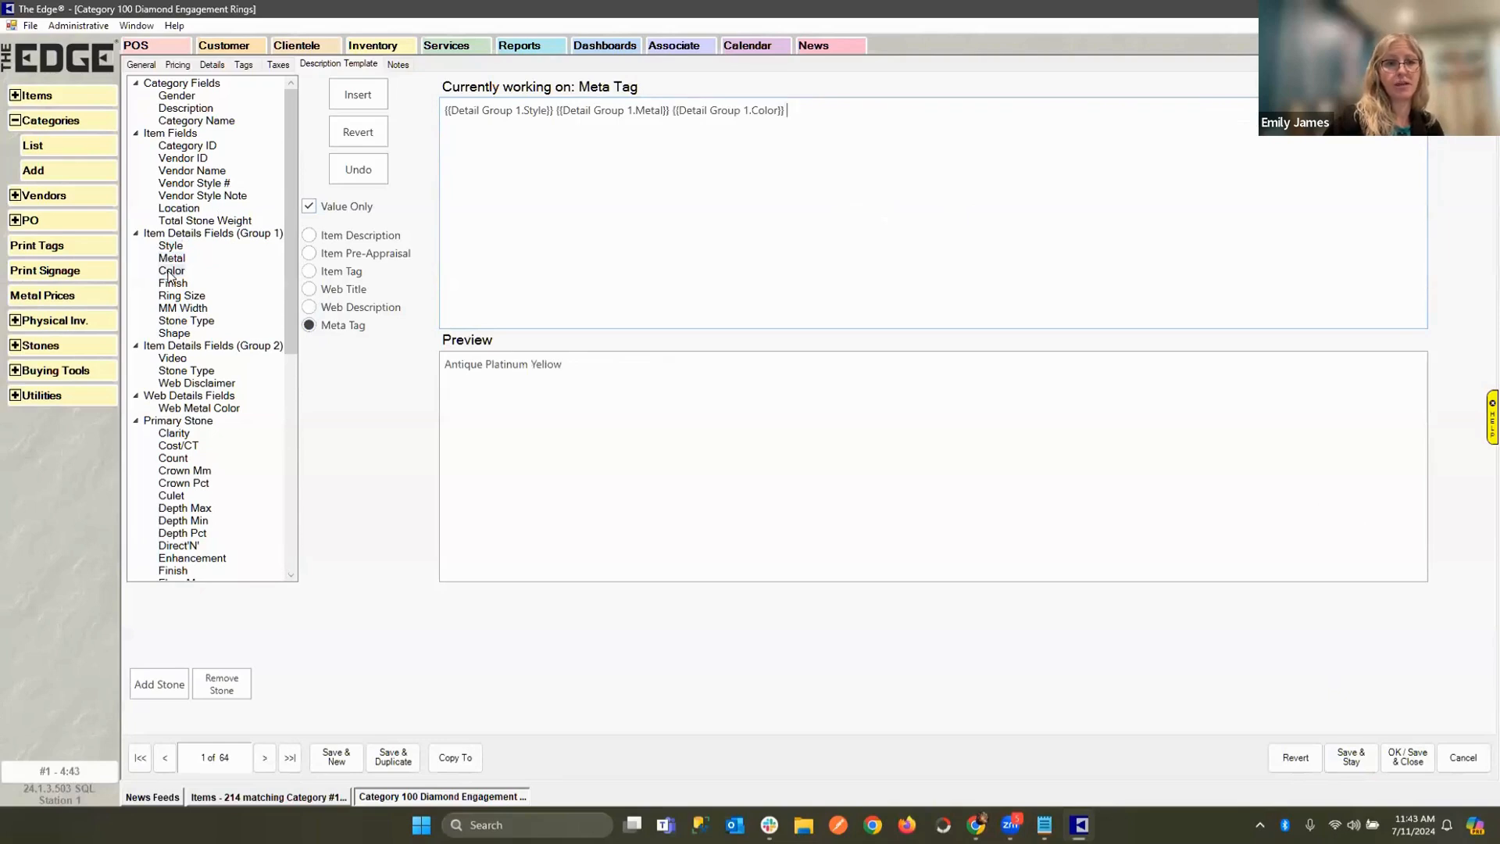
pyautogui.doubleClick(172, 333)
pyautogui.doubleClick(176, 322)
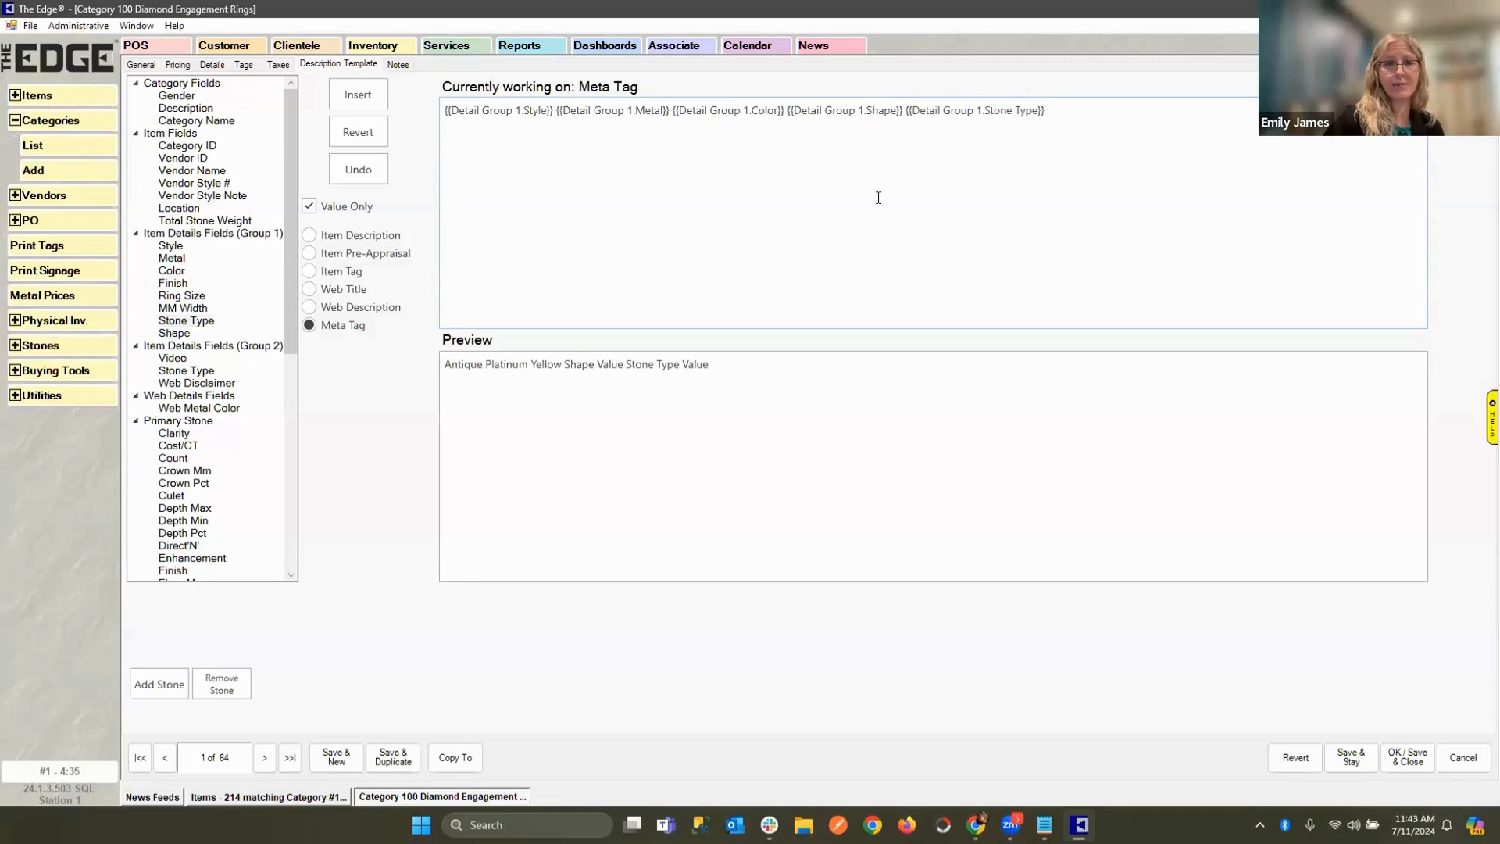
# Append "Diamond, Engagement Rings, Women's" to the Meta Tag template, then save and close the category.
pyautogui.write('Diam')
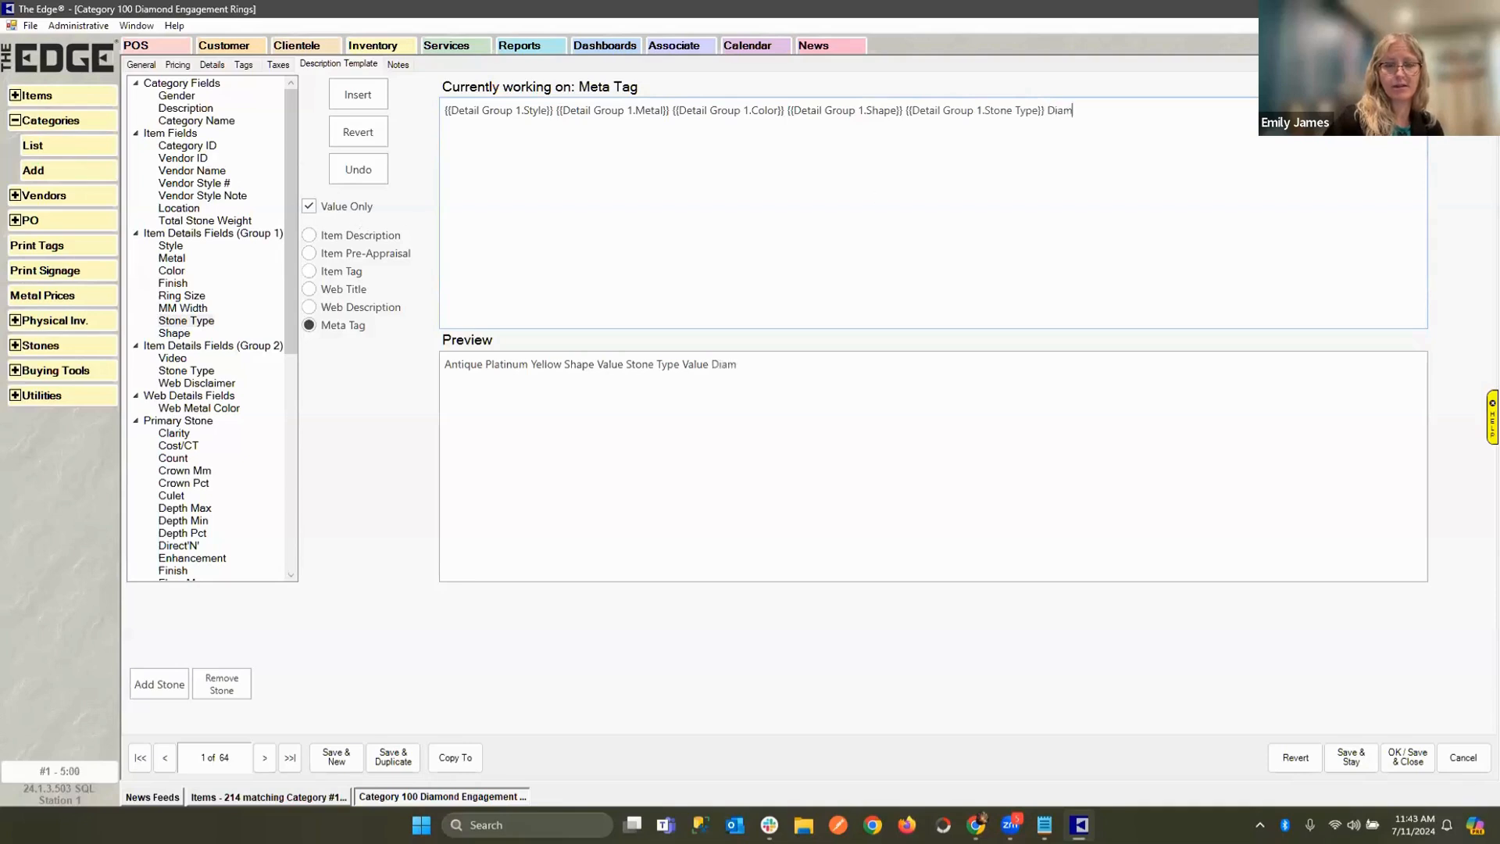
pyautogui.write('ond, Engagement')
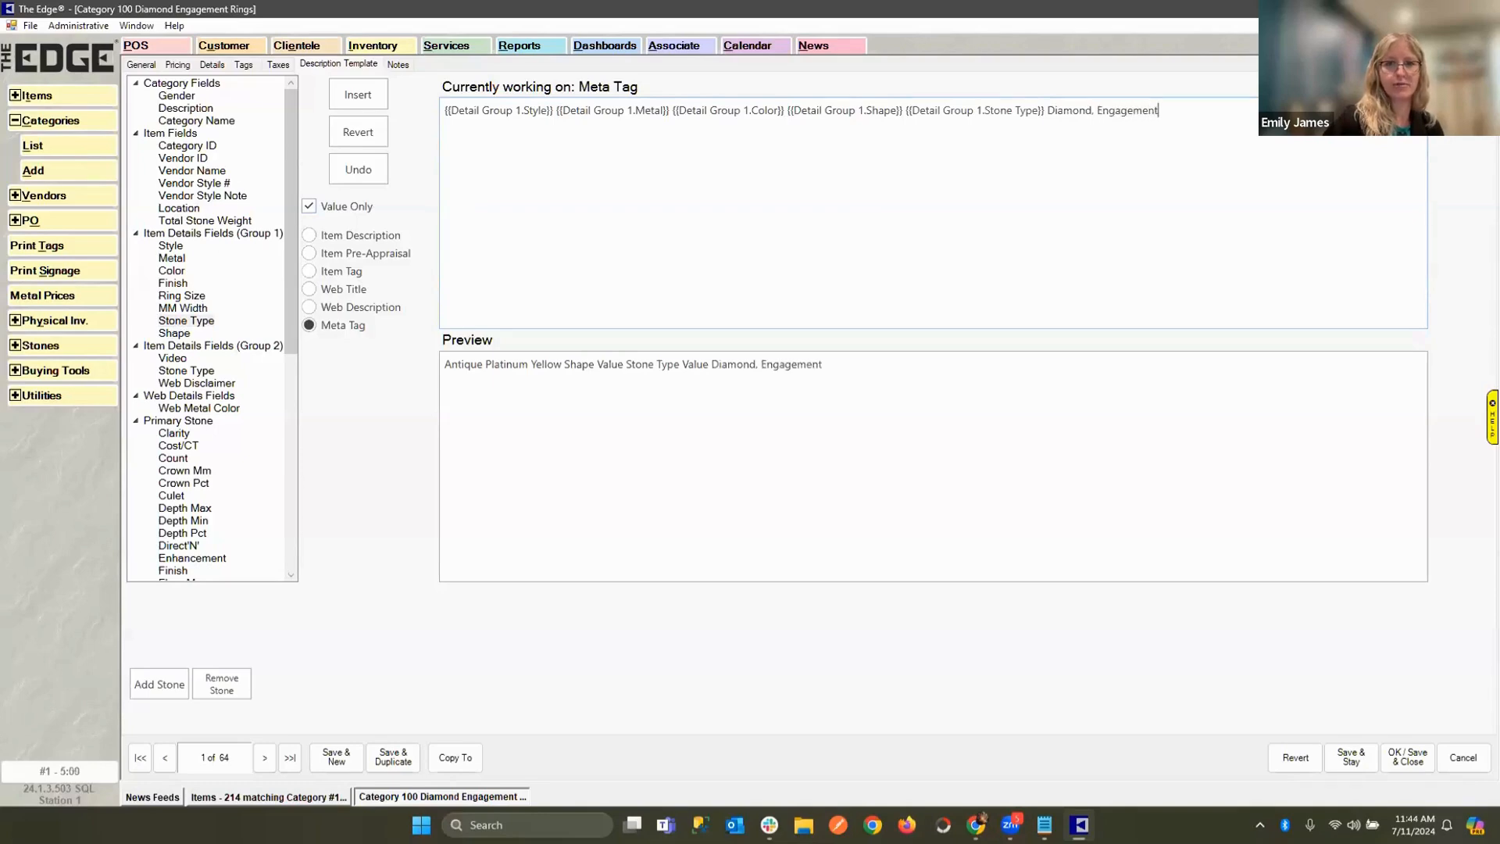
pyautogui.write(' Rings, ')
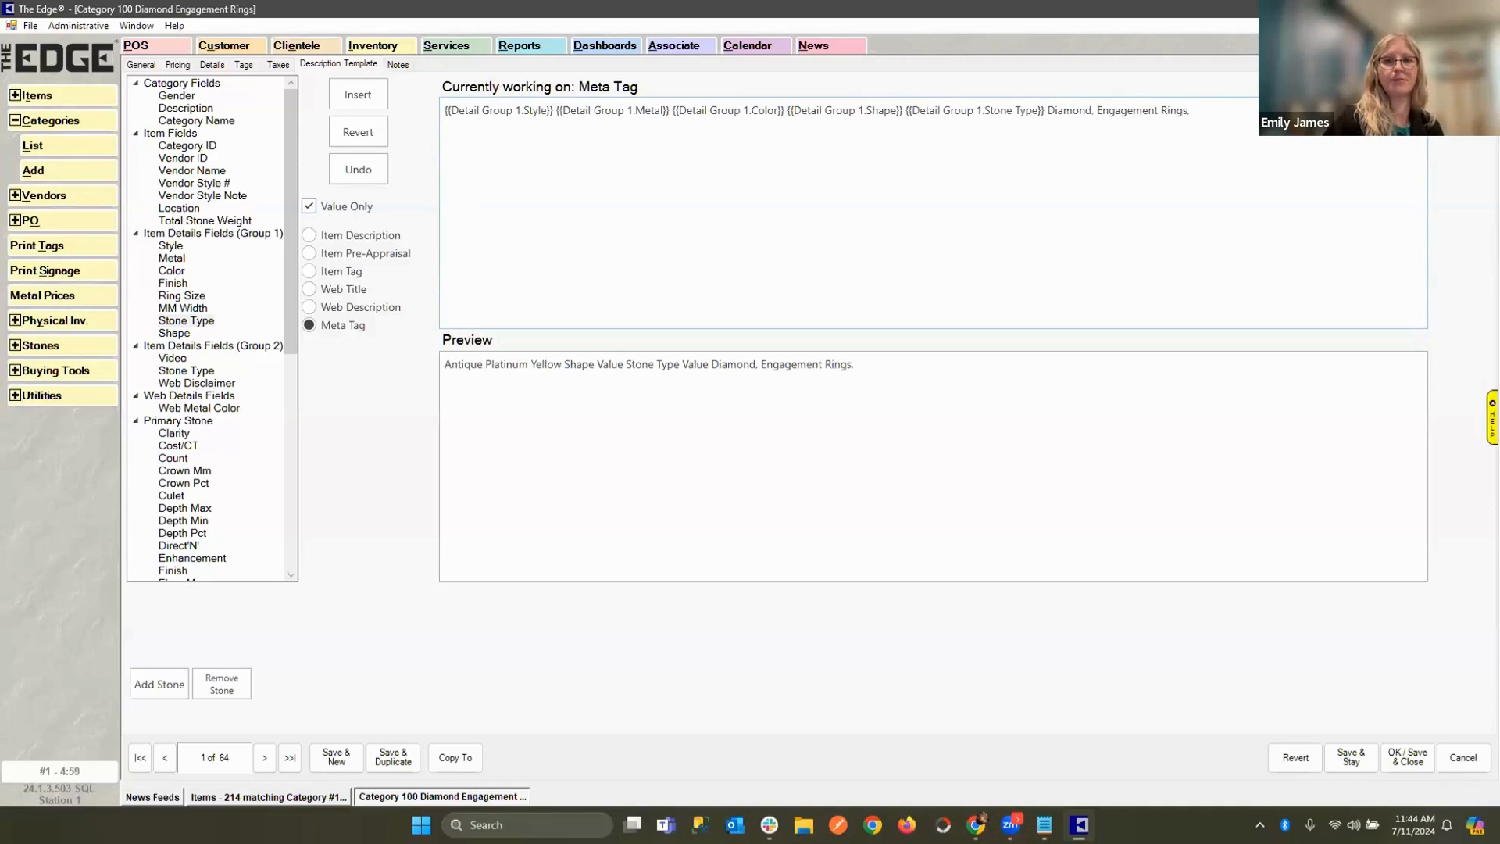
pyautogui.write('Wom')
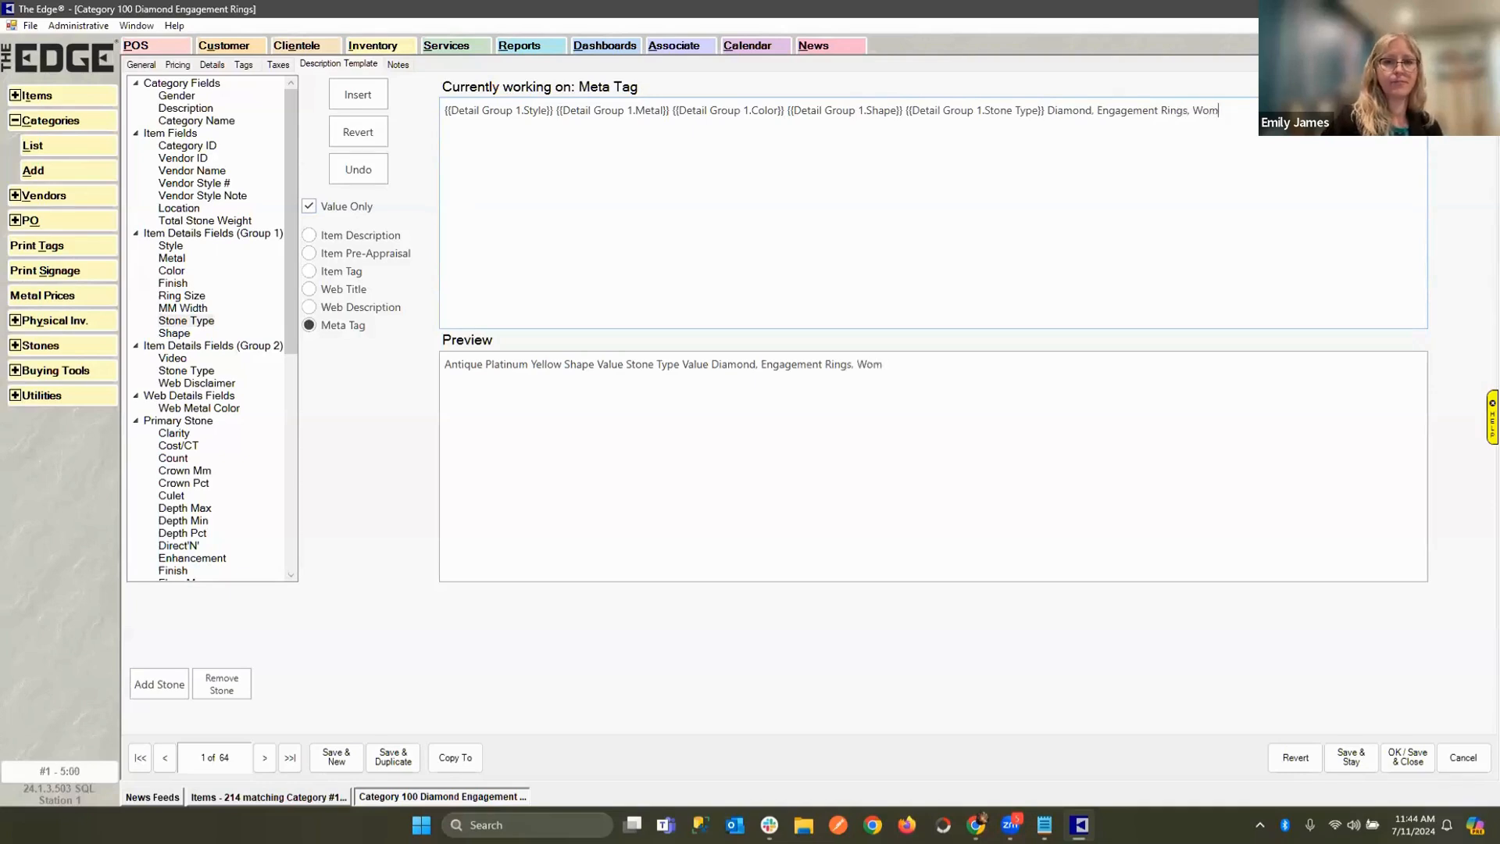
pyautogui.write("en's")
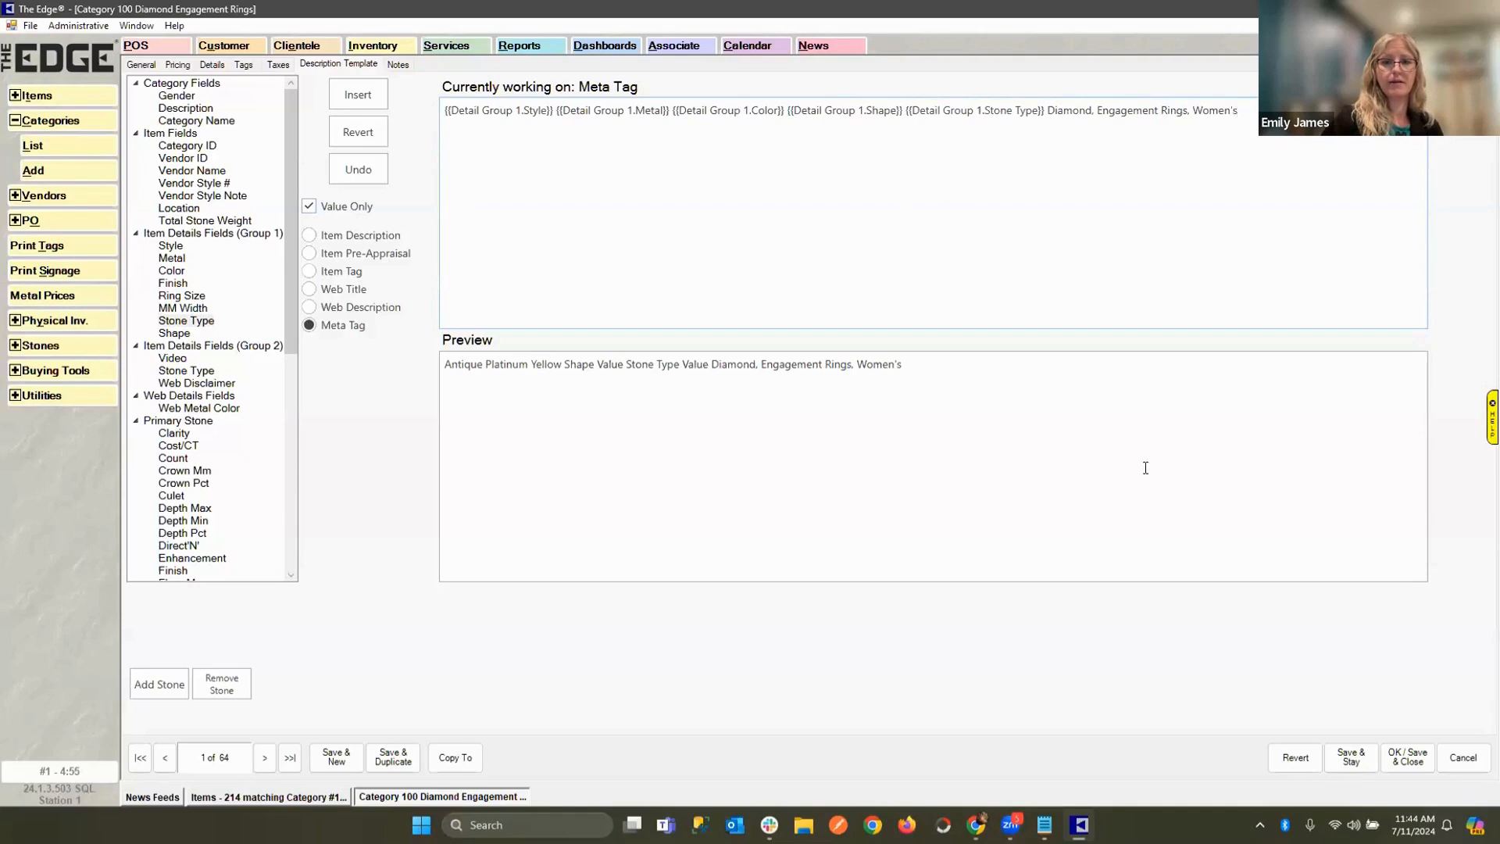
pyautogui.click(1407, 756)
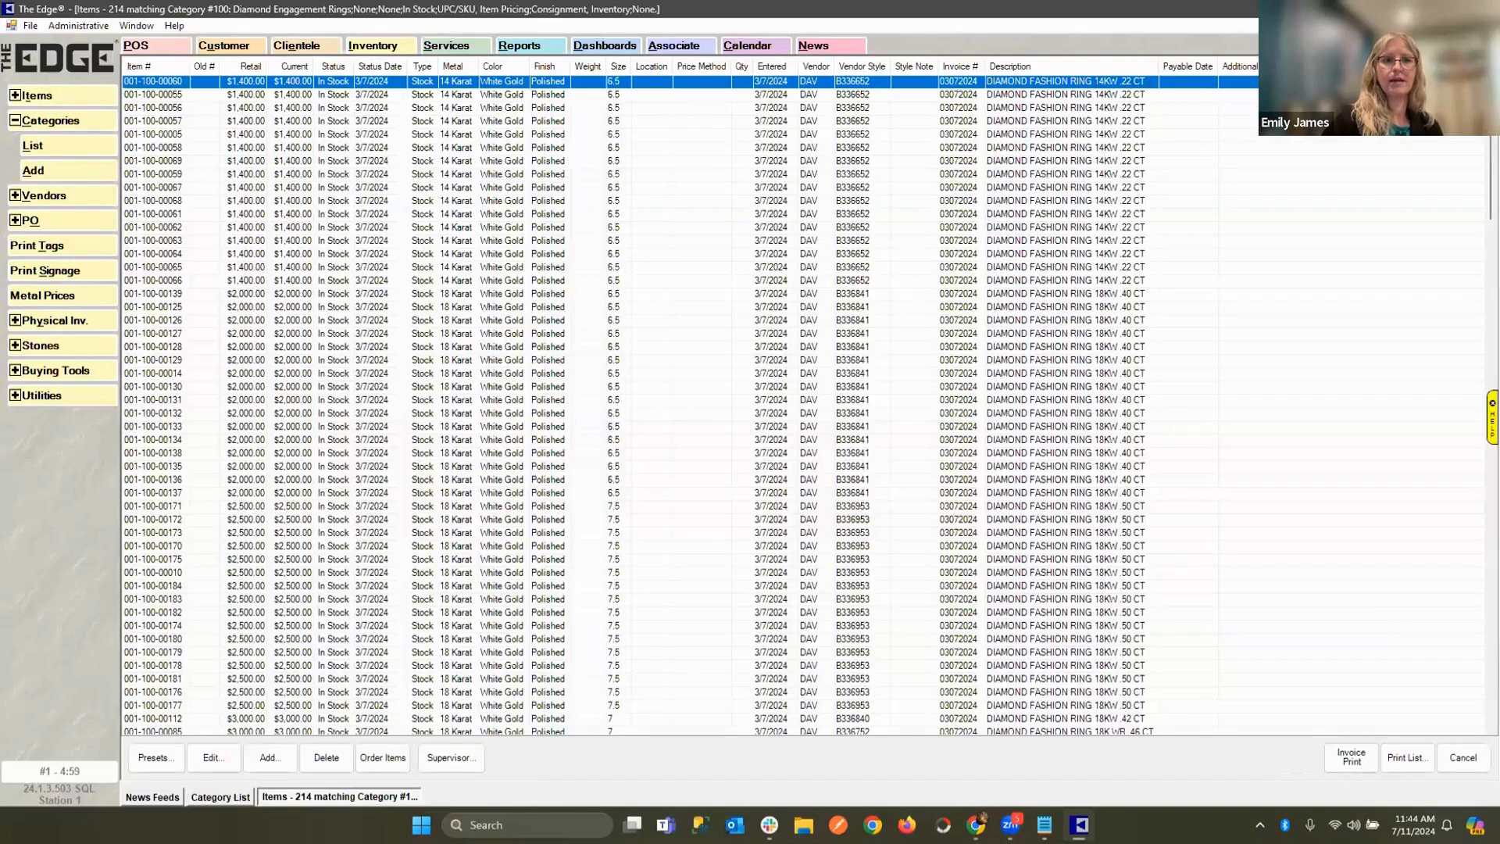
pyautogui.click(59, 93)
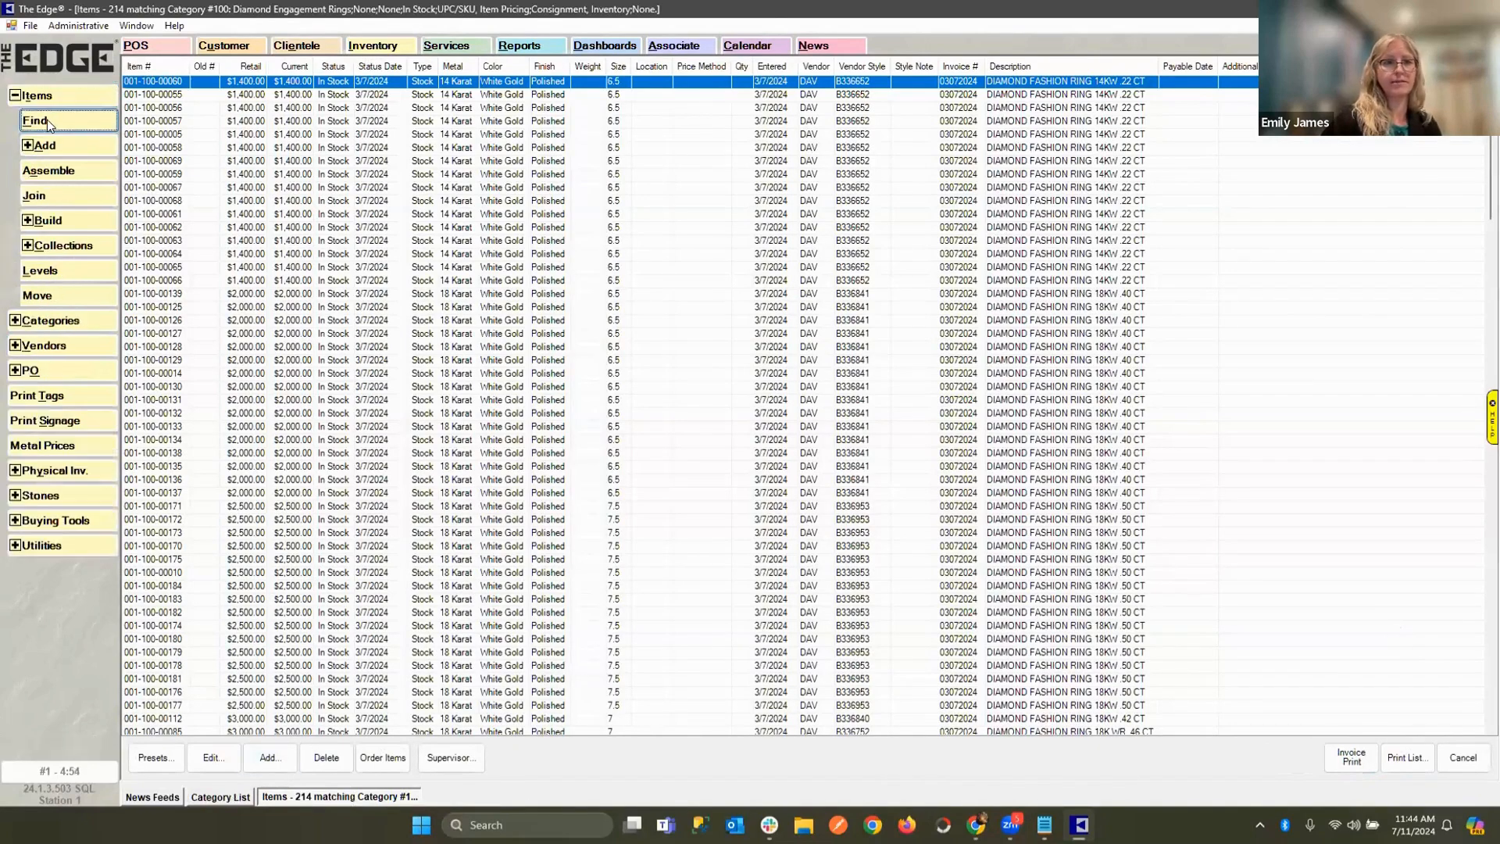
pyautogui.click(43, 122)
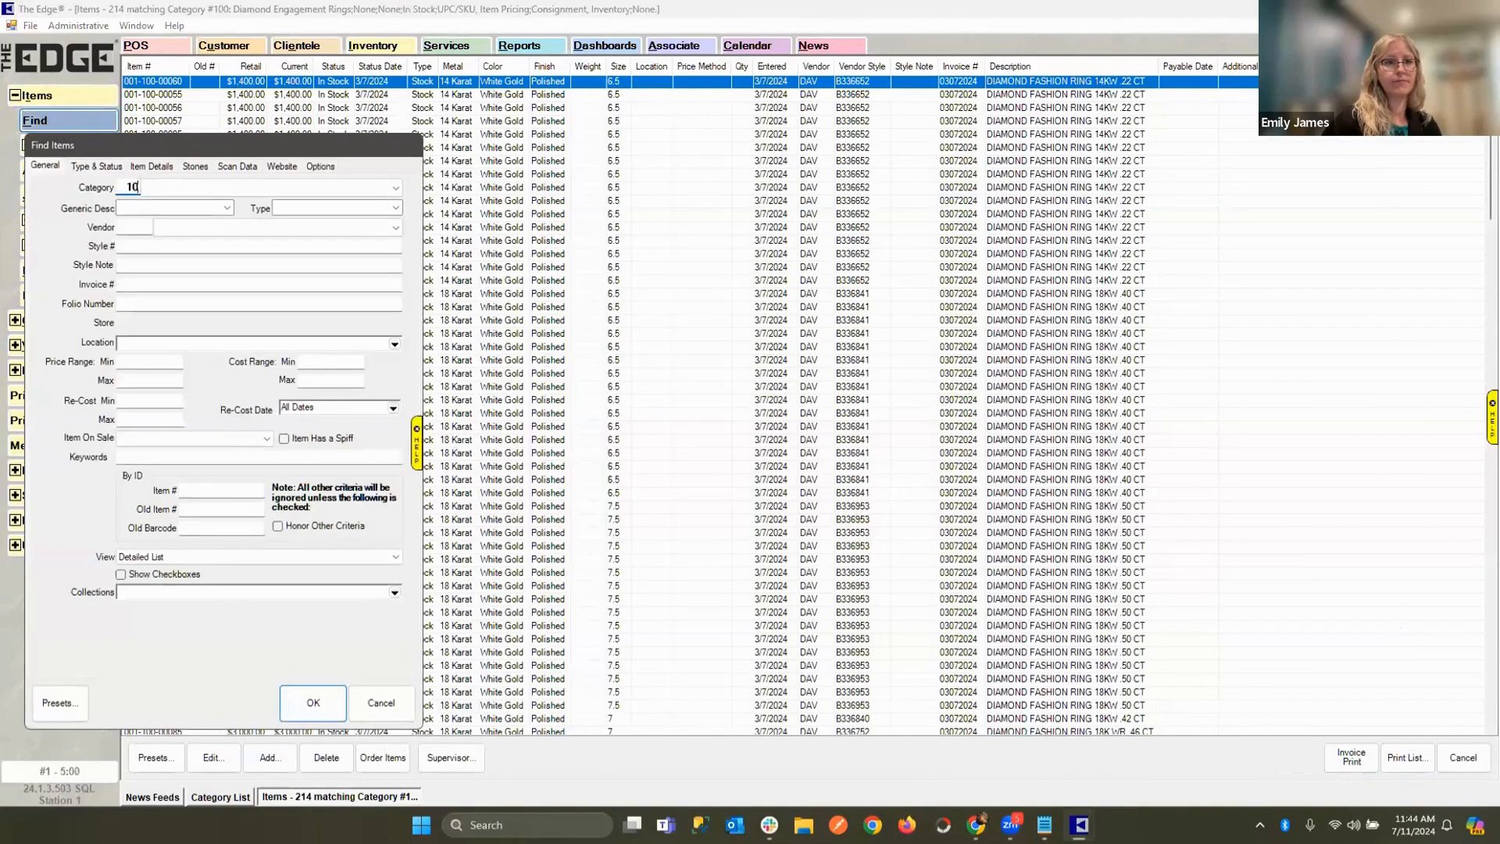
pyautogui.press('Return')
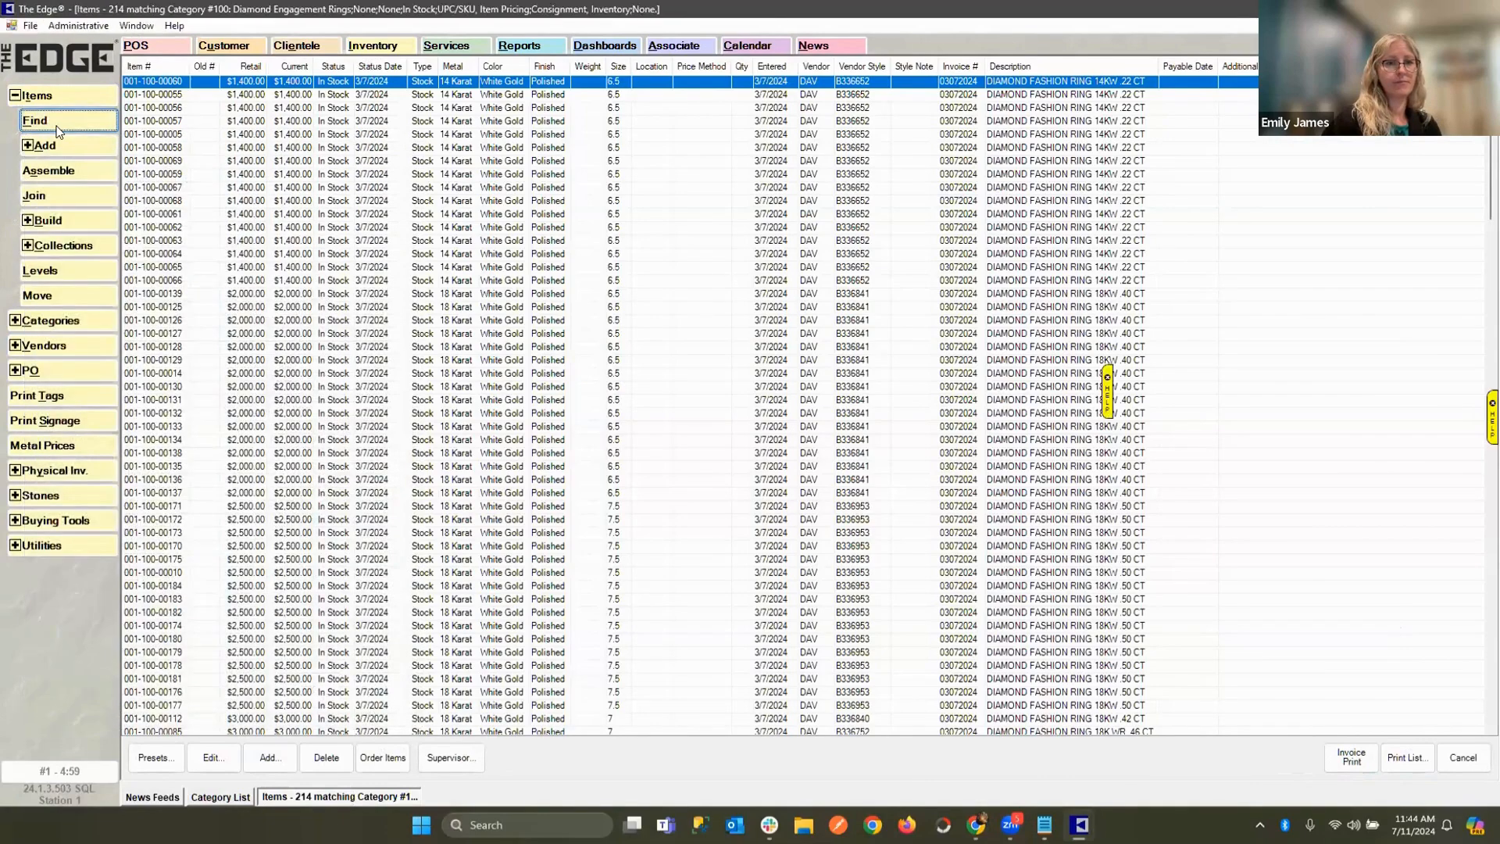
pyautogui.click(170, 96)
pyautogui.doubleClick(170, 95)
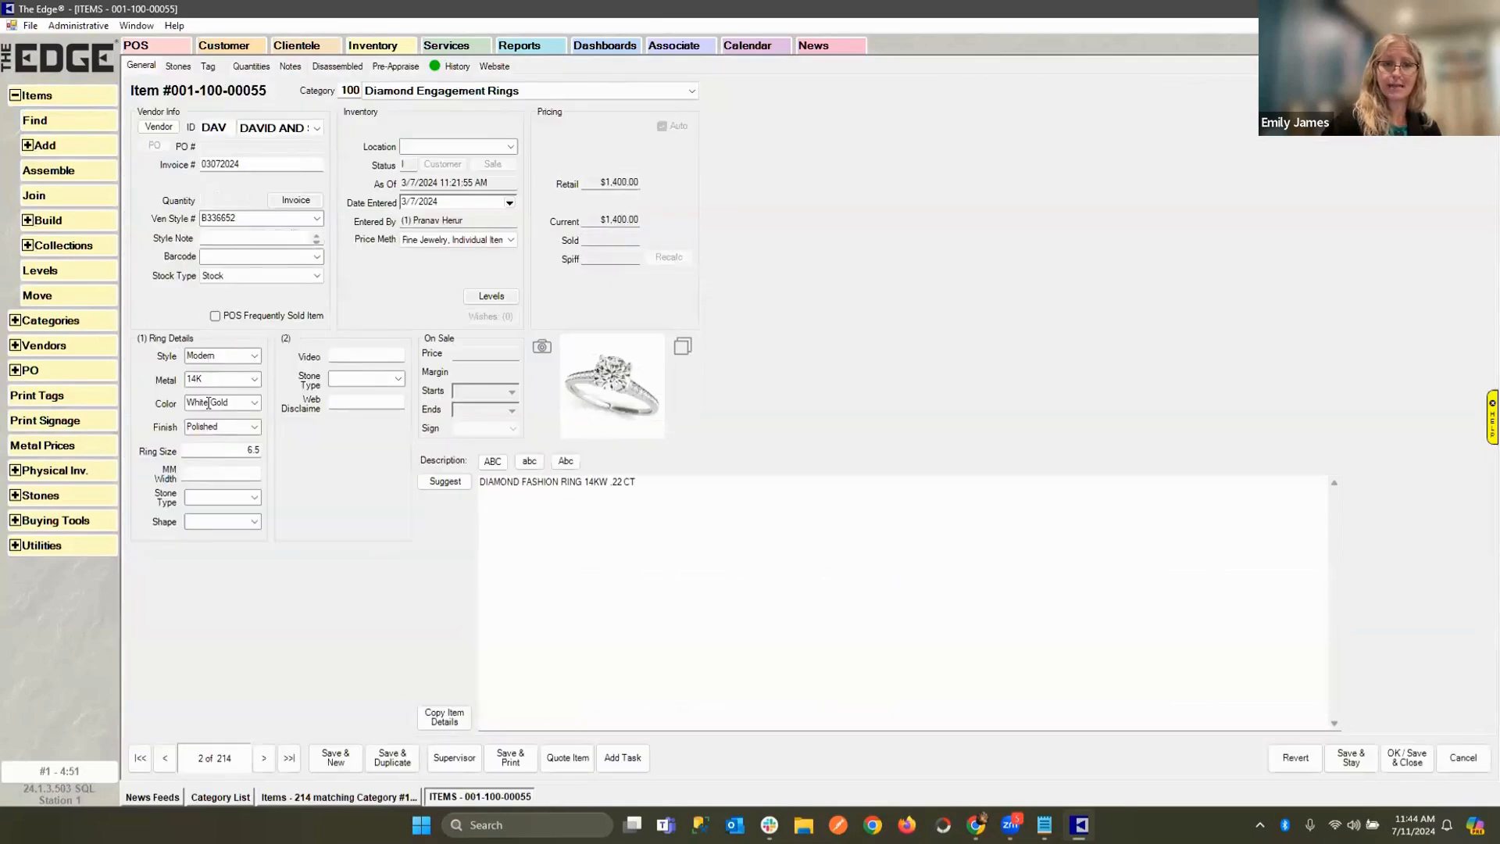
# In the item's Ring Details group 1, set Stone Type to Diamond and Shape to Round.
pyautogui.click(209, 497)
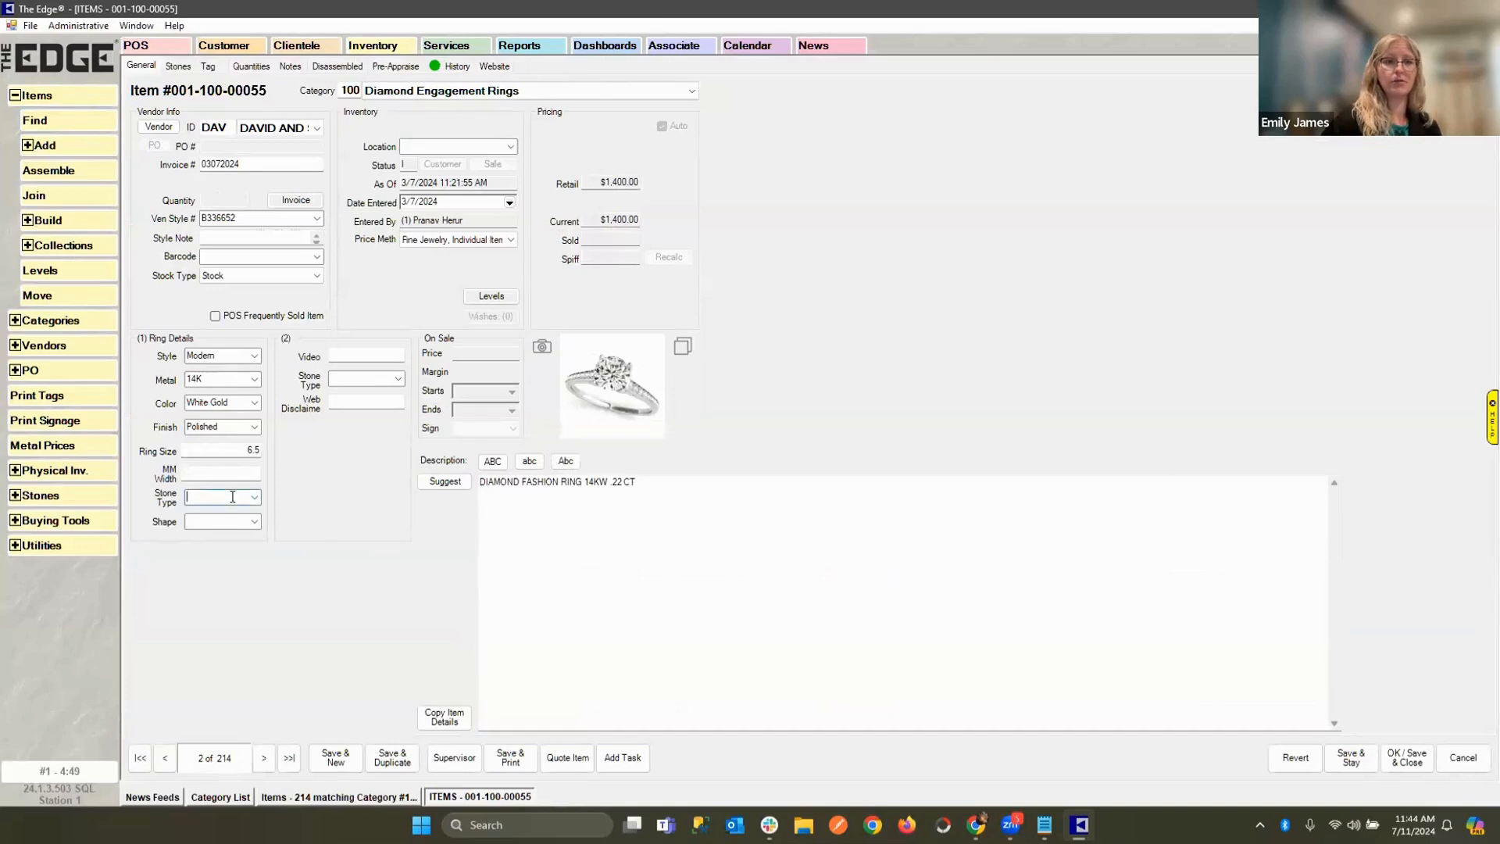
pyautogui.click(255, 498)
pyautogui.click(235, 509)
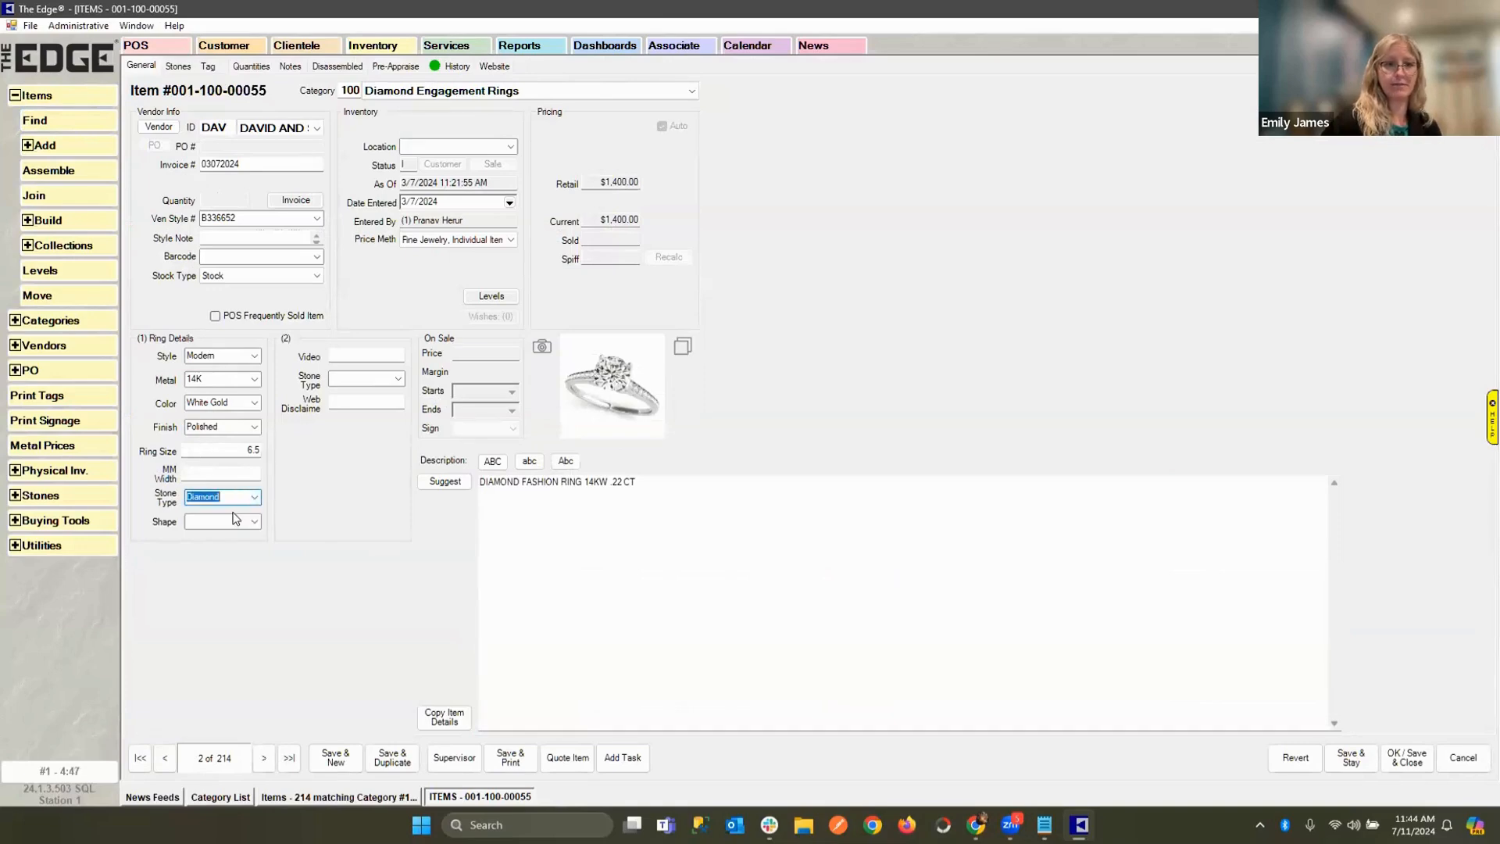
pyautogui.click(255, 521)
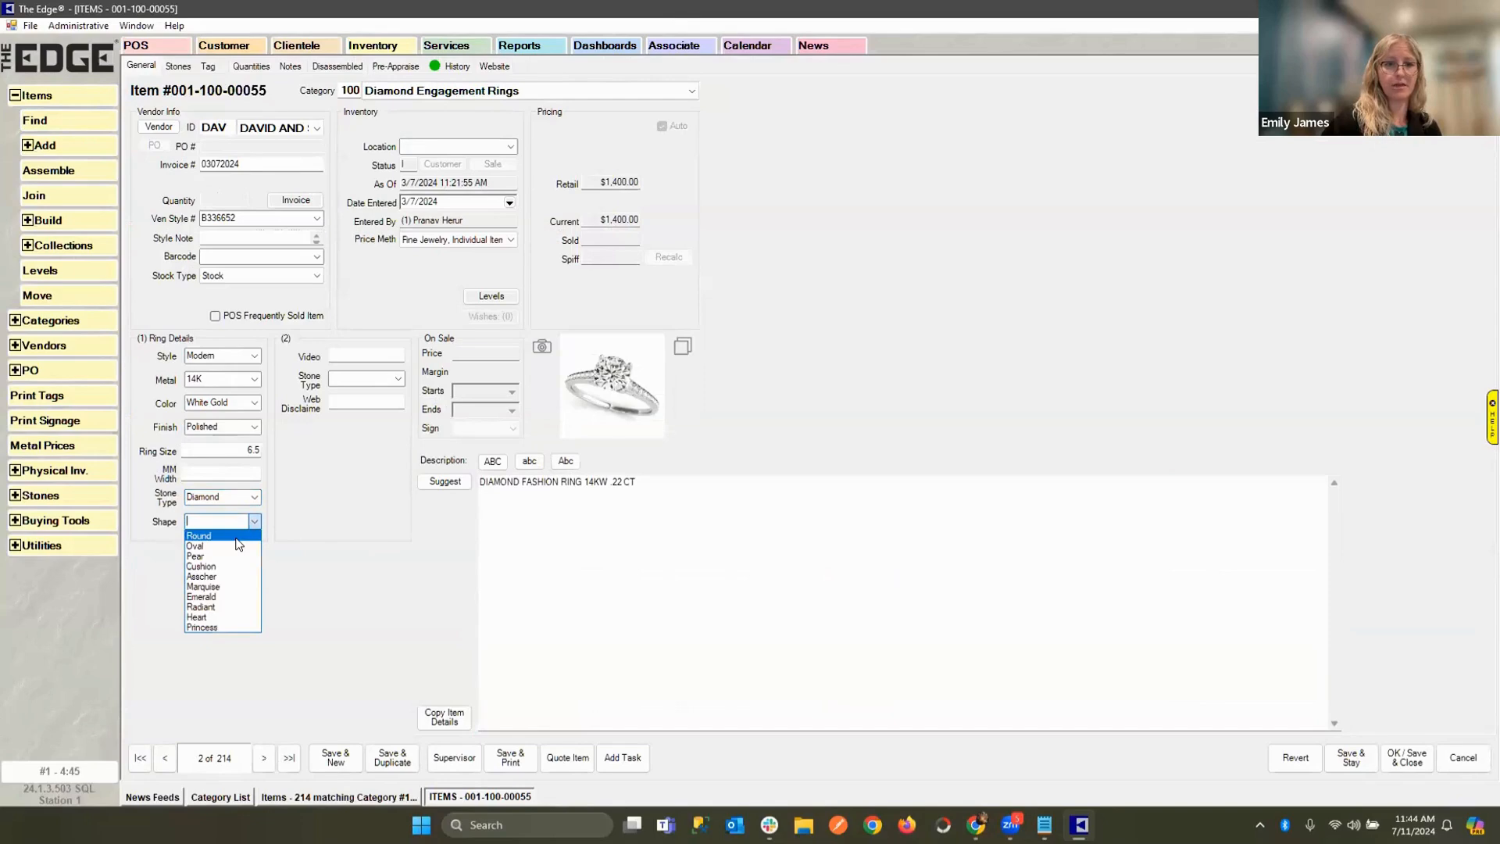
pyautogui.click(235, 537)
# In detail group 2, set Stone Type to the "Long Value that" option and enter "web disclaimer" as the Web Disclaimer.
pyautogui.click(397, 378)
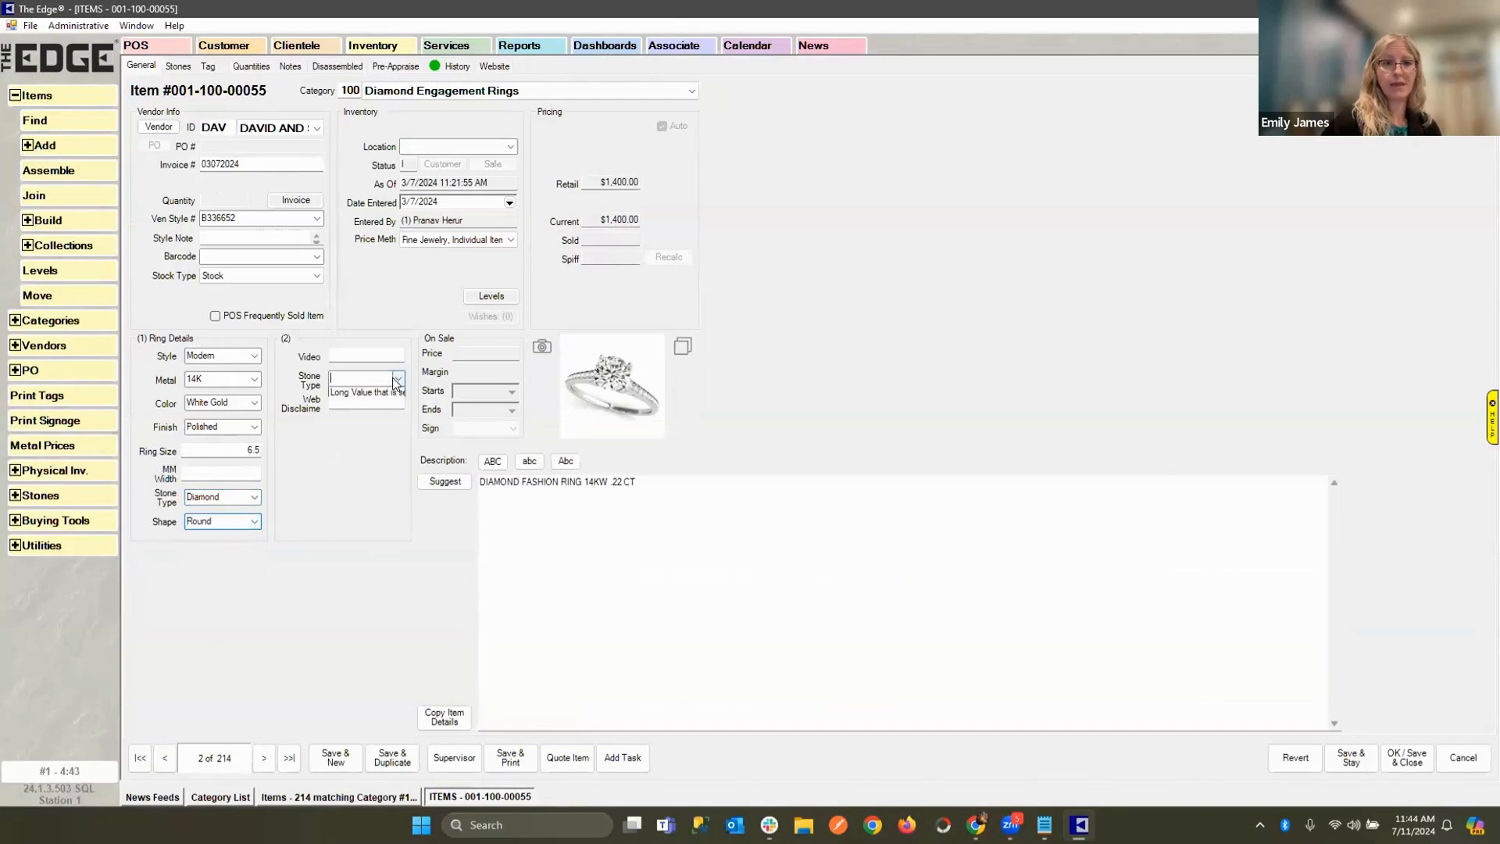
pyautogui.click(393, 395)
pyautogui.press('Tab')
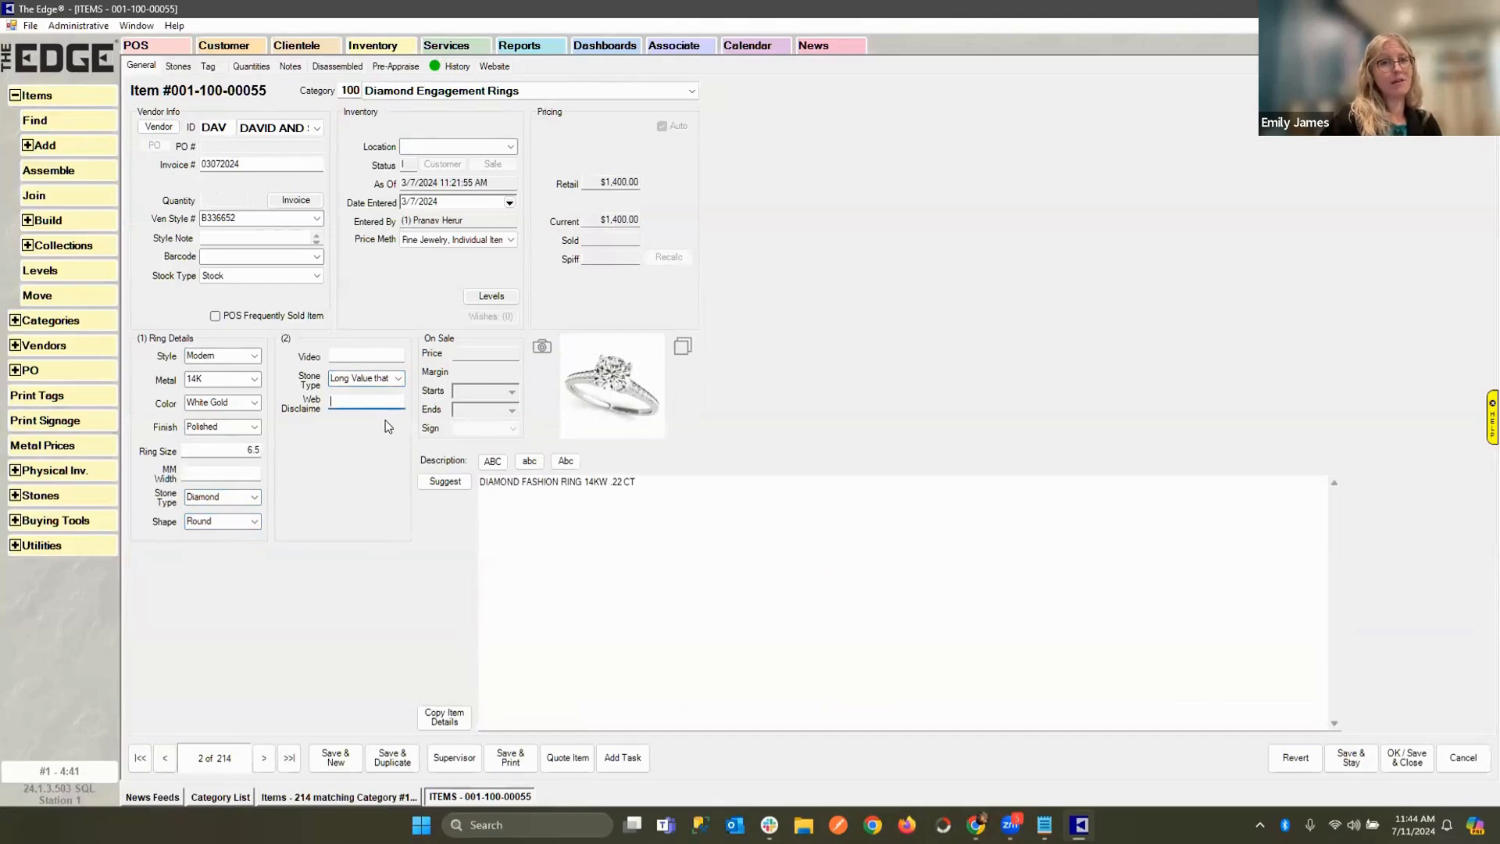
pyautogui.write('we')
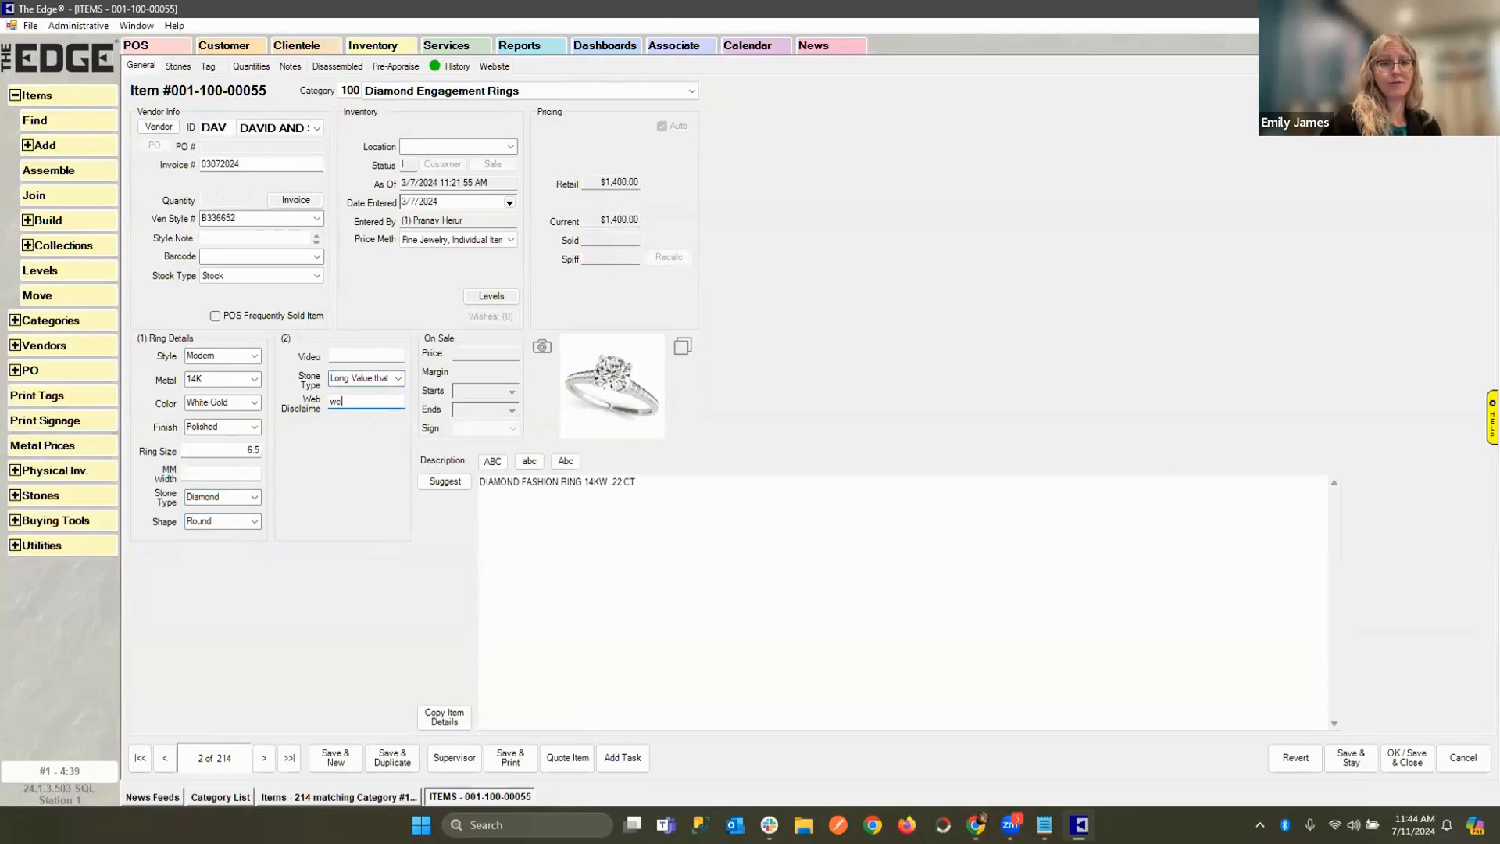
pyautogui.write('b disclaimer')
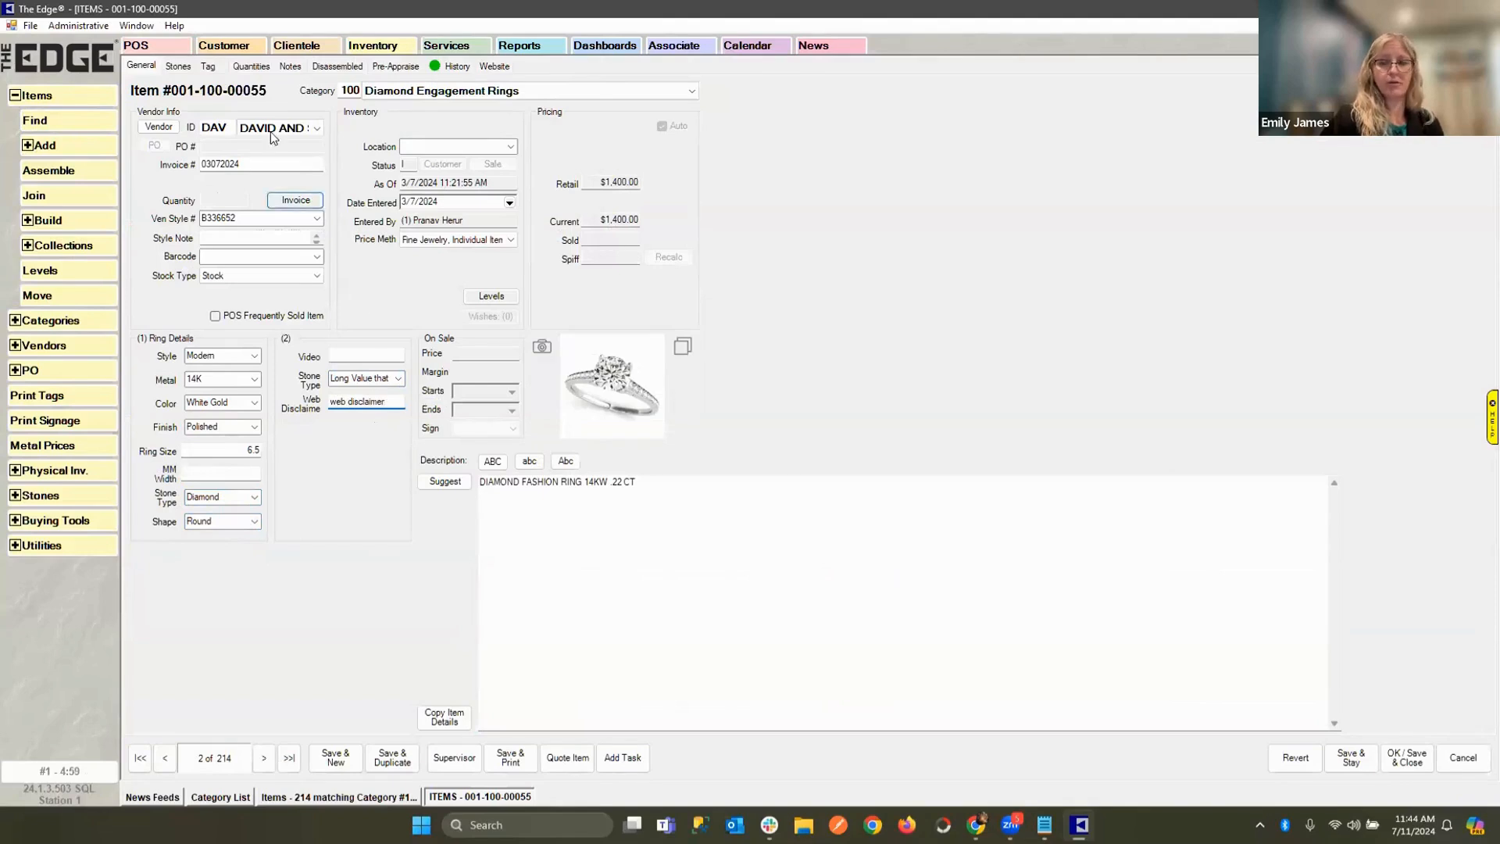
# Add a stone to the item with count 1, type DIAMOND and weight 1.36, and try to save it.
pyautogui.click(179, 67)
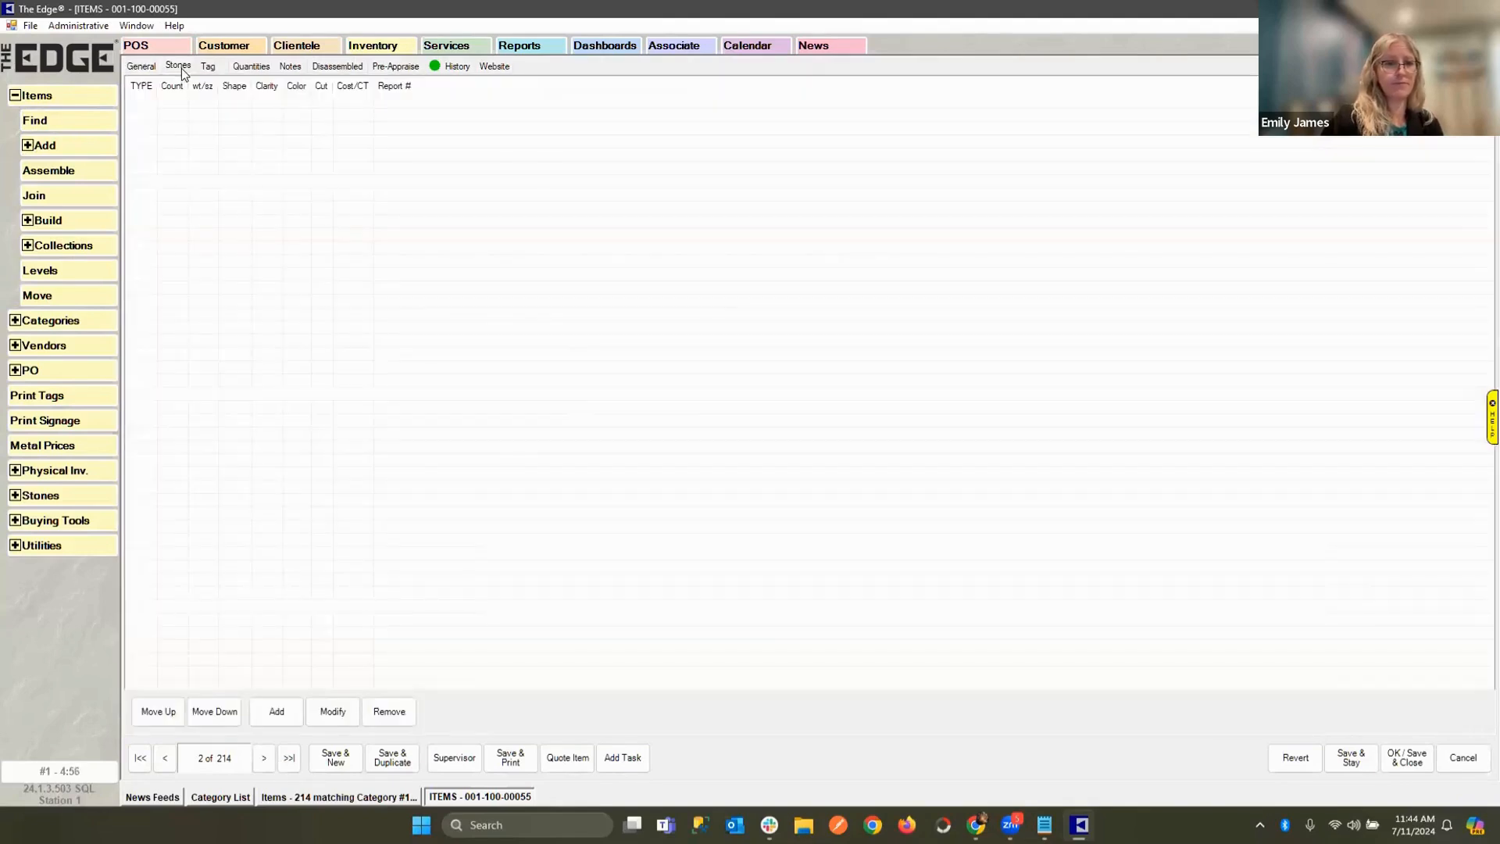
pyautogui.click(277, 715)
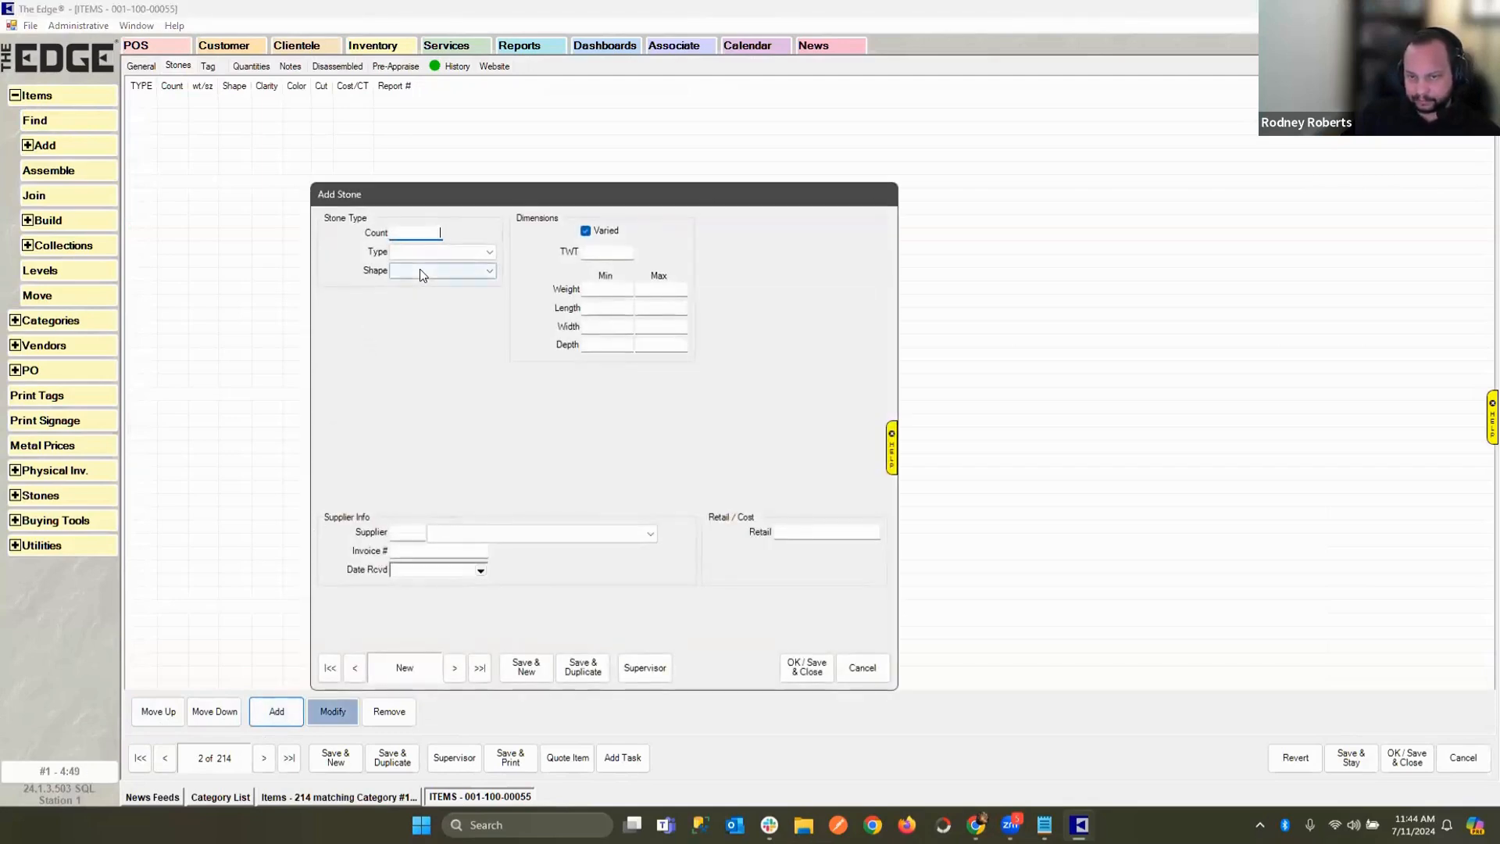
pyautogui.write('1')
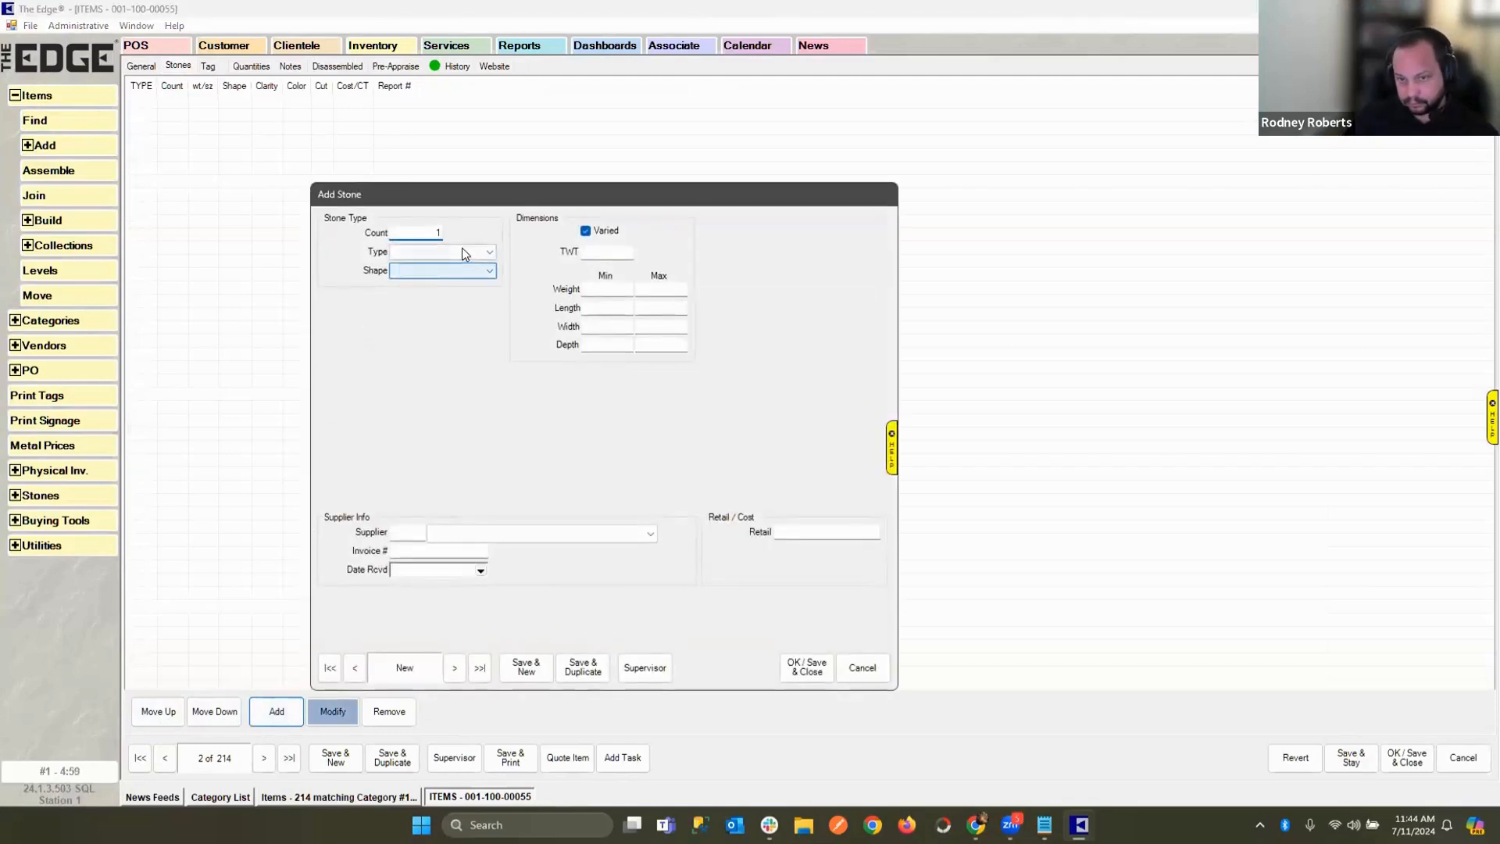
pyautogui.click(461, 249)
pyautogui.click(461, 266)
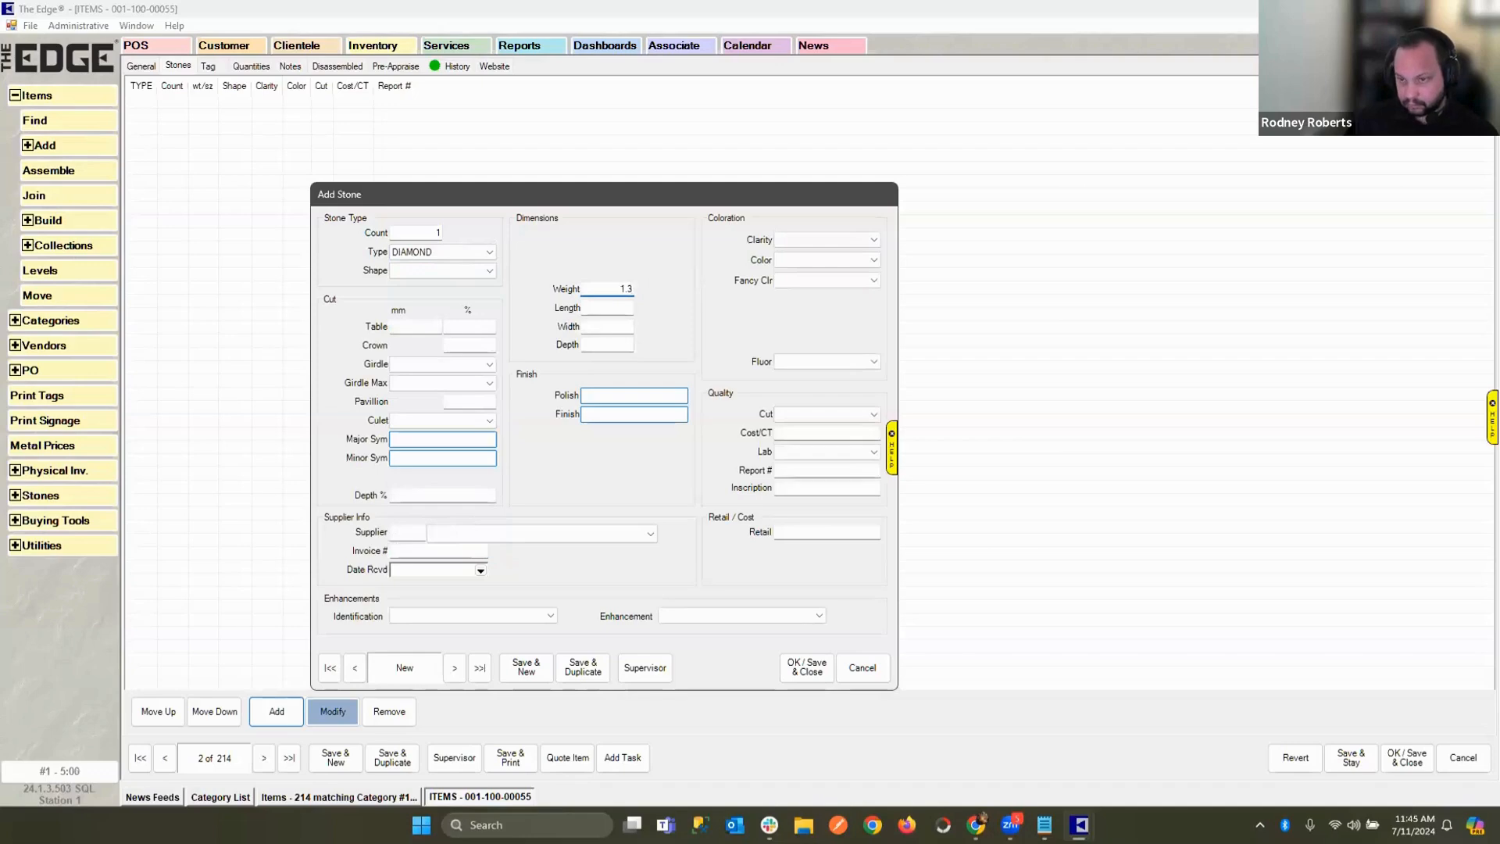
pyautogui.write('6')
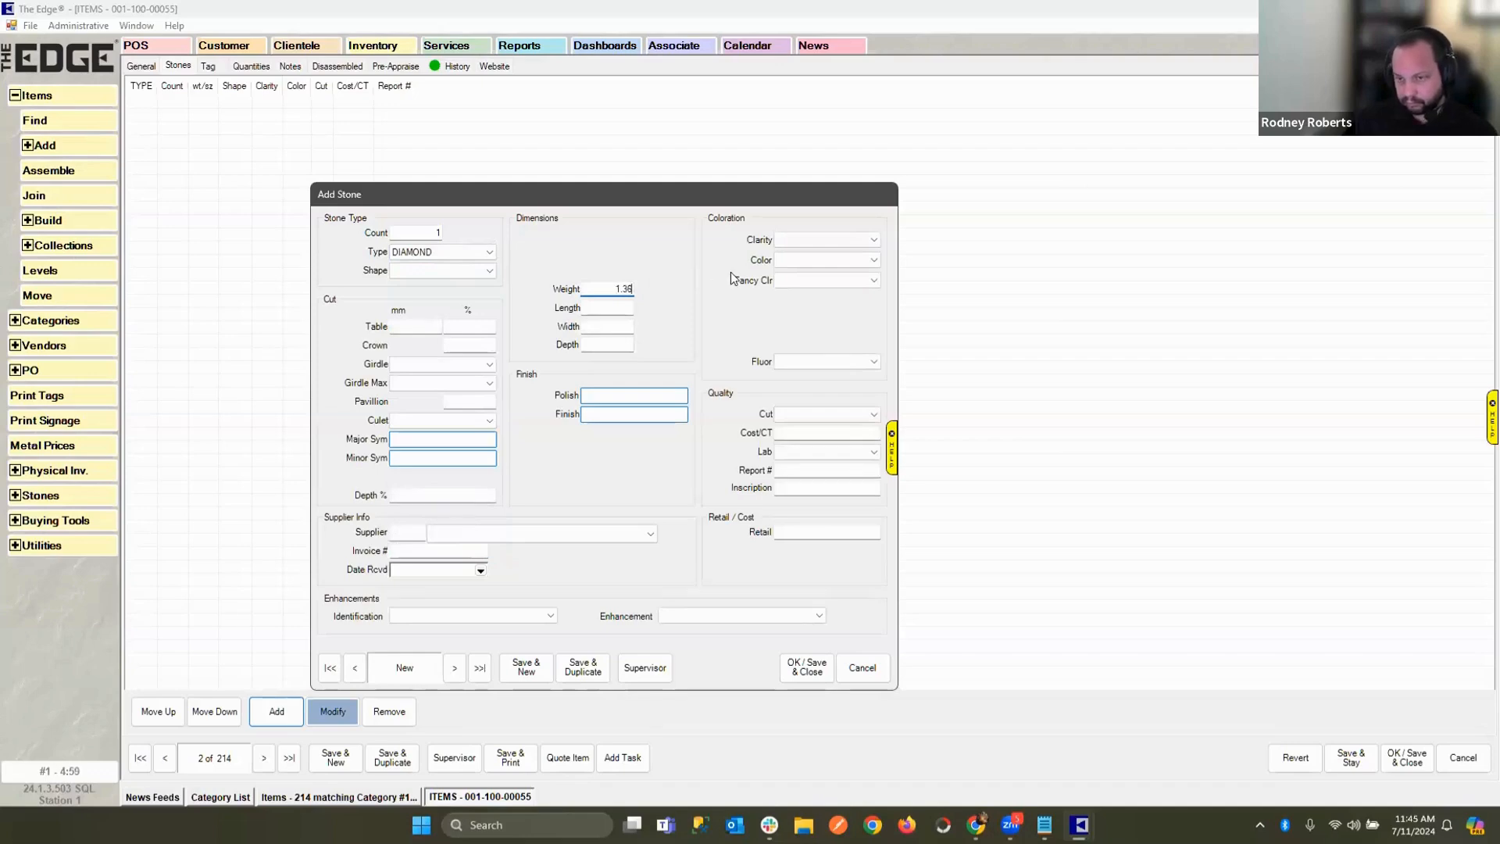
pyautogui.click(808, 668)
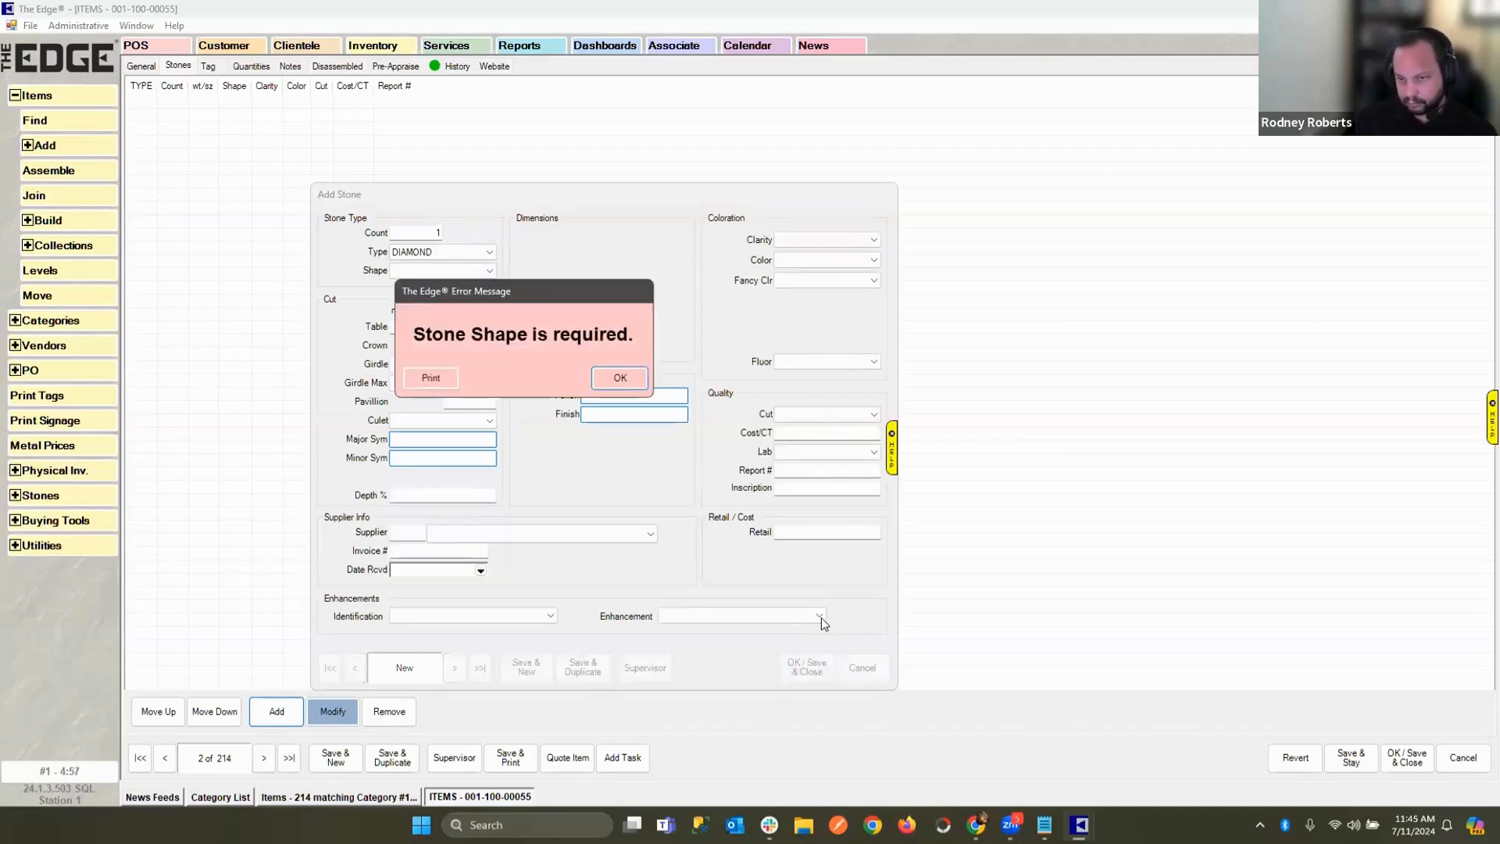
# Set the new stone's shape to Round and save the stone.
pyautogui.click(620, 377)
pyautogui.click(489, 270)
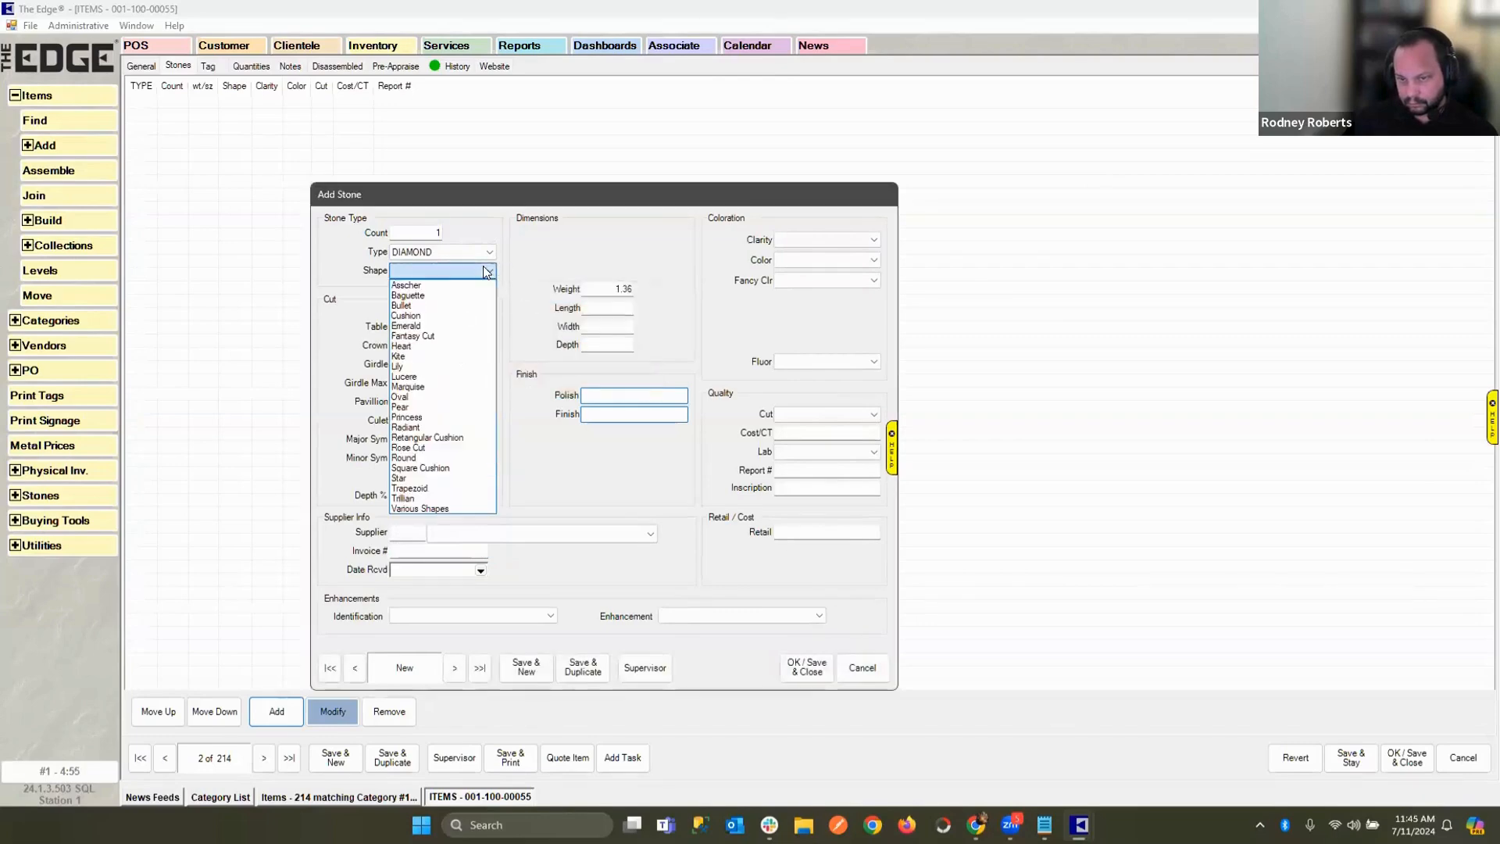
pyautogui.press('r')
pyautogui.press('p')
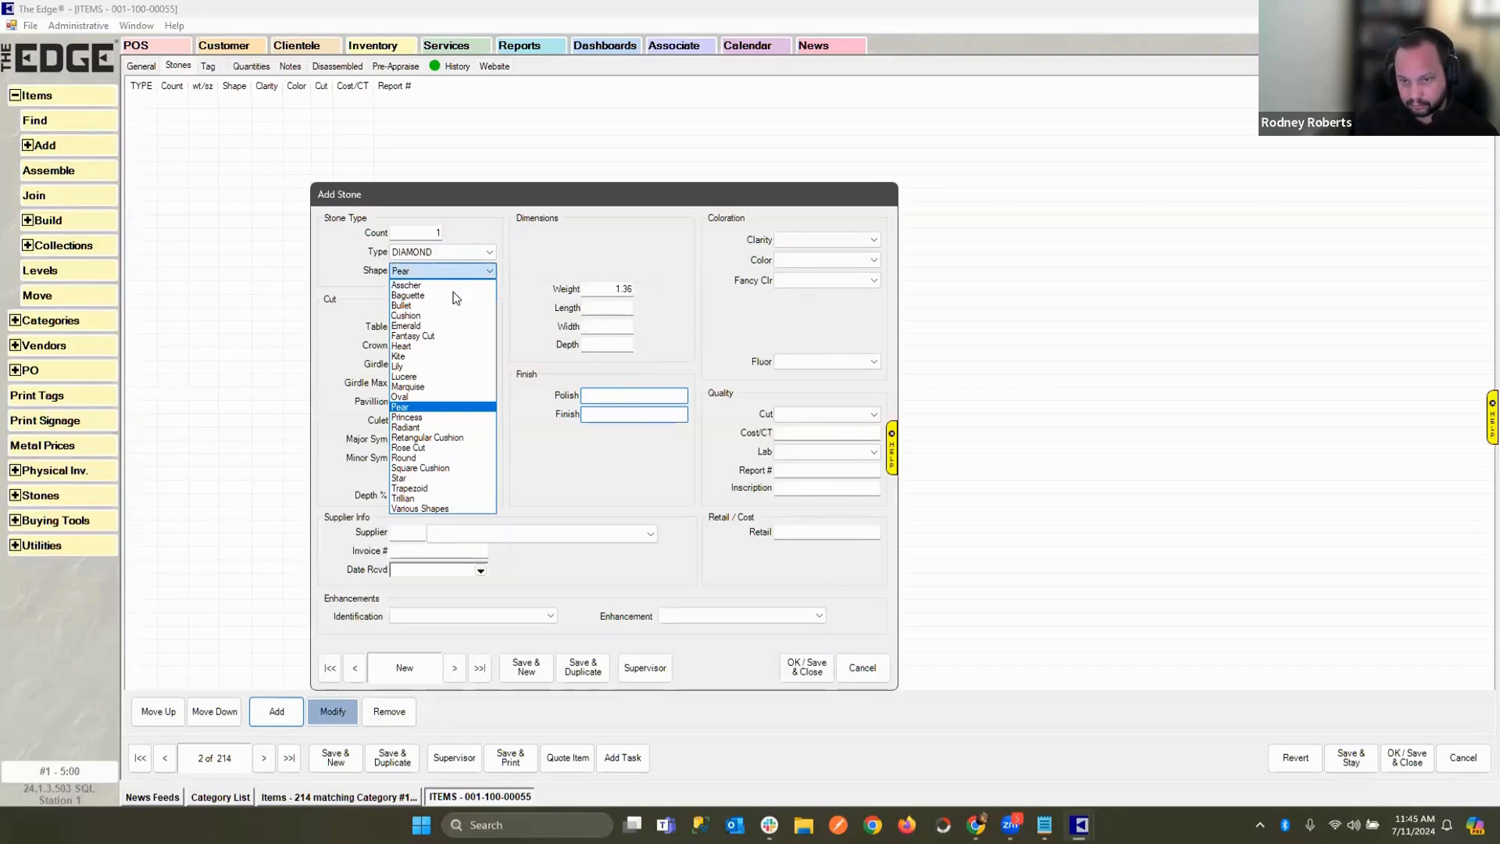
pyautogui.press('r')
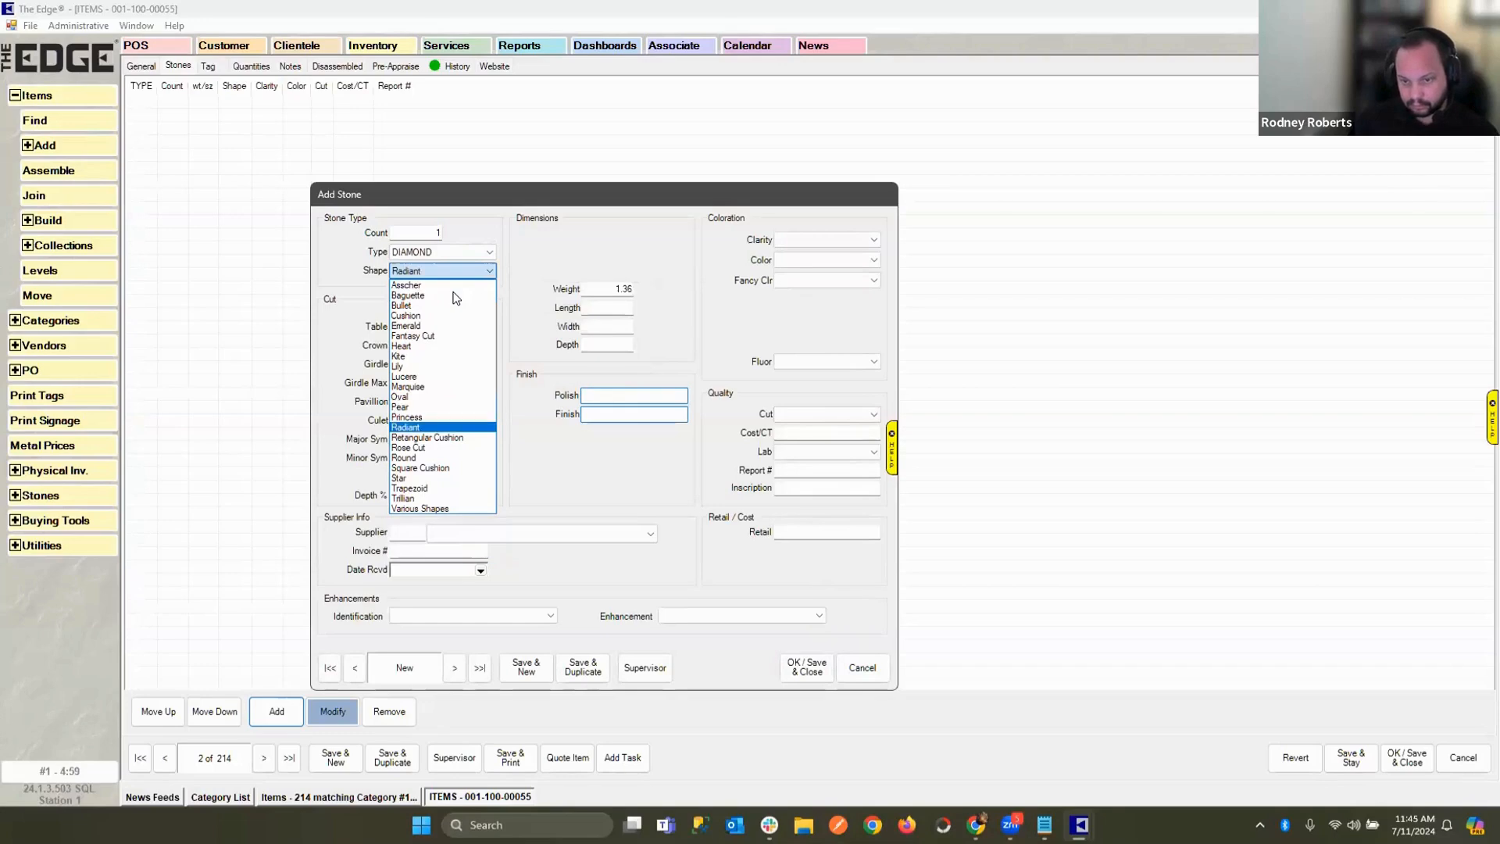
pyautogui.click(438, 458)
pyautogui.click(821, 666)
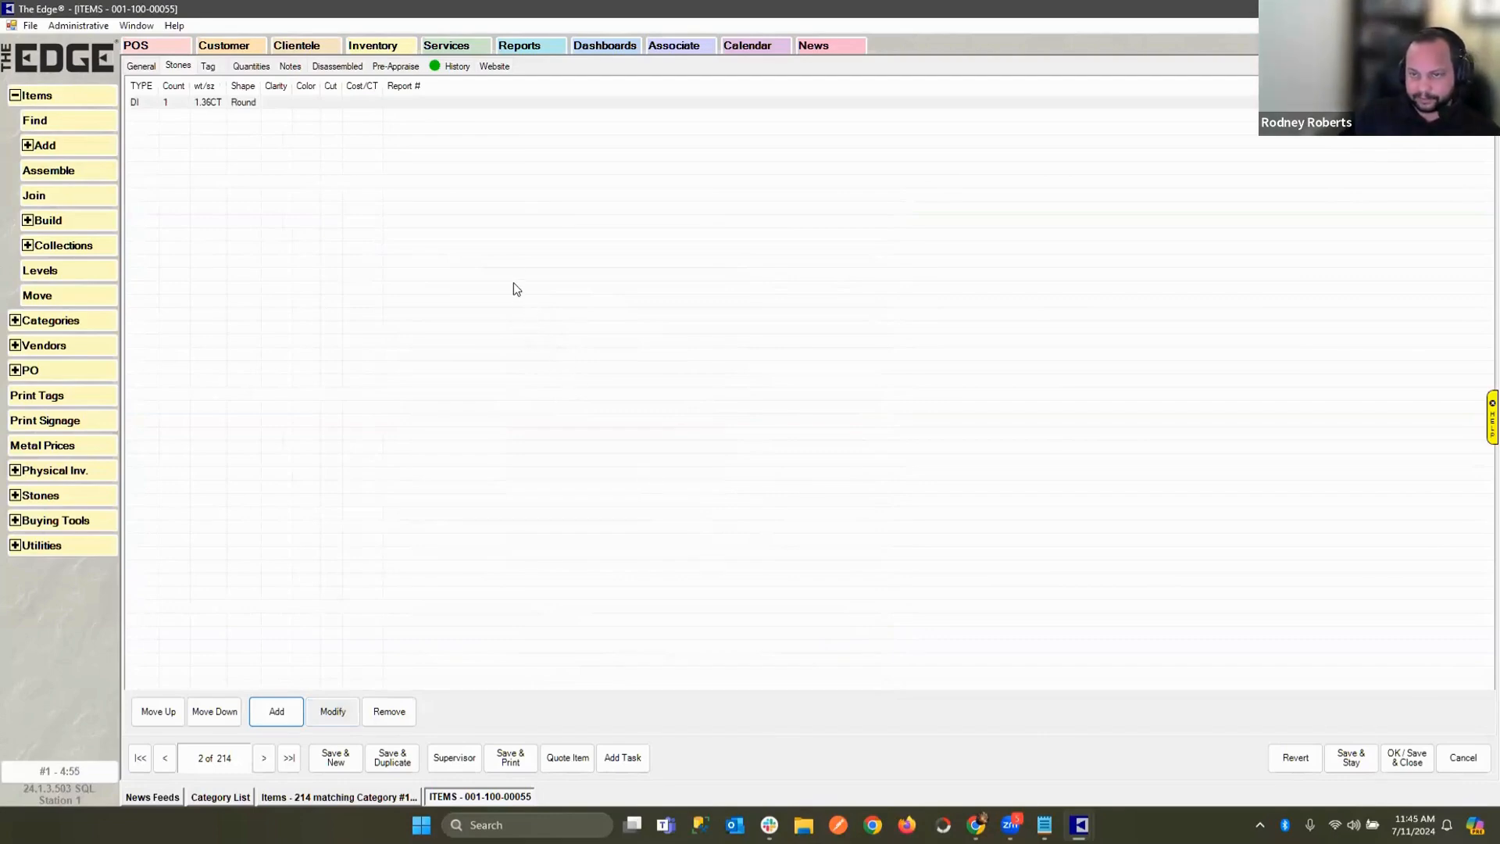
# Generate the suggested Web Title and Meta Tags in the item's website details, and copy the Web Title.
pyautogui.click(495, 67)
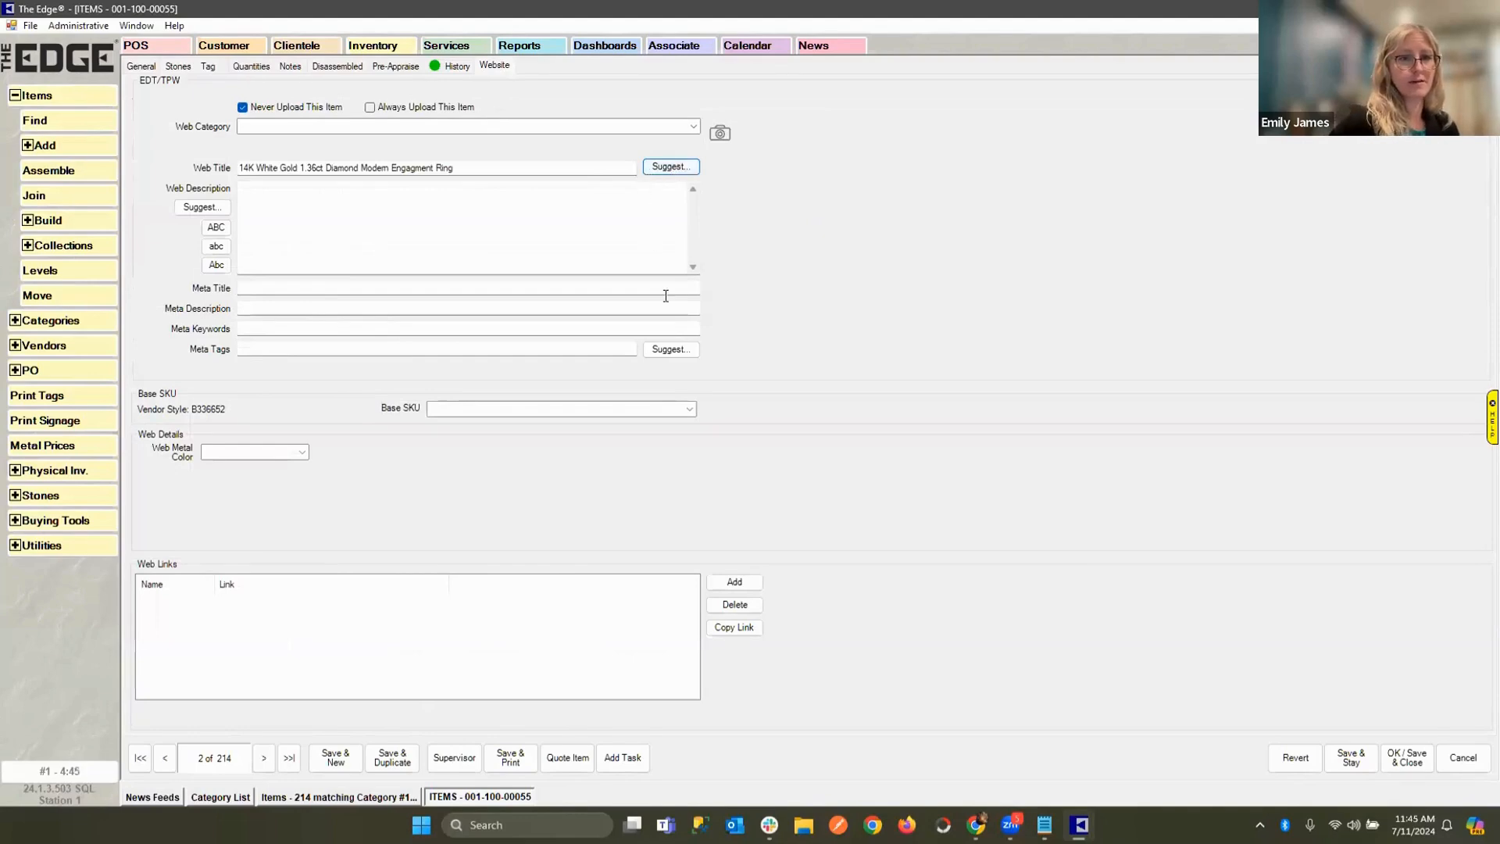
pyautogui.click(688, 348)
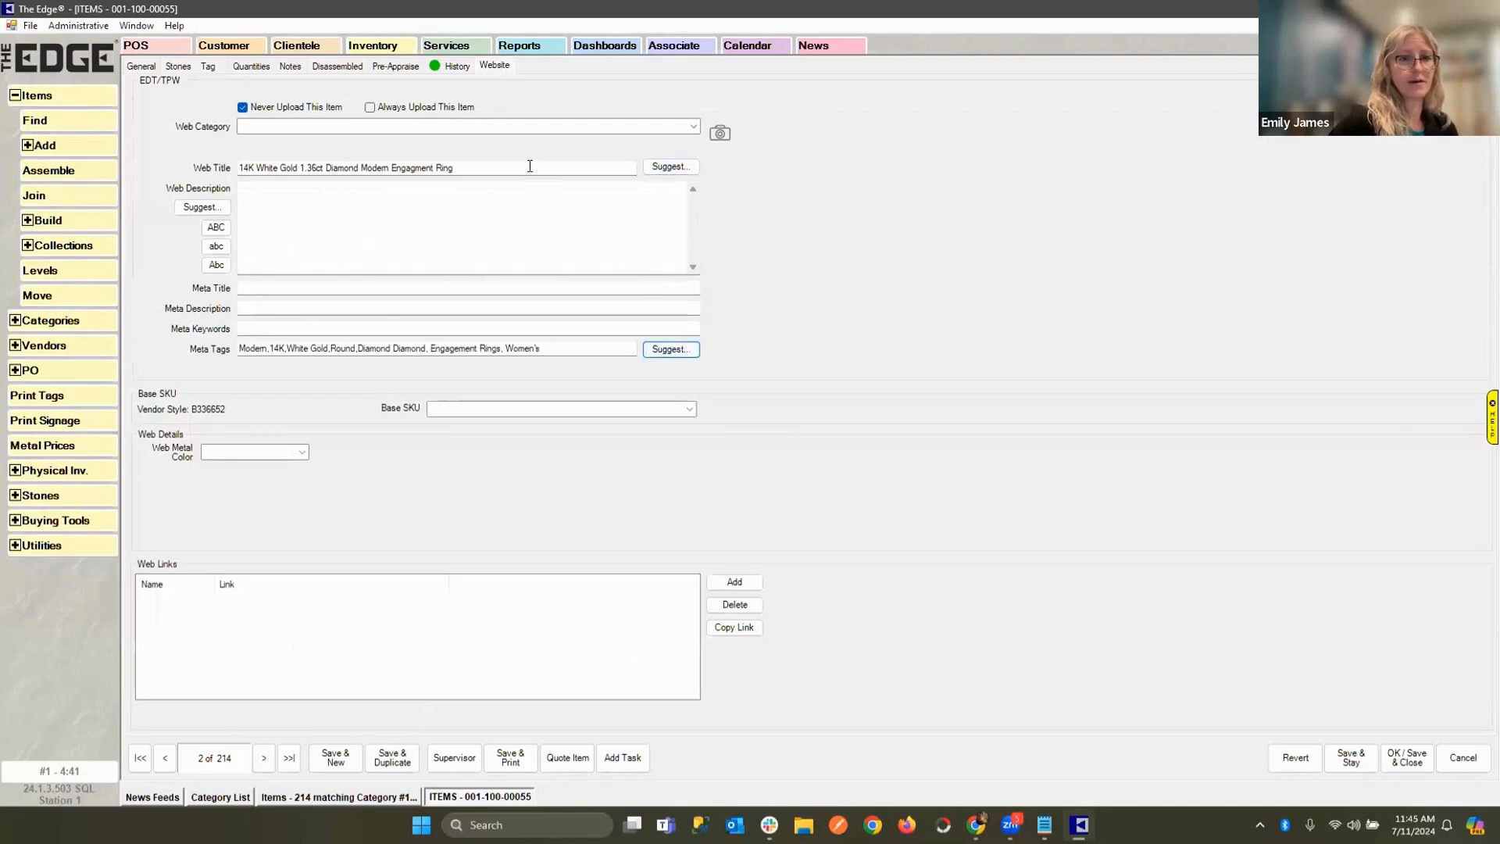
pyautogui.moveTo(530, 166); pyautogui.dragTo(116, 157)
pyautogui.rightClick(314, 166)
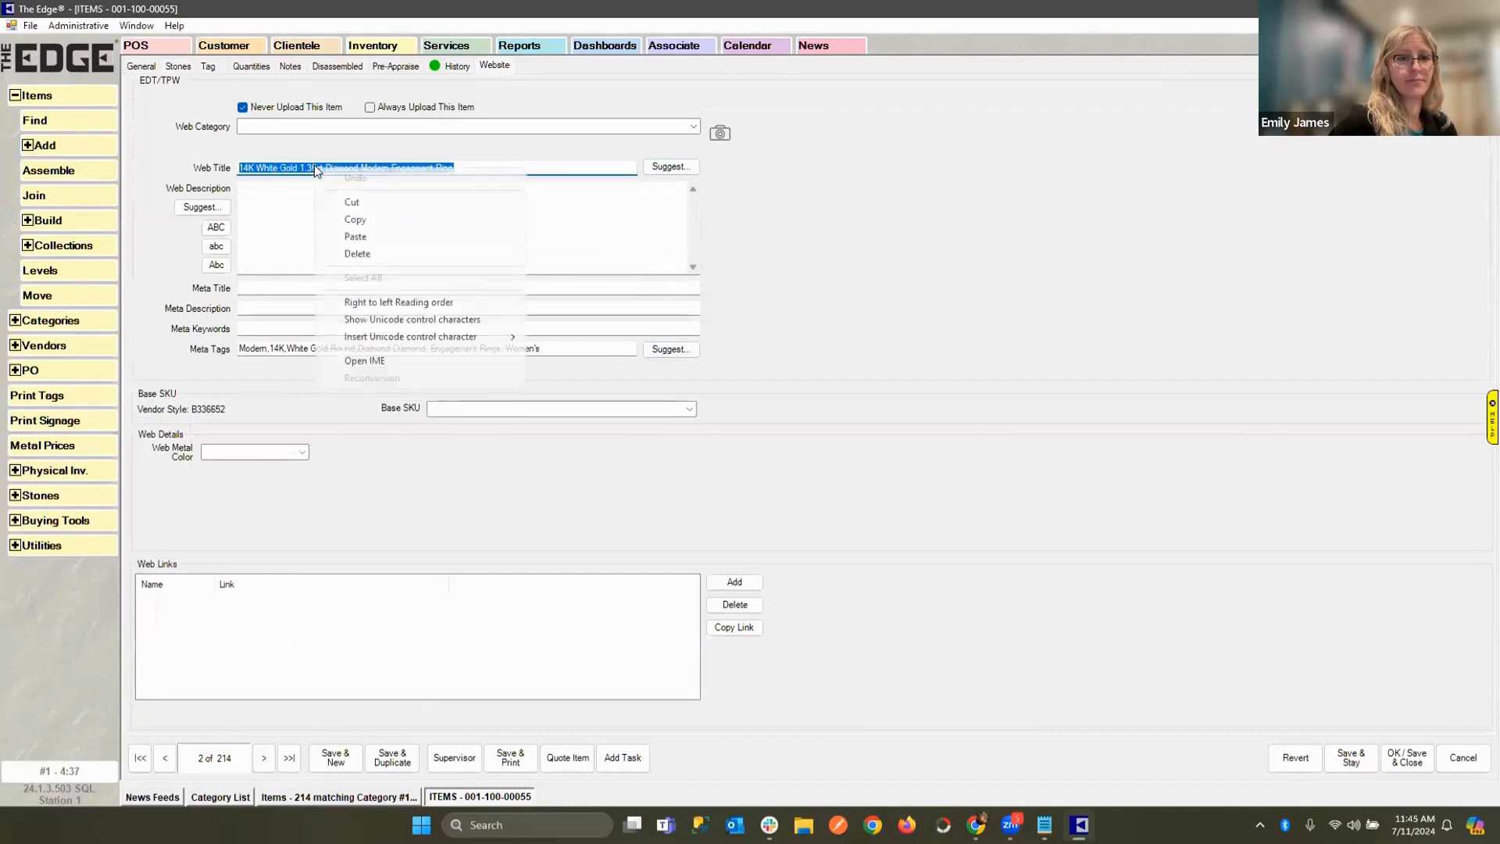
pyautogui.click(354, 220)
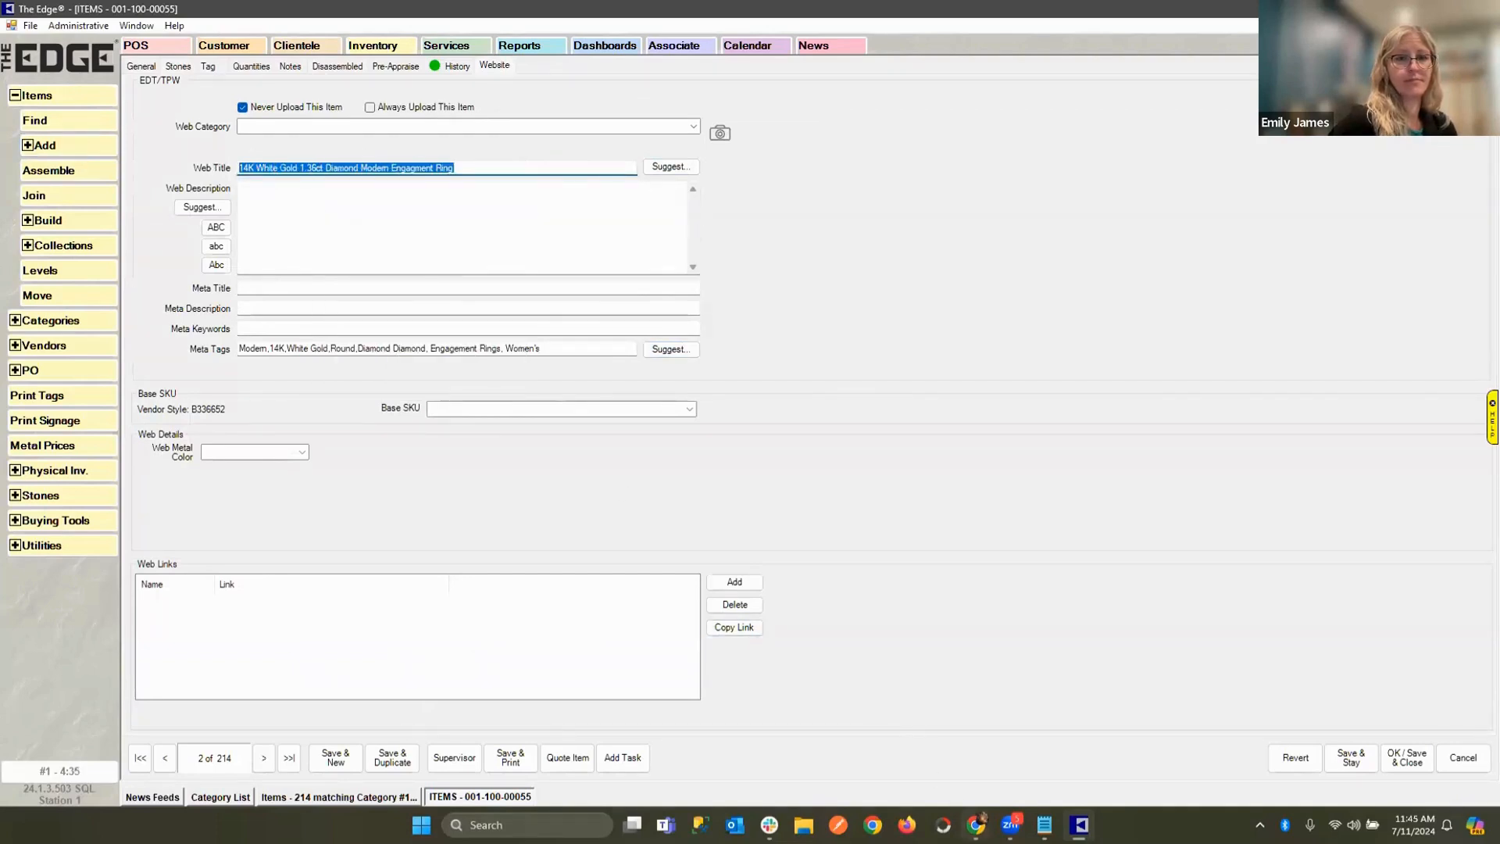
# Switch to Chrome and bring up the existing ChatGPT conversation about the SEO product description.
pyautogui.moveTo(976, 824)
pyautogui.click(1040, 778)
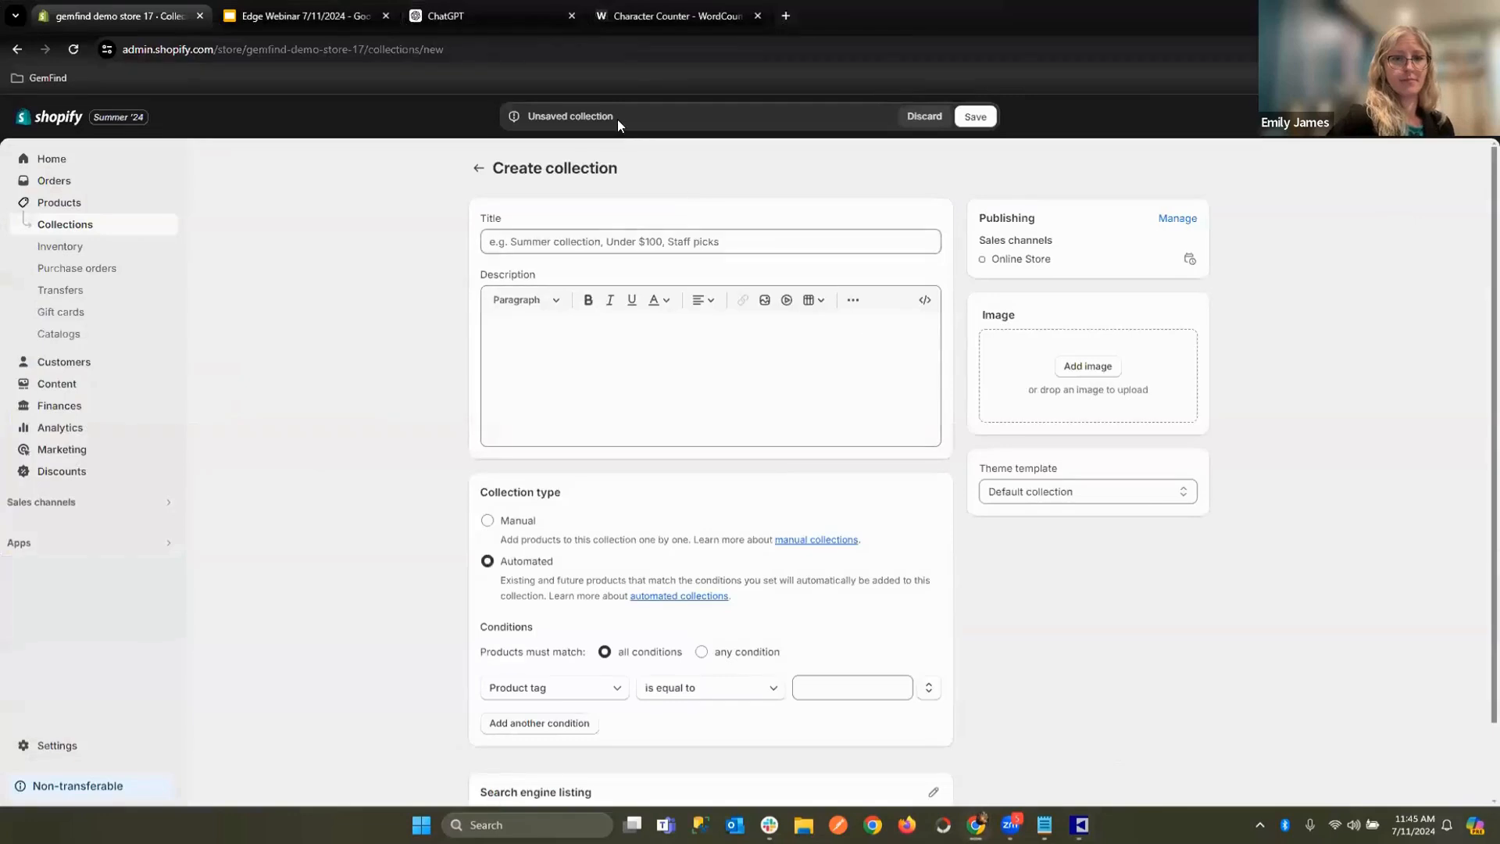
pyautogui.click(509, 11)
pyautogui.click(802, 434)
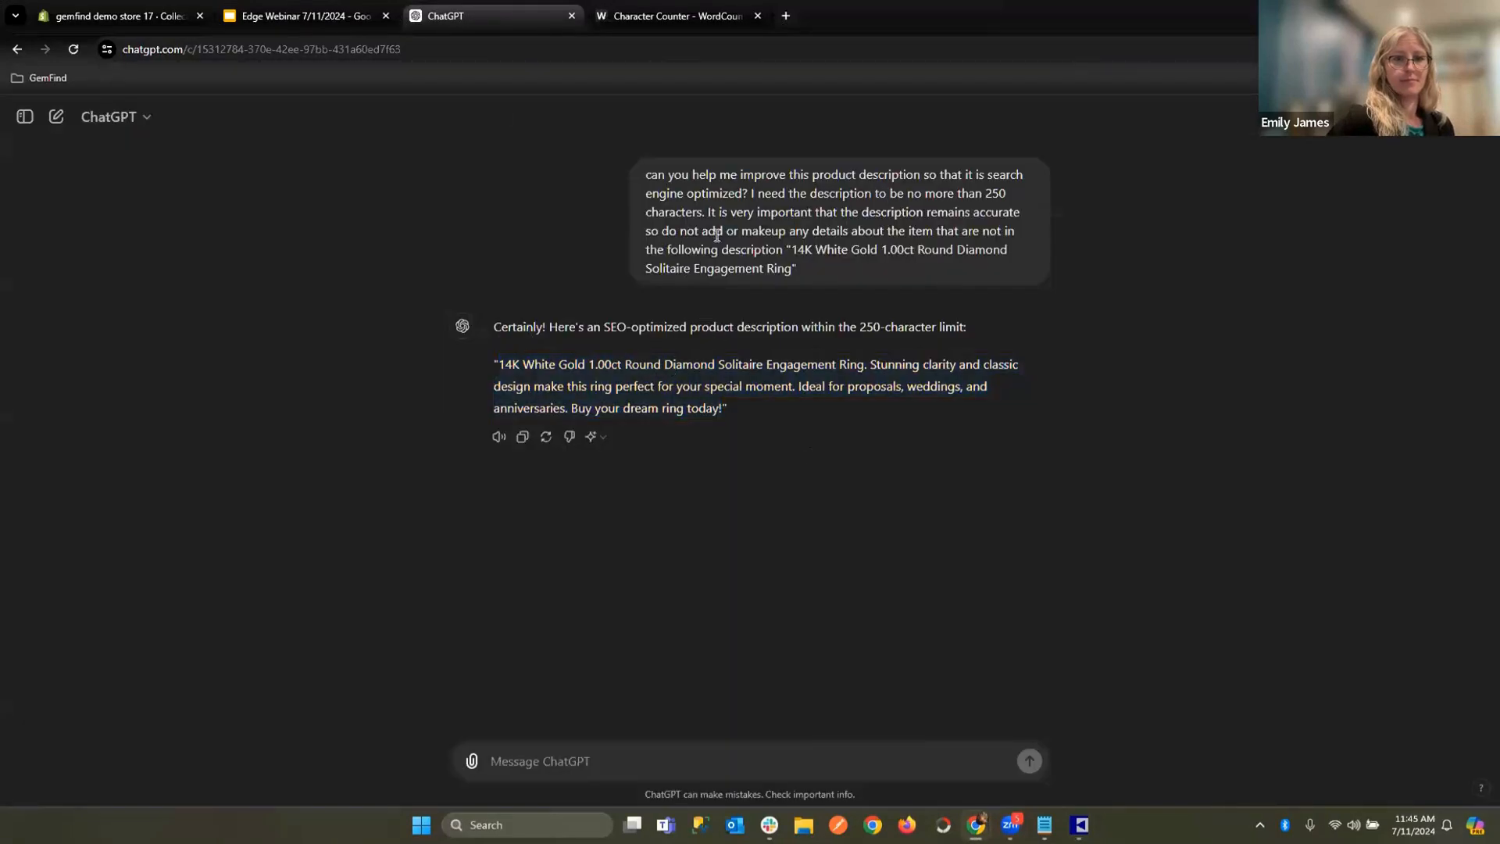
# Reuse the earlier SEO request text up to "following description" as a new message and begin it with "acting as a GIA Jeweler".
pyautogui.moveTo(646, 174); pyautogui.dragTo(780, 250)
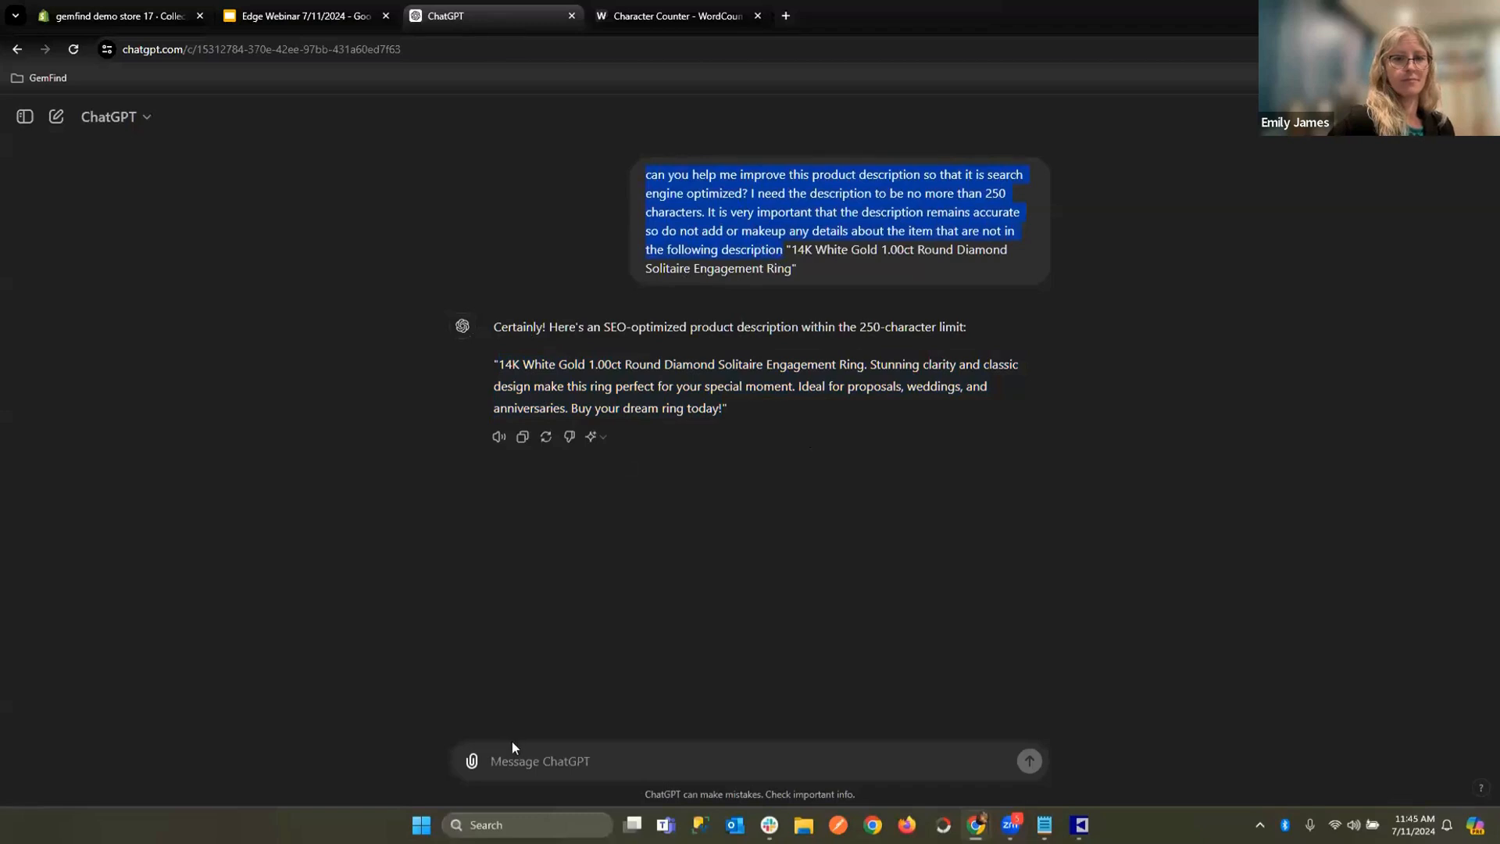
pyautogui.hotkey('ctrl', 'v')
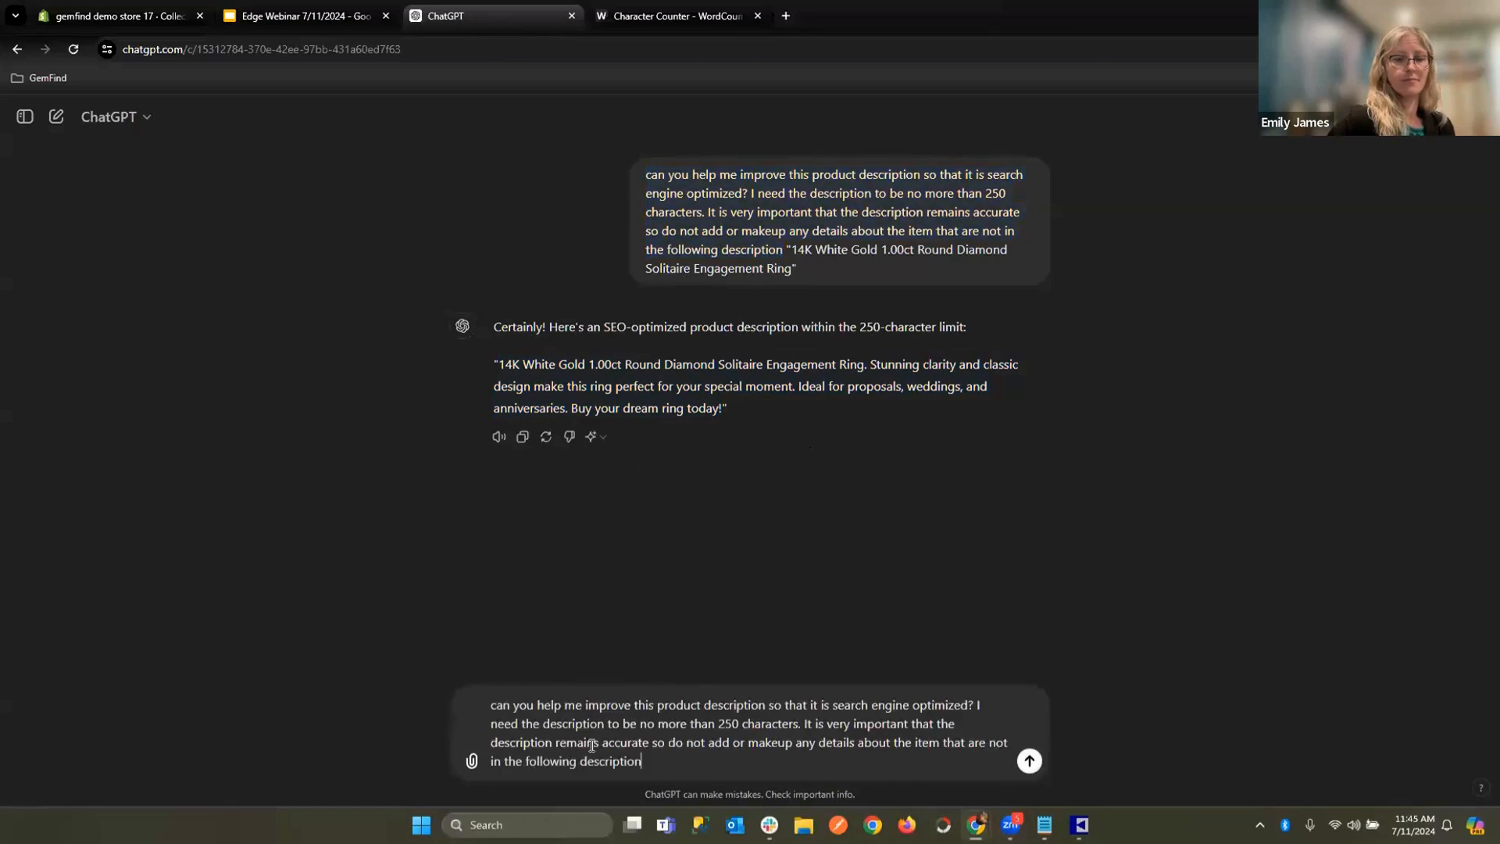
pyautogui.click(493, 704)
pyautogui.write('ac')
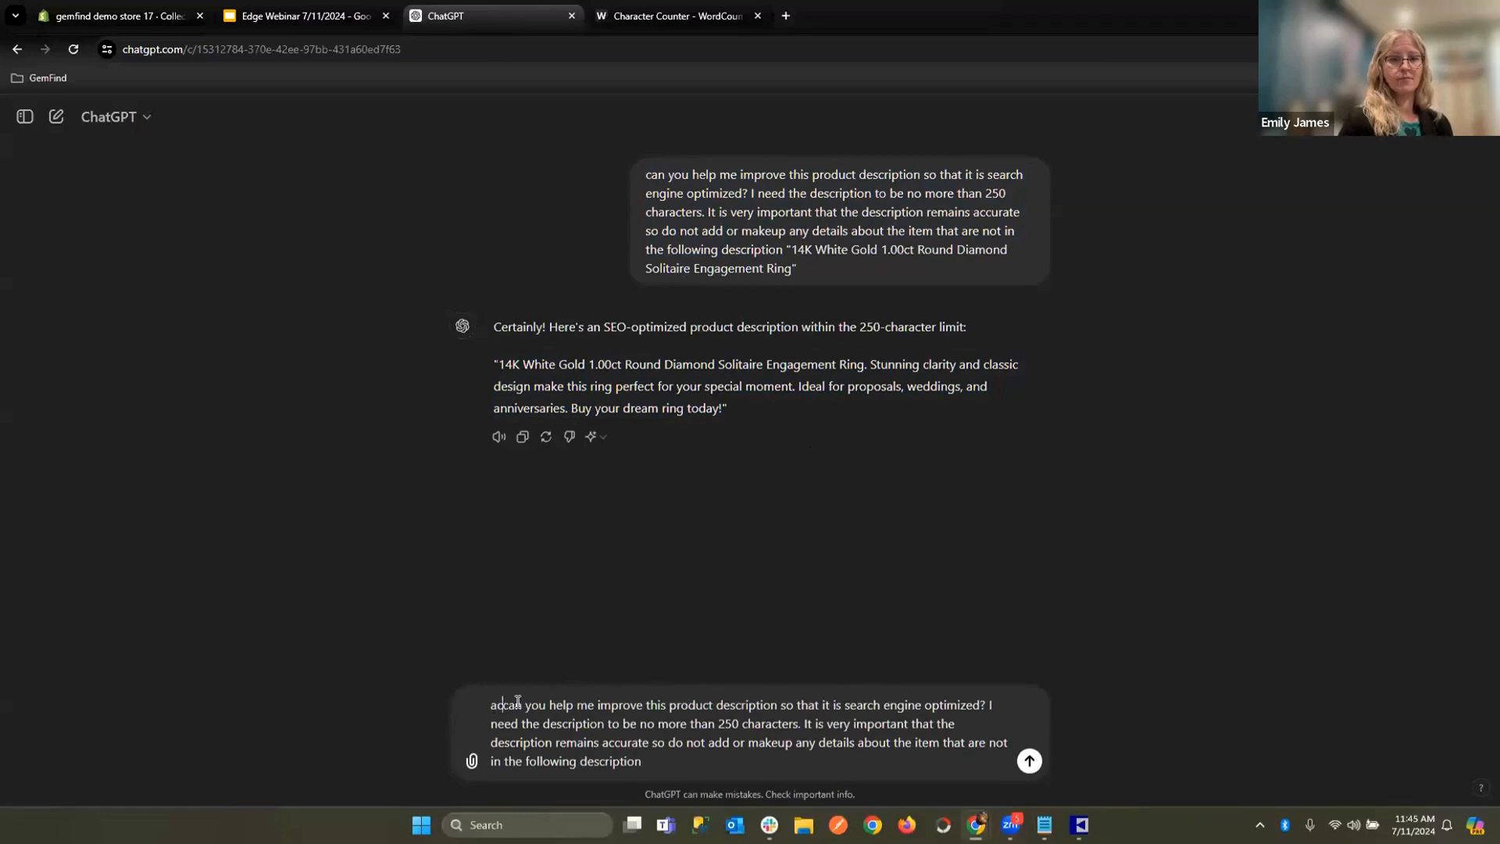
pyautogui.write('ting as a G')
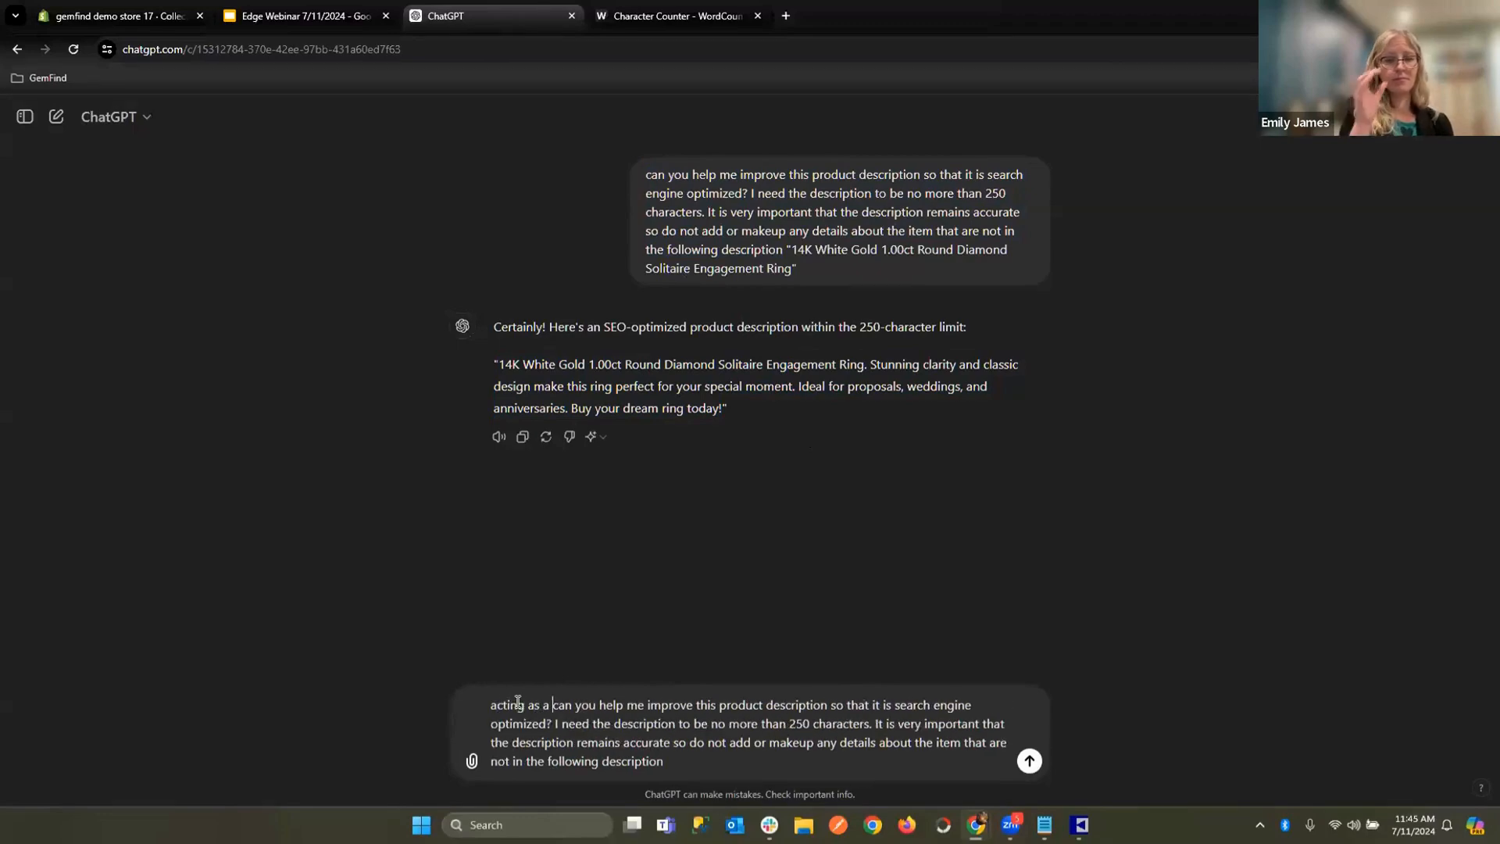
pyautogui.write('IA Jewee')
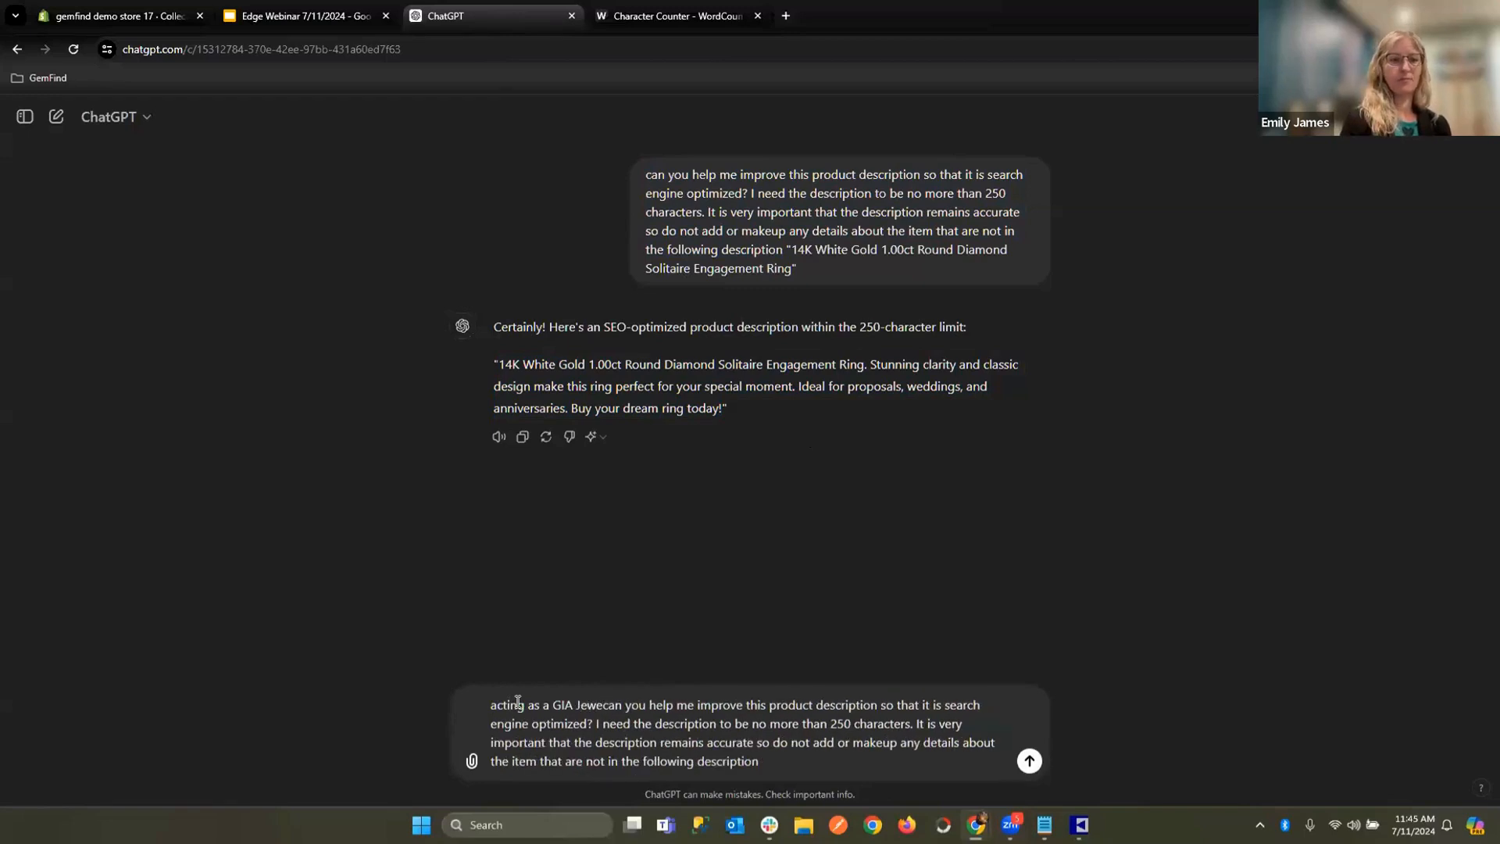
pyautogui.press('BackSpace')
pyautogui.write('ler')
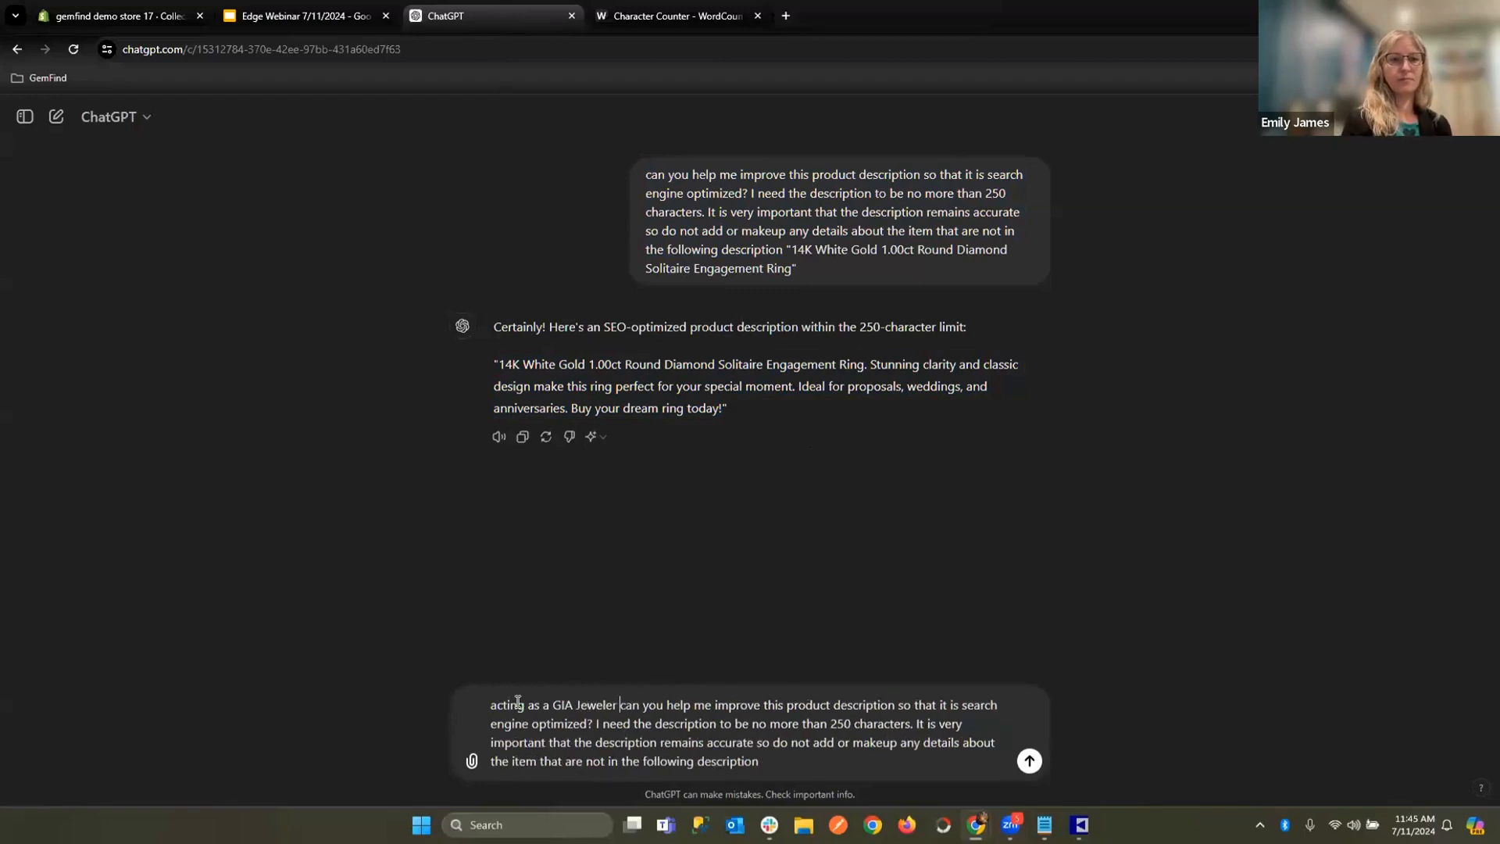
# Append the copied title "14K White Gold 1.36ct Diamond Modern Engagment Ring" in quotation marks to the prompt and send it.
pyautogui.click(771, 753)
pyautogui.press('super+v')
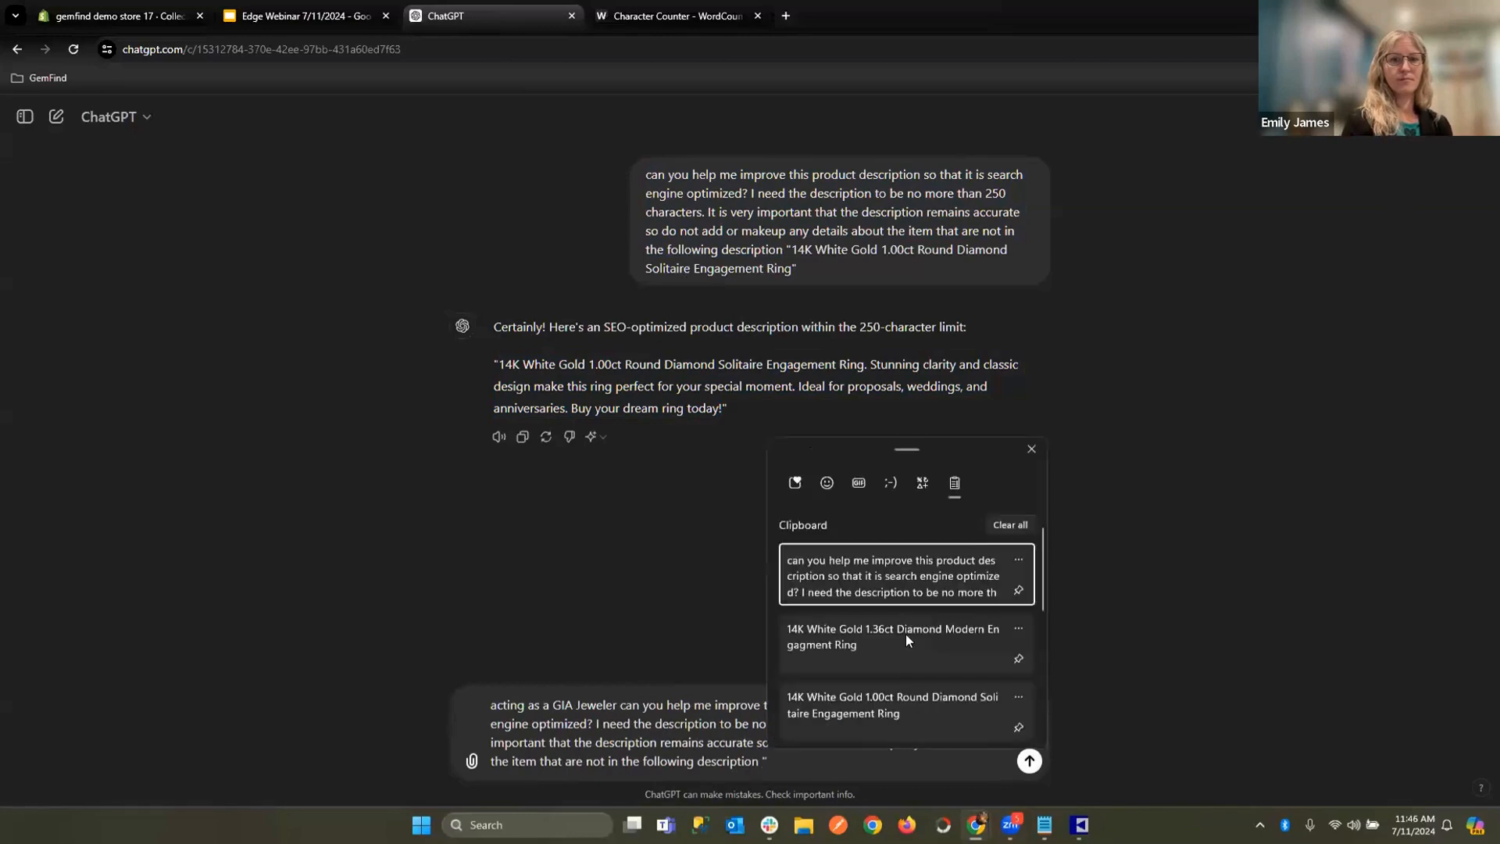
pyautogui.click(843, 644)
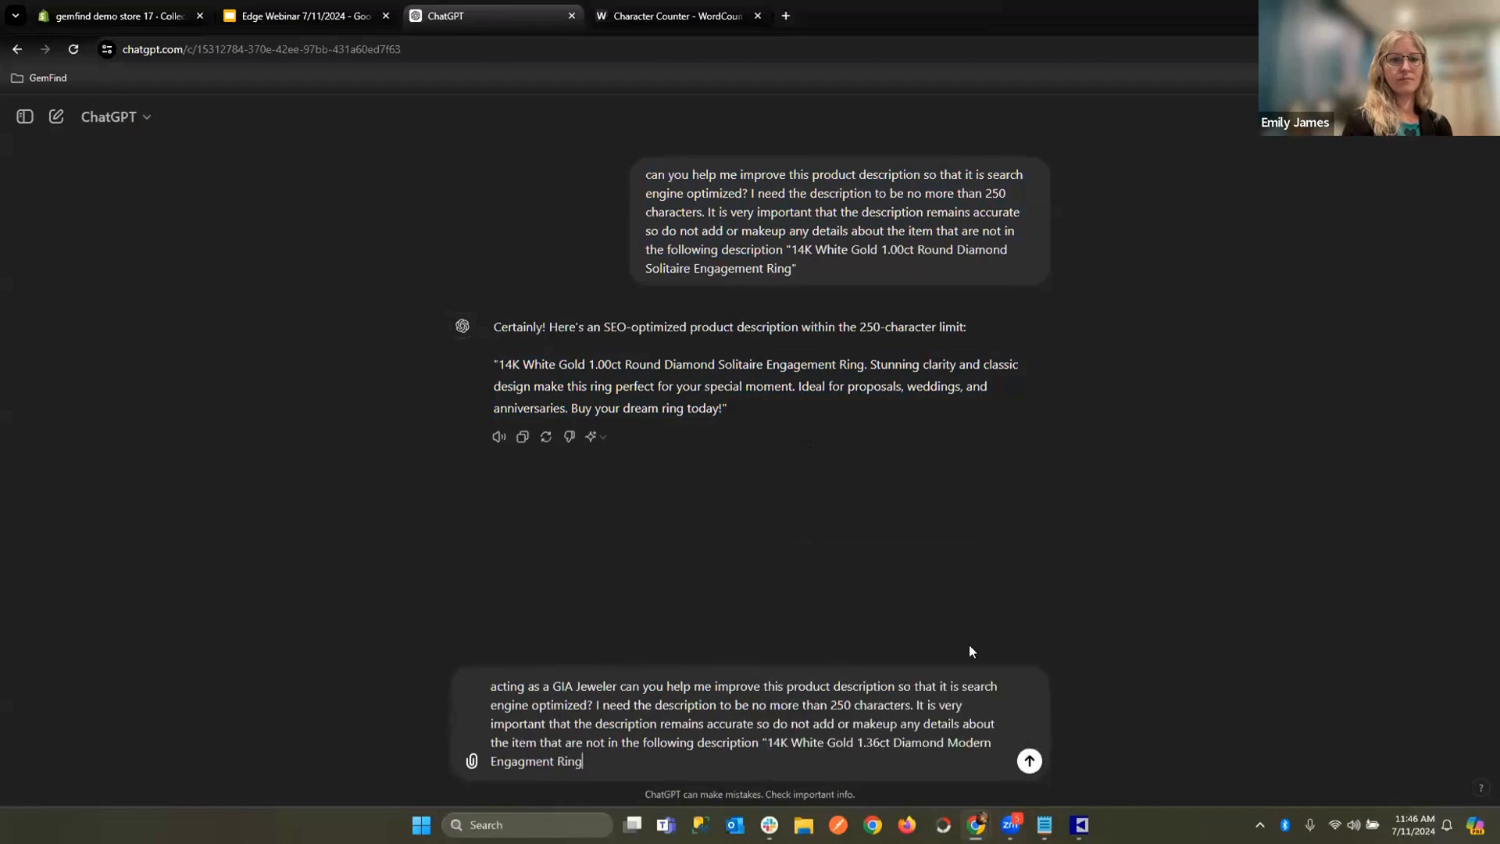
pyautogui.press('Return')
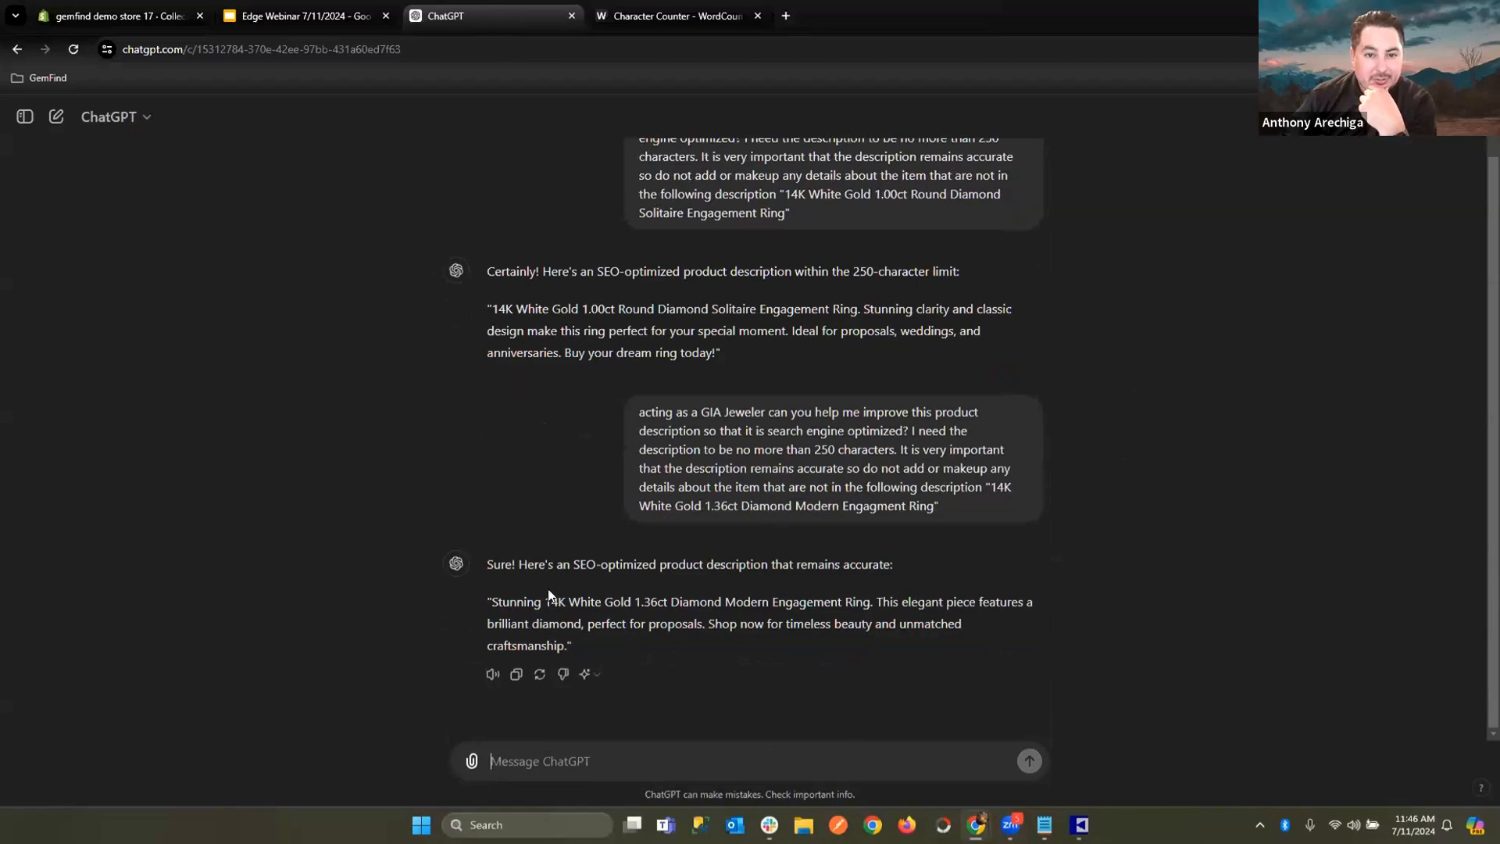
# Copy the text of the new product description from ChatGPT's reply without its quotation marks.
pyautogui.moveTo(489, 602); pyautogui.dragTo(564, 643)
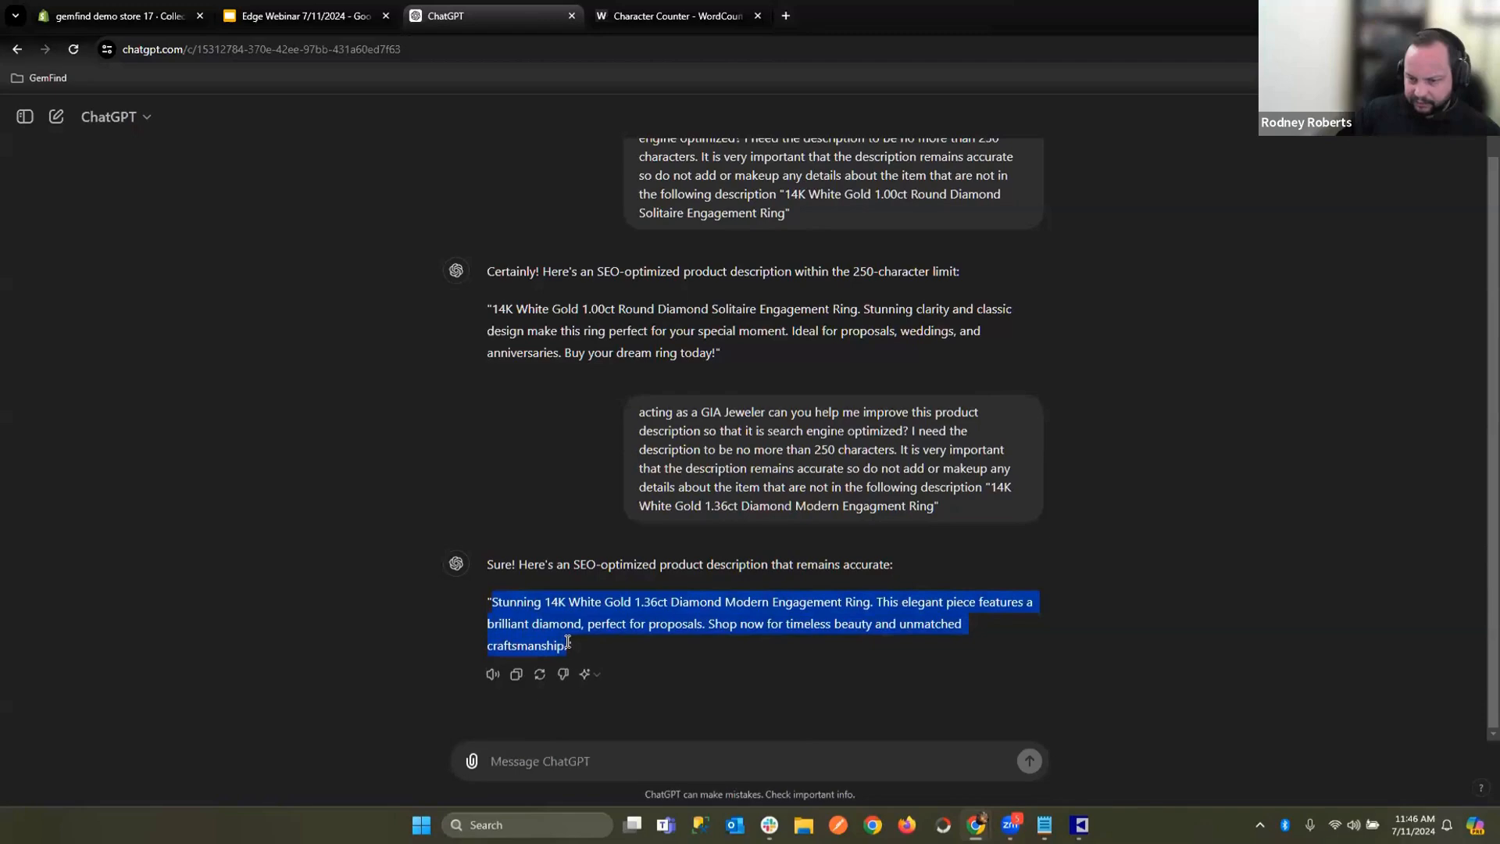
pyautogui.rightClick(555, 606)
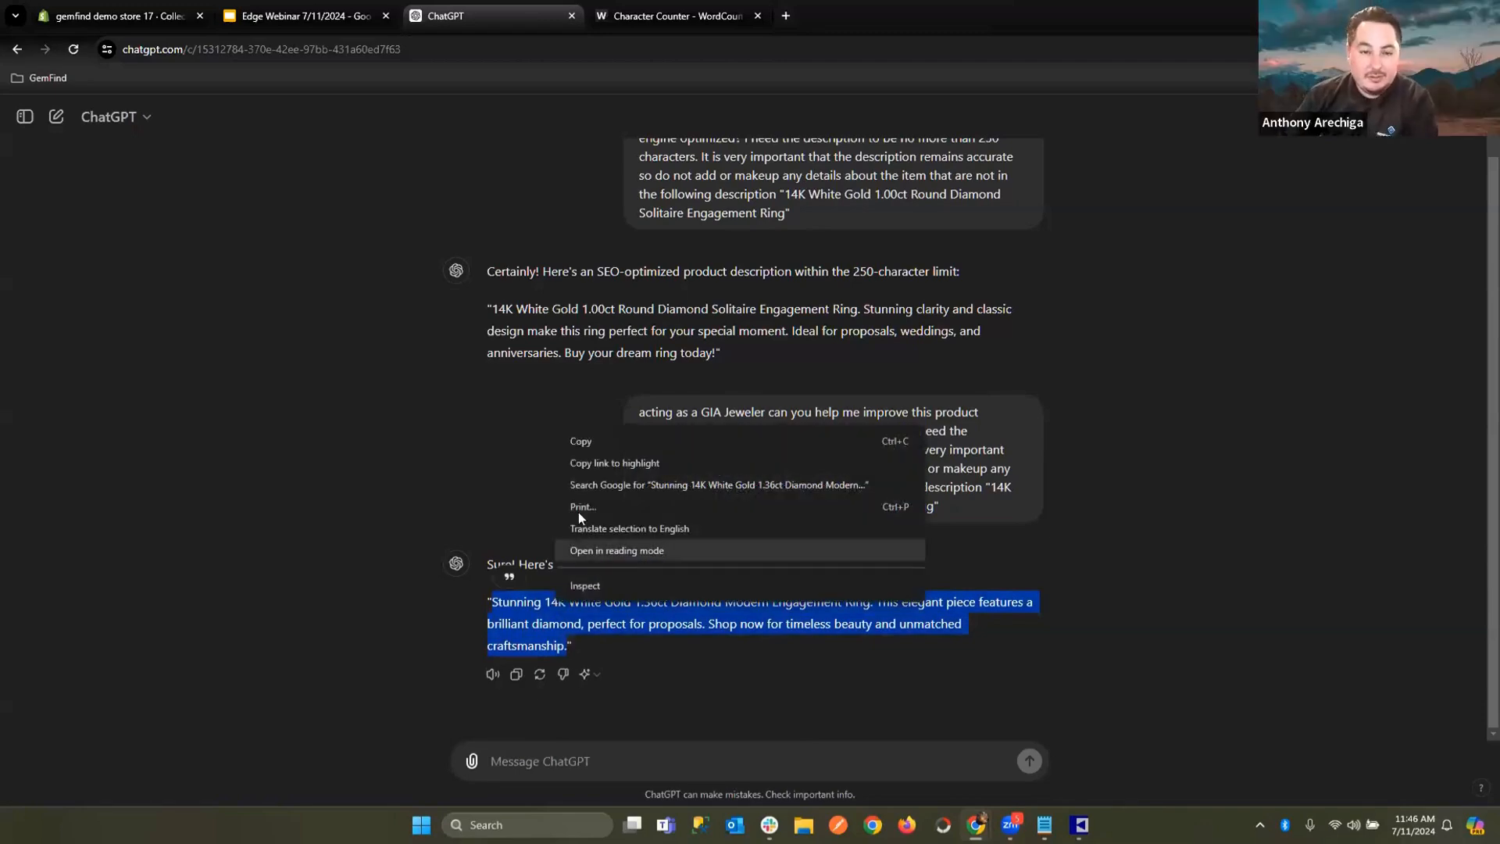
pyautogui.click(589, 439)
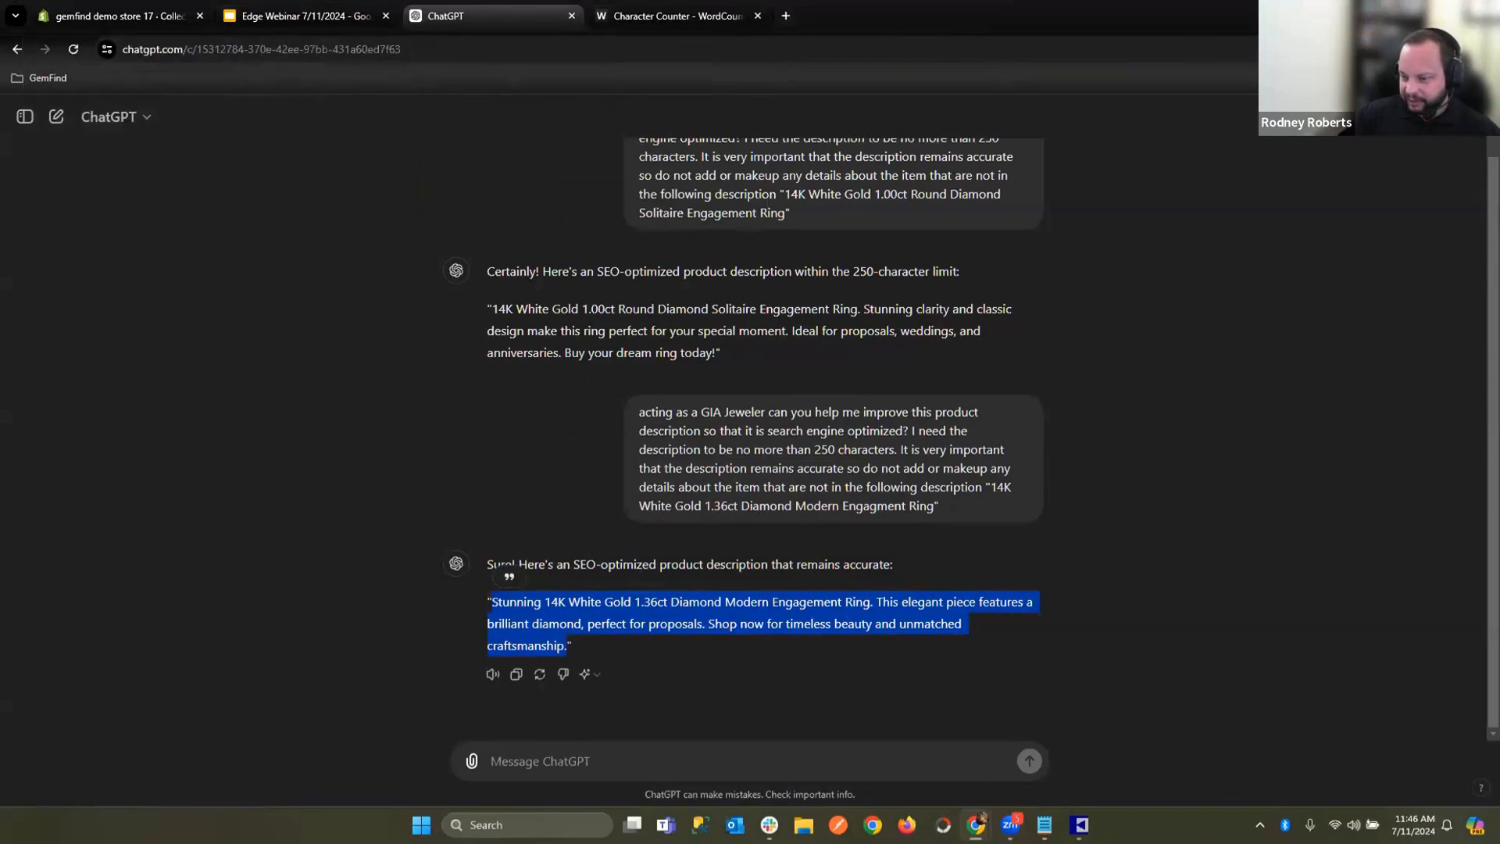
# Switch to The Edge, paste the copied text as the item's Web Description, turn off Never Upload This Item and save.
pyautogui.click(1079, 824)
pyautogui.click(350, 201)
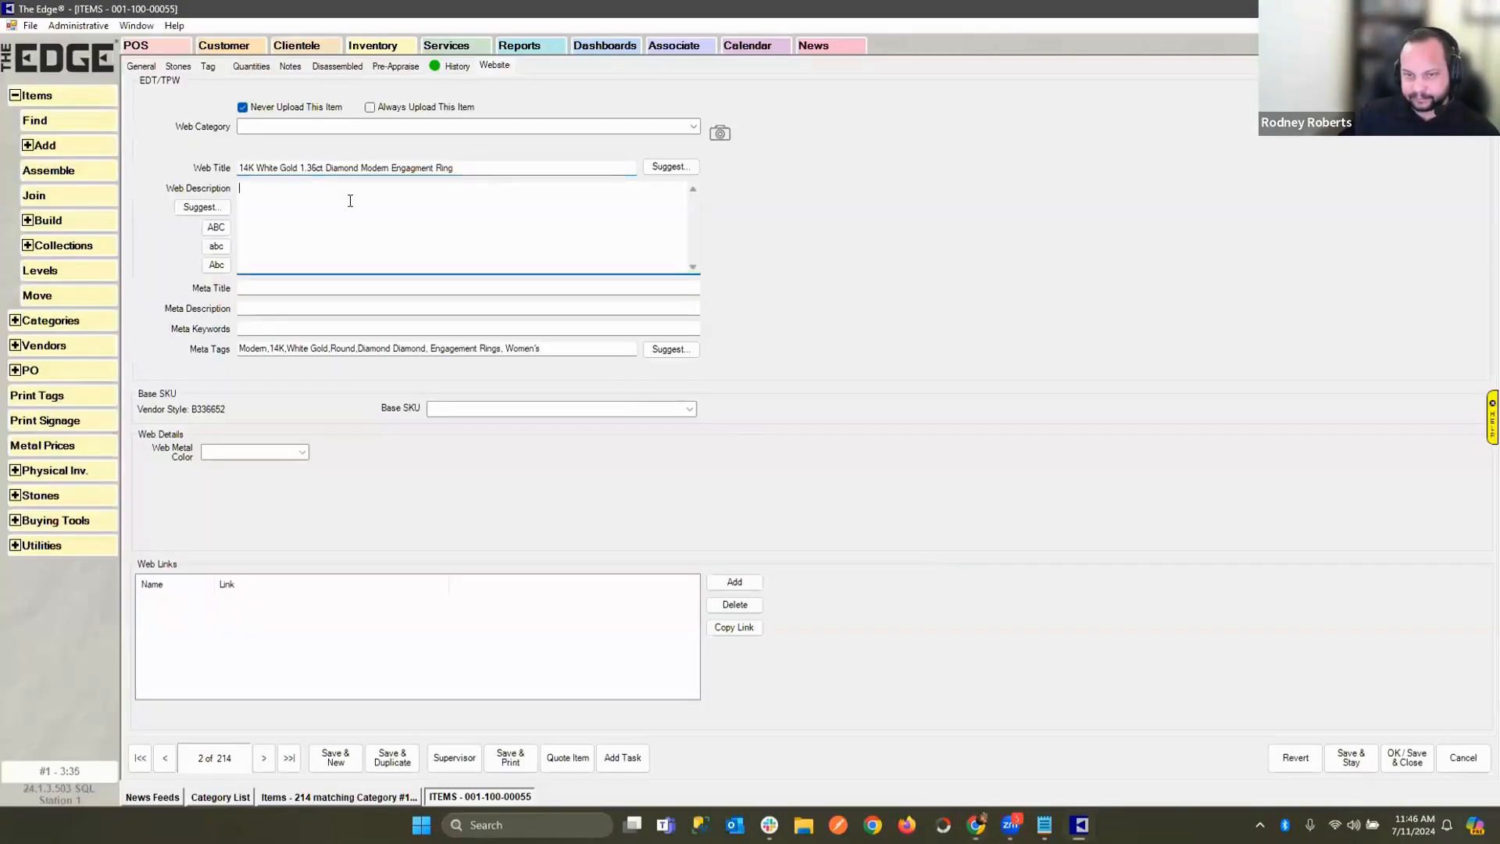
pyautogui.hotkey('ctrl', 'v')
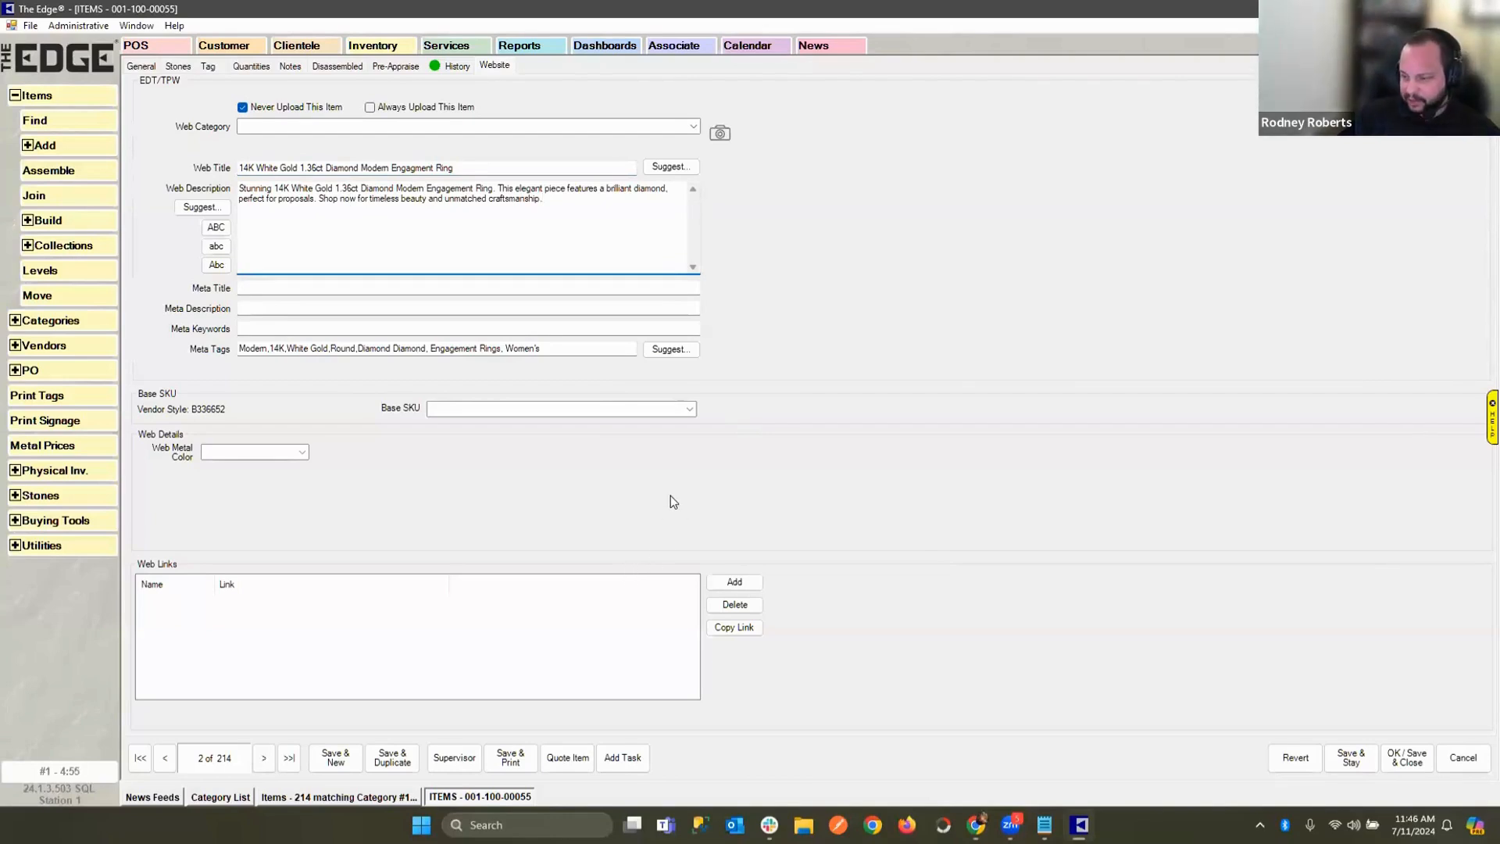
pyautogui.click(270, 108)
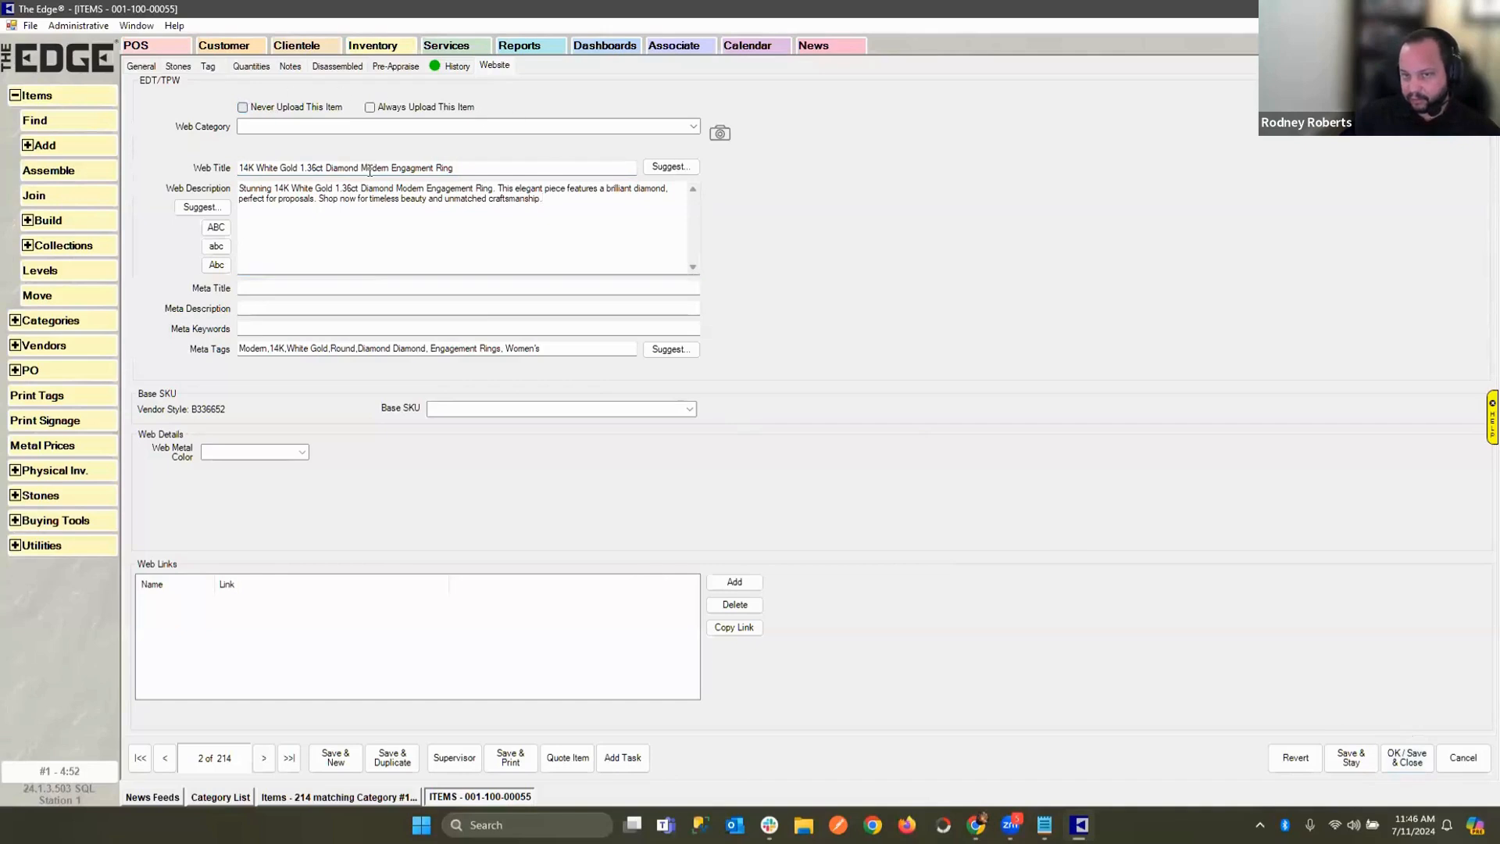
pyautogui.click(1369, 757)
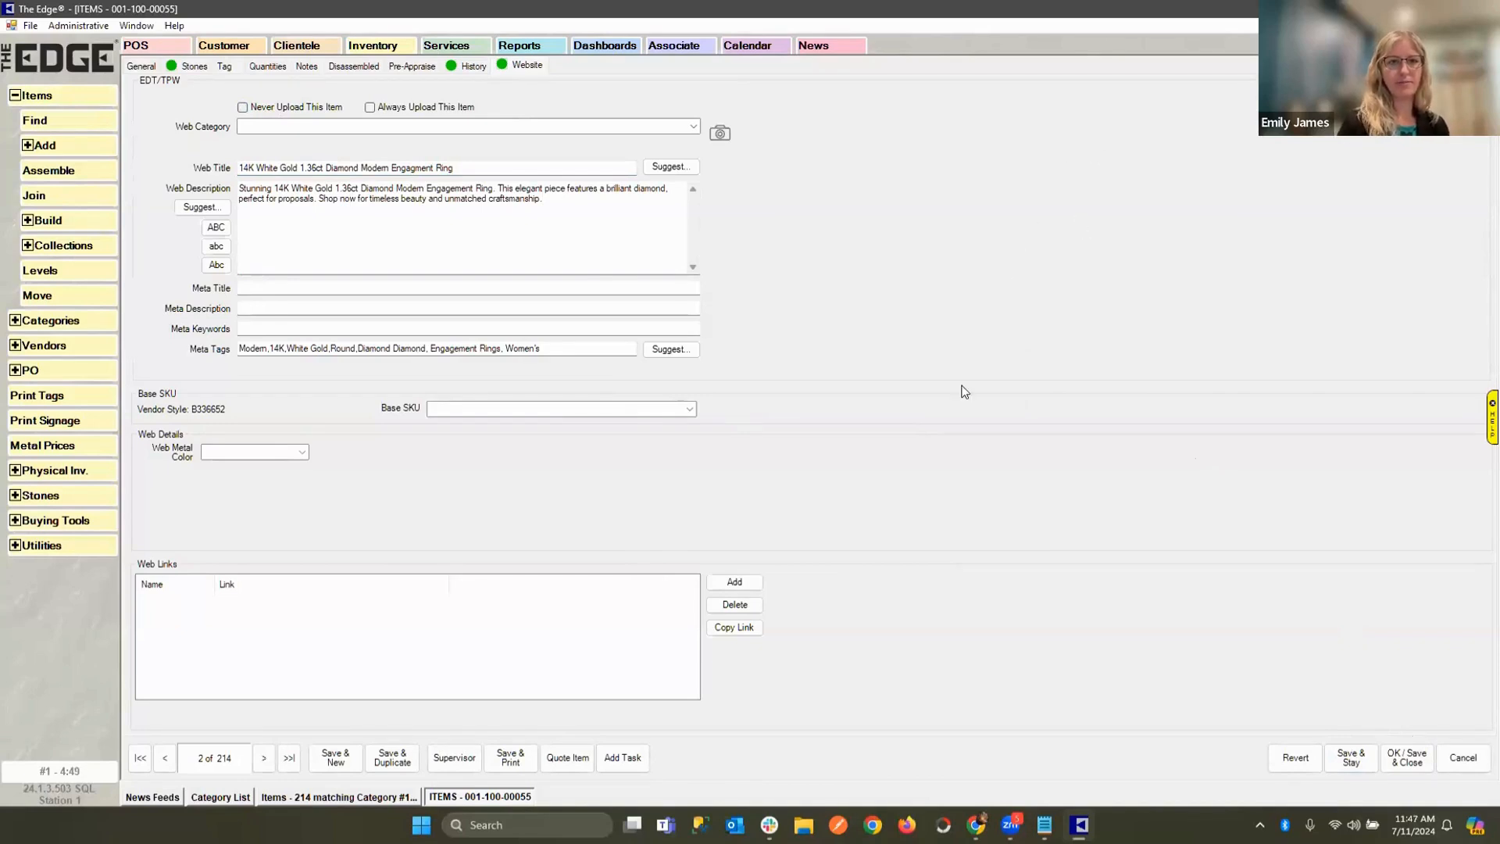
# Switch to Chrome and go from the Shopify demo store's unsaved collection through the home page to its products.
pyautogui.moveTo(976, 824)
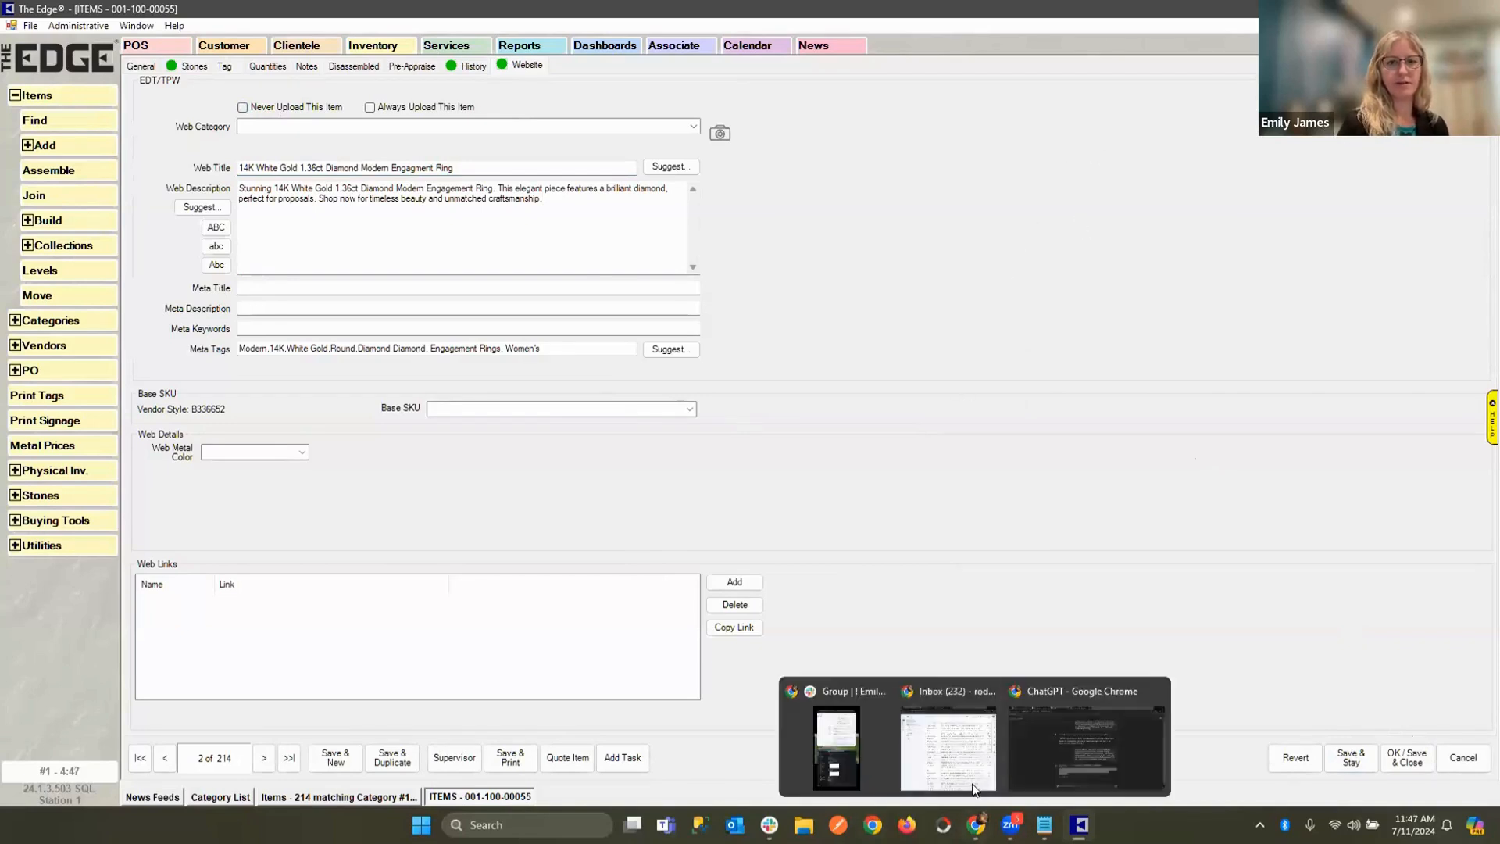
pyautogui.click(1067, 752)
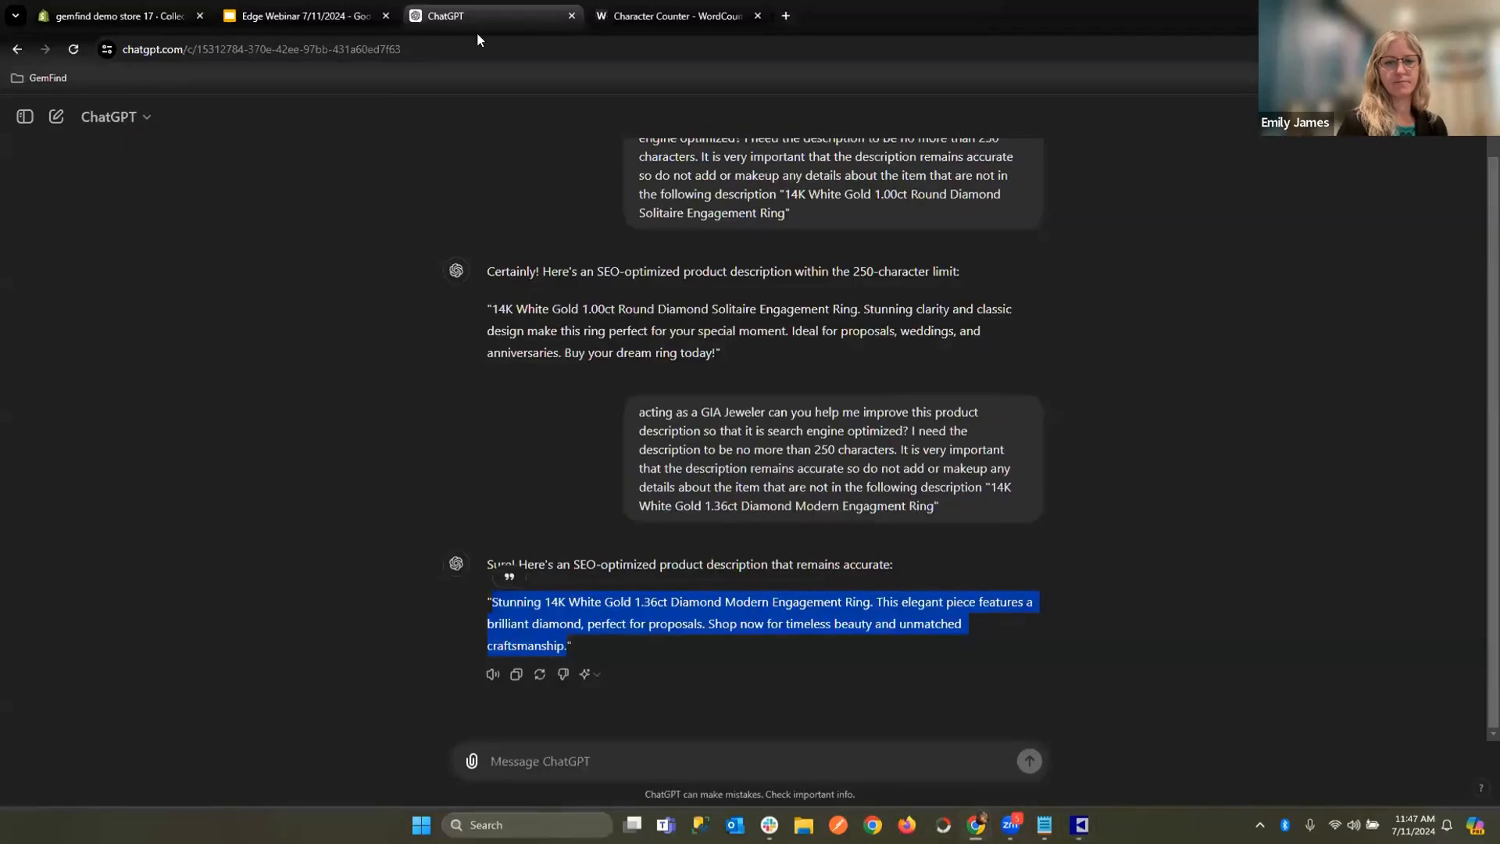
pyautogui.click(127, 20)
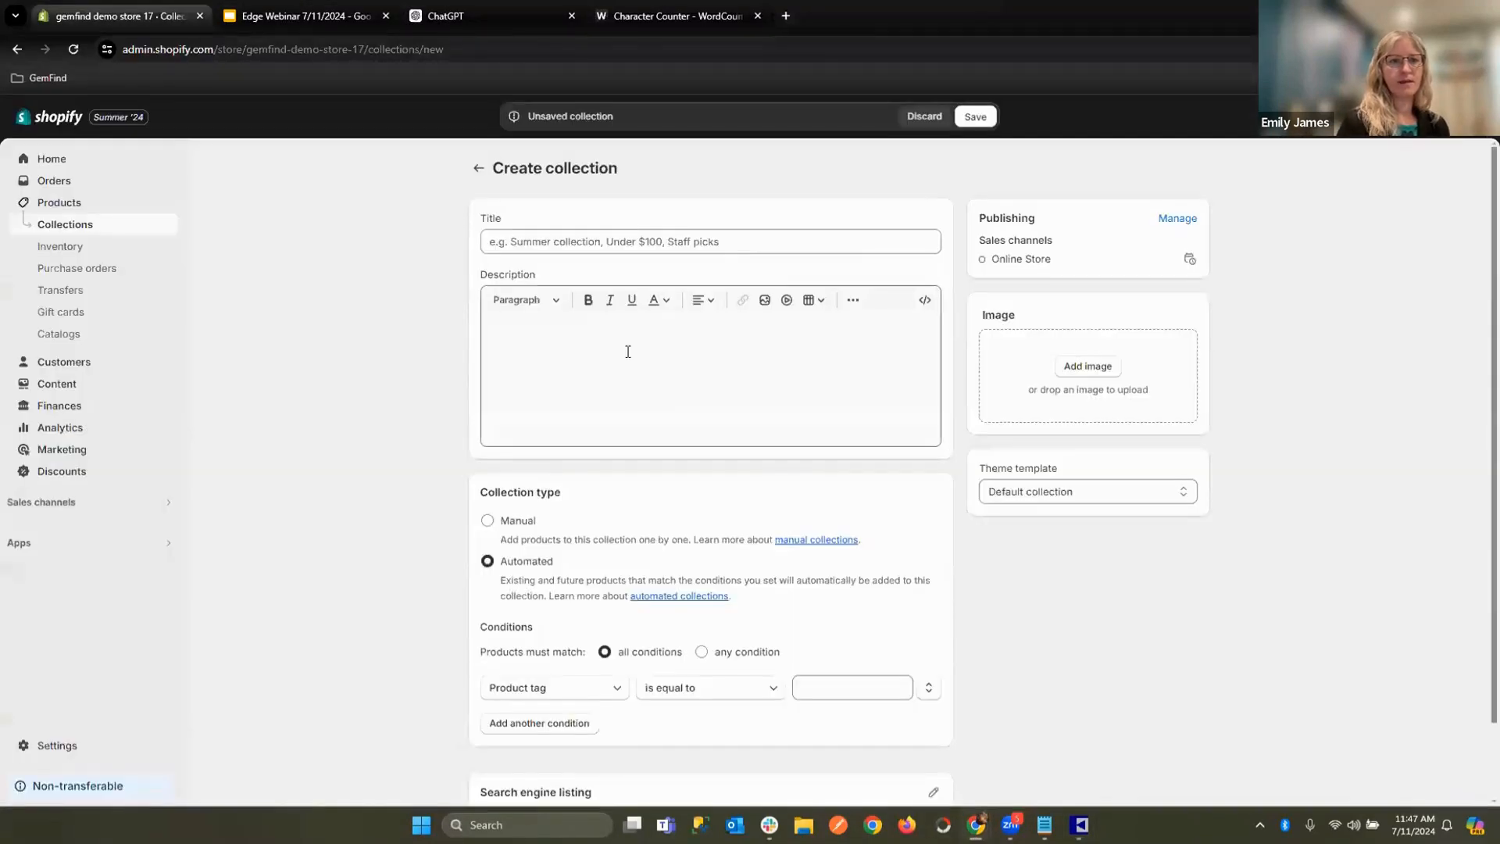
pyautogui.click(63, 160)
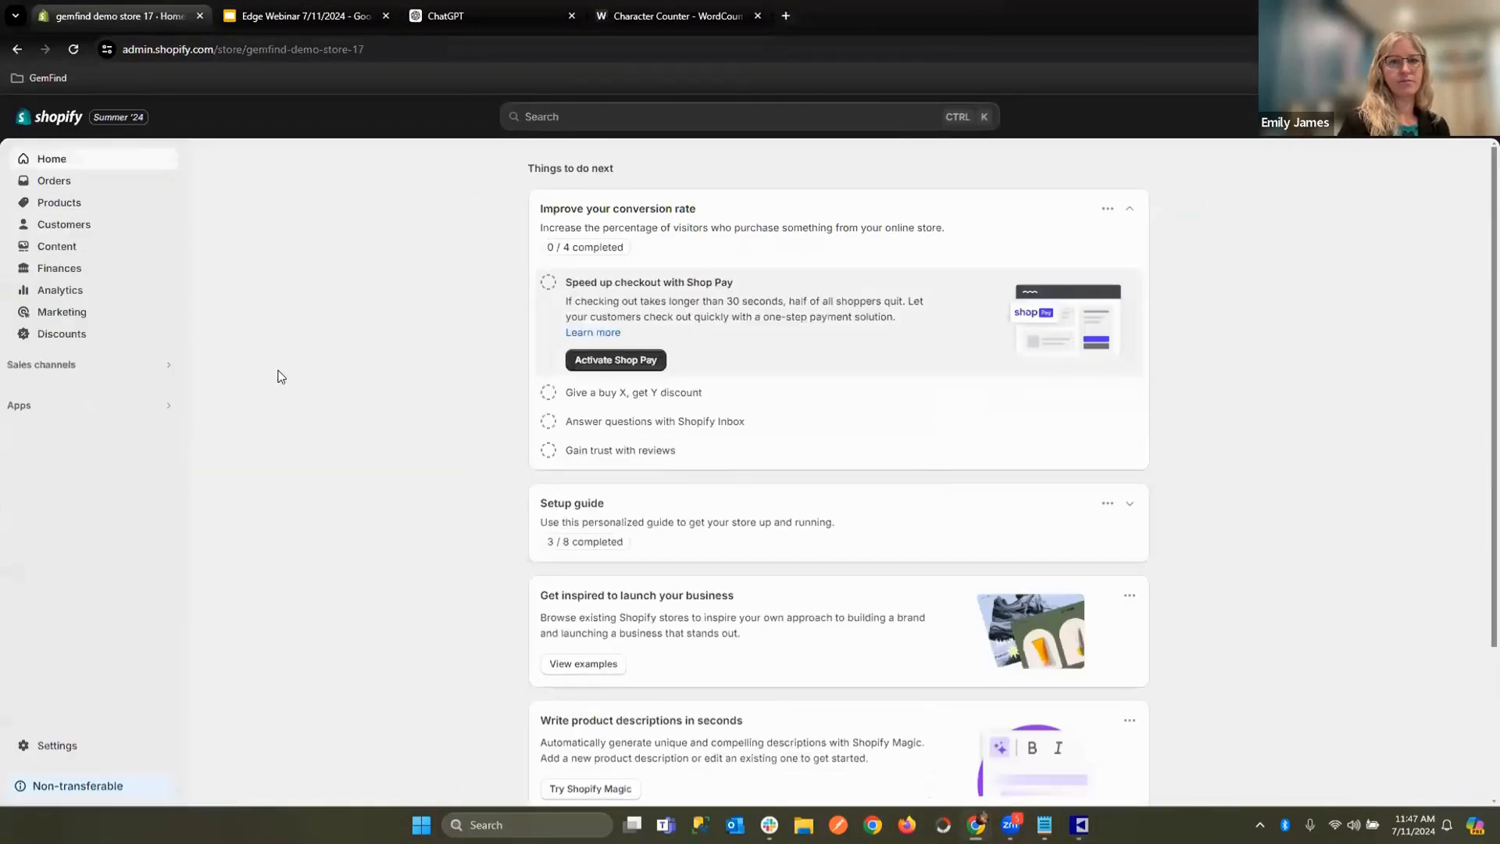
pyautogui.click(77, 208)
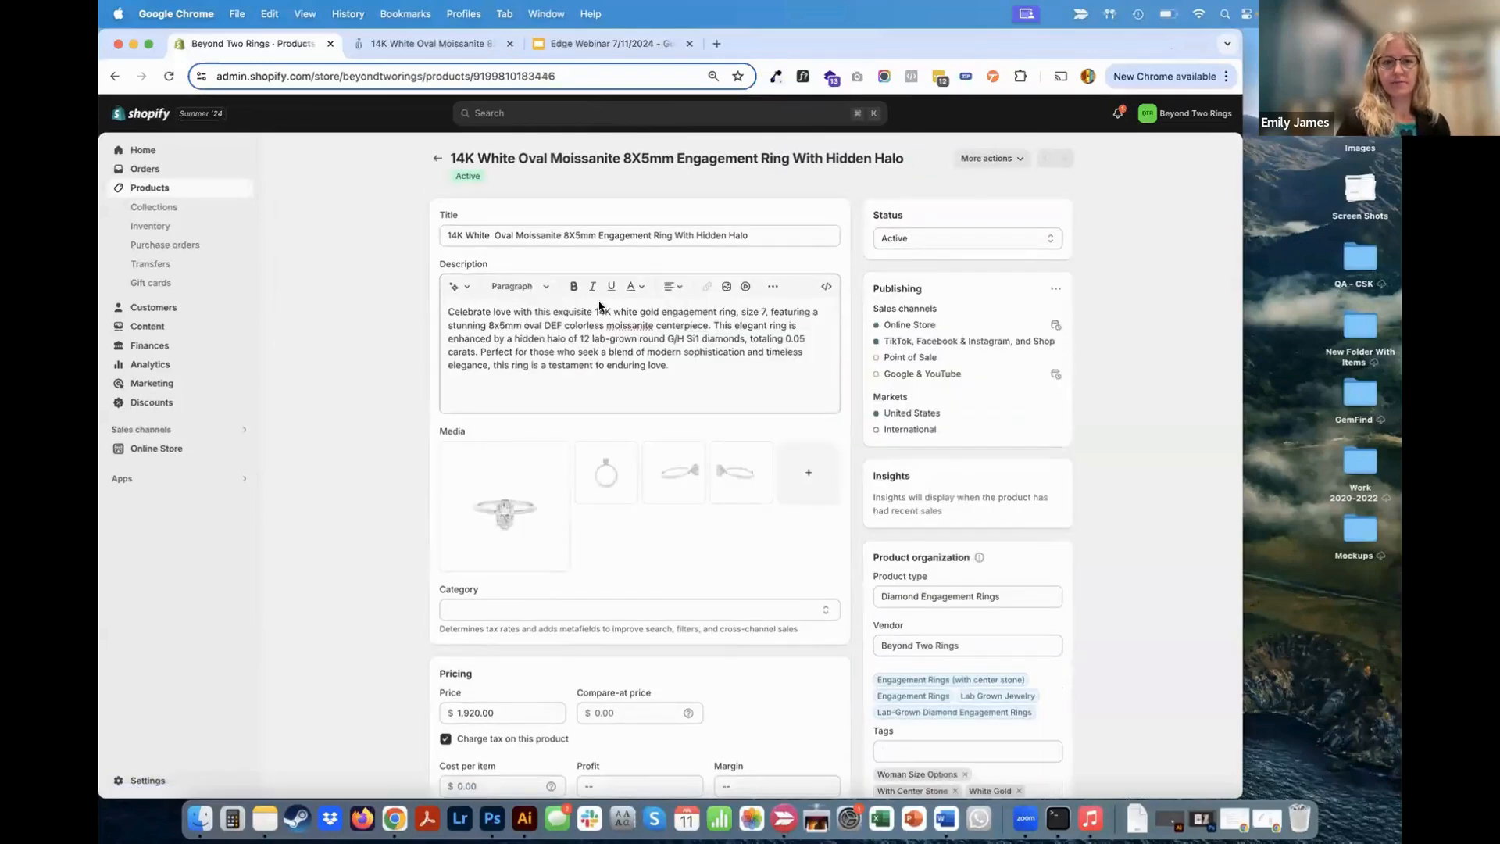
# Examine the oval moissanite engagement ring's title, description, product type and tags on its Shopify product page.
pyautogui.moveTo(545, 235); pyautogui.dragTo(655, 238)
pyautogui.moveTo(464, 325); pyautogui.dragTo(544, 377)
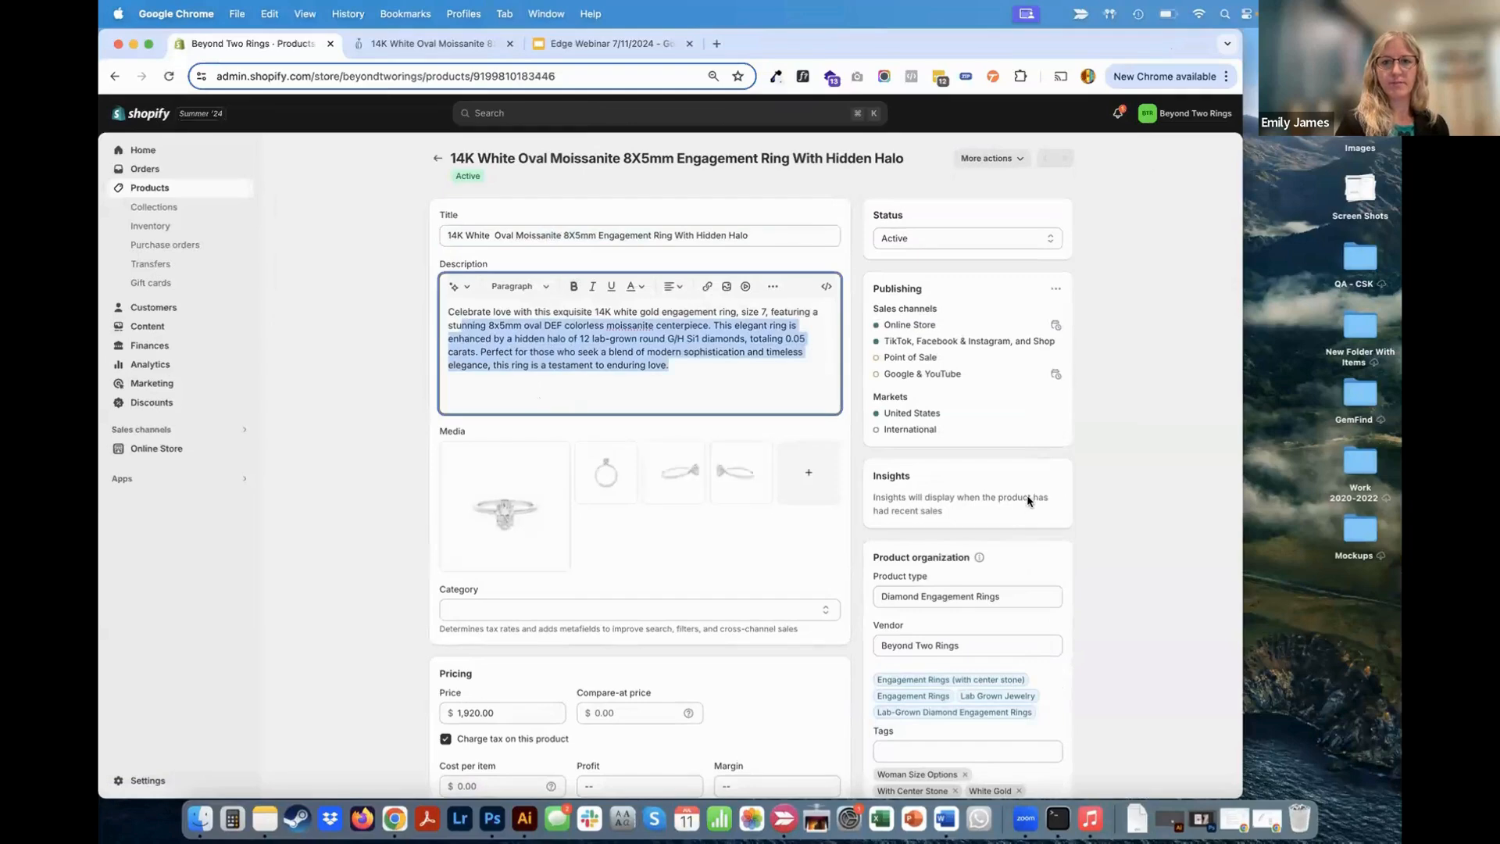
pyautogui.scroll(-5, 1028, 499)
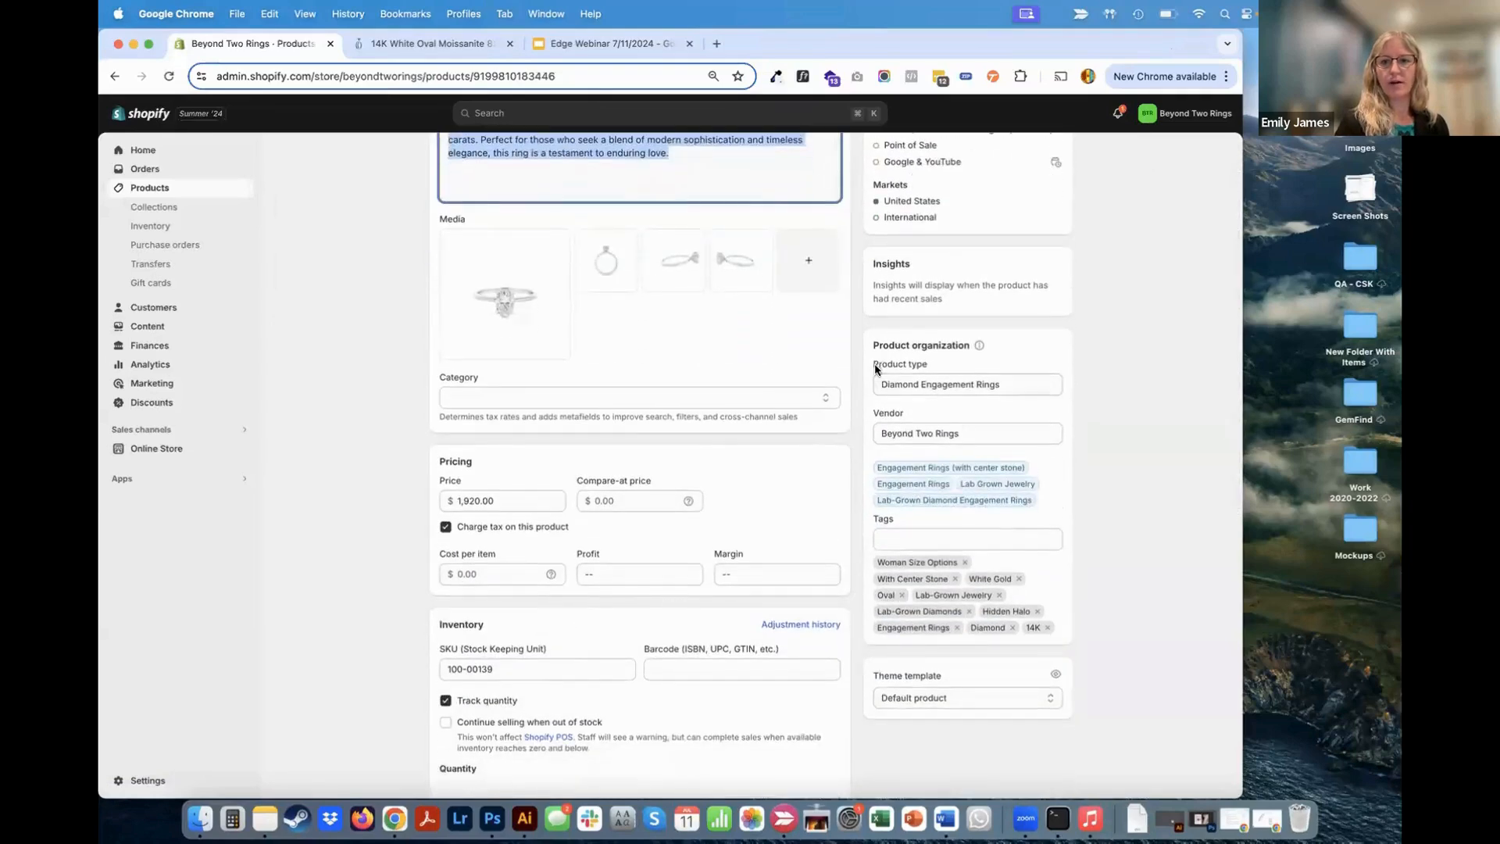
pyautogui.moveTo(876, 369); pyautogui.dragTo(931, 369)
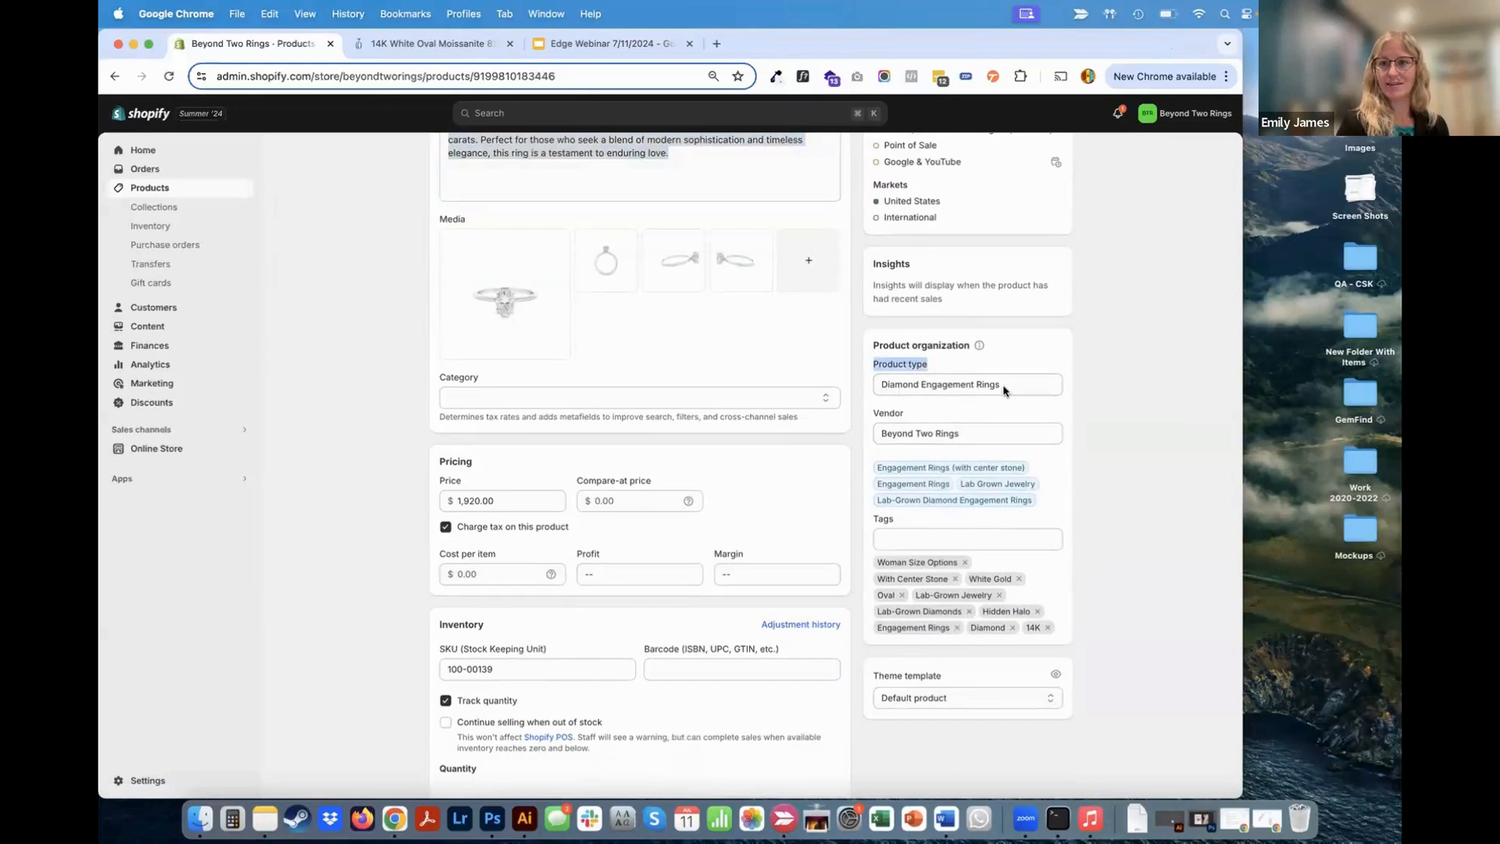
pyautogui.click(911, 366)
pyautogui.click(1131, 375)
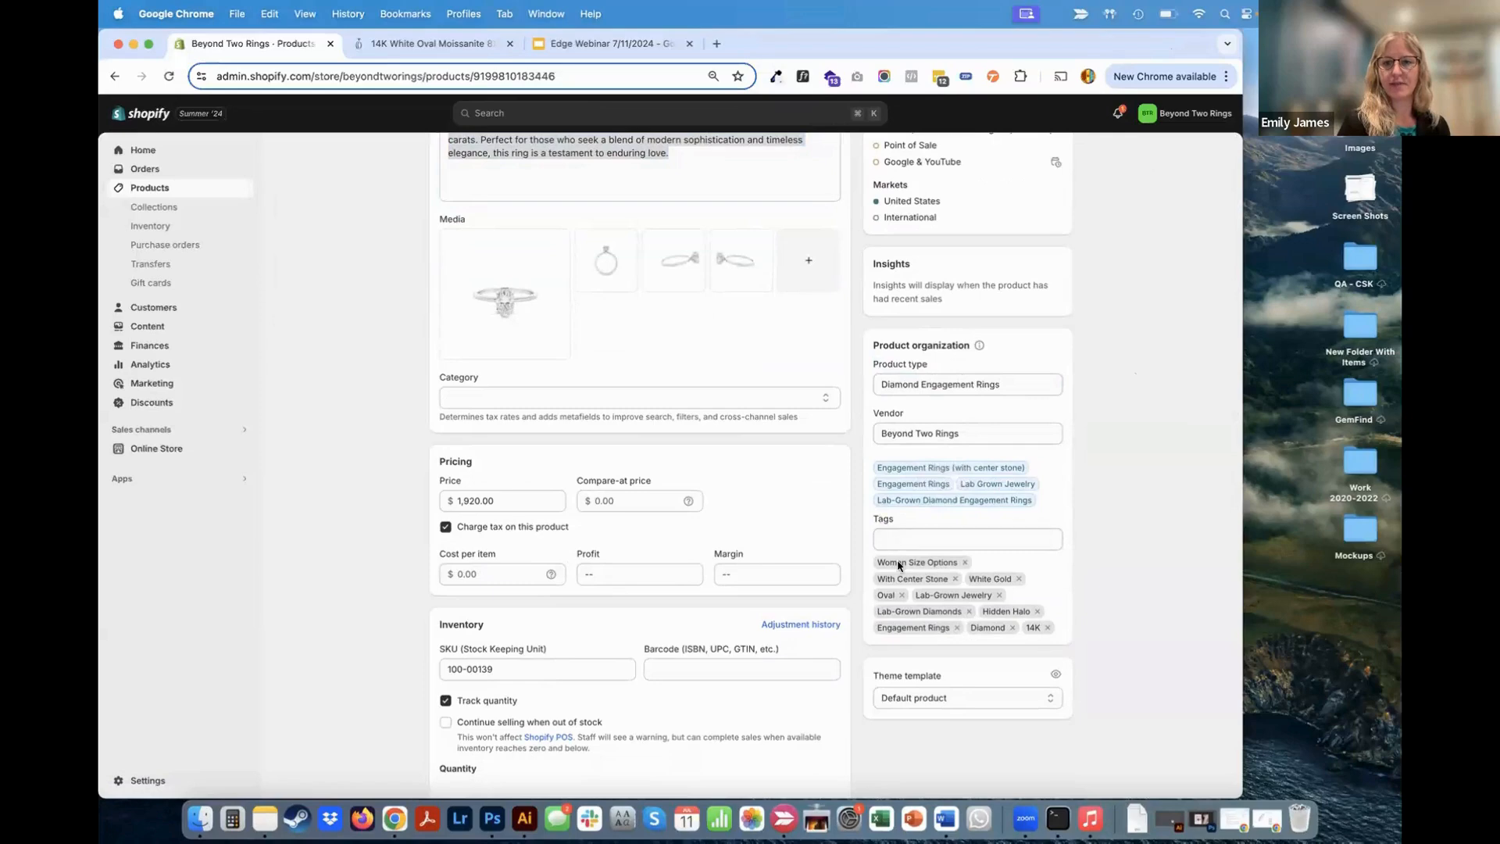
pyautogui.scroll(5, 901, 627)
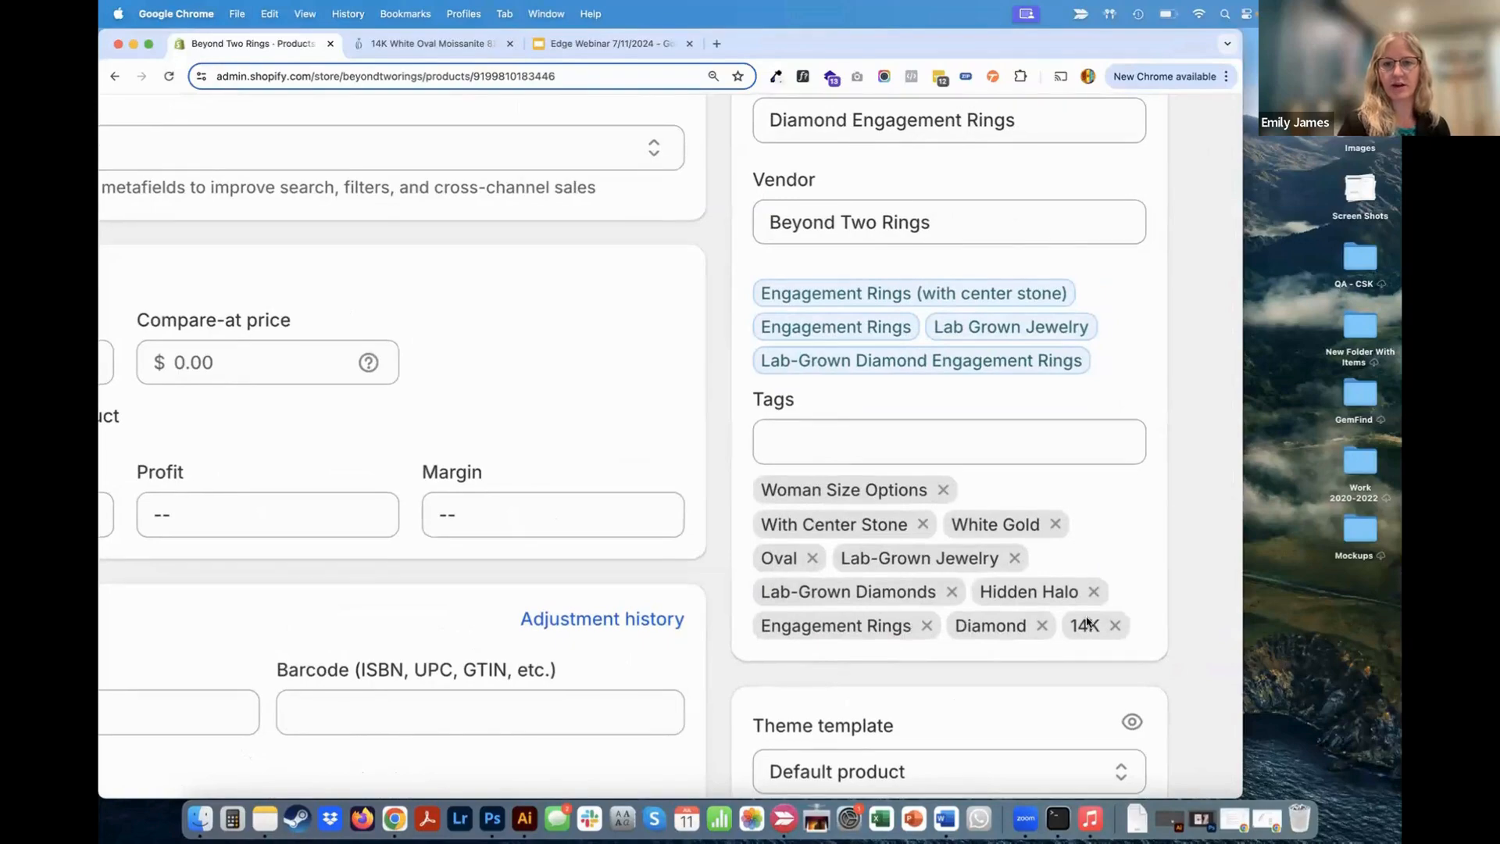
pyautogui.scroll(-5, 1048, 662)
pyautogui.scroll(5, 988, 500)
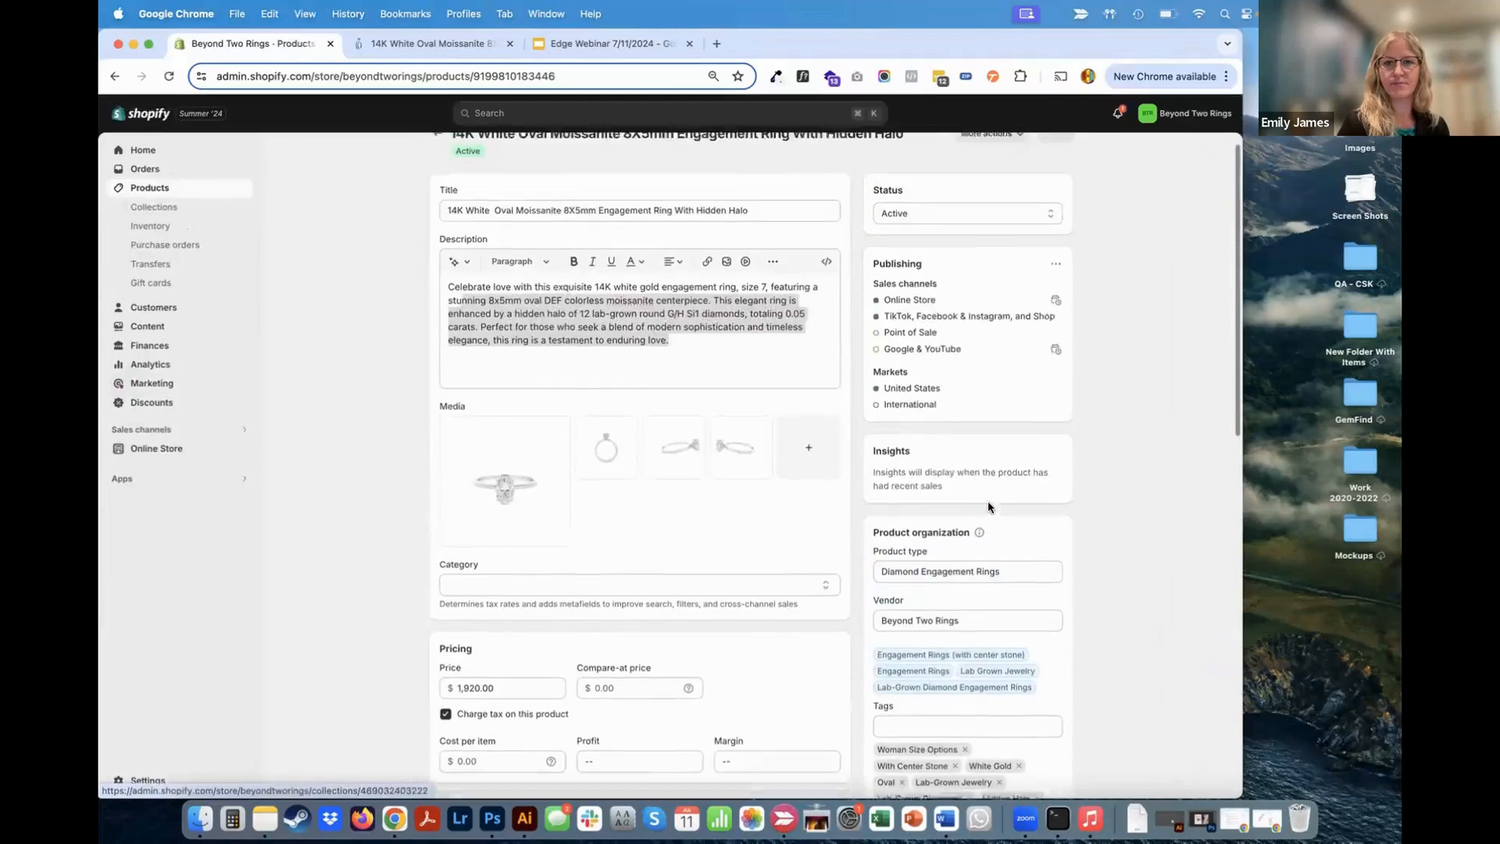
# Review the ring's pricing, SKU, inventory quantity and search engine listing on the same product page.
pyautogui.scroll(-4, 769, 217)
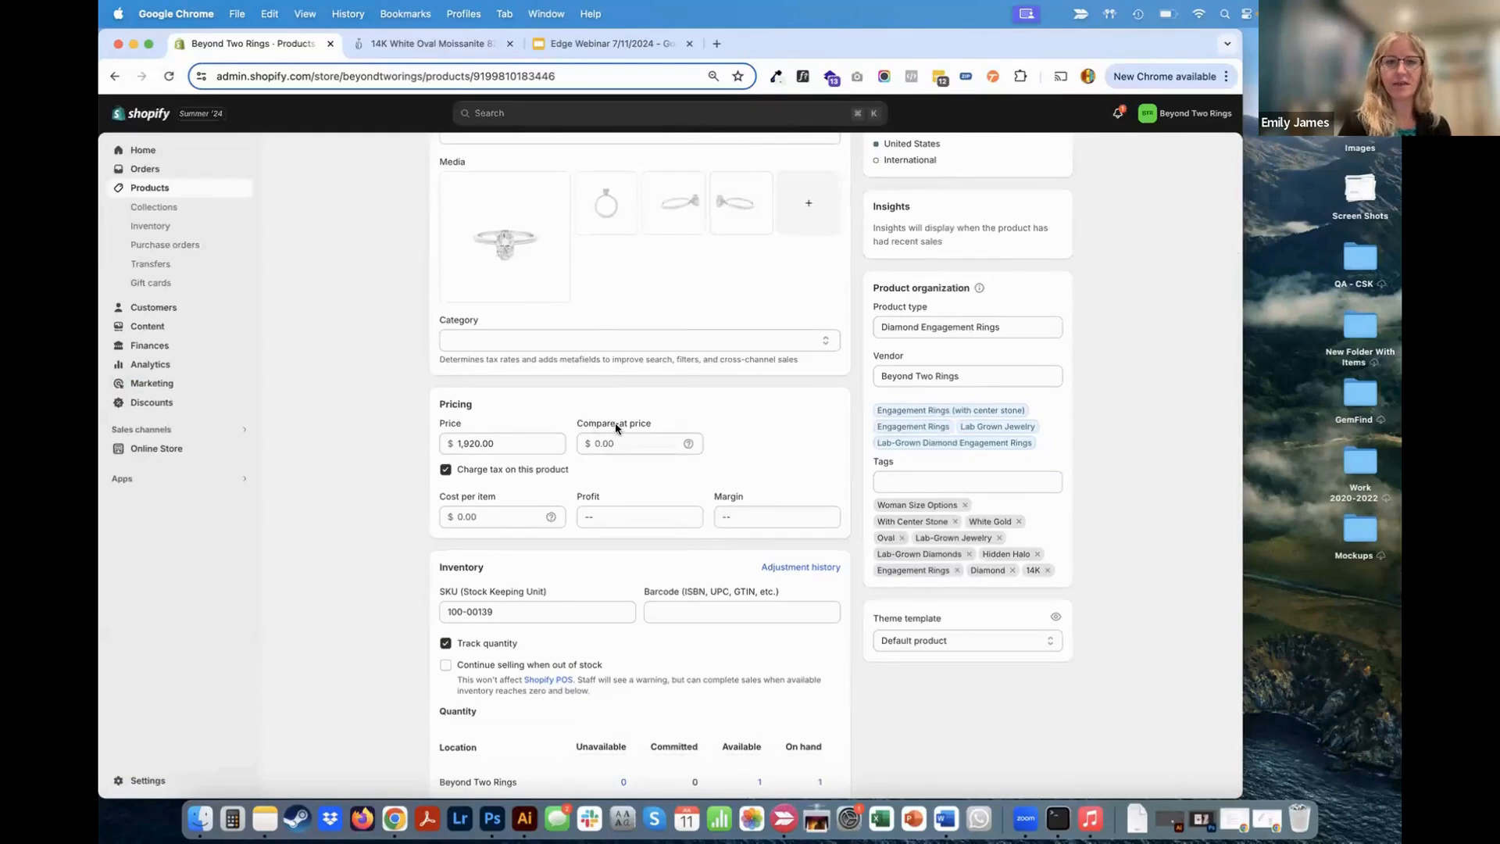
pyautogui.scroll(-3, 491, 439)
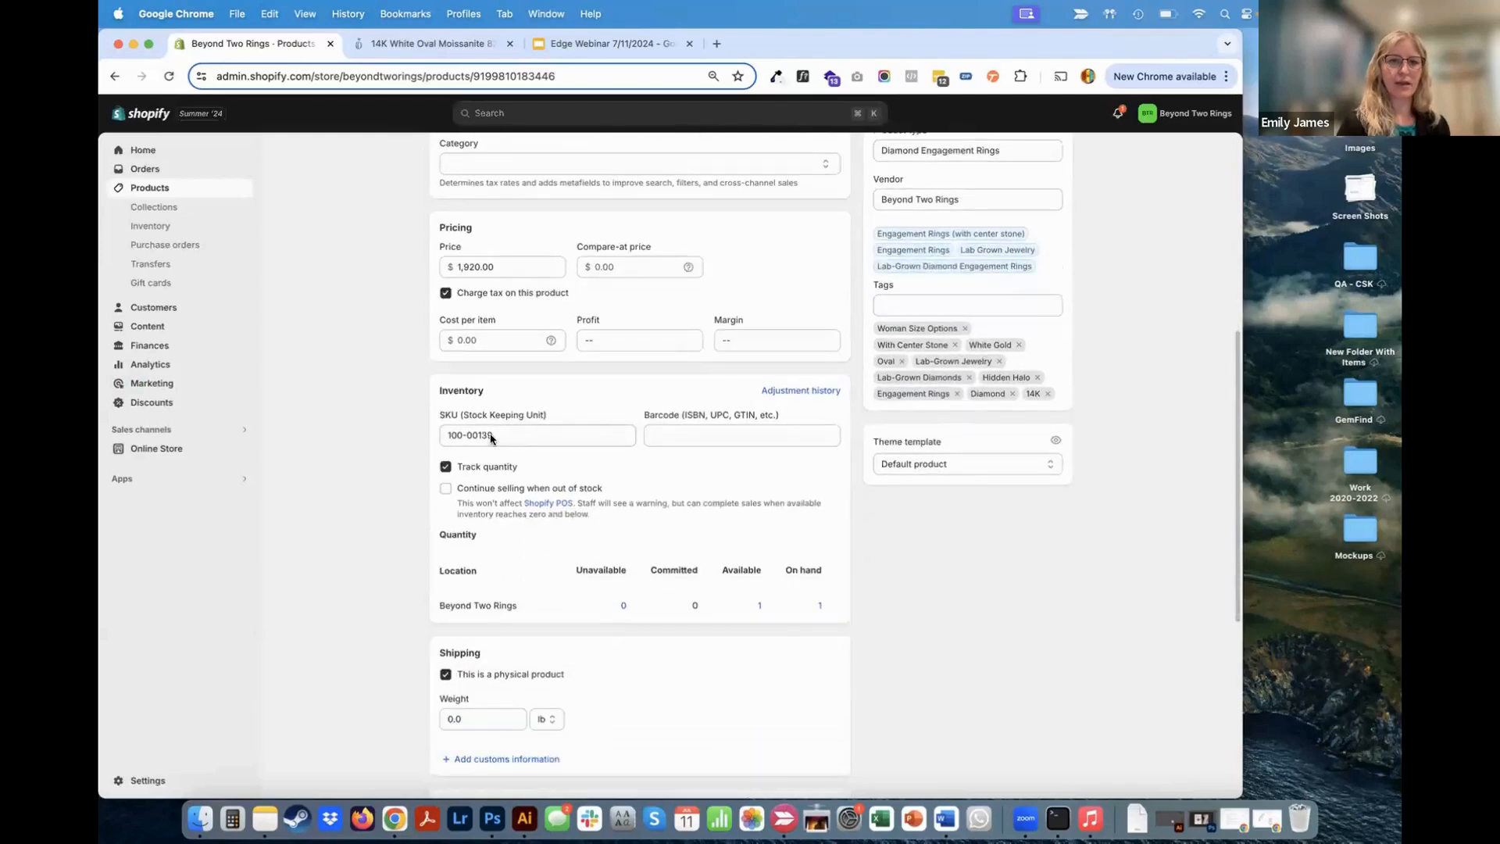
pyautogui.moveTo(492, 438); pyautogui.dragTo(421, 437)
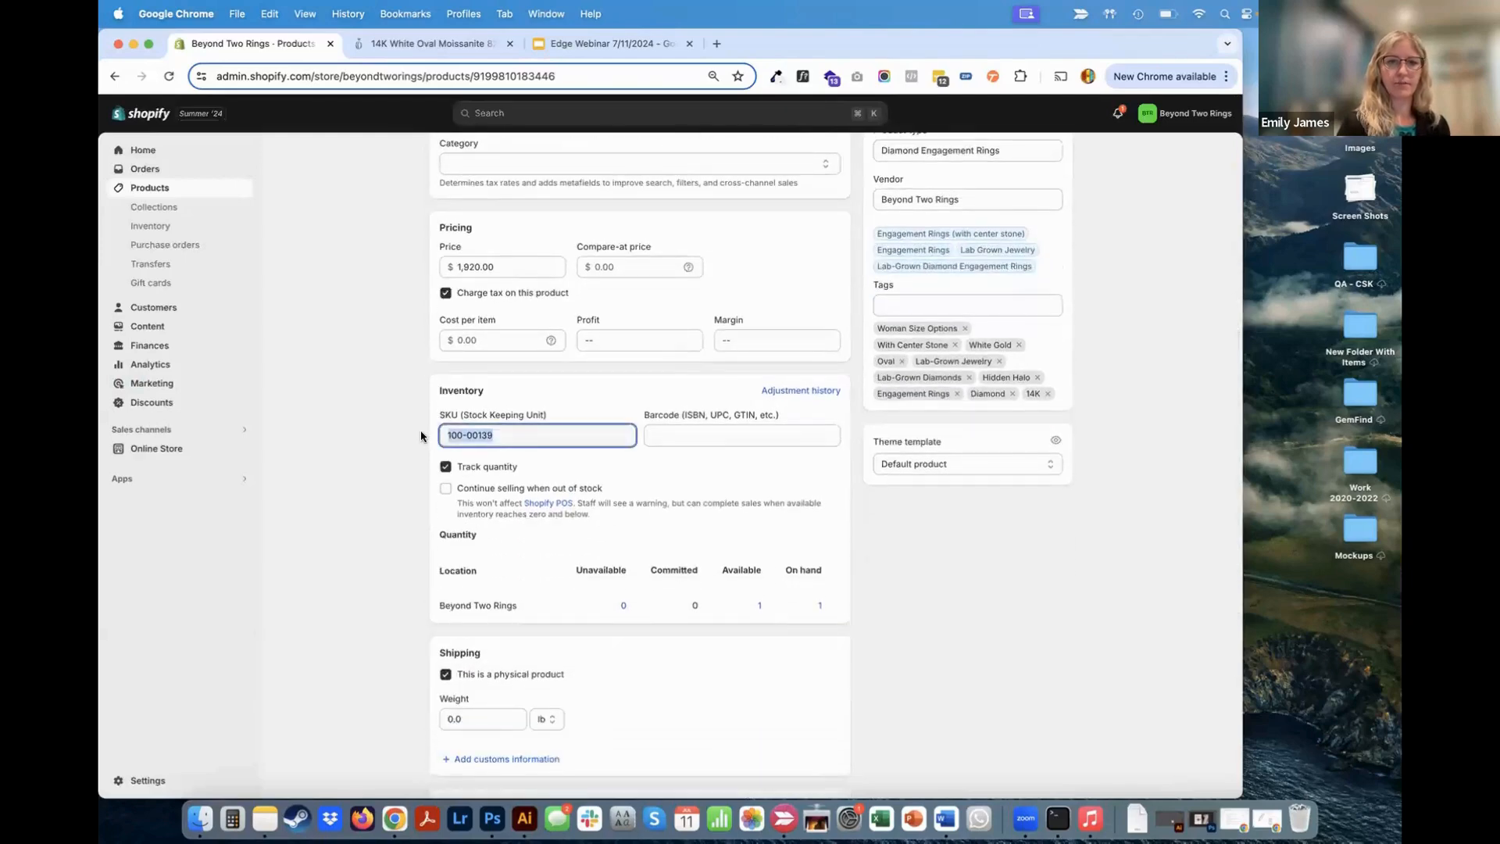
pyautogui.scroll(-5, 421, 437)
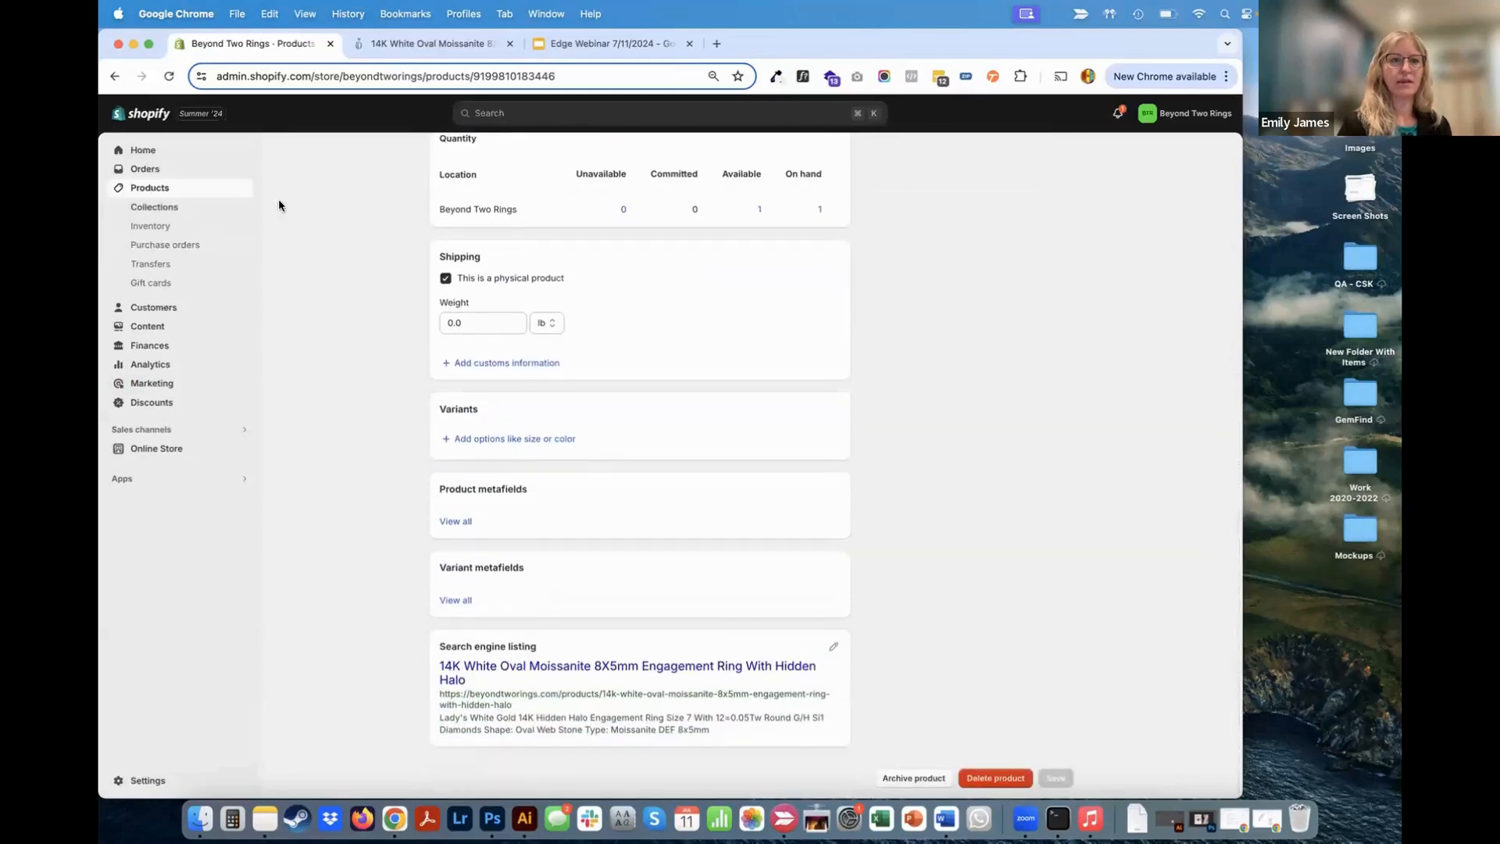
# View the ring's live storefront page and check its description, available ring sizes and additional information.
pyautogui.click(452, 46)
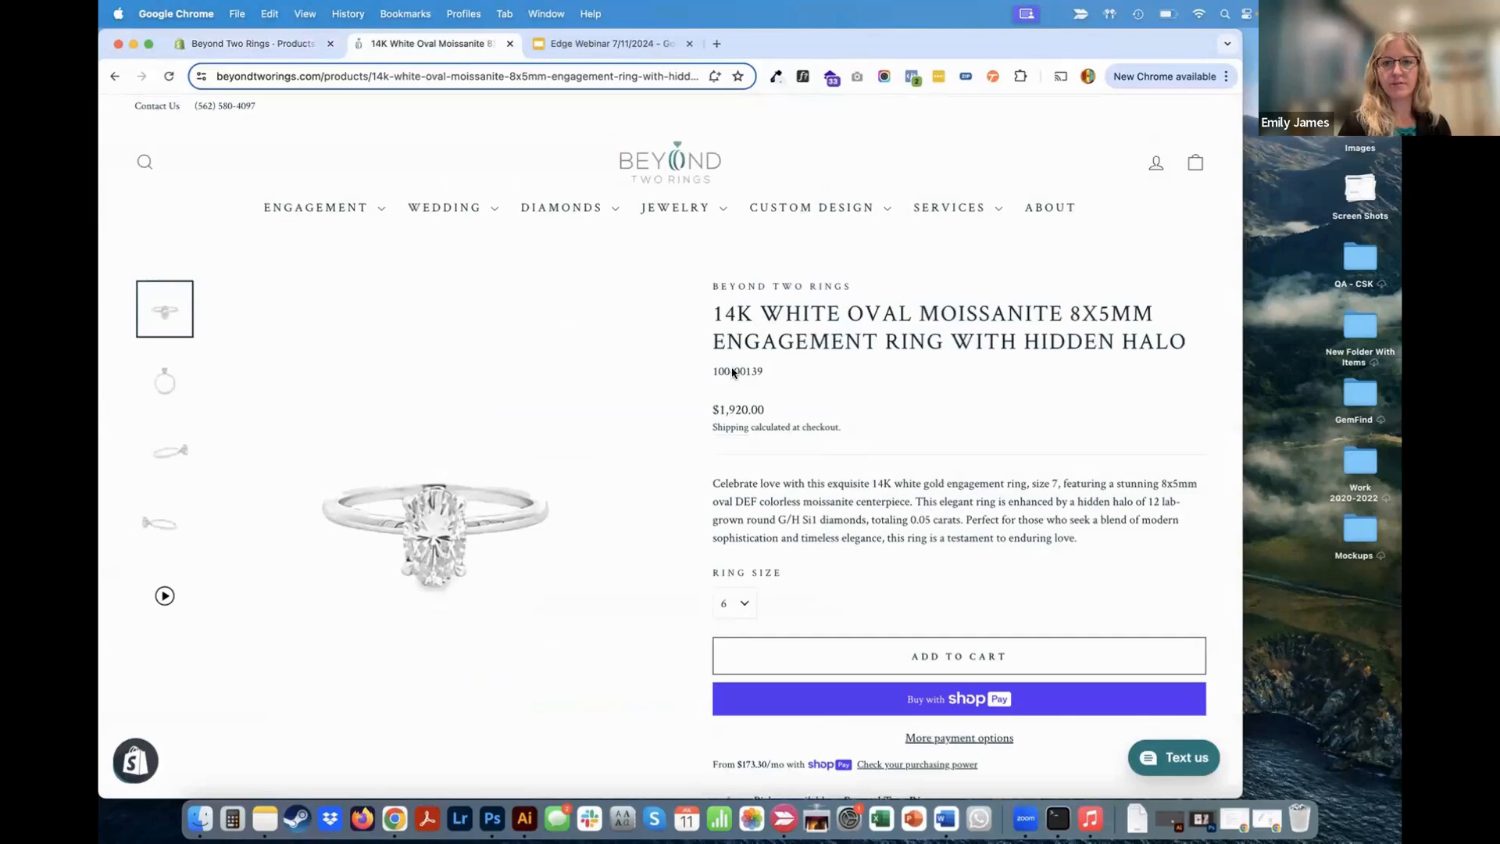
pyautogui.scroll(-2, 746, 489)
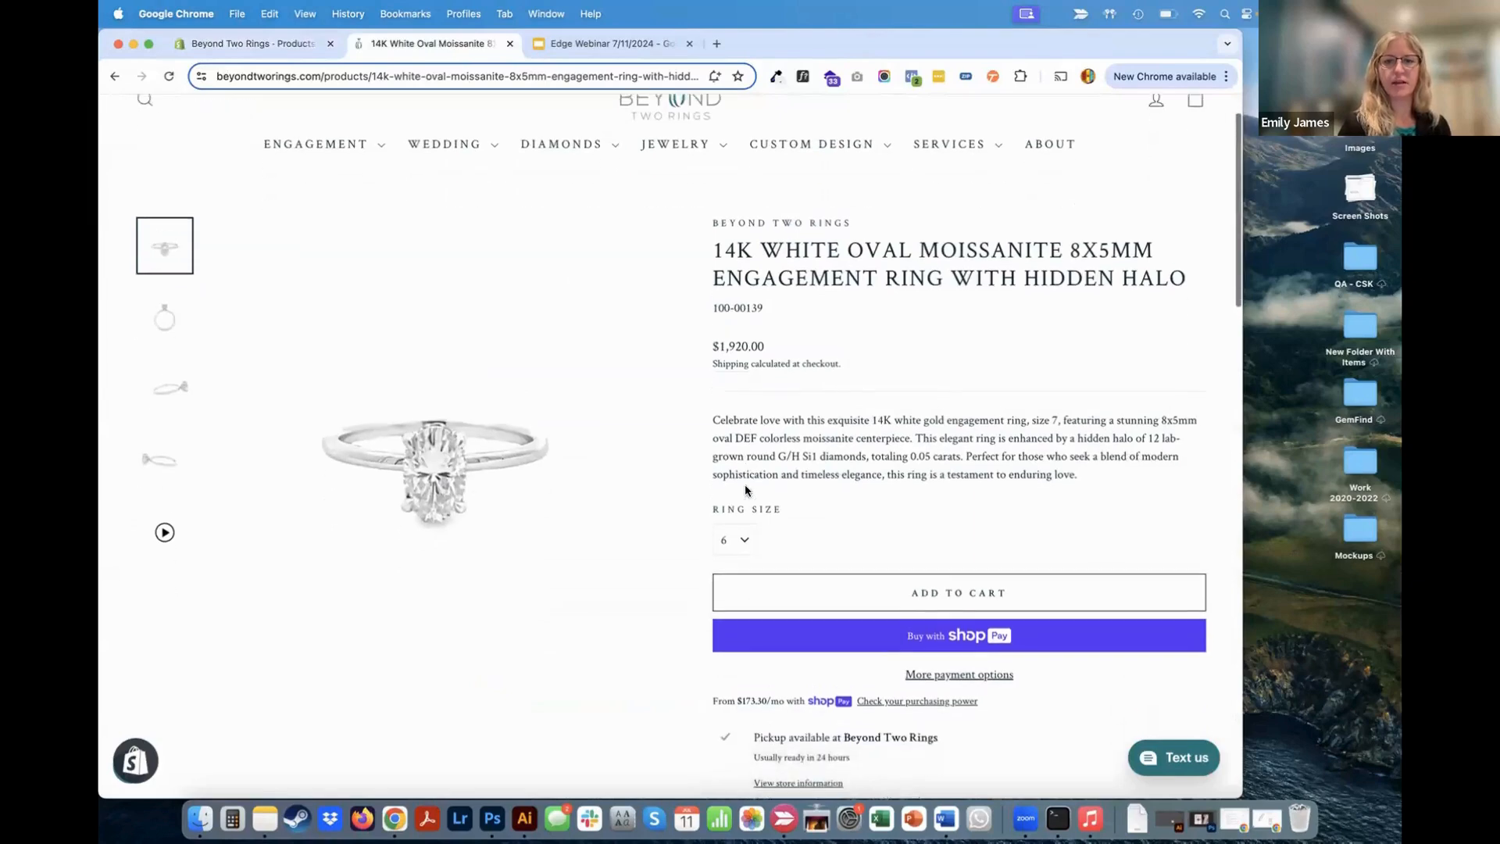
pyautogui.click(741, 522)
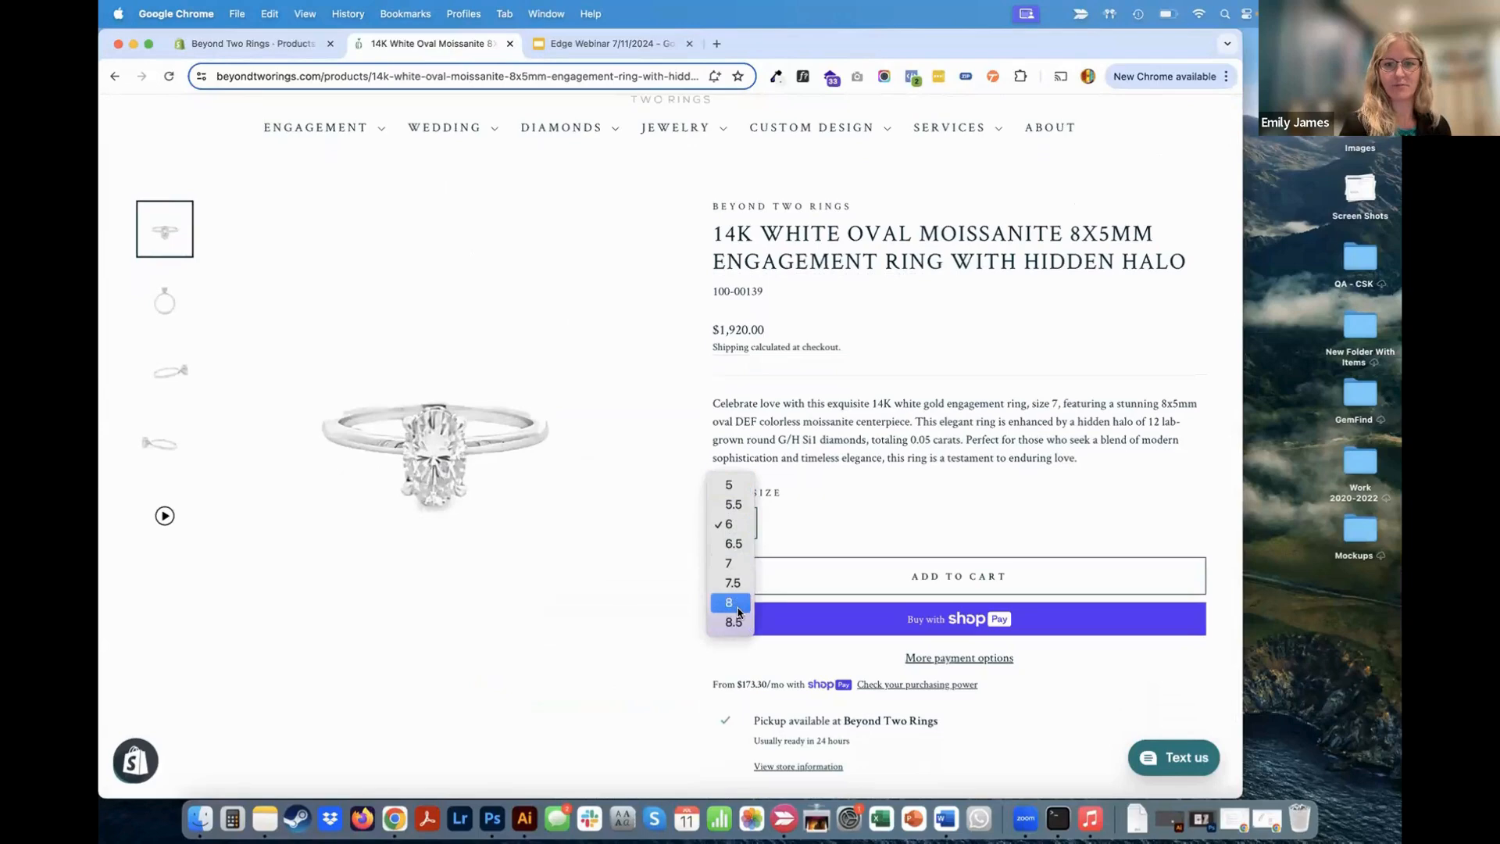
pyautogui.click(853, 433)
pyautogui.scroll(-5, 852, 431)
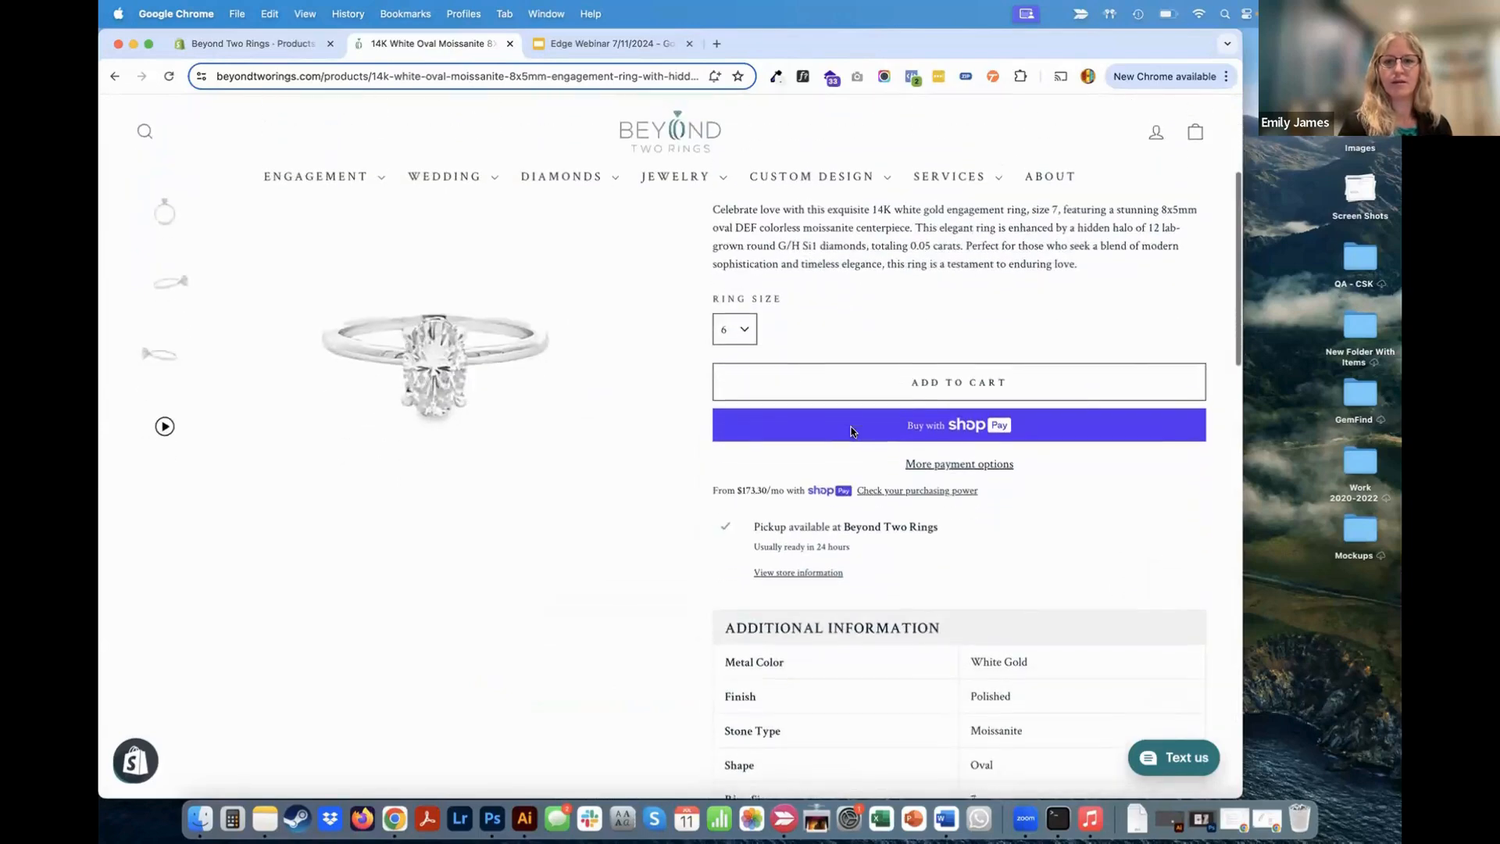
# Review the ring's additional information table on its storefront page and play the product video.
pyautogui.scroll(-5, 858, 439)
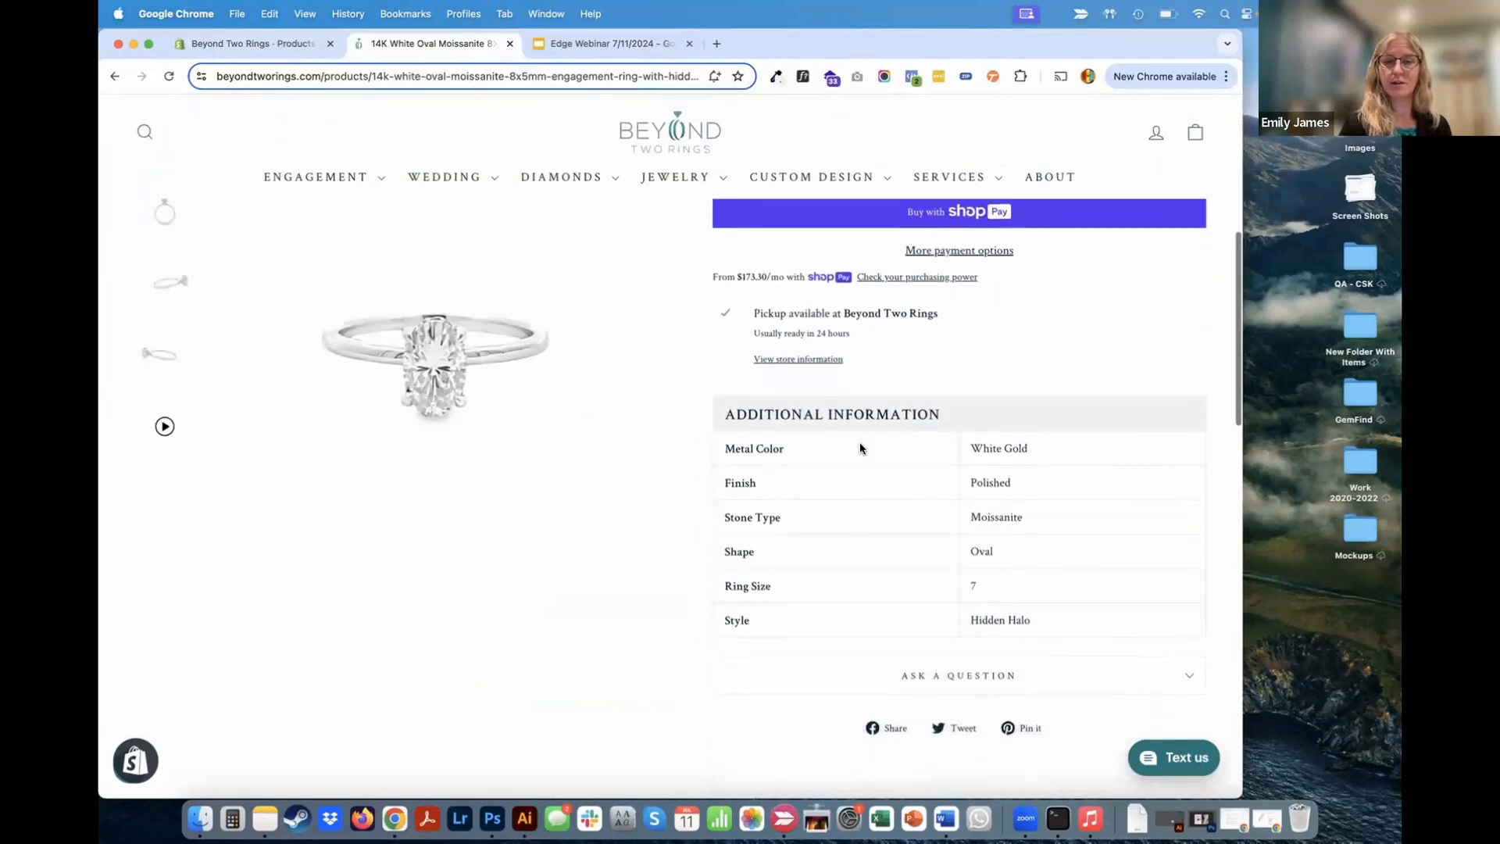
pyautogui.scroll(-3, 862, 444)
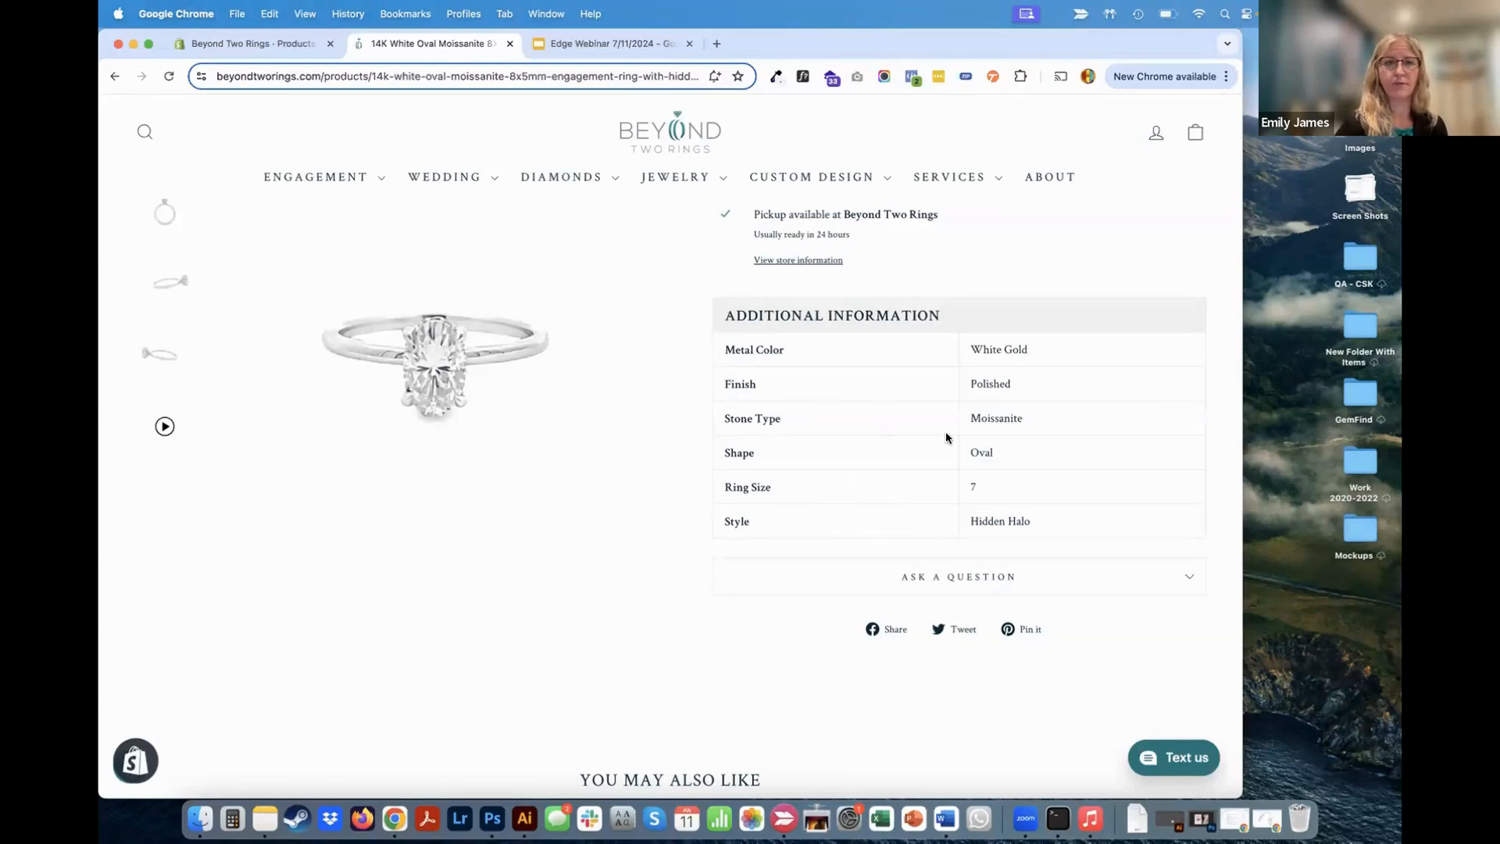
pyautogui.click(161, 431)
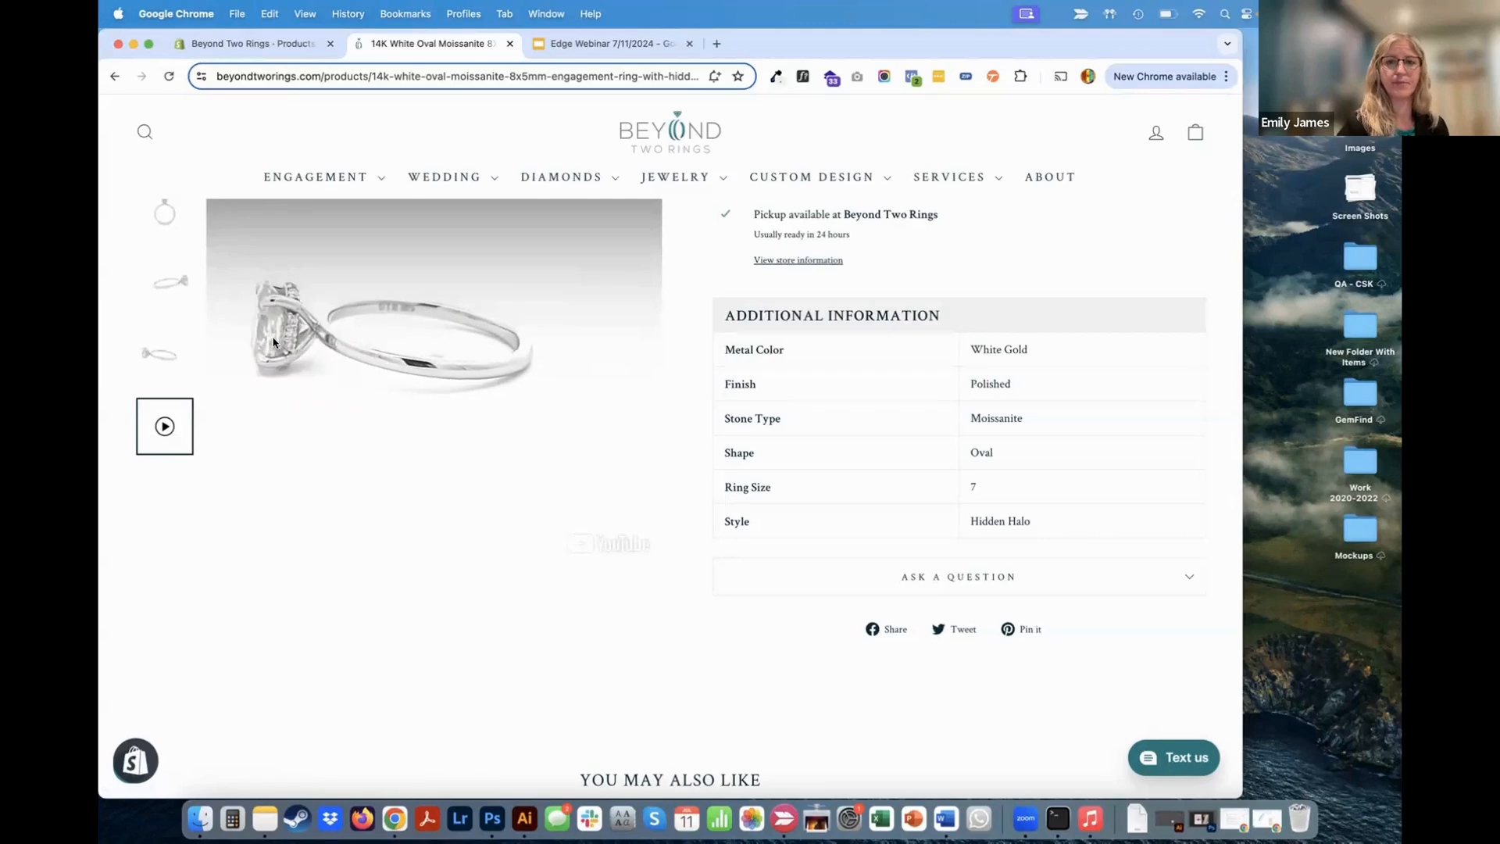
pyautogui.scroll(3, 273, 343)
pyautogui.scroll(5, 273, 342)
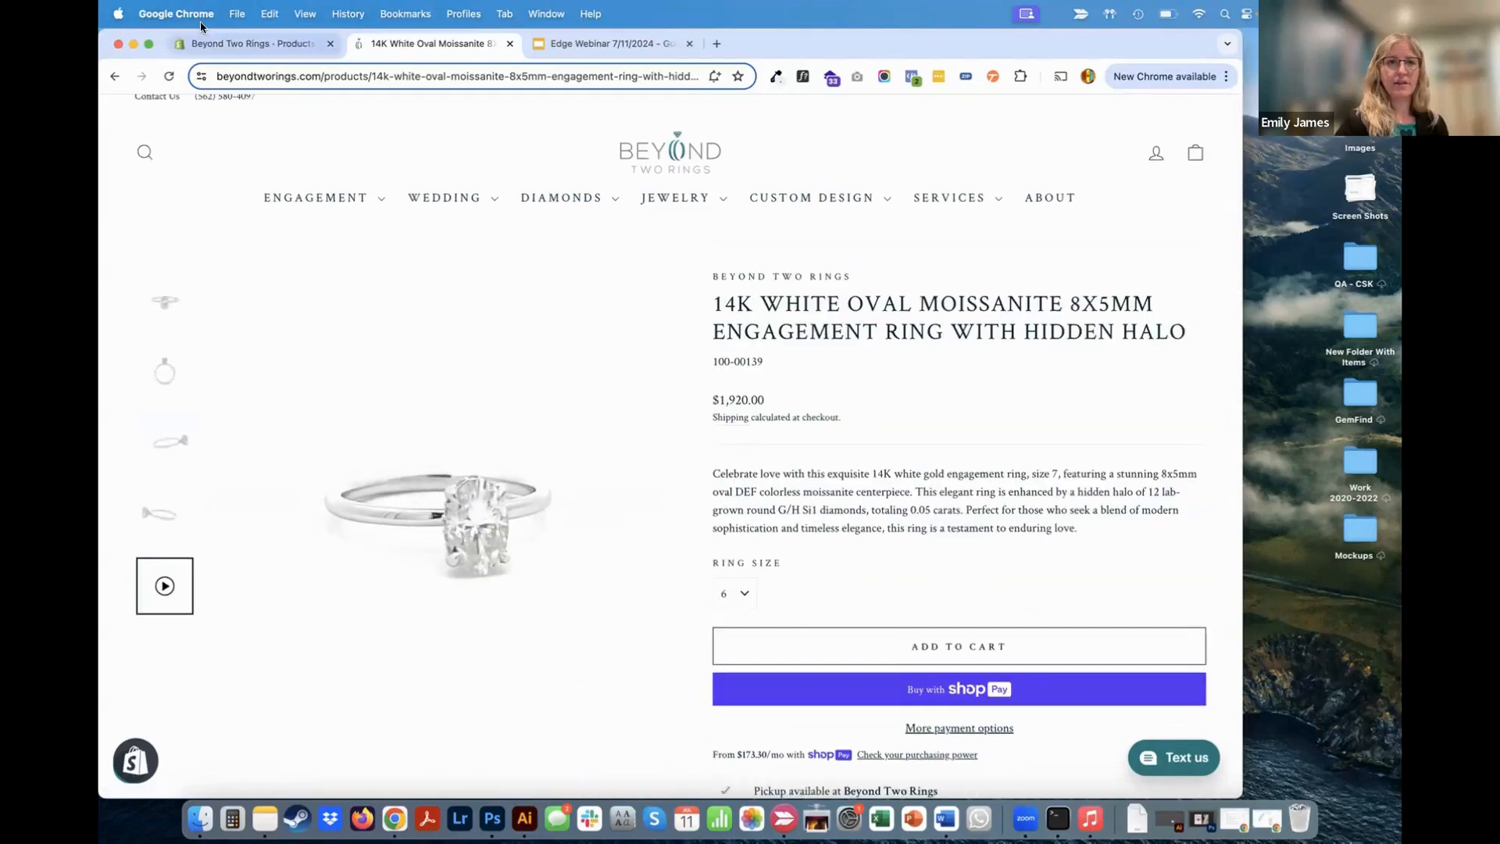
# Return to the Shopify admin and open the Bracelets collection from the store's collections.
pyautogui.click(202, 42)
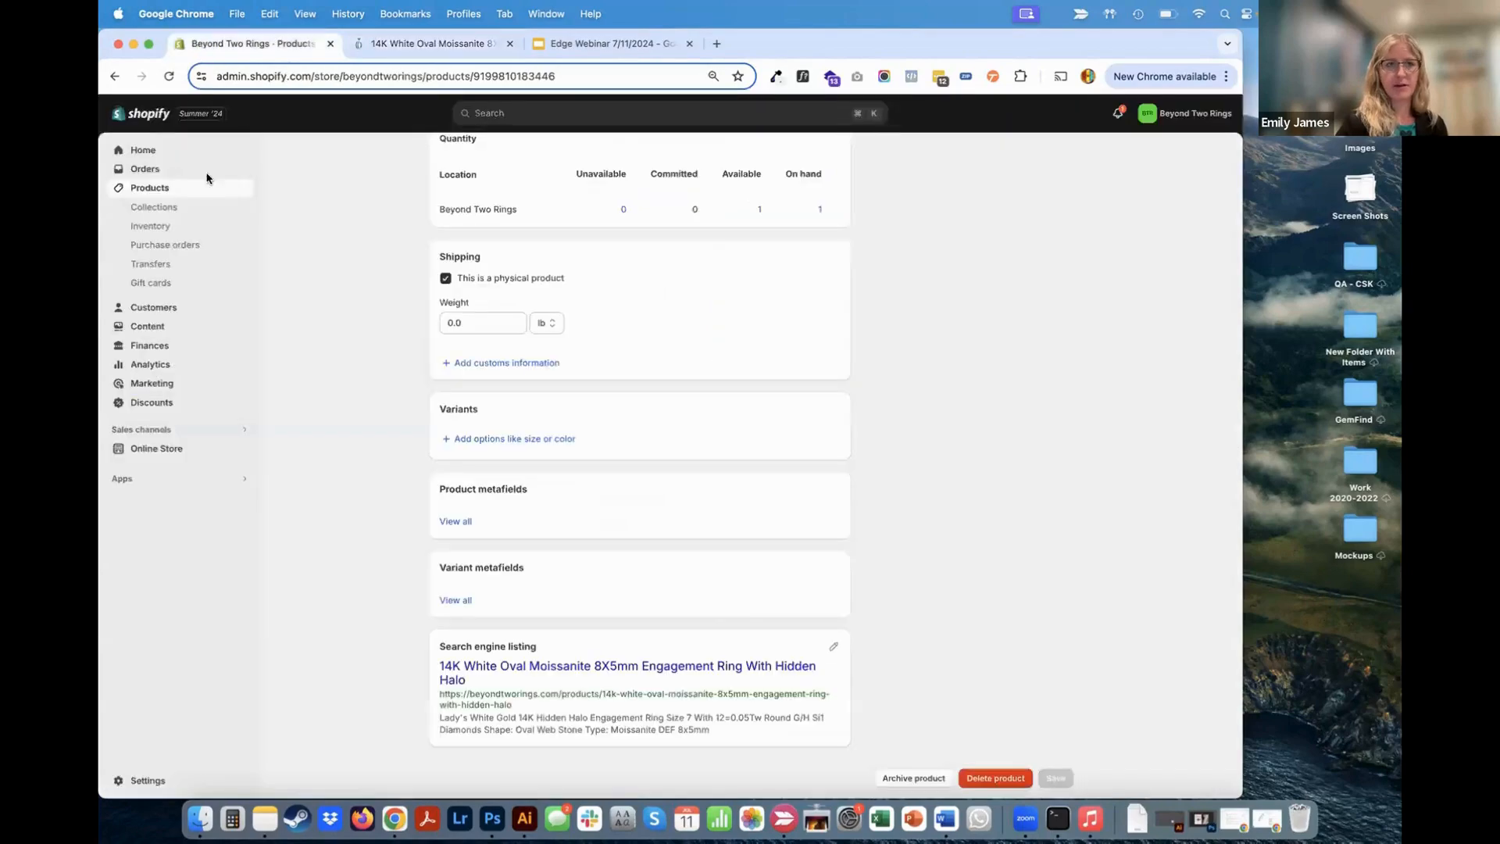
pyautogui.click(148, 208)
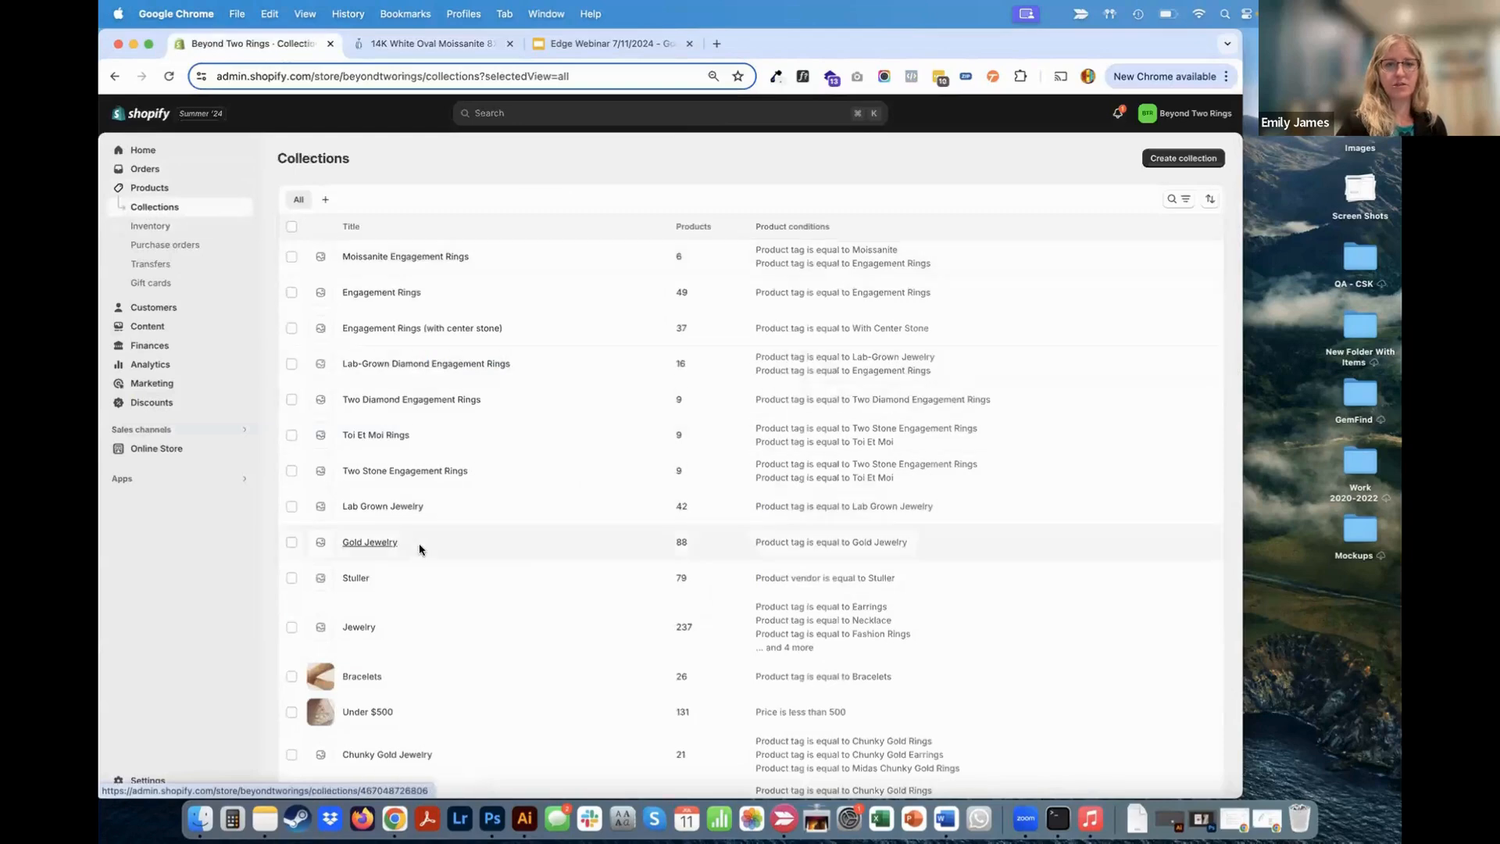
pyautogui.scroll(-2, 418, 543)
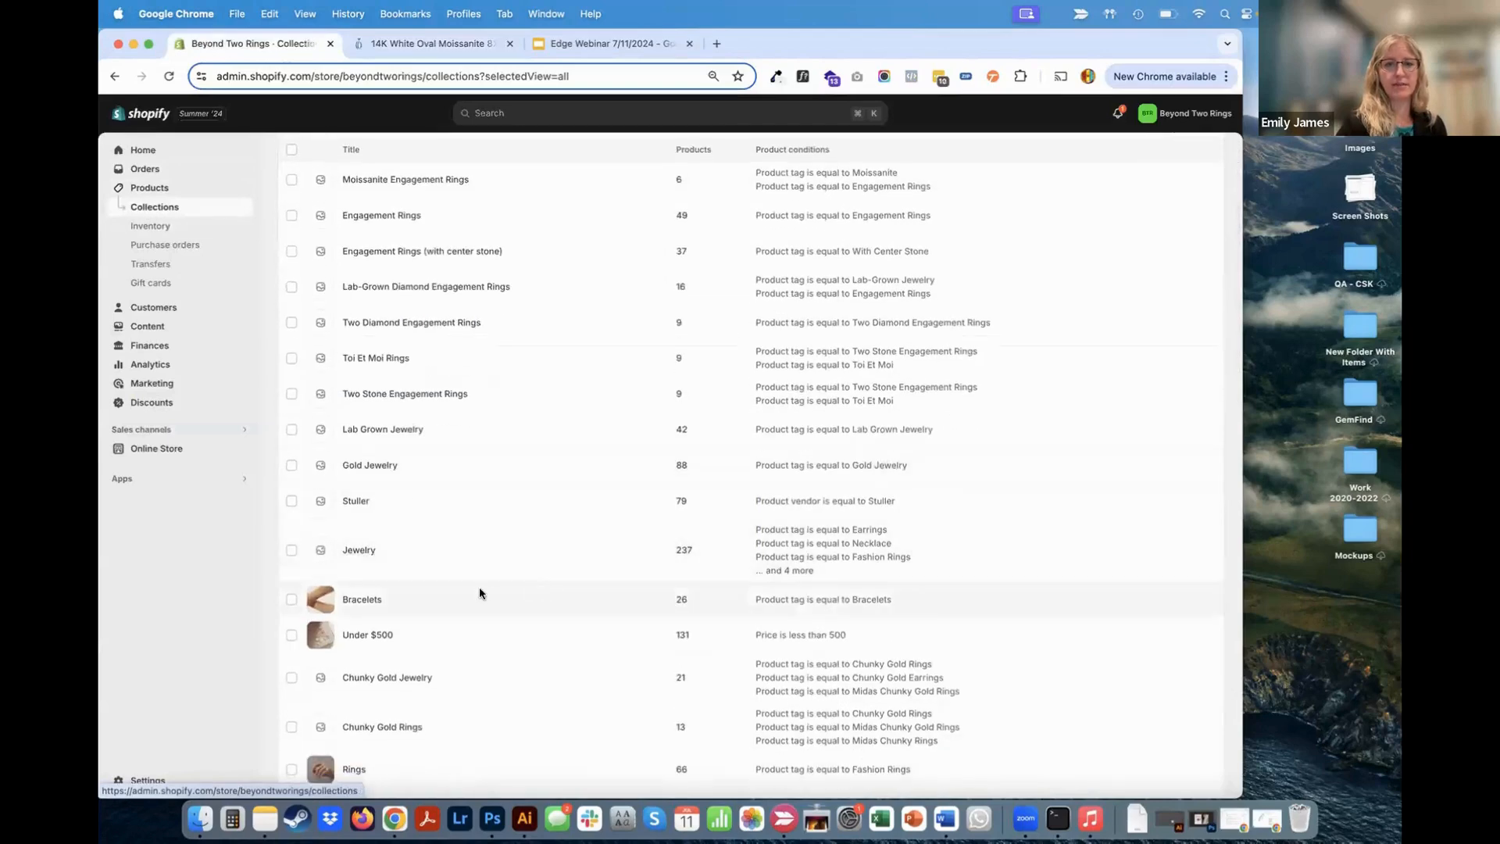
pyautogui.click(480, 588)
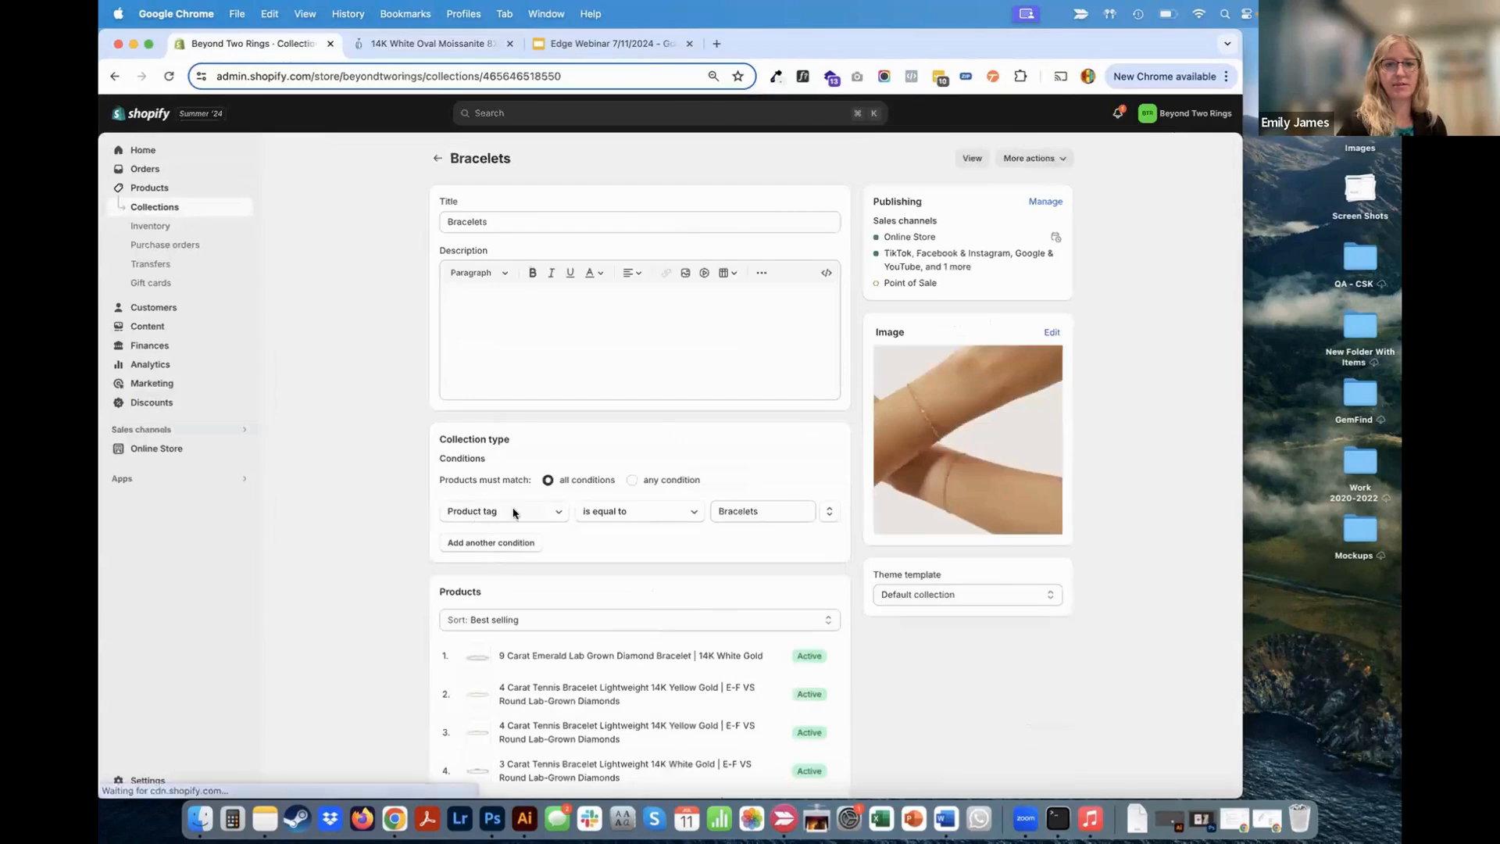
# Shorten the collection condition's product tag to Bracelet to compare the matching tags, and reselect Bracelets.
pyautogui.click(762, 514)
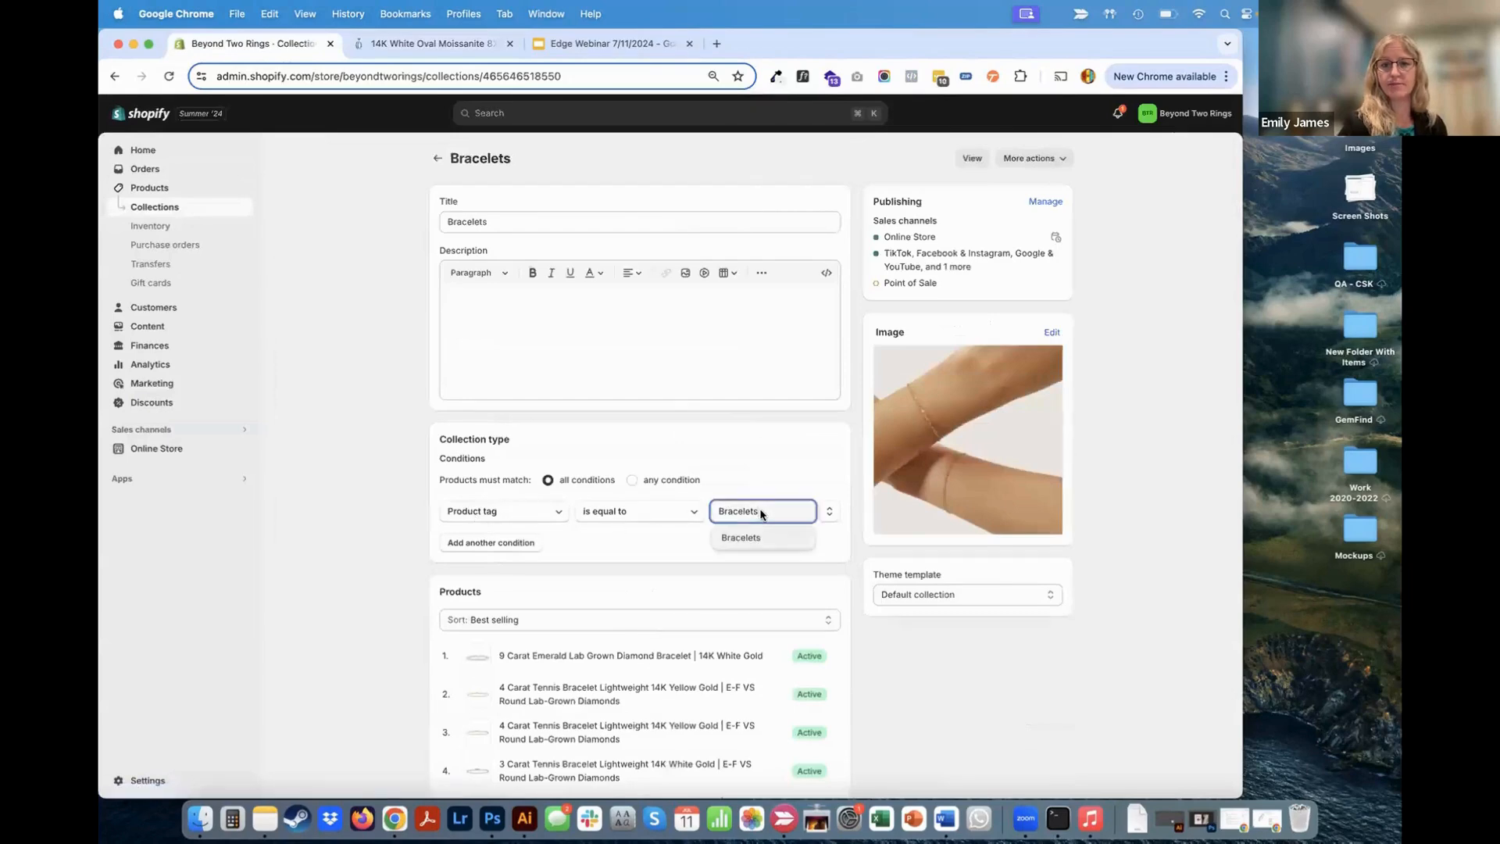
pyautogui.press('BackSpace')
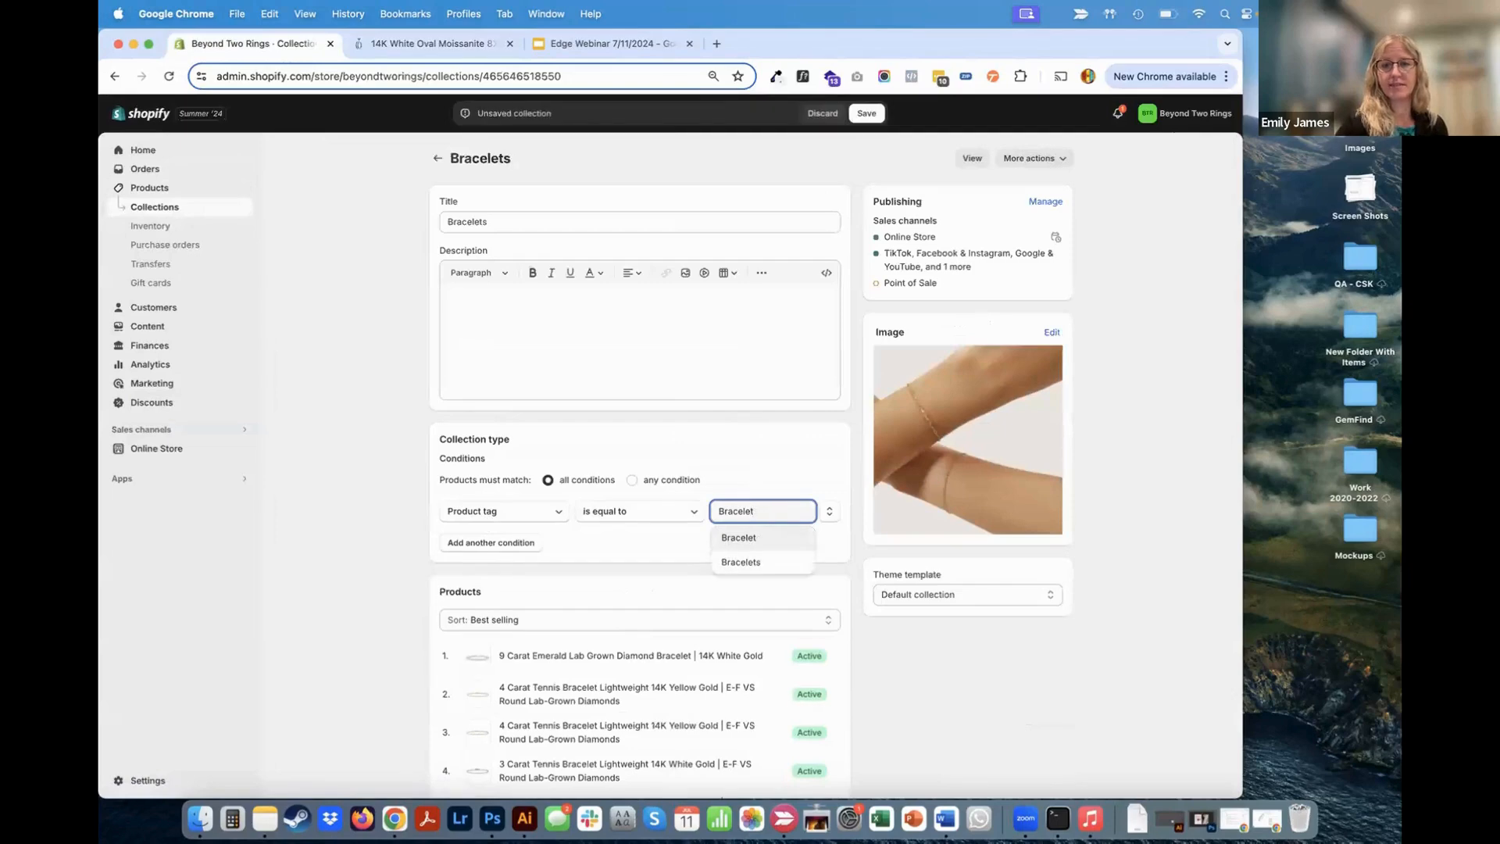
pyautogui.click(752, 562)
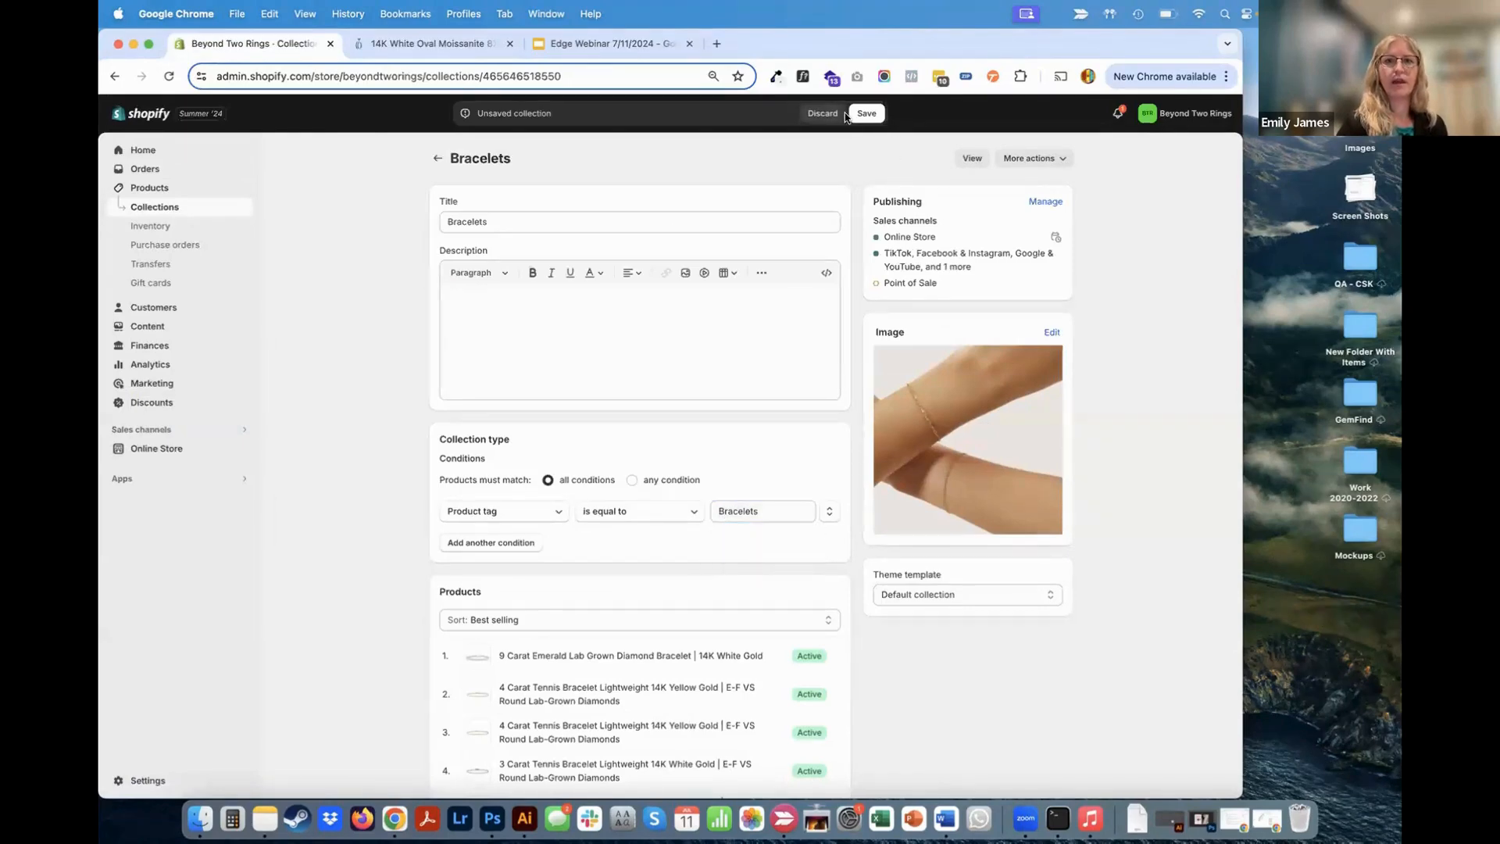
# Go back to the live storefront and open the Jewelry collection page.
pyautogui.click(388, 44)
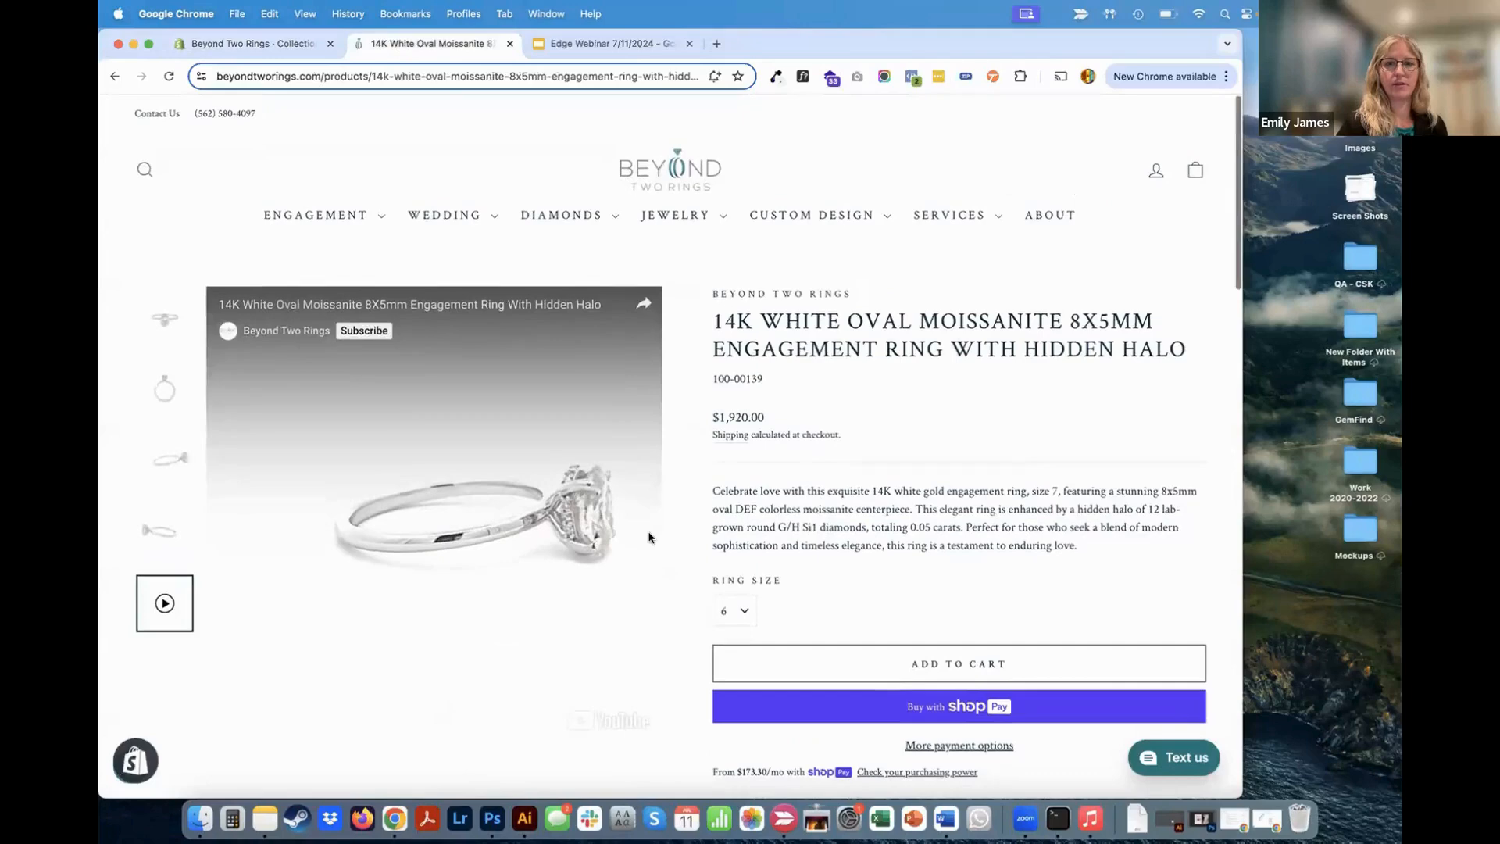
pyautogui.scroll(-1, 672, 390)
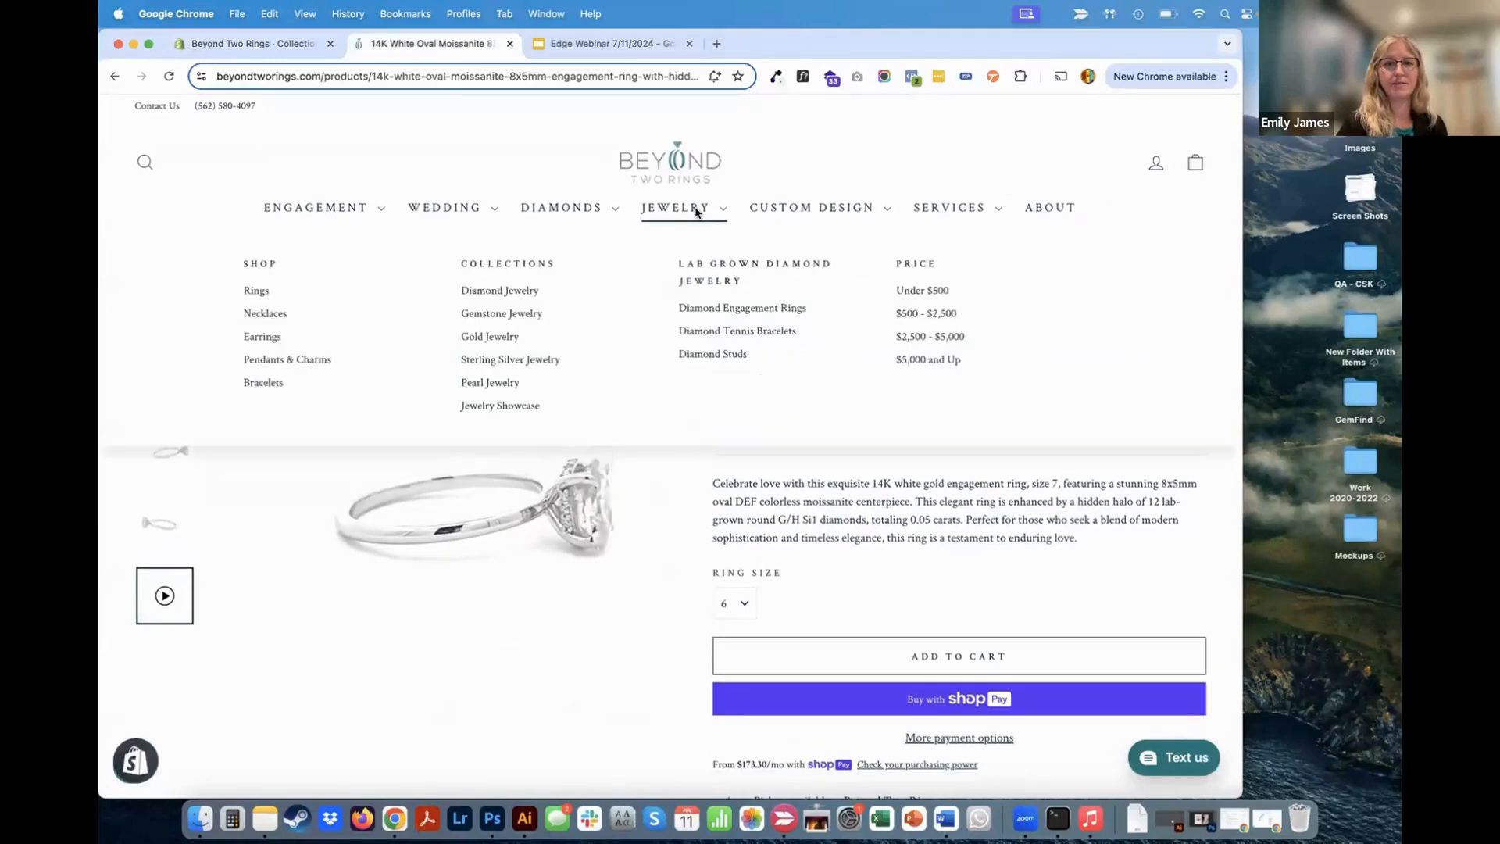
pyautogui.click(695, 209)
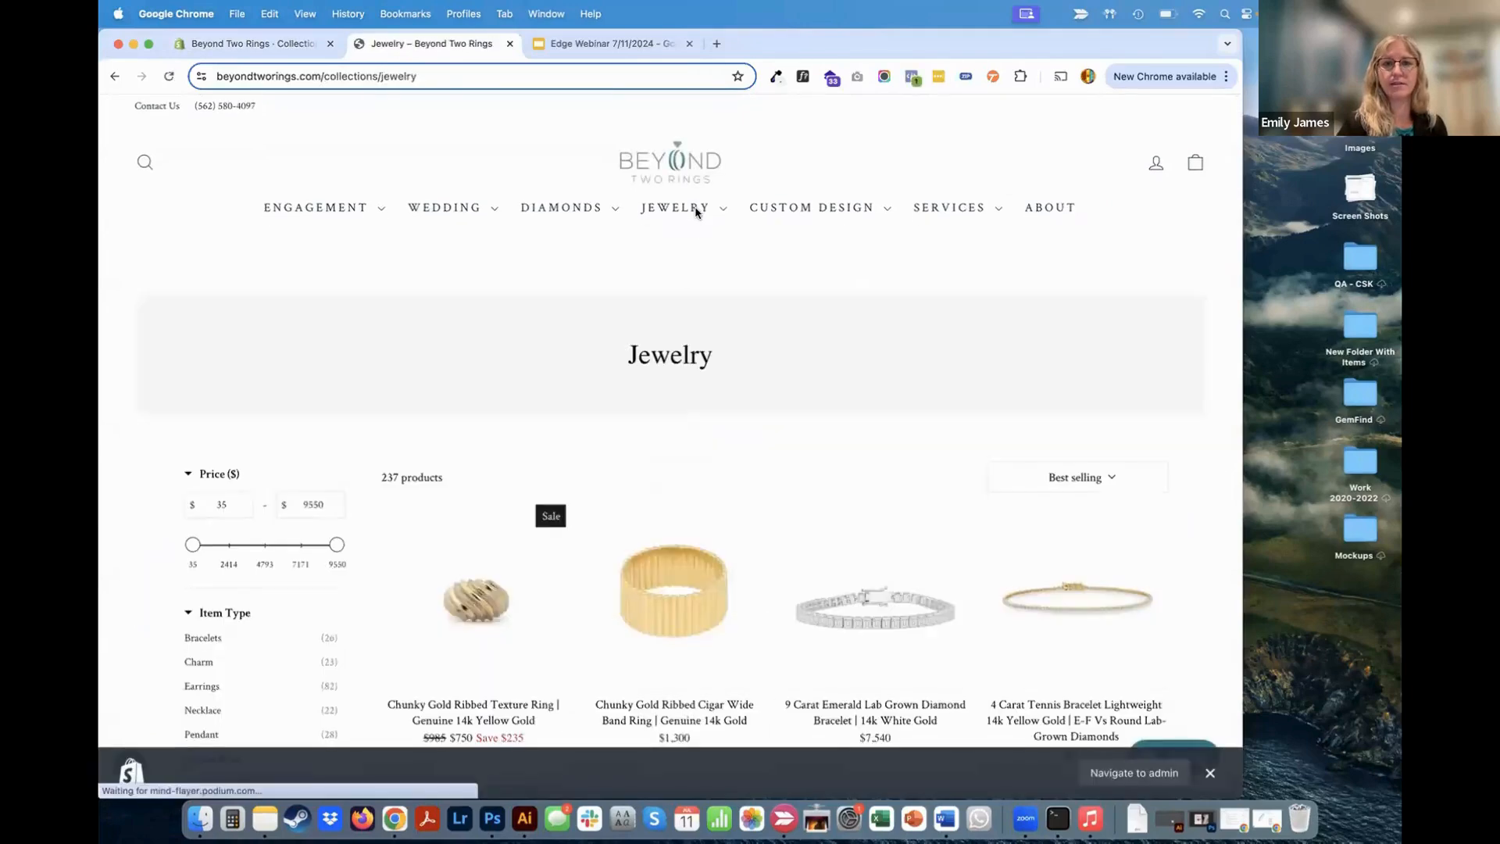
# Examine the Jewelry collection's filters for item type, stone type, metal type, metal color, shape and style.
pyautogui.scroll(-5, 689, 630)
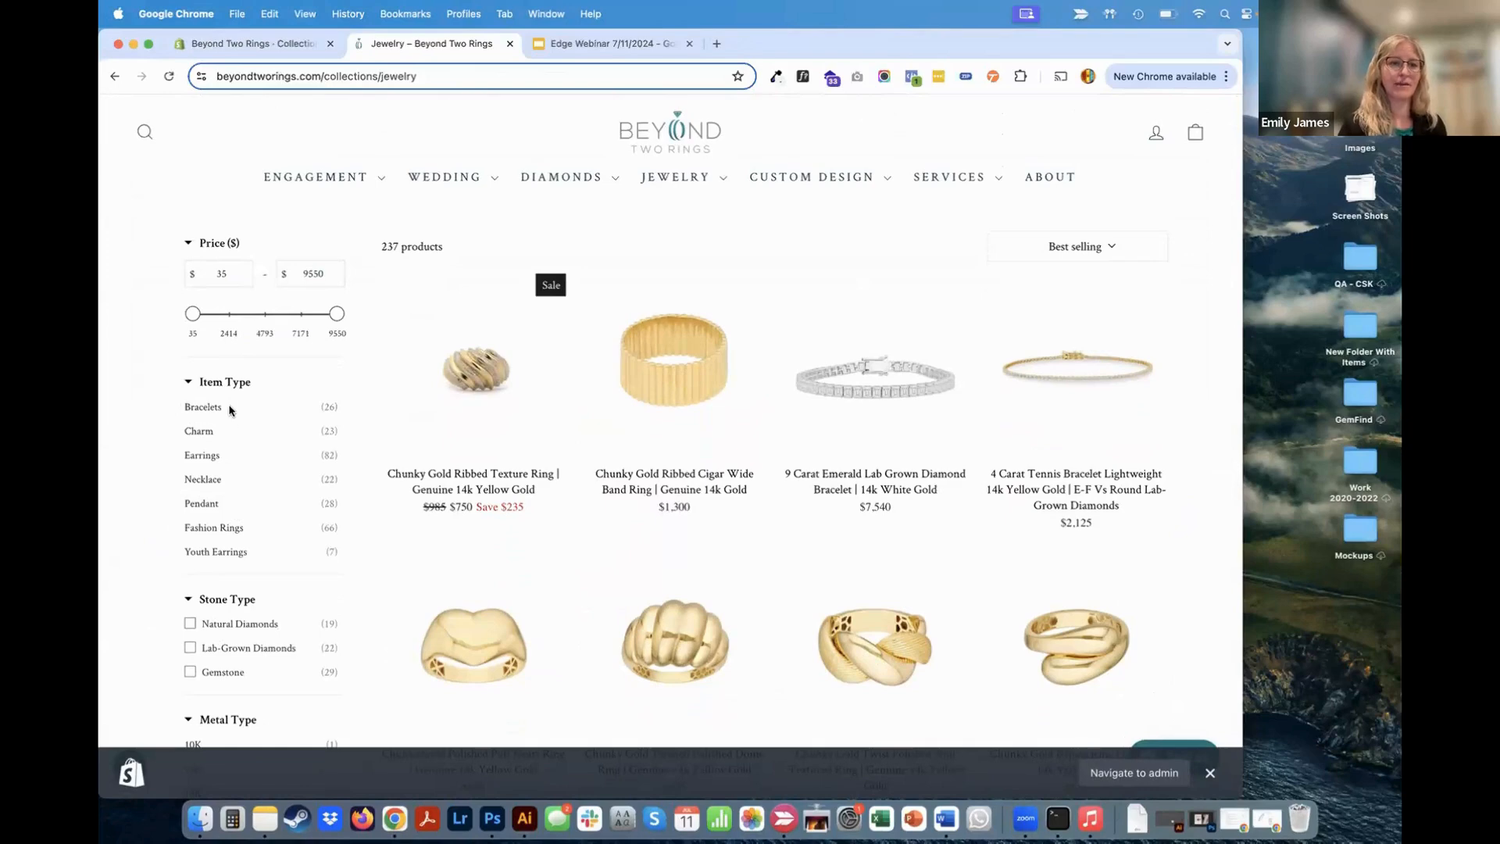
pyautogui.scroll(-2, 230, 410)
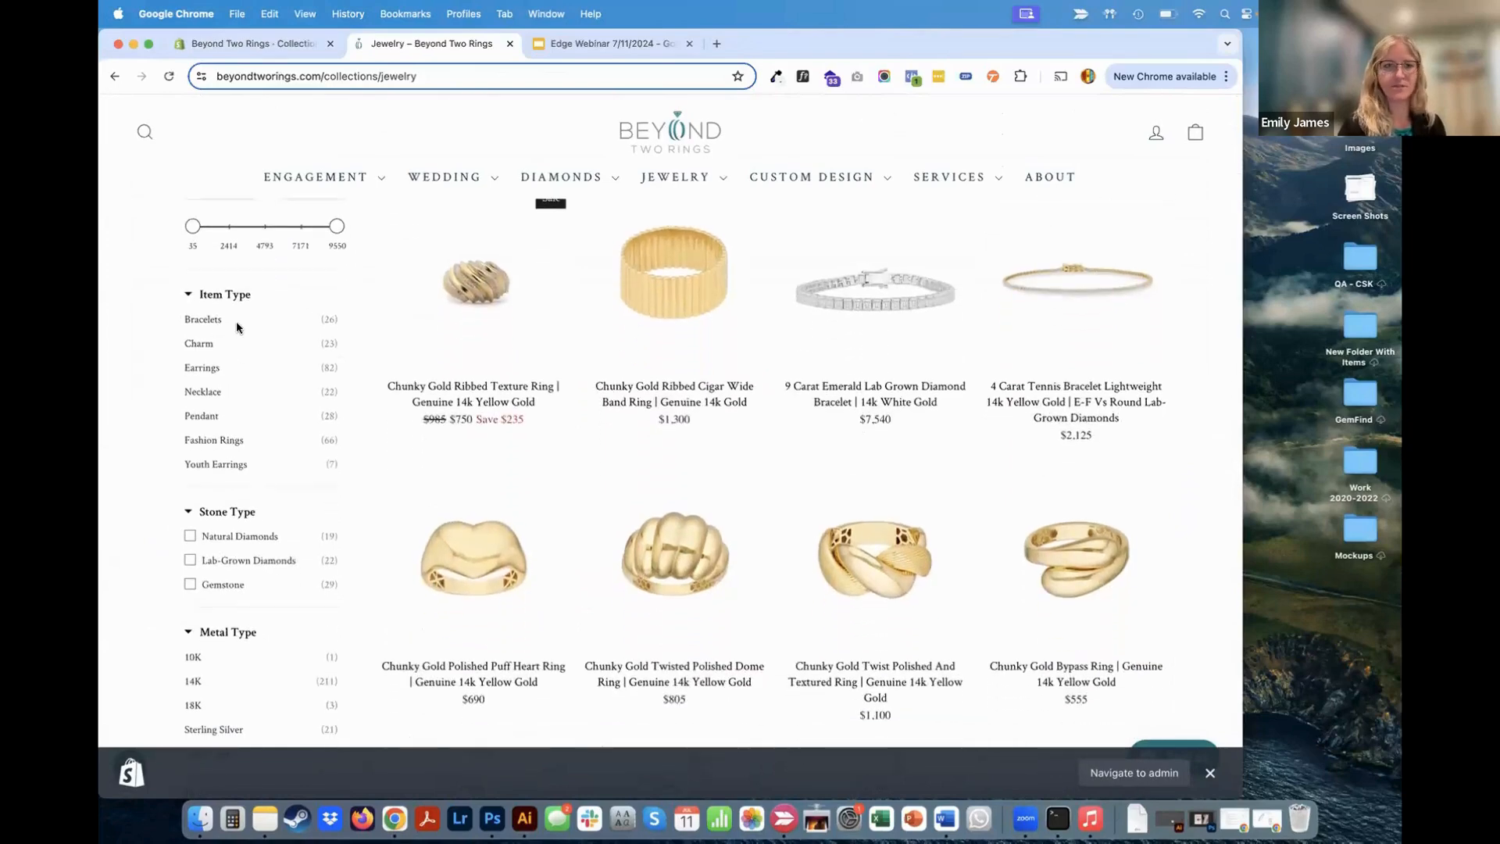
pyautogui.scroll(-4, 289, 618)
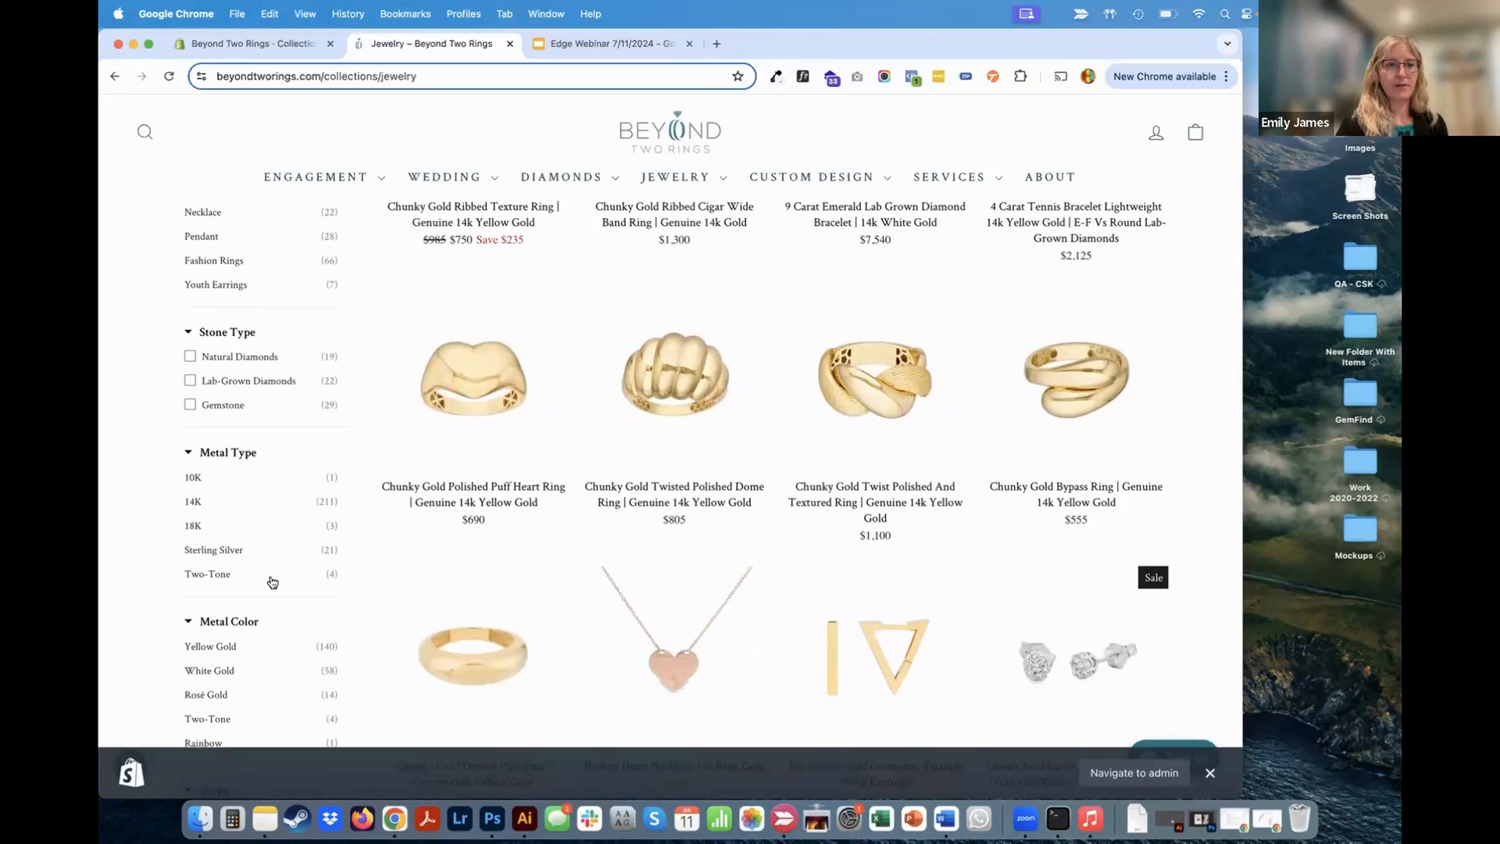
pyautogui.scroll(5, 256, 337)
pyautogui.scroll(-3, 236, 284)
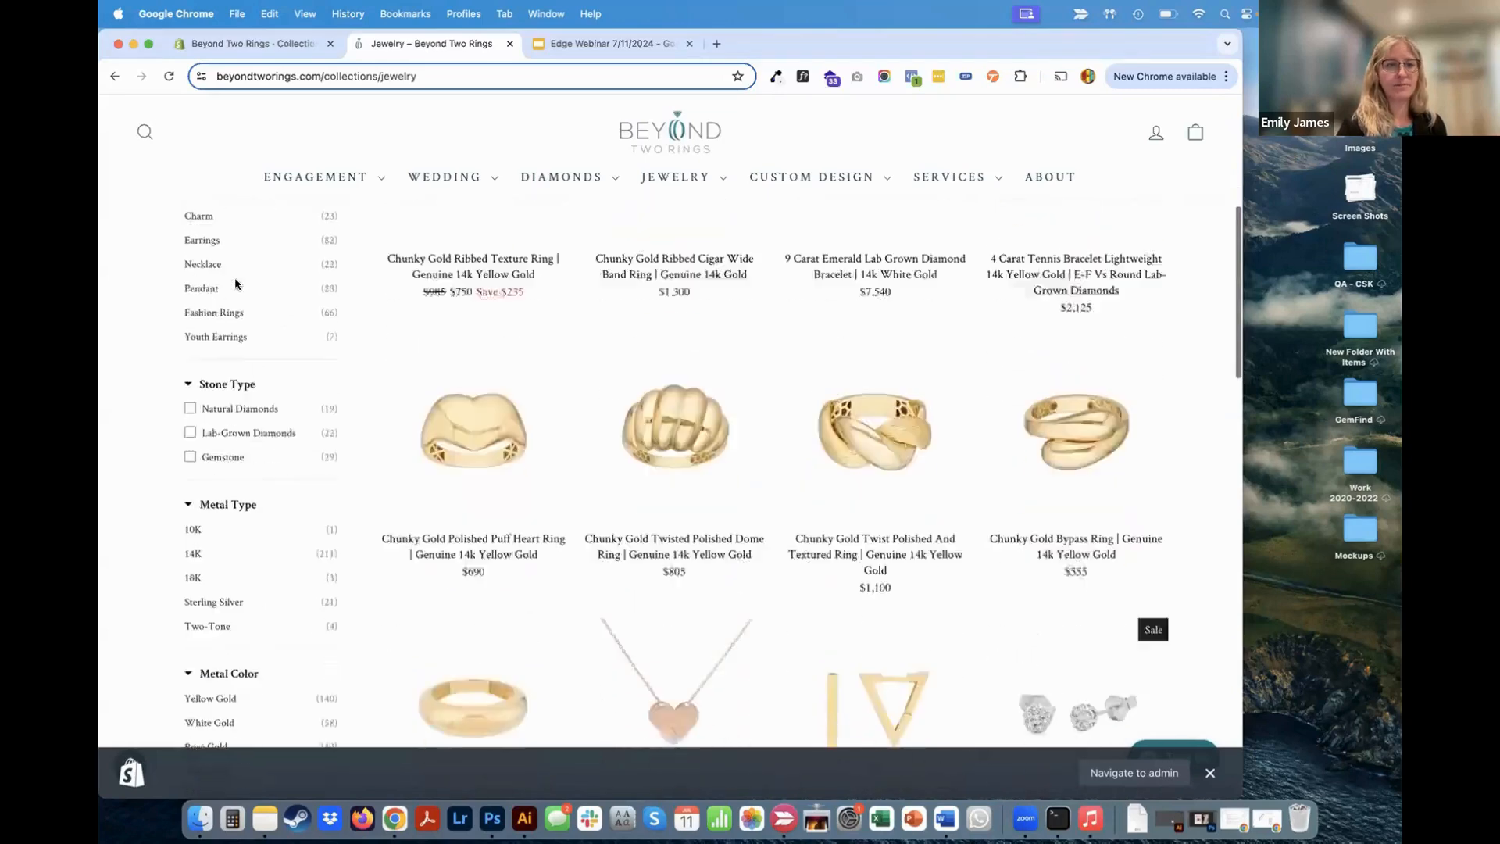
pyautogui.scroll(-8, 235, 284)
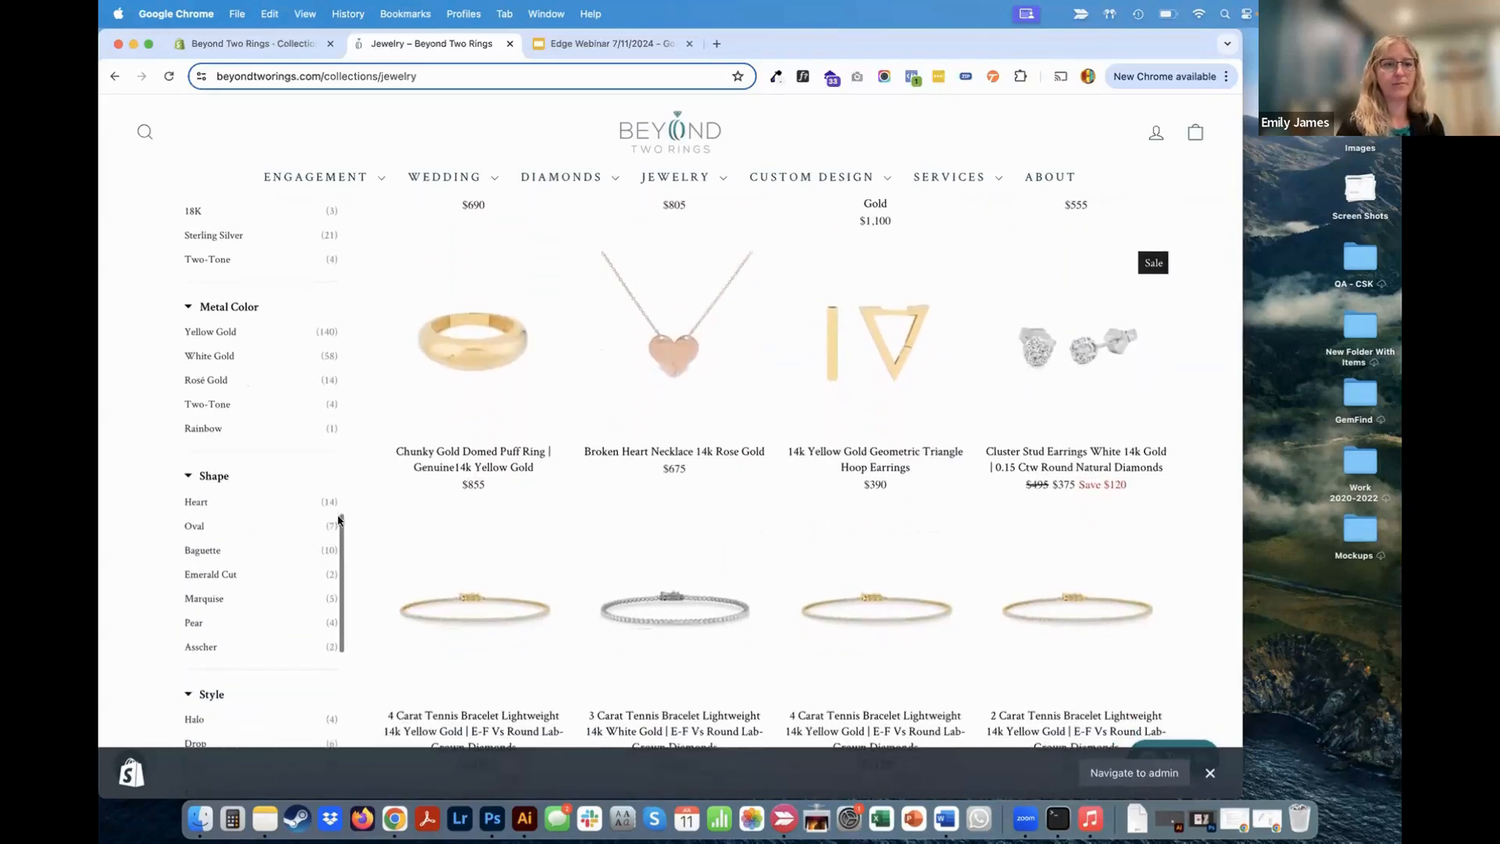
pyautogui.scroll(-7, 338, 519)
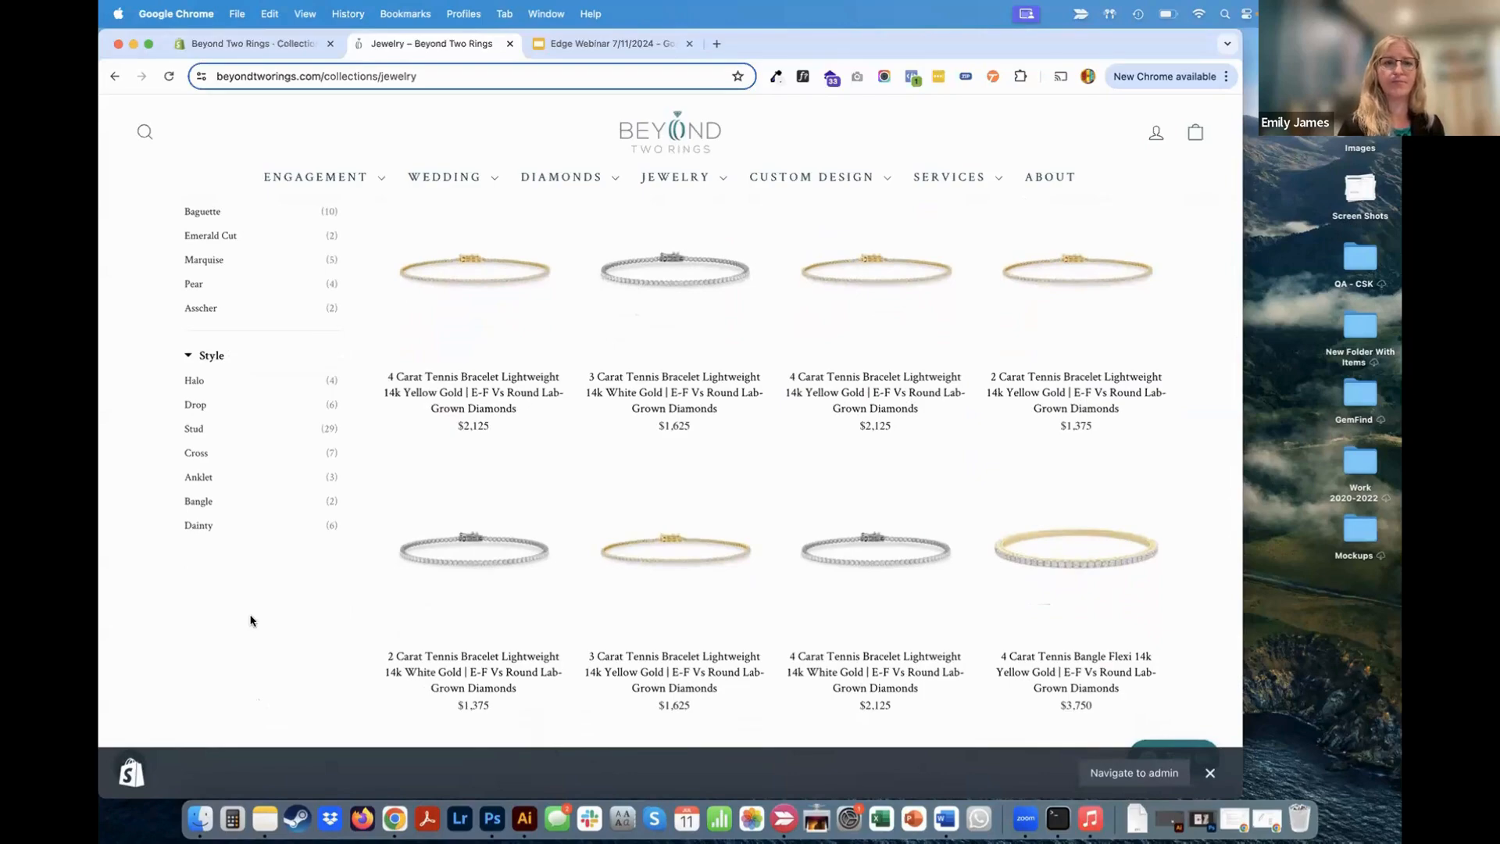
pyautogui.scroll(10, 251, 621)
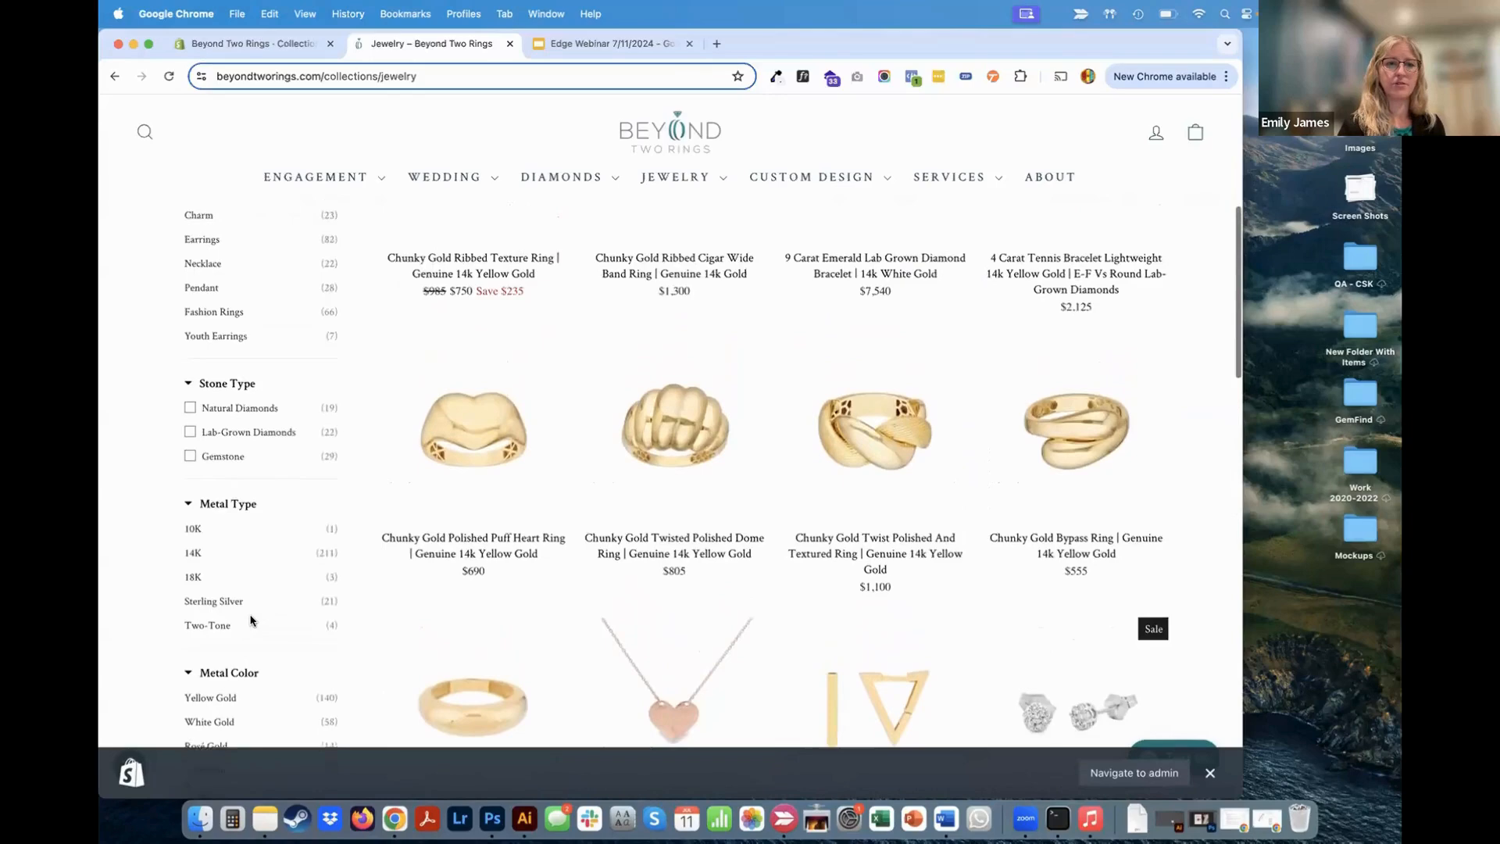
pyautogui.scroll(5, 250, 621)
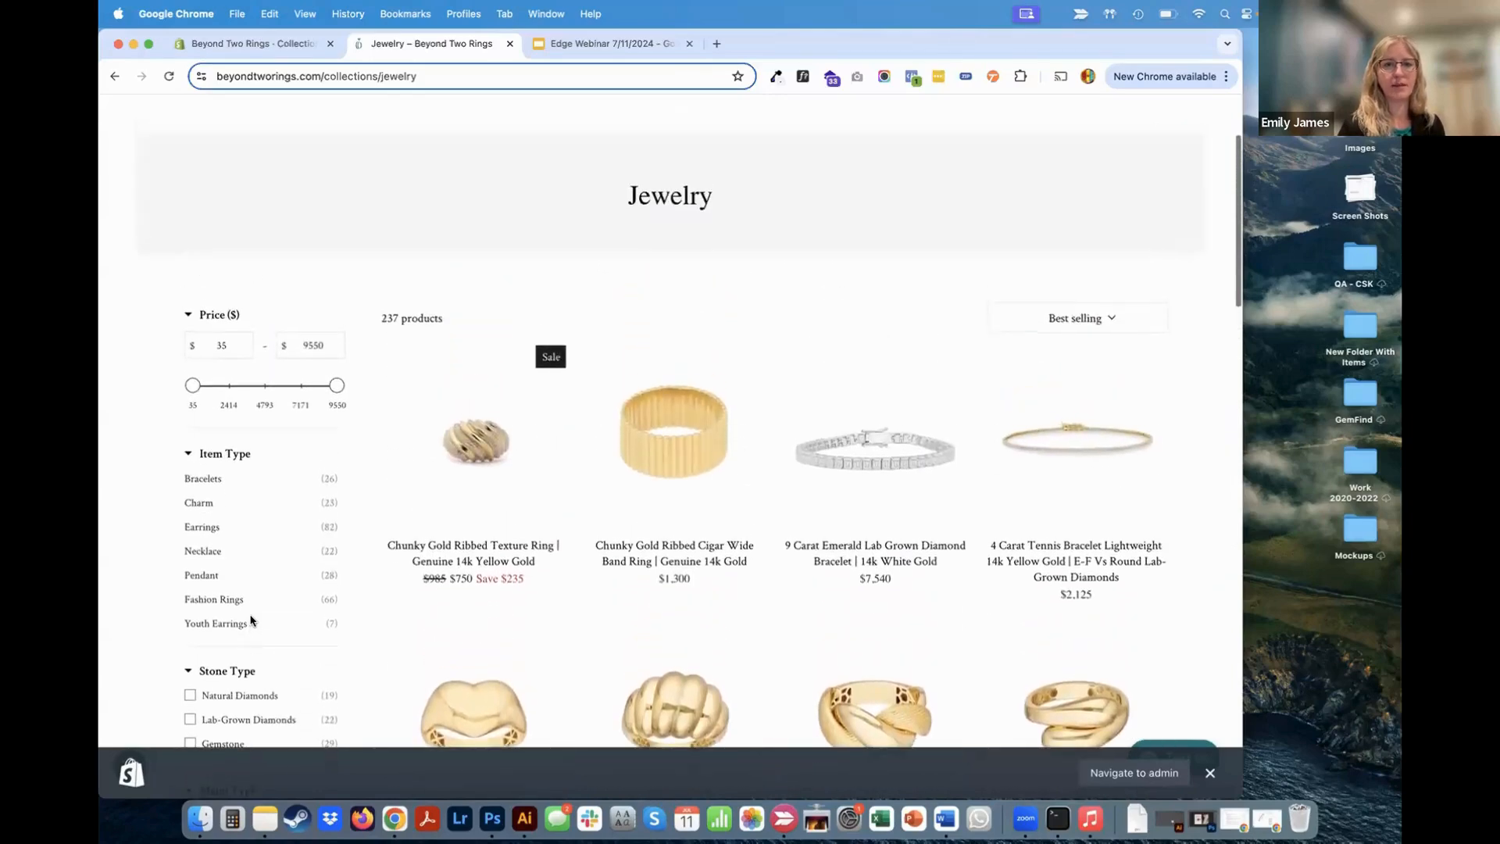